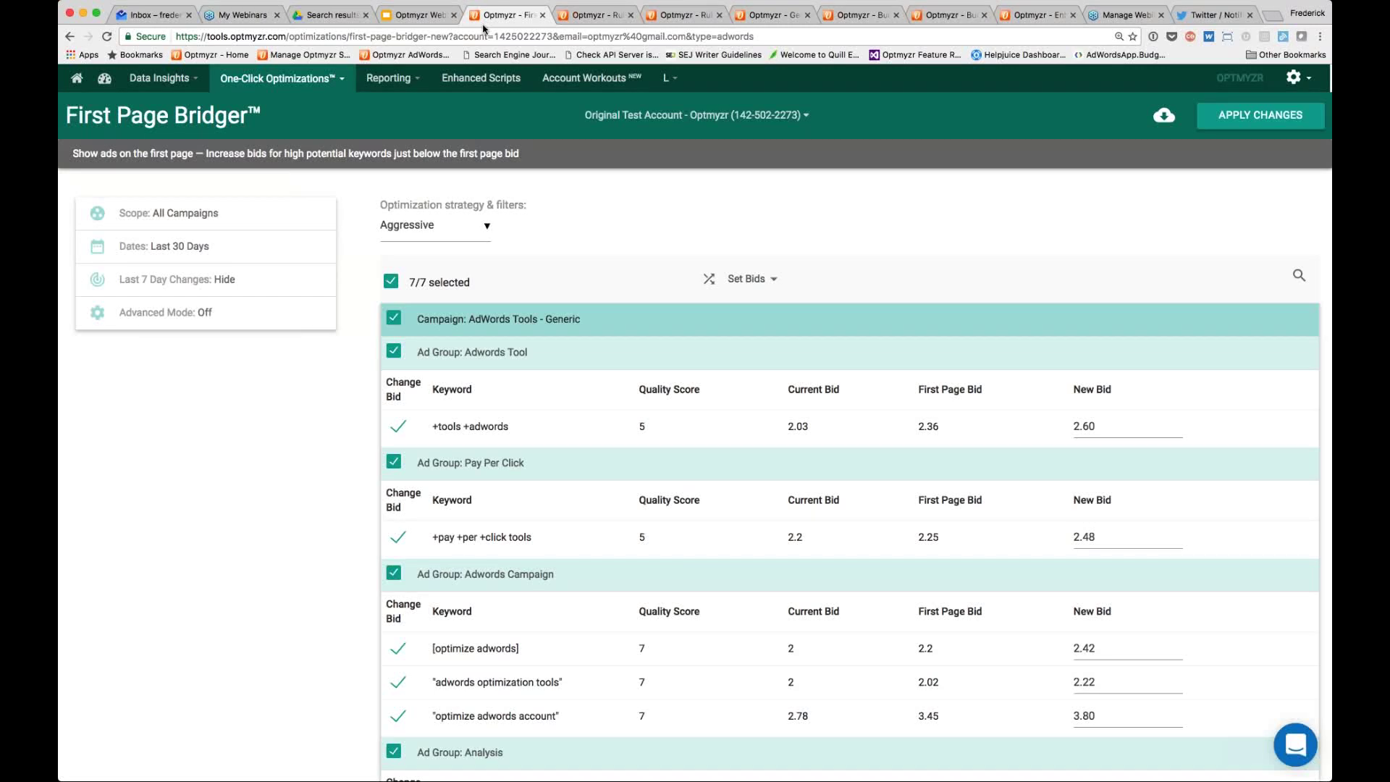
- Switch the First Page Bridger's optimization strategy to the Conservative instant filter
{"action": "left_click", "coordinate": [282, 78]}
{"action": "mouse_move", "coordinate": [304, 119]}
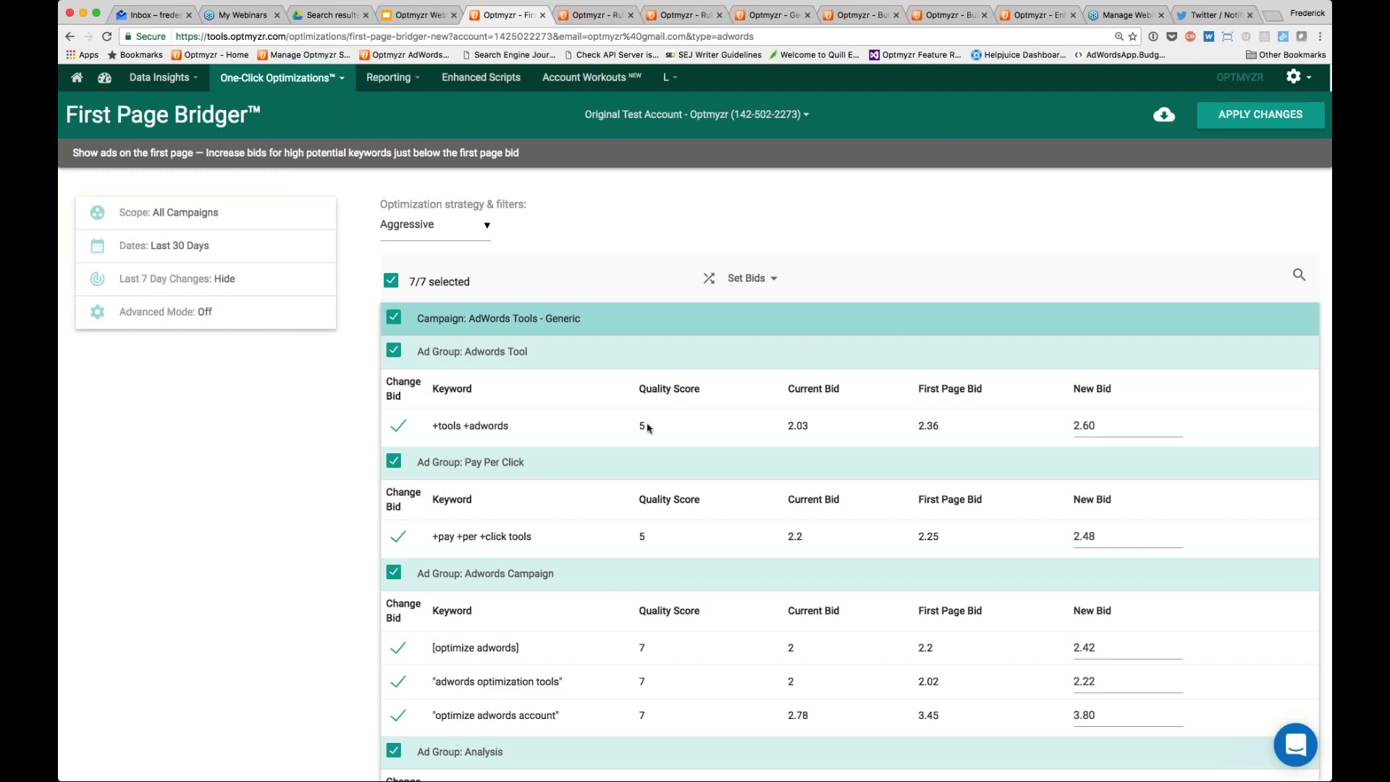
{"action": "left_click", "coordinate": [485, 229]}
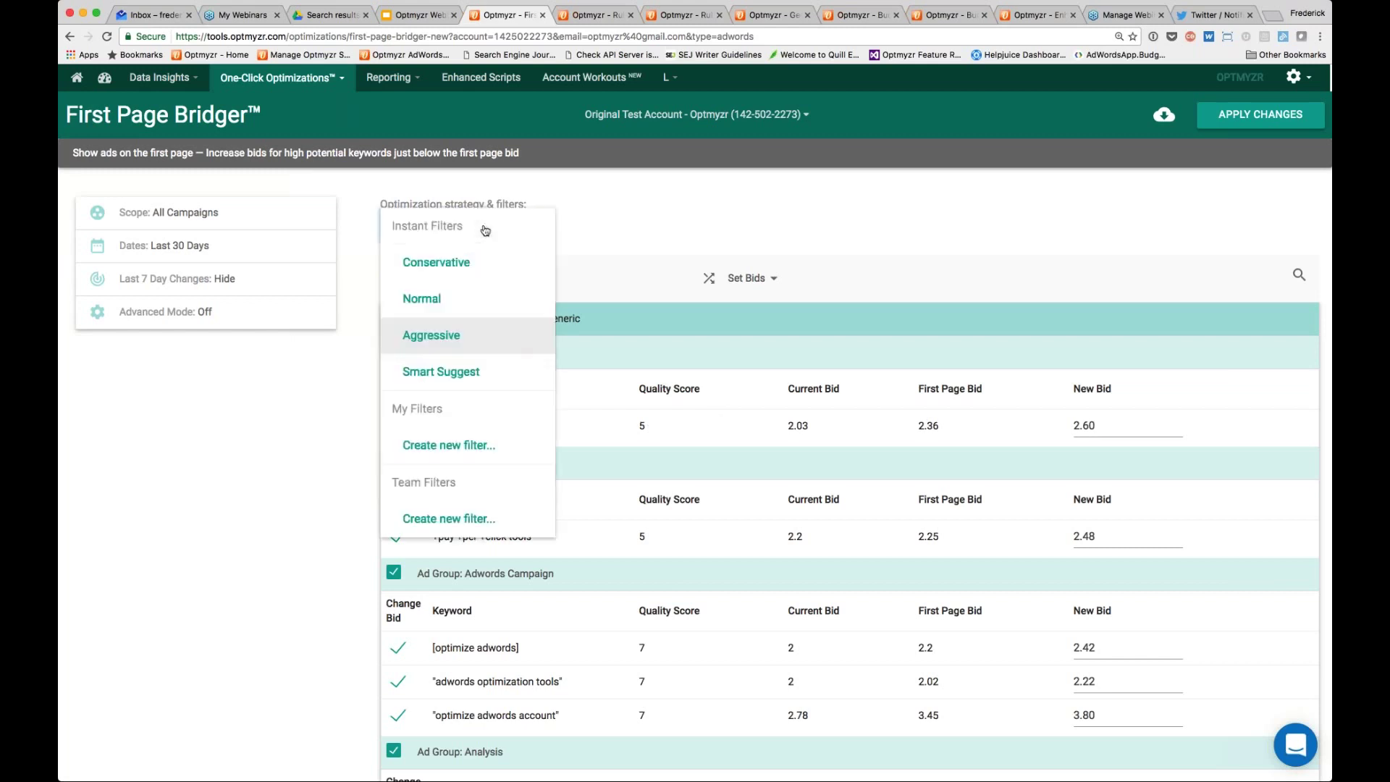
{"action": "left_click", "coordinate": [460, 265]}
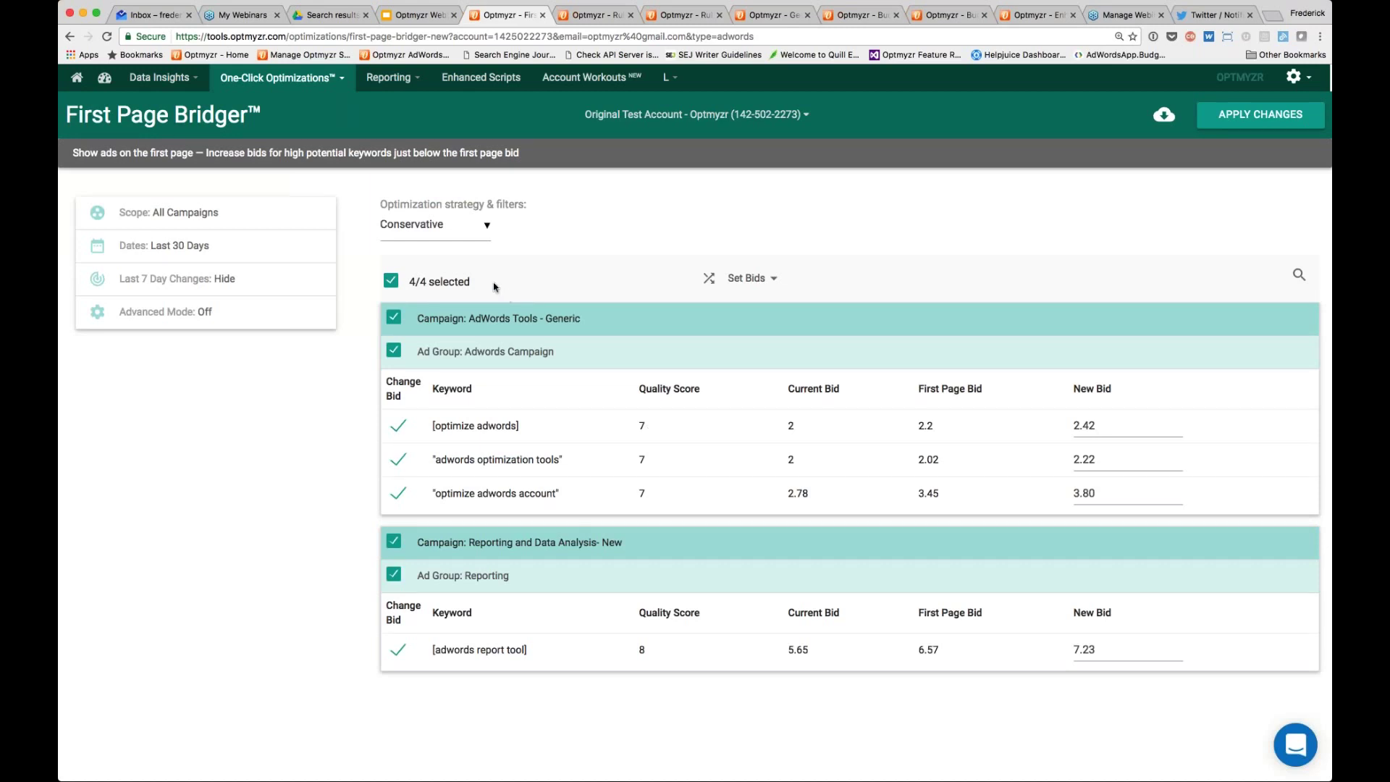
- Open the settings for creating a new personal filter in First Page Bridger, and collapse them after viewing
{"action": "left_click", "coordinate": [486, 231]}
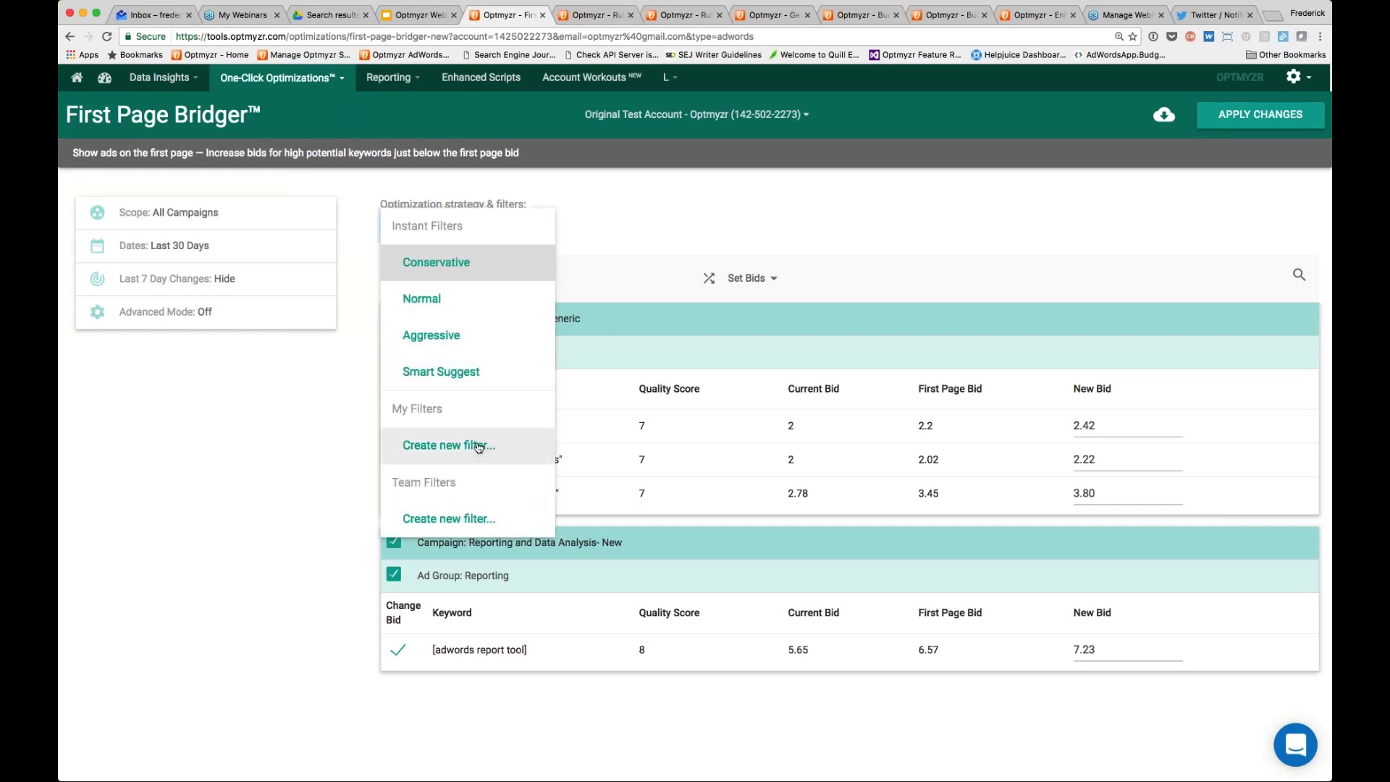
{"action": "left_click", "coordinate": [460, 447]}
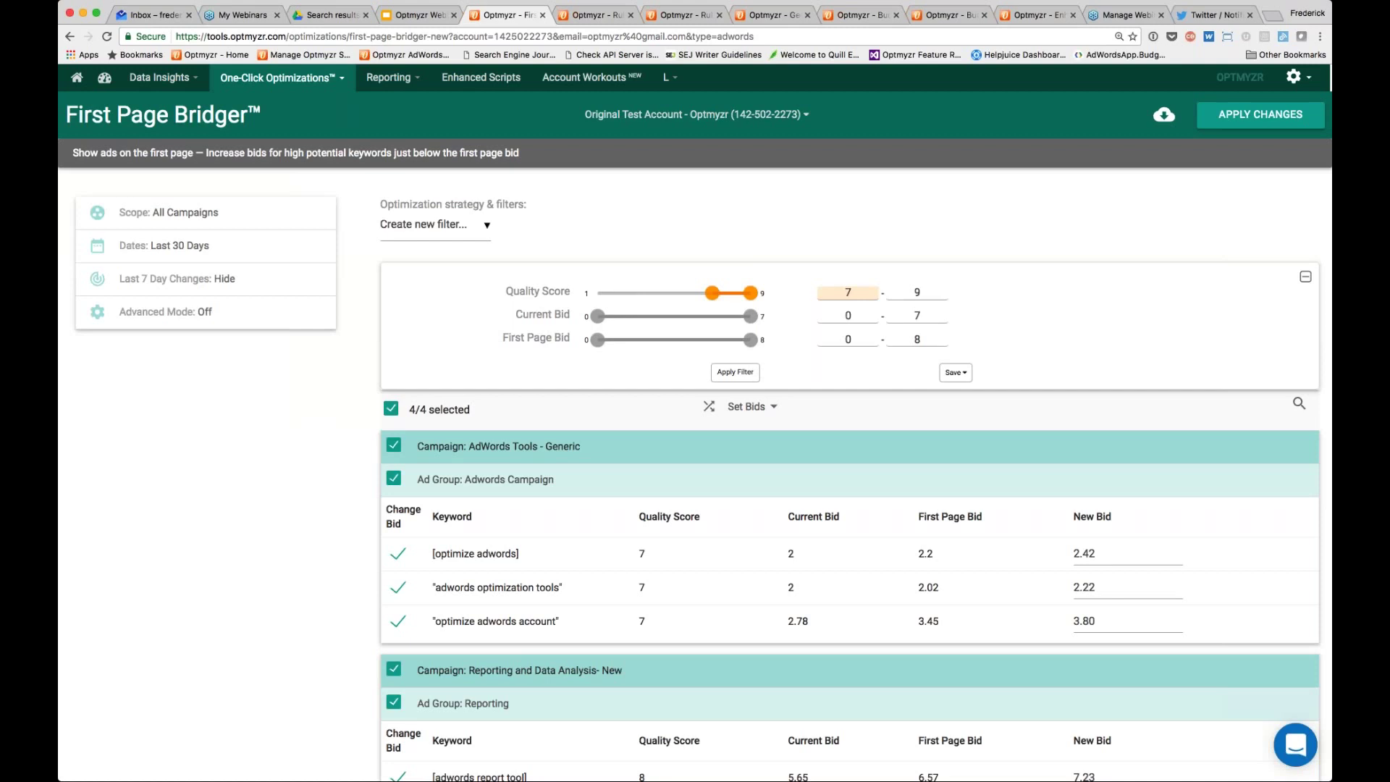
{"action": "left_click", "coordinate": [1306, 277]}
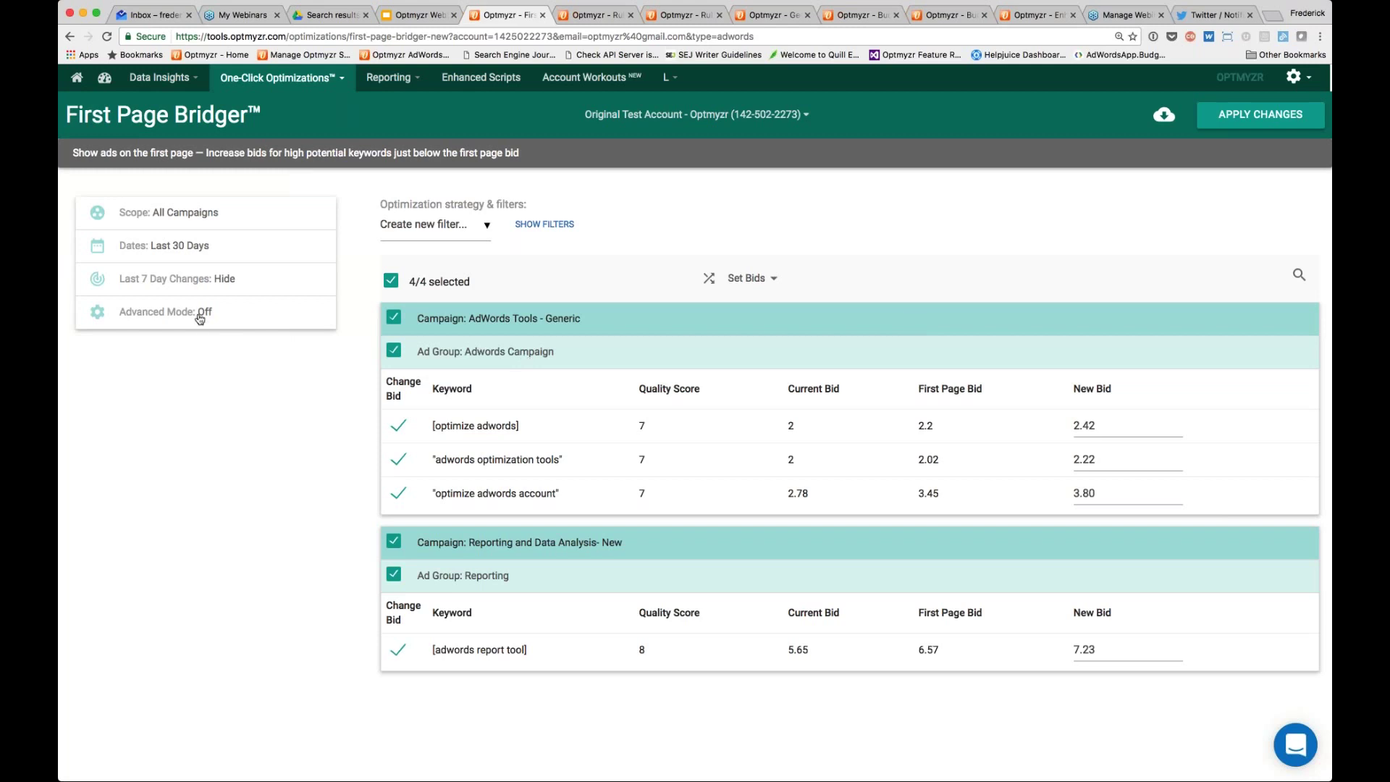
- Turn on Advanced Mode and add the Conv column to the keyword bid table
{"action": "left_click", "coordinate": [144, 318]}
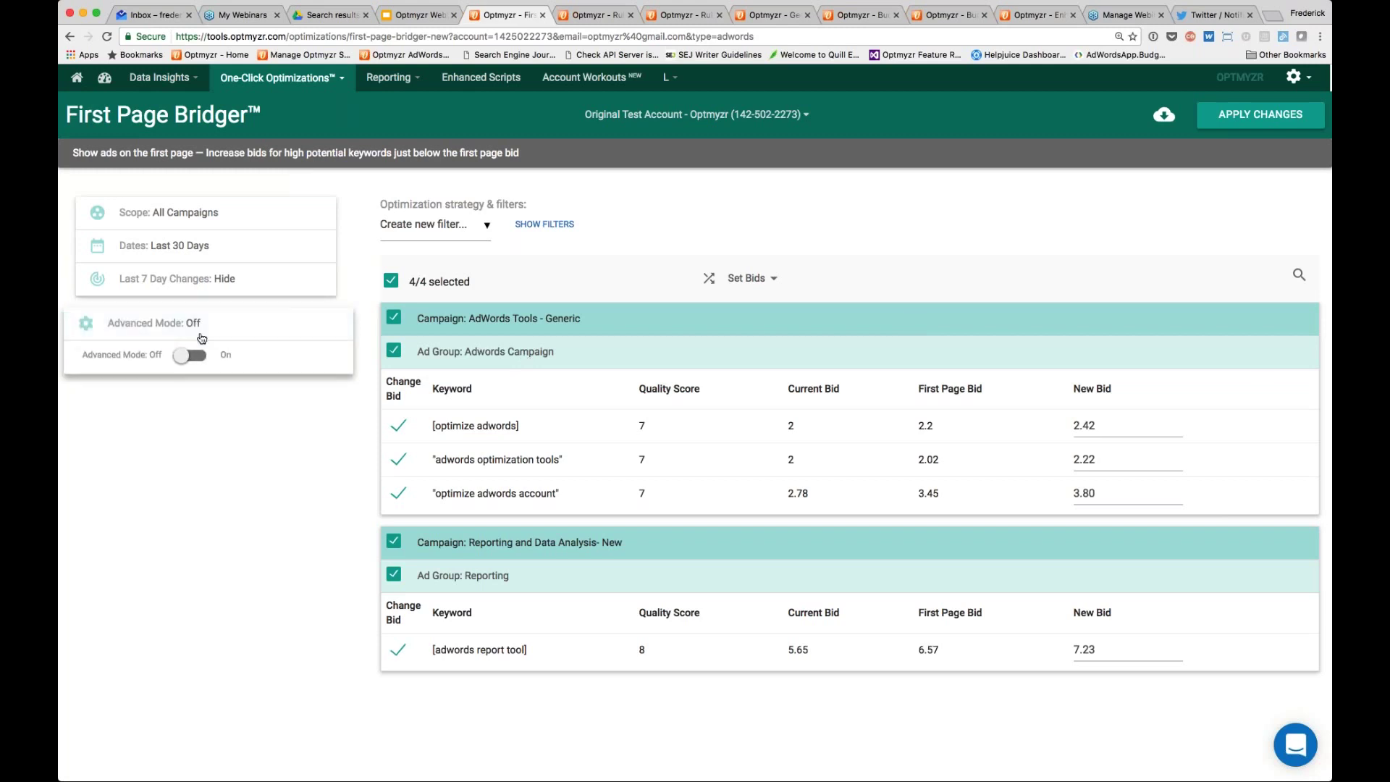
{"action": "left_click", "coordinate": [182, 355]}
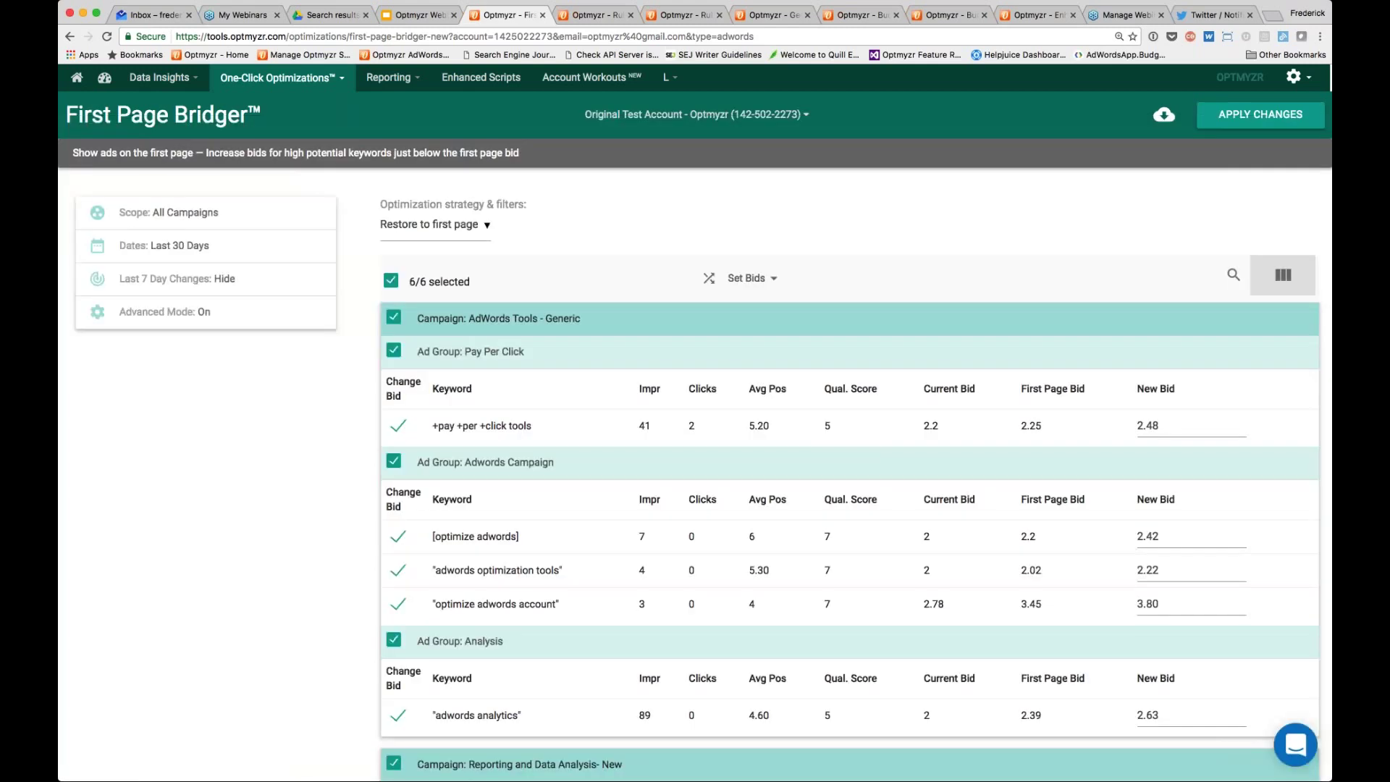
{"action": "left_click", "coordinate": [1290, 275]}
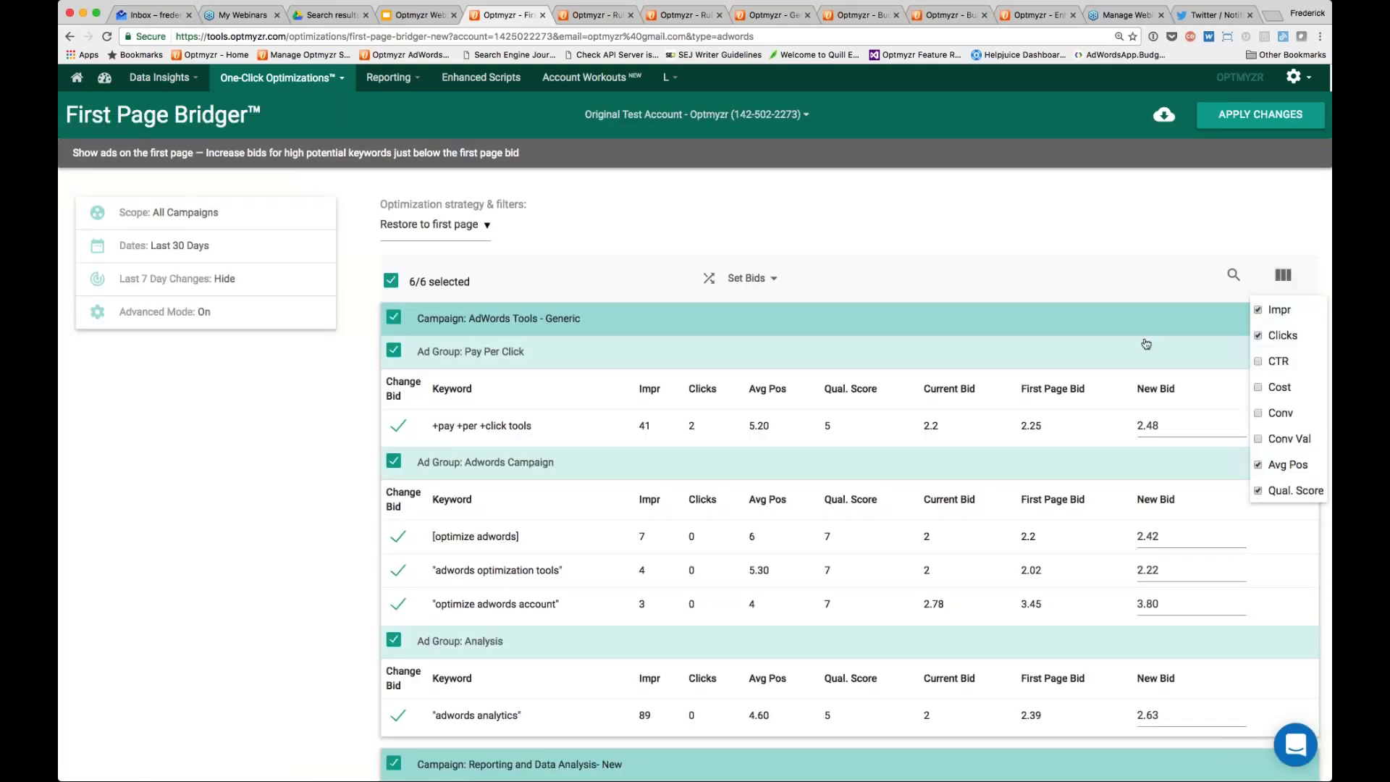
{"action": "left_click", "coordinate": [1278, 412]}
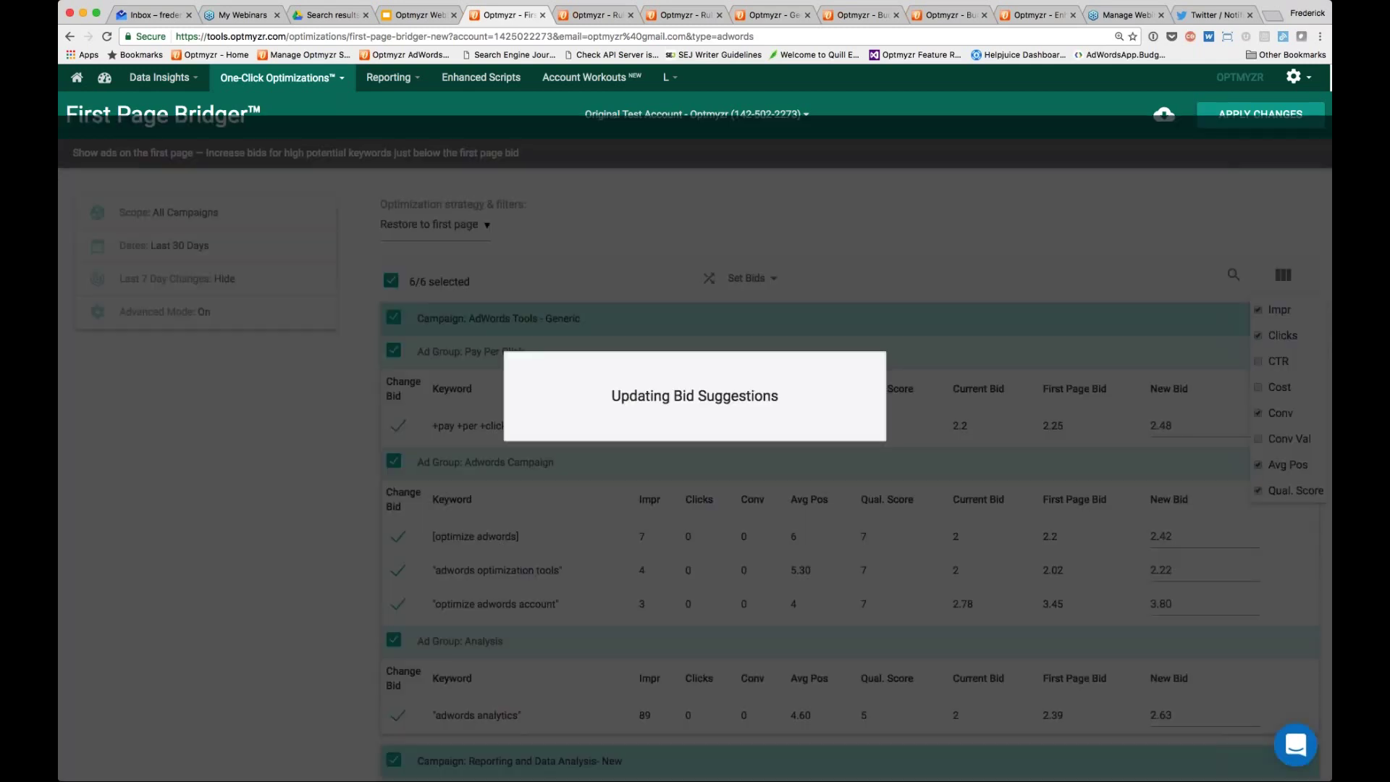
{"action": "left_click", "coordinate": [1101, 232]}
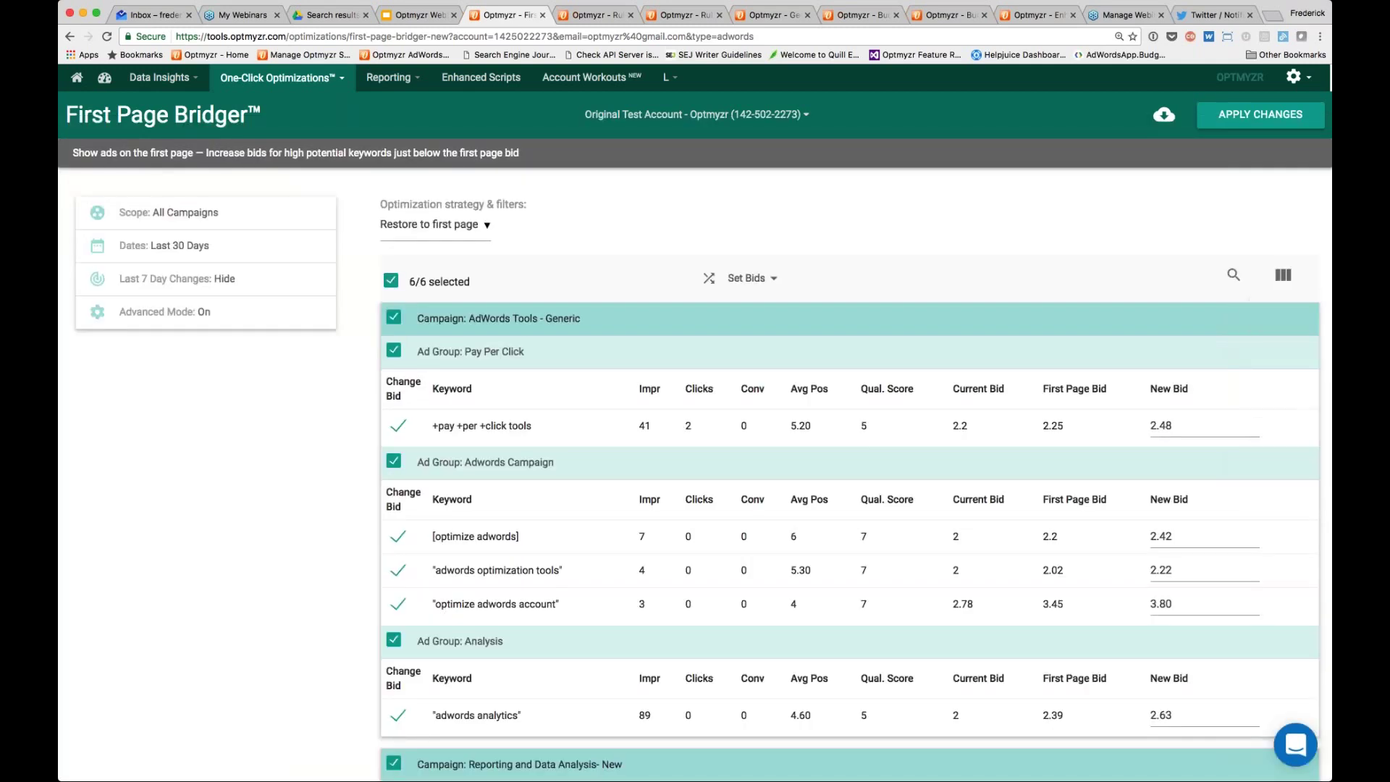
- View the new personal filter option, and set the optimization strategy to Promote to first page
{"action": "left_click", "coordinate": [488, 224]}
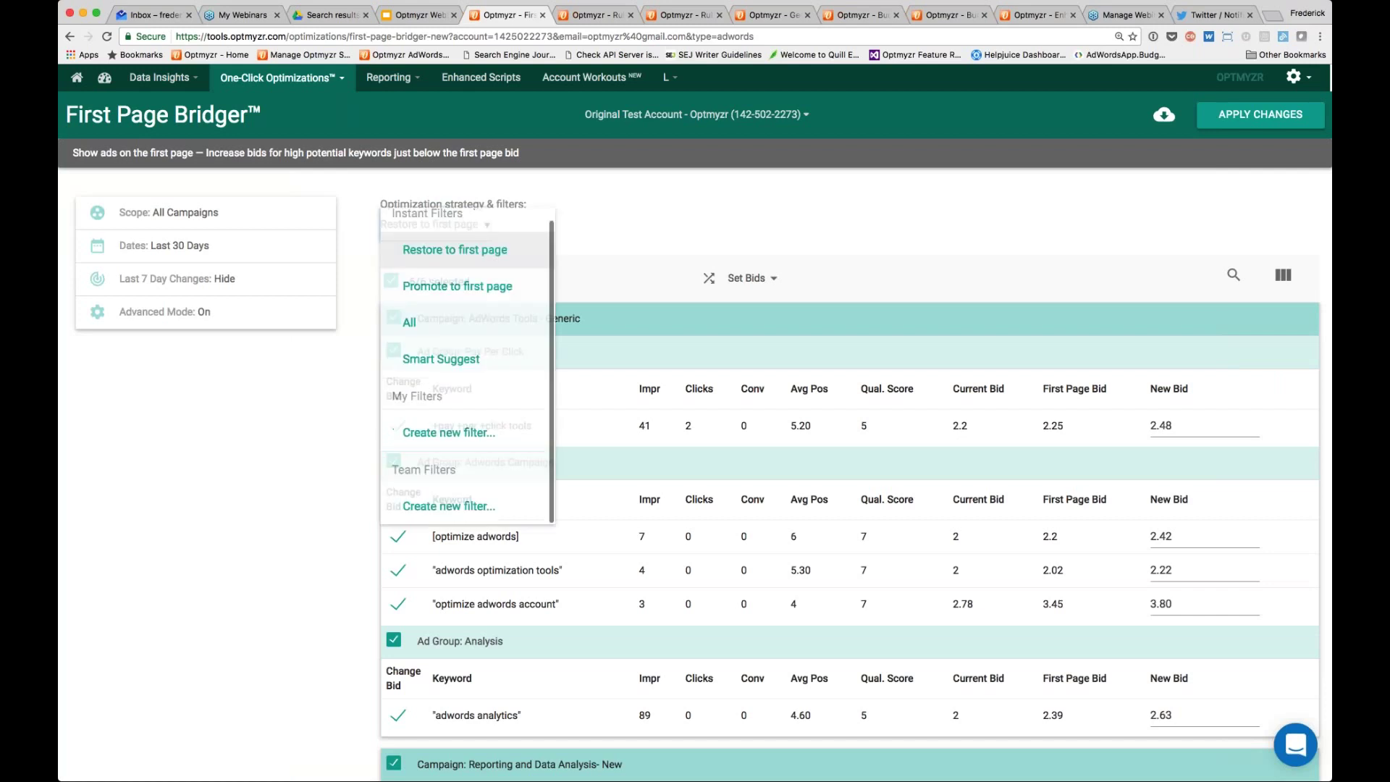
{"action": "left_click", "coordinate": [483, 446]}
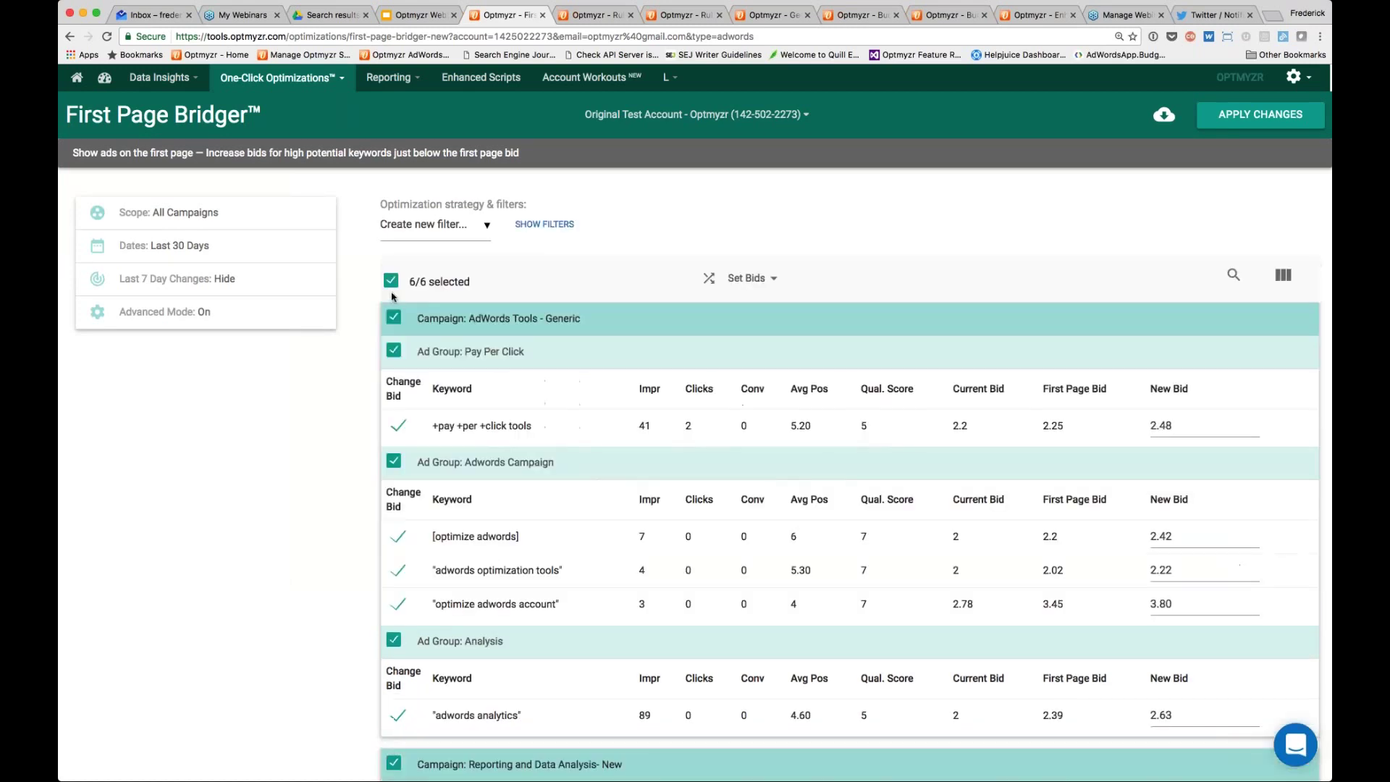
{"action": "left_click", "coordinate": [434, 225]}
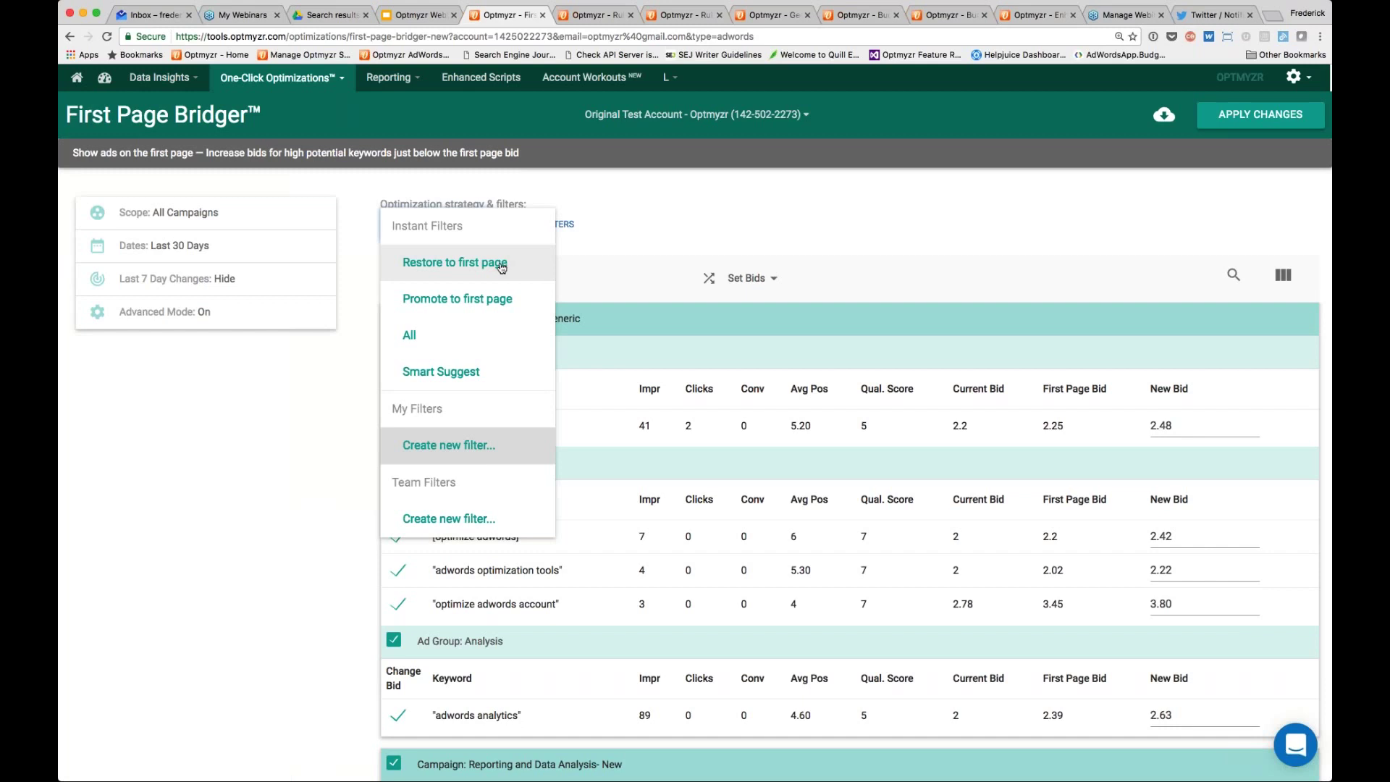
{"action": "left_click", "coordinate": [433, 302]}
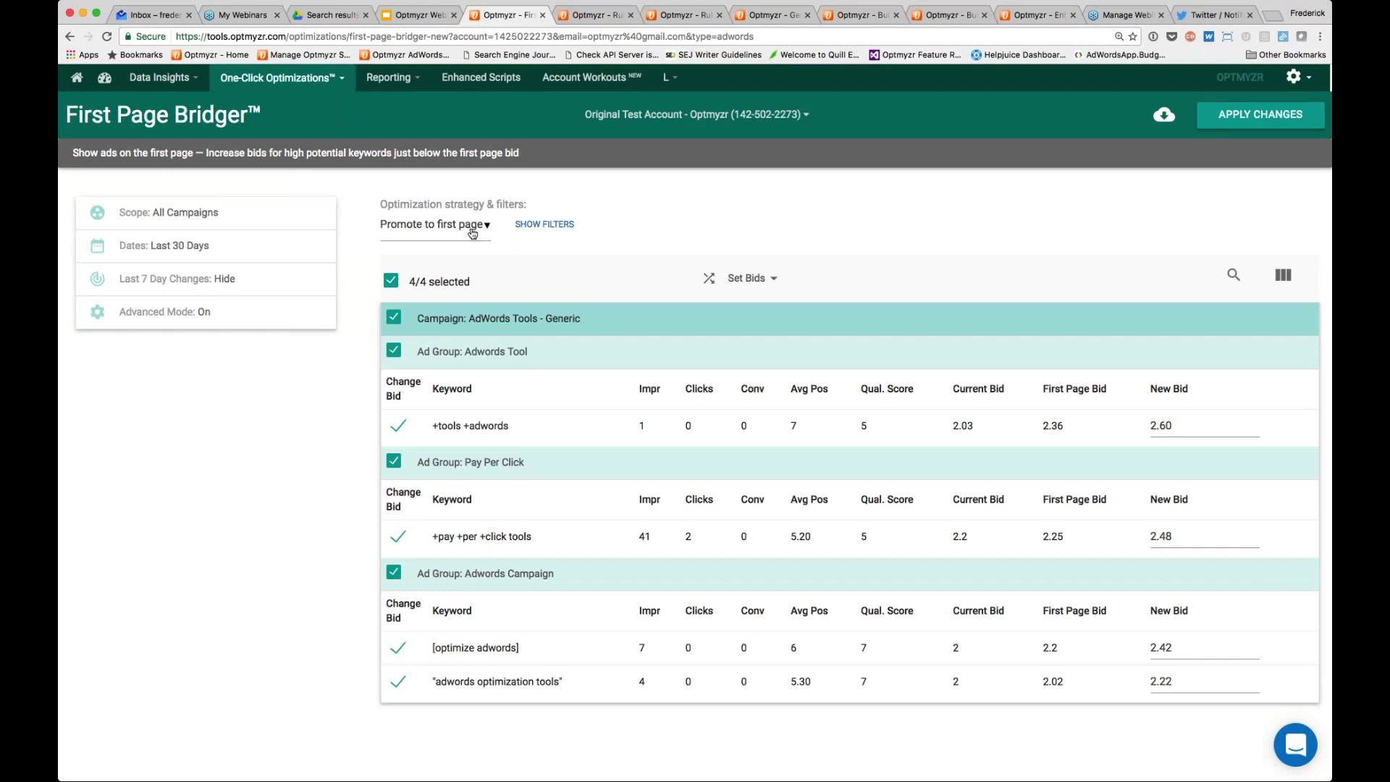
- Set the new bids of the selected keywords to First Page Bid + 0%
{"action": "left_click", "coordinate": [768, 282]}
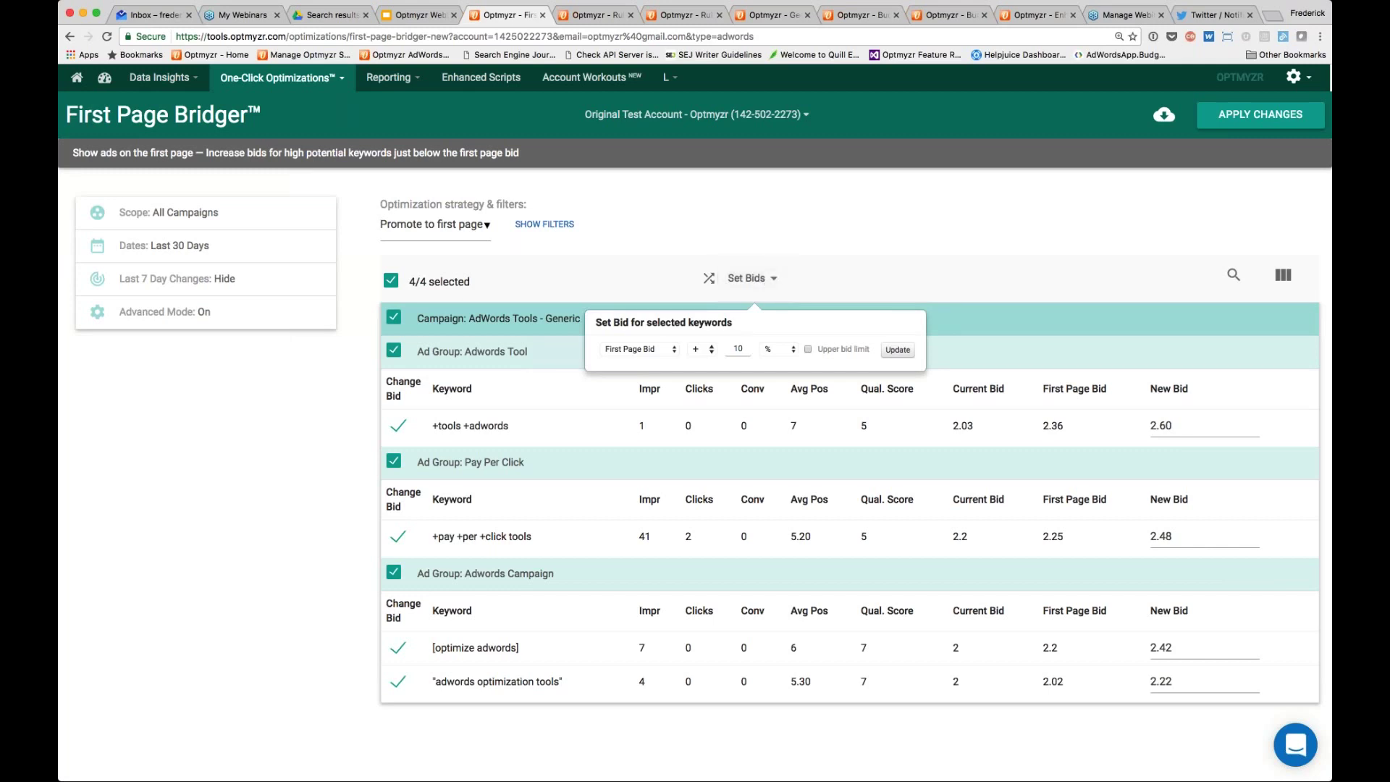
{"action": "double_click", "coordinate": [739, 349]}
{"action": "type", "text": "0"}
{"action": "left_click", "coordinate": [898, 349]}
{"action": "left_click", "coordinate": [851, 236]}
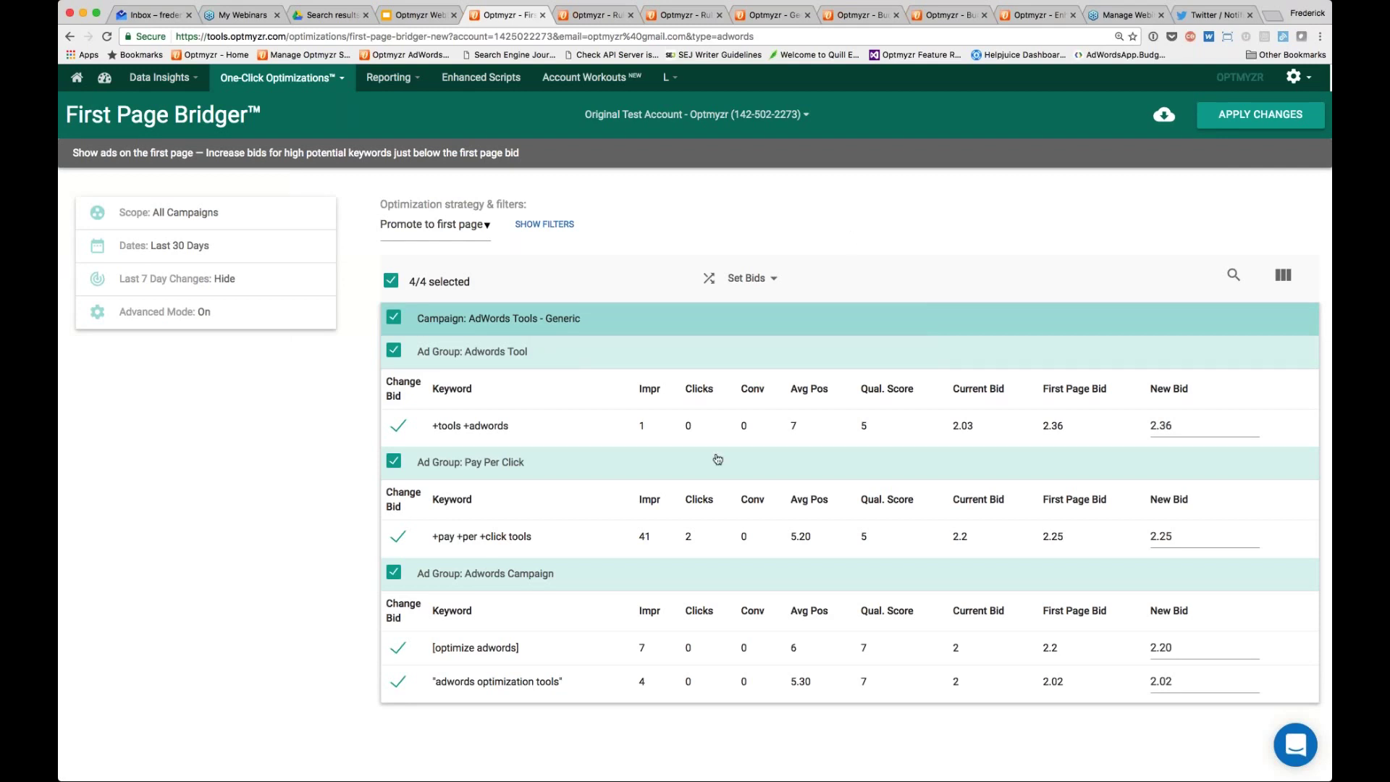
- Open the Conversion Grabber optimization for bids
{"action": "left_click", "coordinate": [286, 75]}
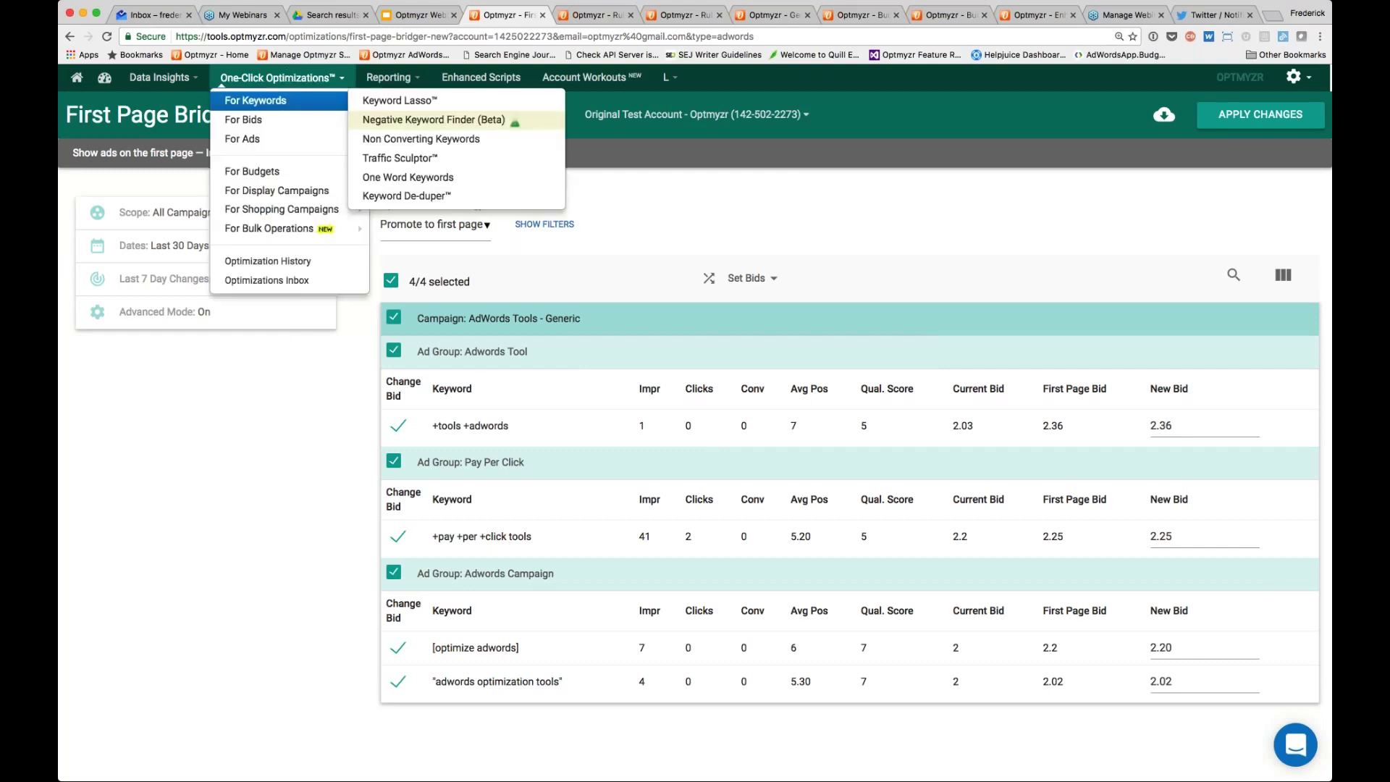
{"action": "mouse_move", "coordinate": [290, 120]}
{"action": "left_click", "coordinate": [410, 138]}
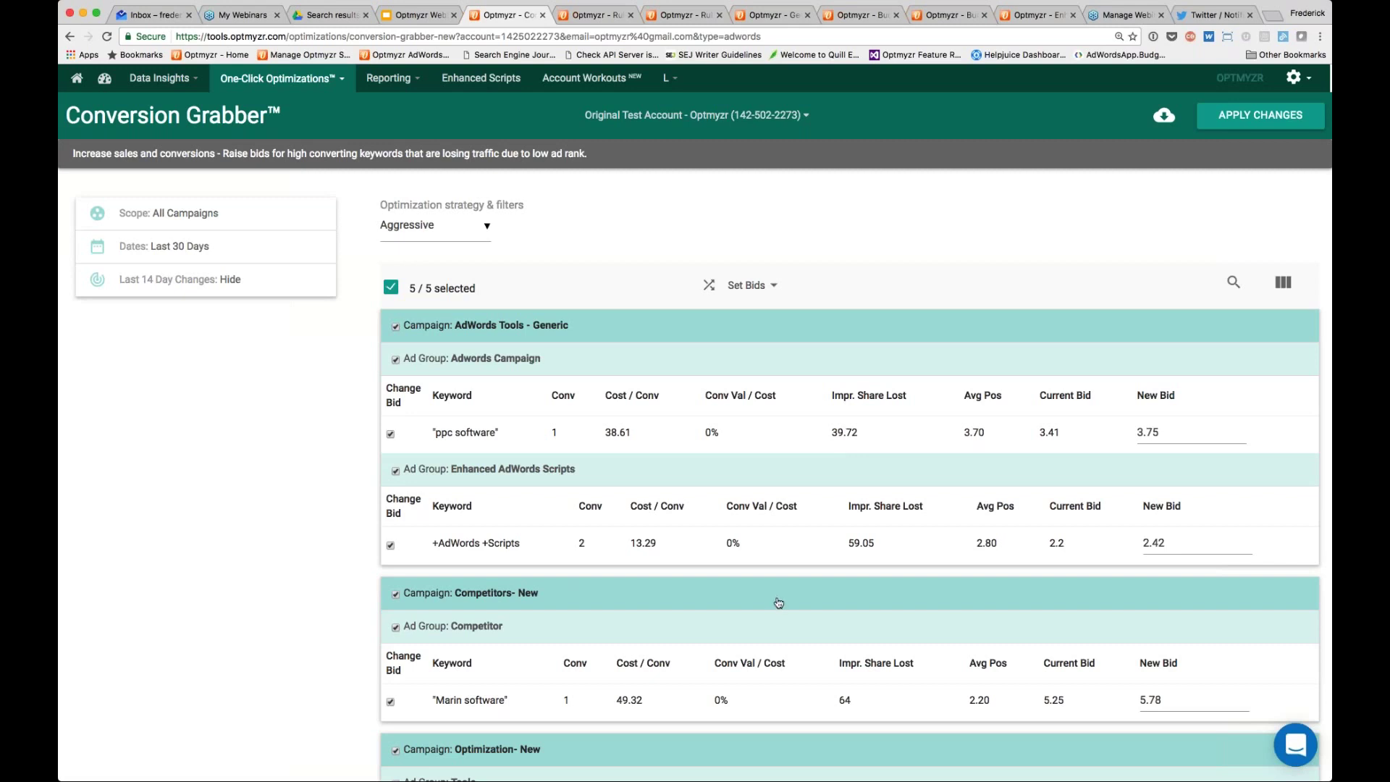
- Review the Conversion Grabber strategies, open the settings for a new team filter, and collapse them after viewing
{"action": "left_click", "coordinate": [435, 226]}
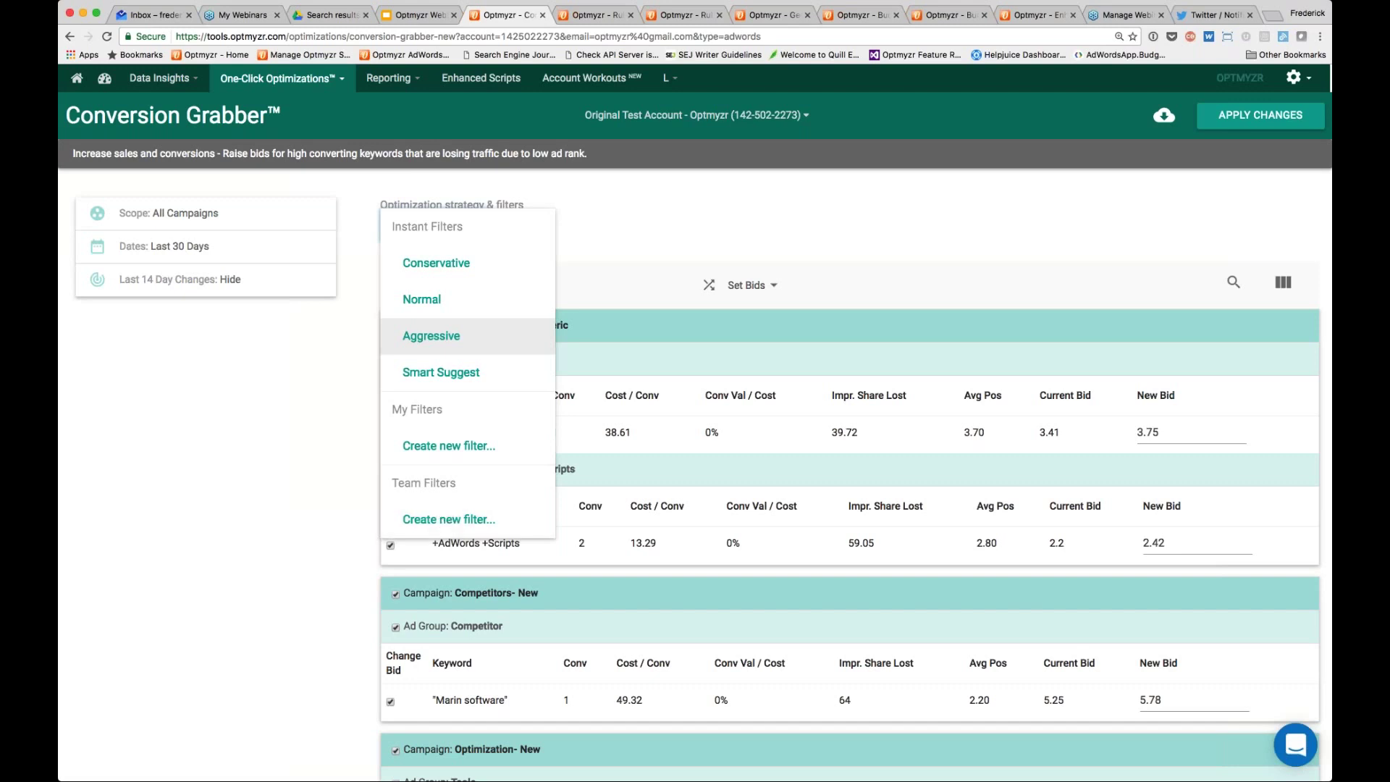
{"action": "left_click", "coordinate": [367, 483]}
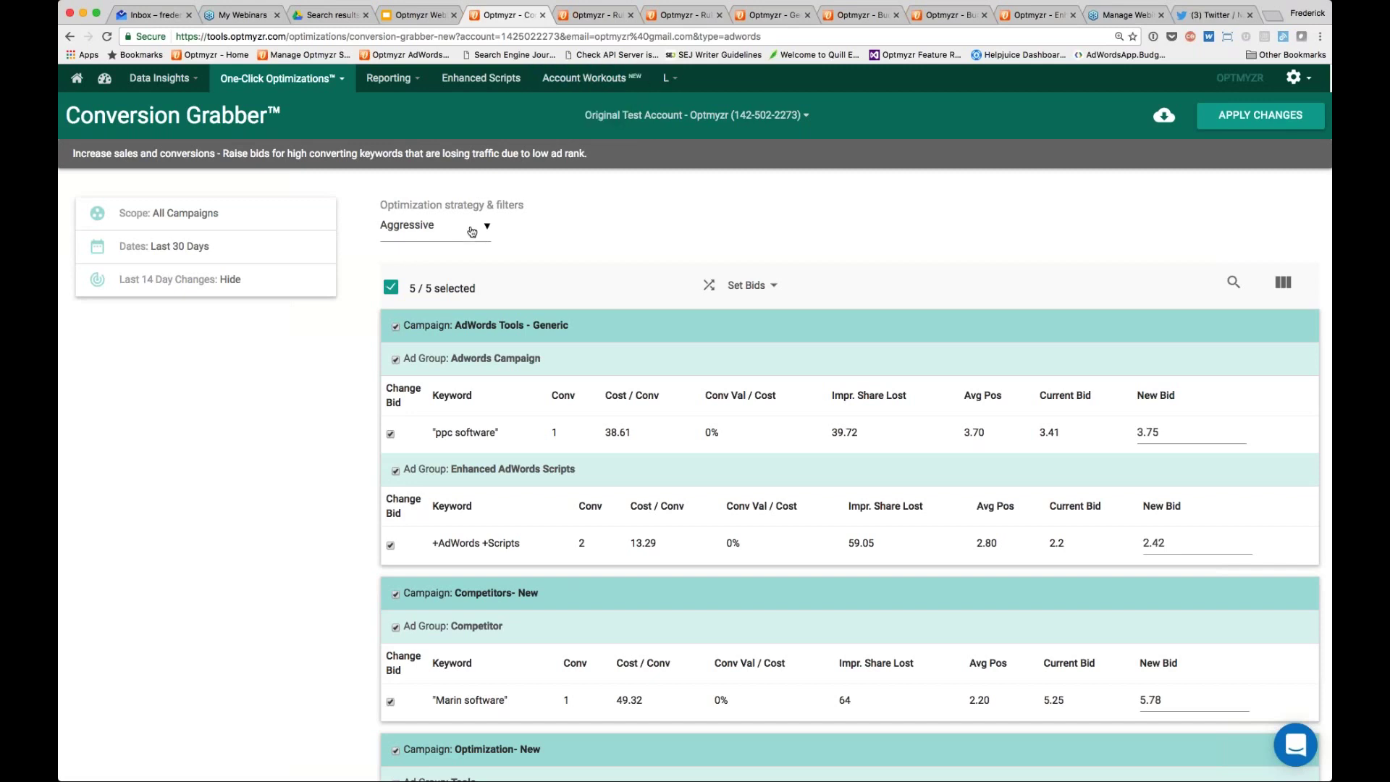
{"action": "left_click", "coordinate": [472, 231]}
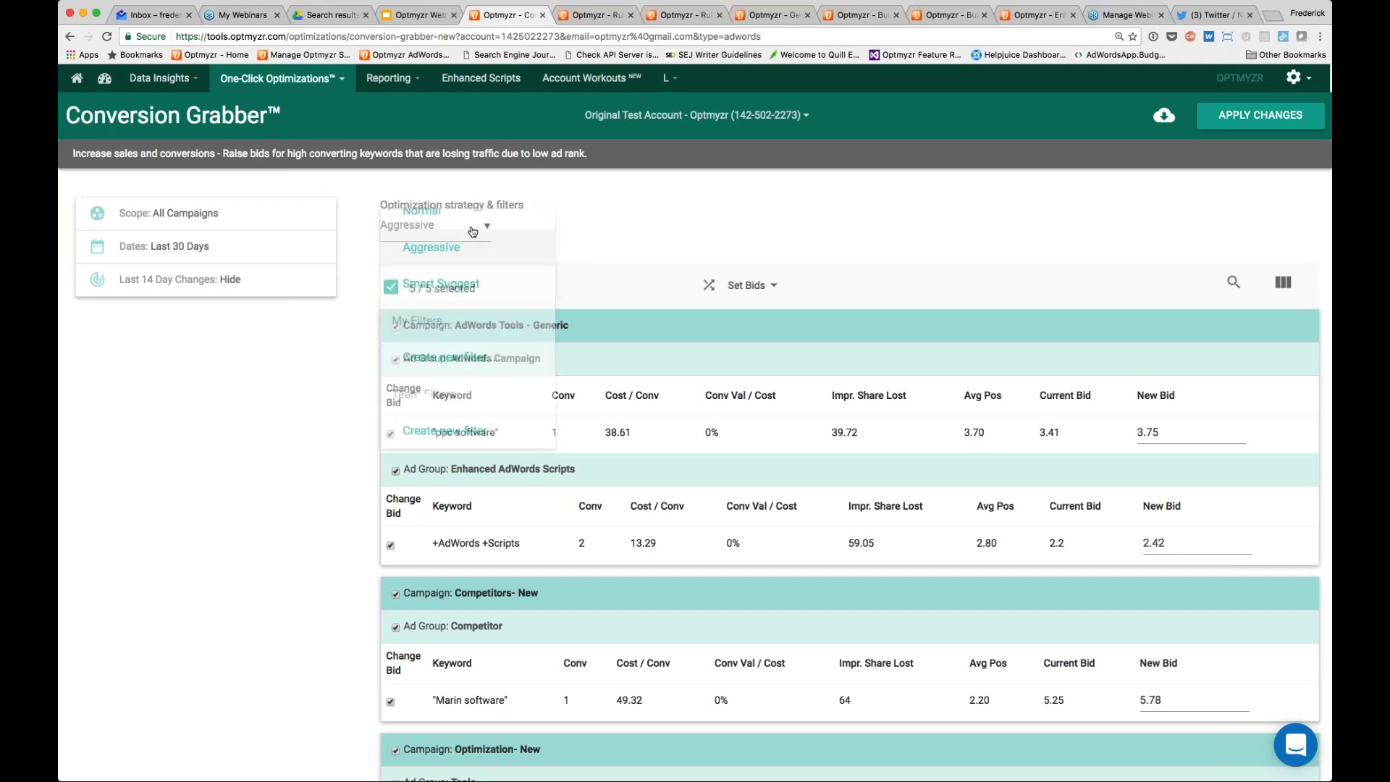
{"action": "left_click", "coordinate": [470, 520]}
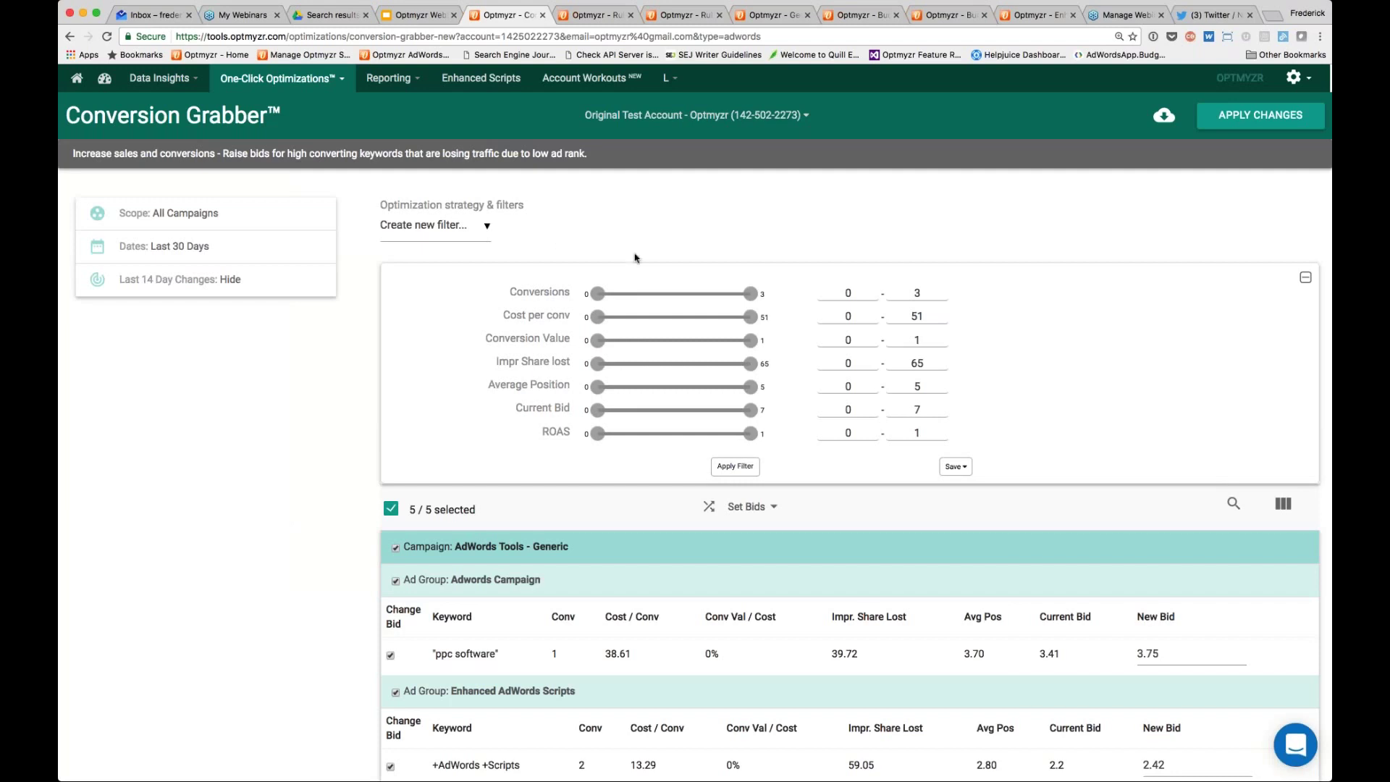
{"action": "left_click", "coordinate": [1307, 282]}
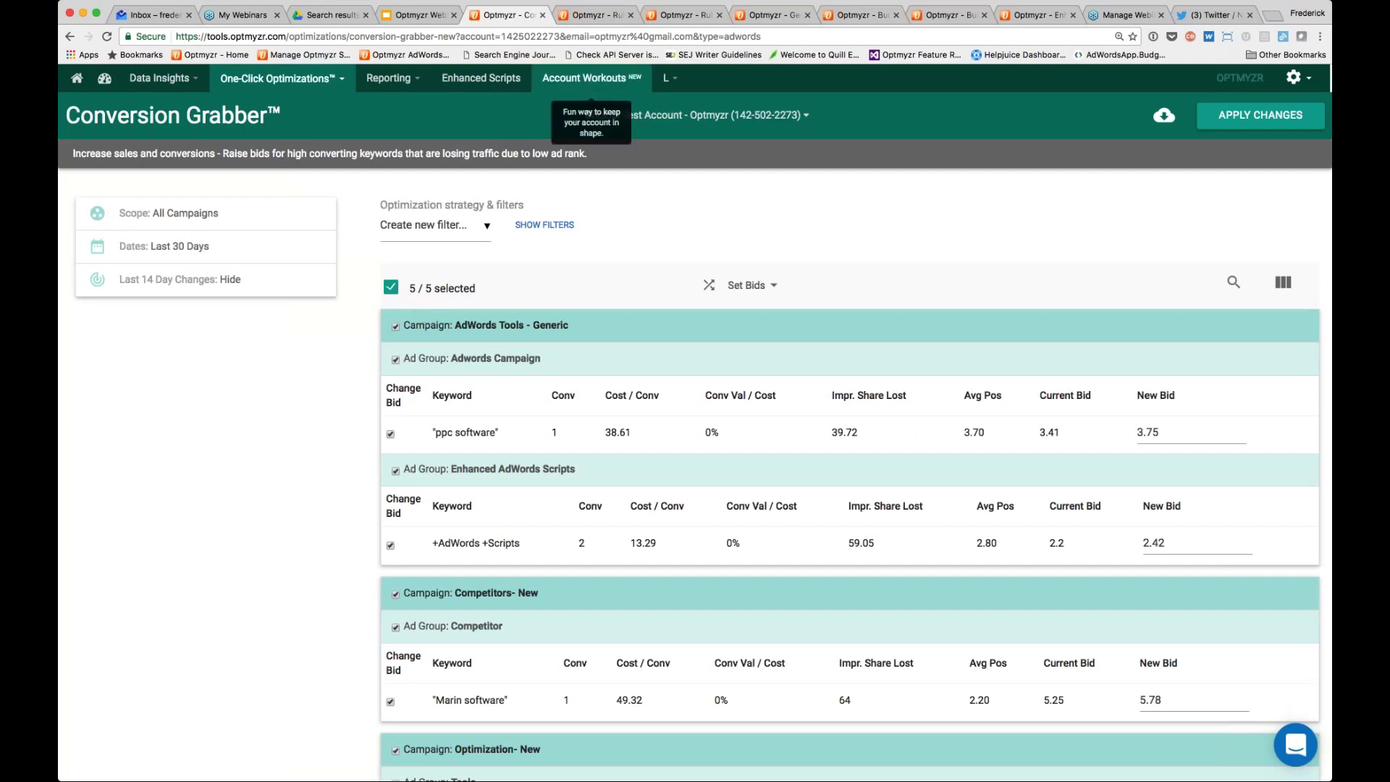
- Switch to the open Rule Engine page and launch the New bid rule engine preview feature
{"action": "left_click", "coordinate": [586, 16]}
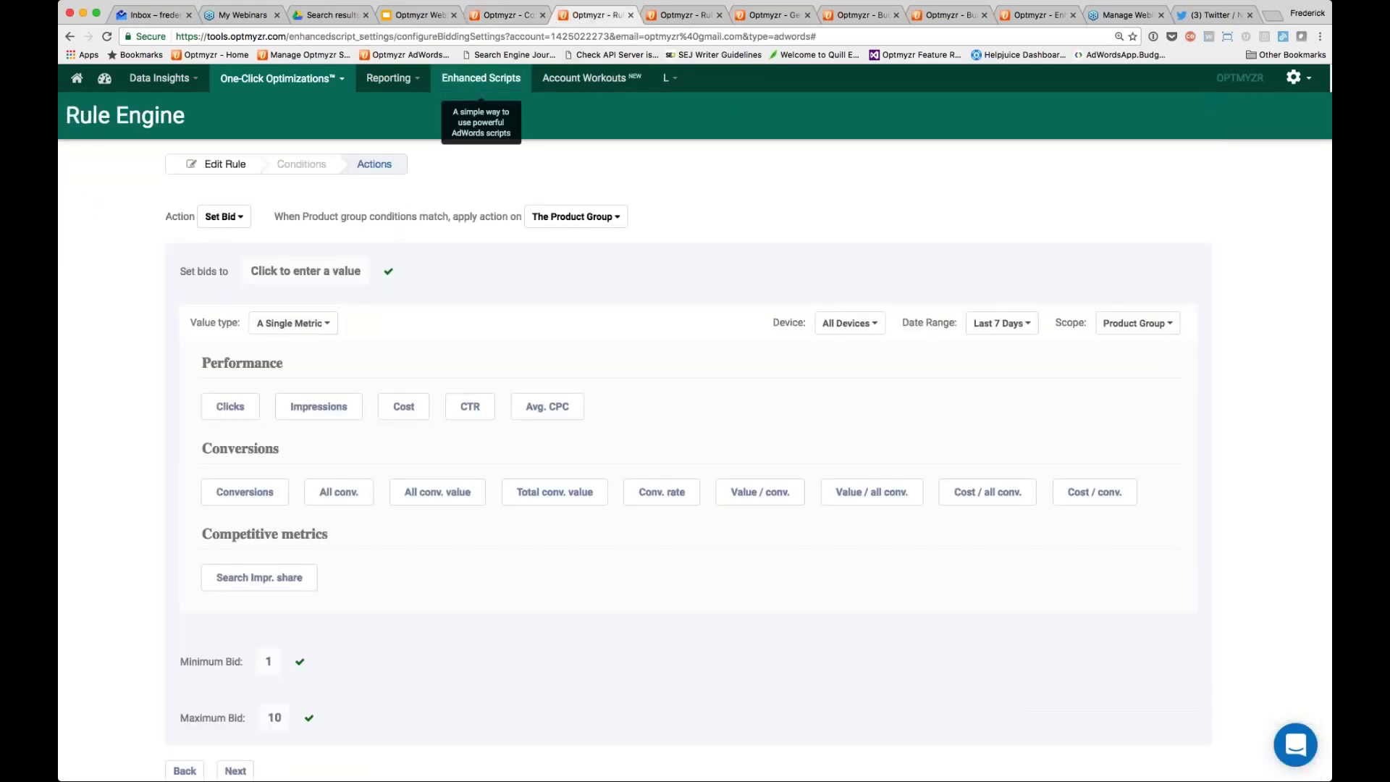
{"action": "mouse_move", "coordinate": [681, 82]}
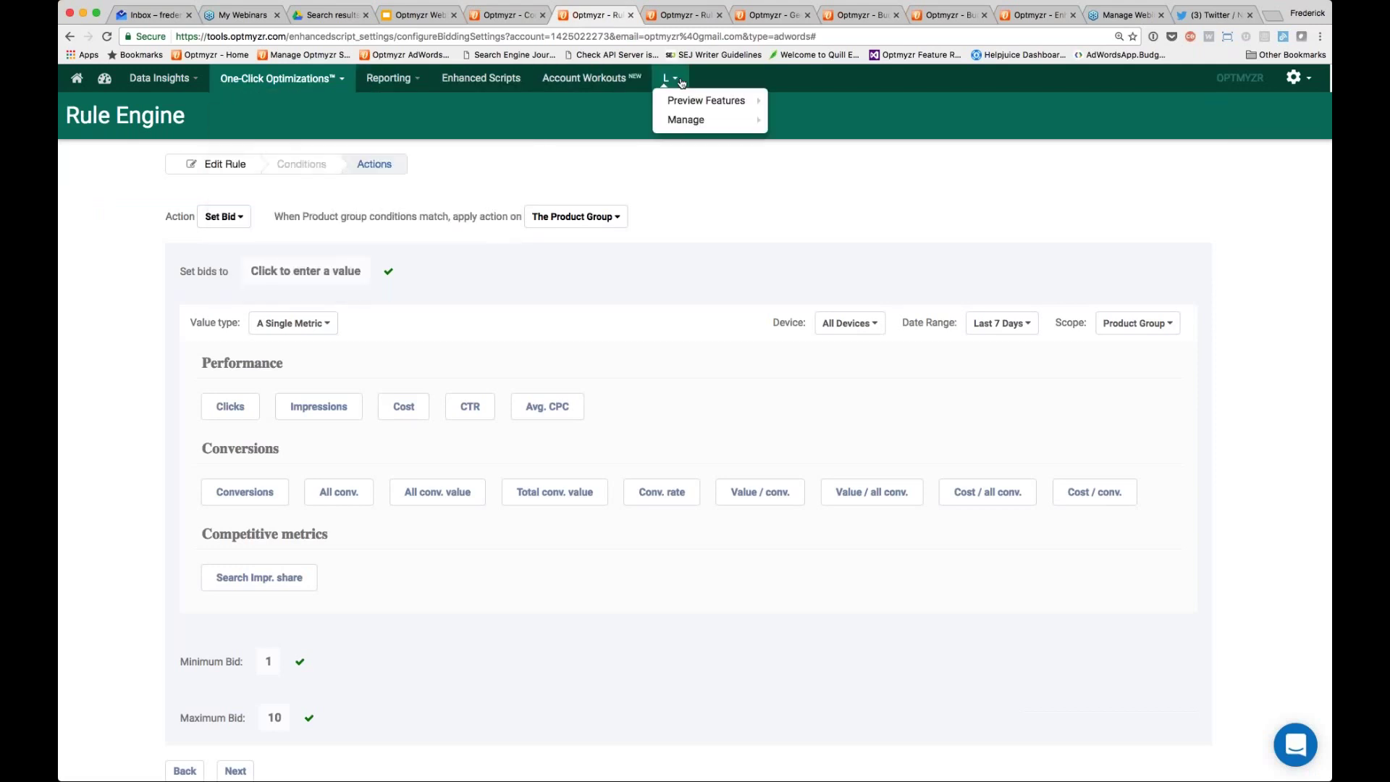
{"action": "mouse_move", "coordinate": [717, 102]}
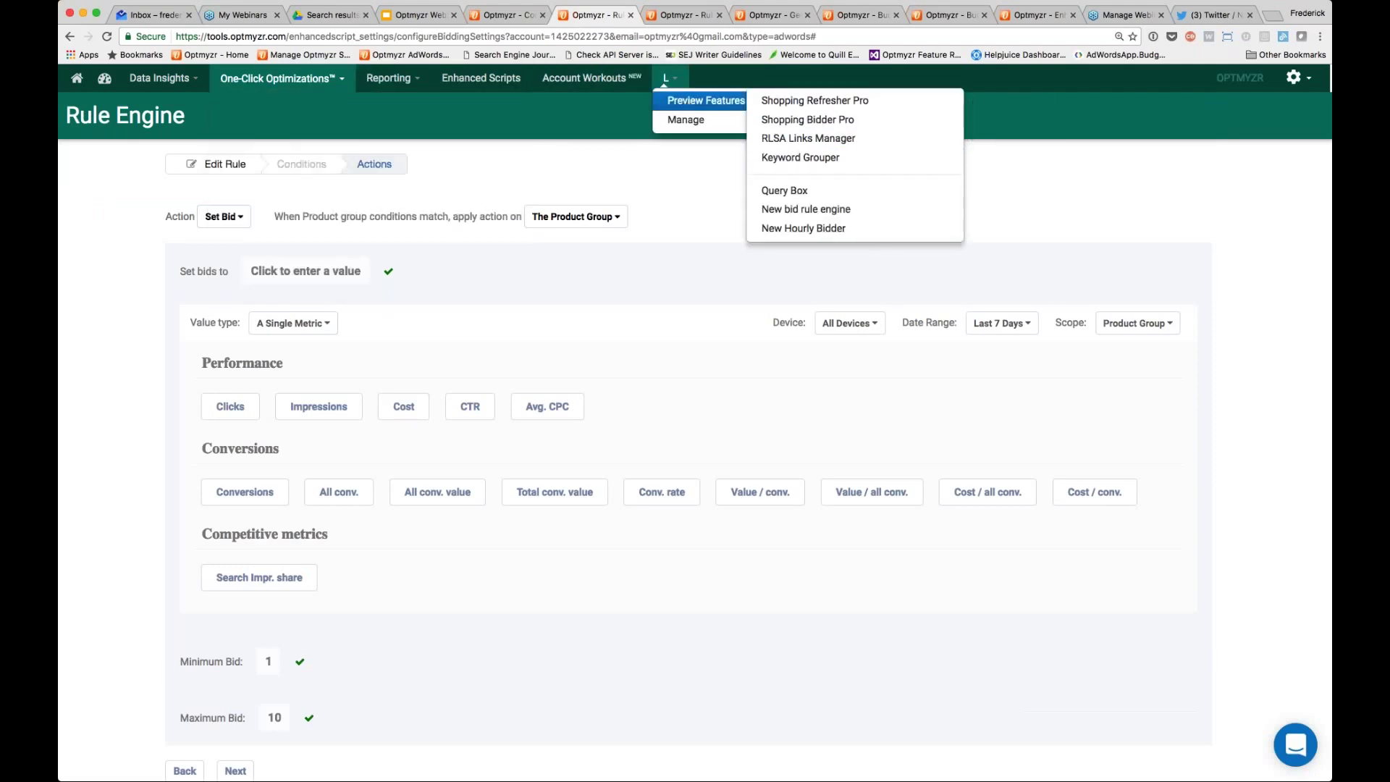
{"action": "left_click", "coordinate": [806, 208]}
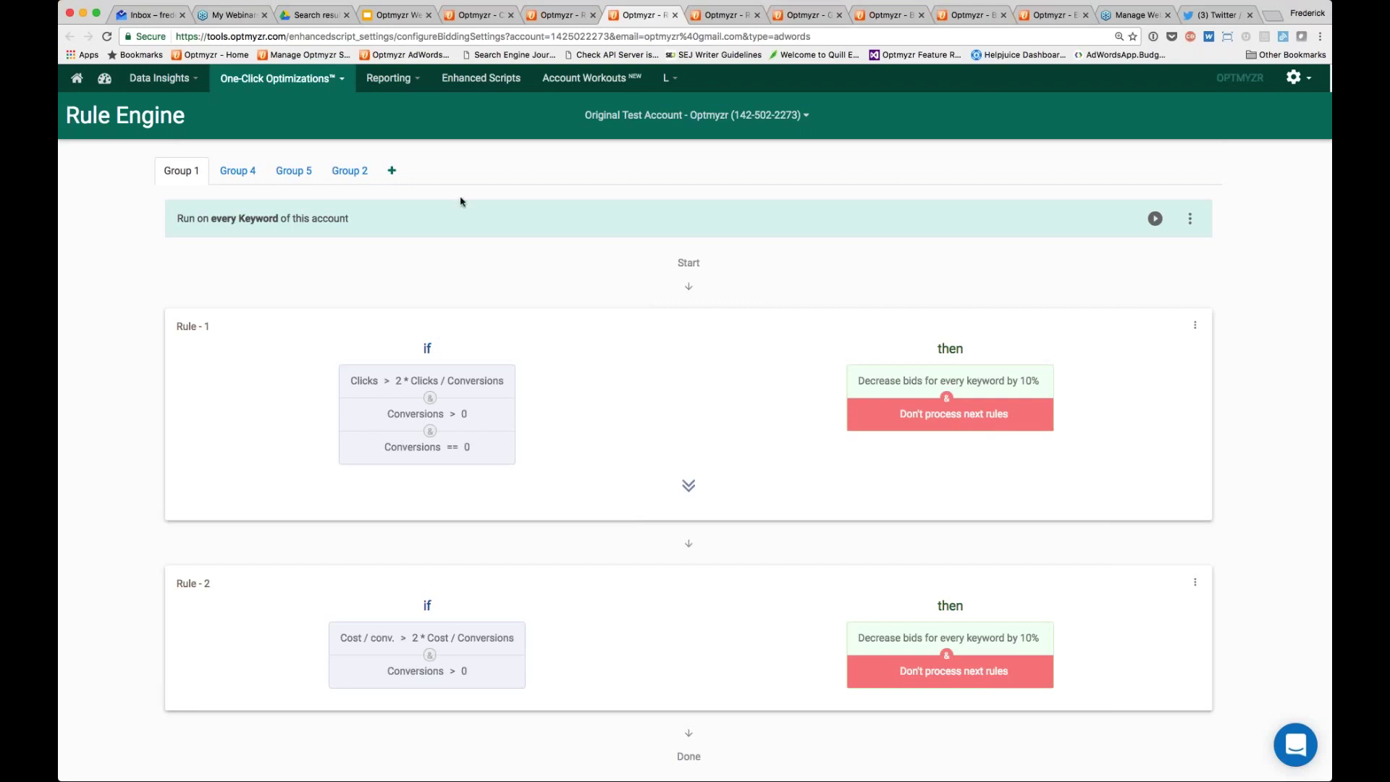
- Create a new rule group in the Rule Engine whose automated rule runs on every keyword
{"action": "left_click", "coordinate": [391, 170]}
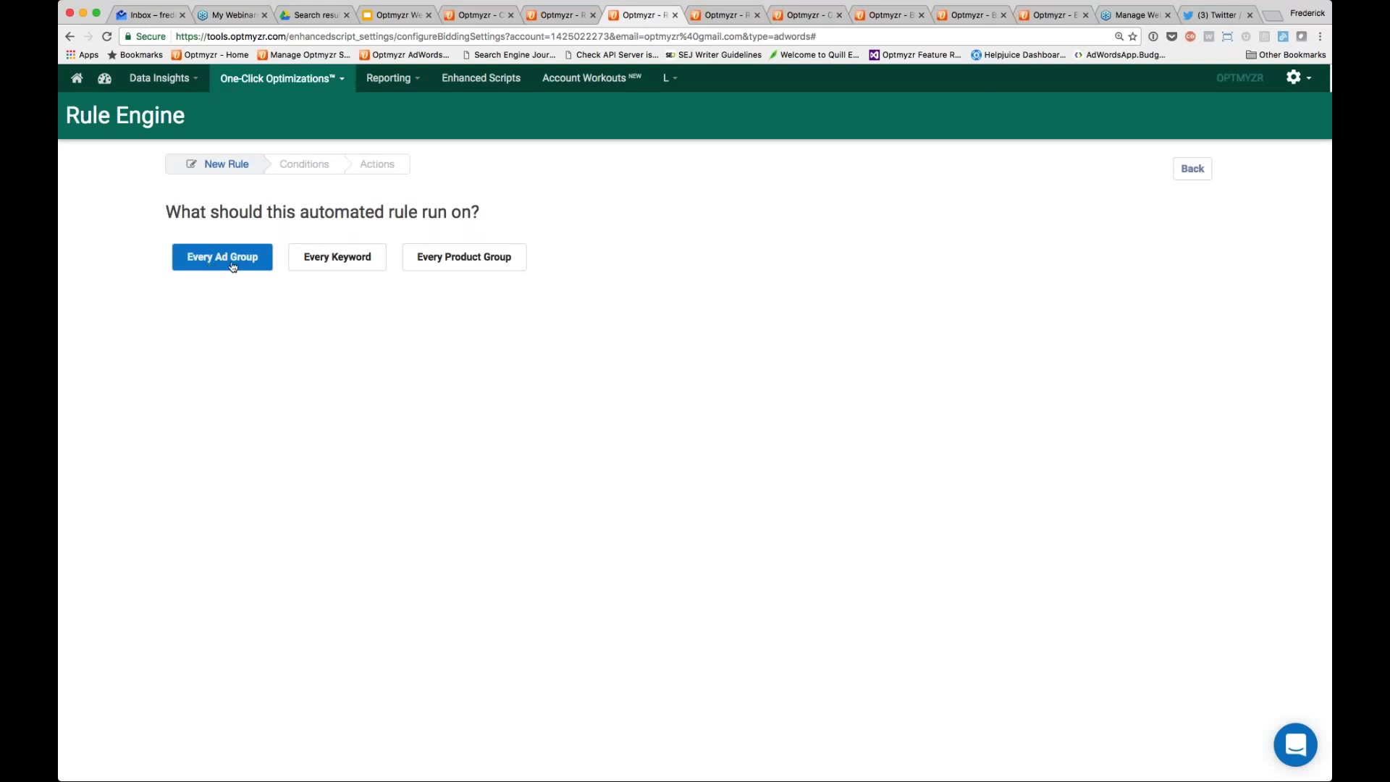
{"action": "left_click", "coordinate": [338, 257]}
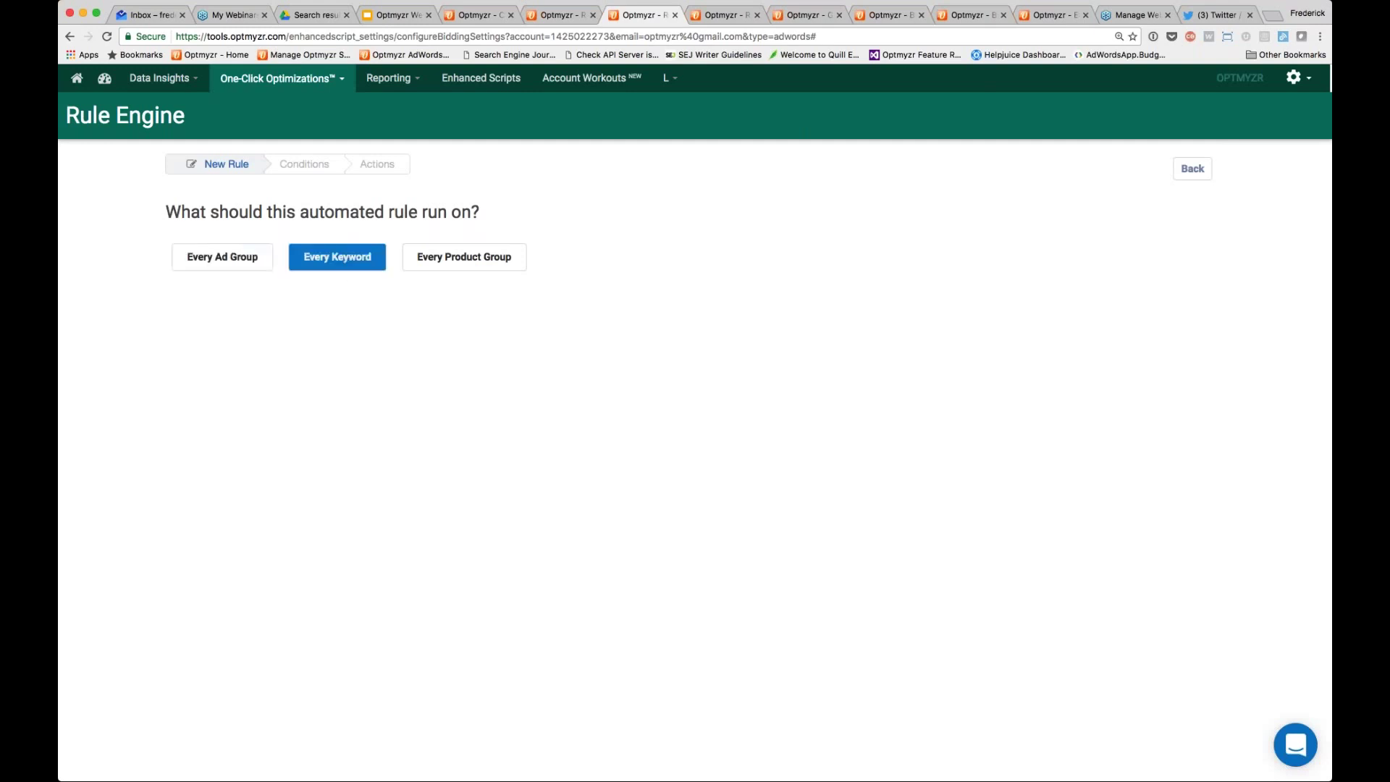
{"action": "left_click", "coordinate": [480, 262]}
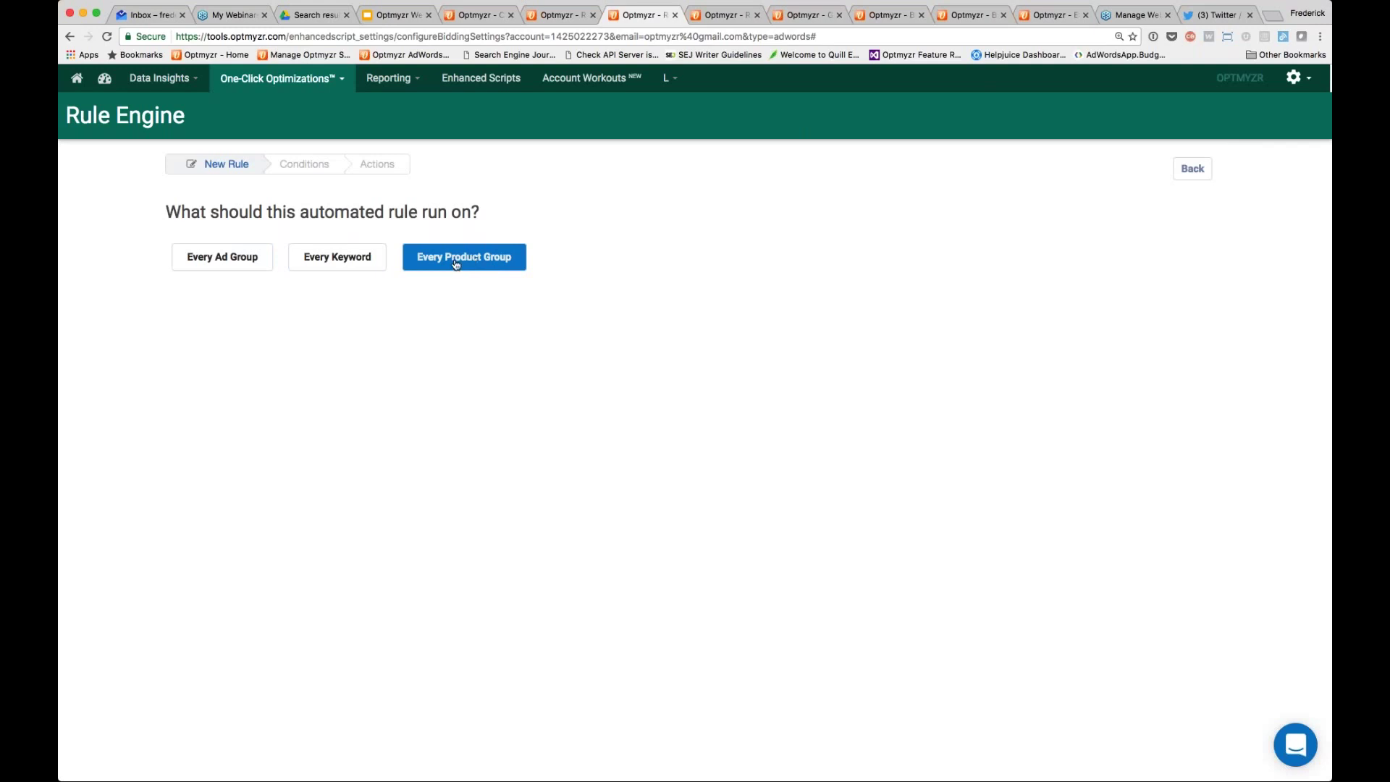
{"action": "left_click", "coordinate": [314, 258]}
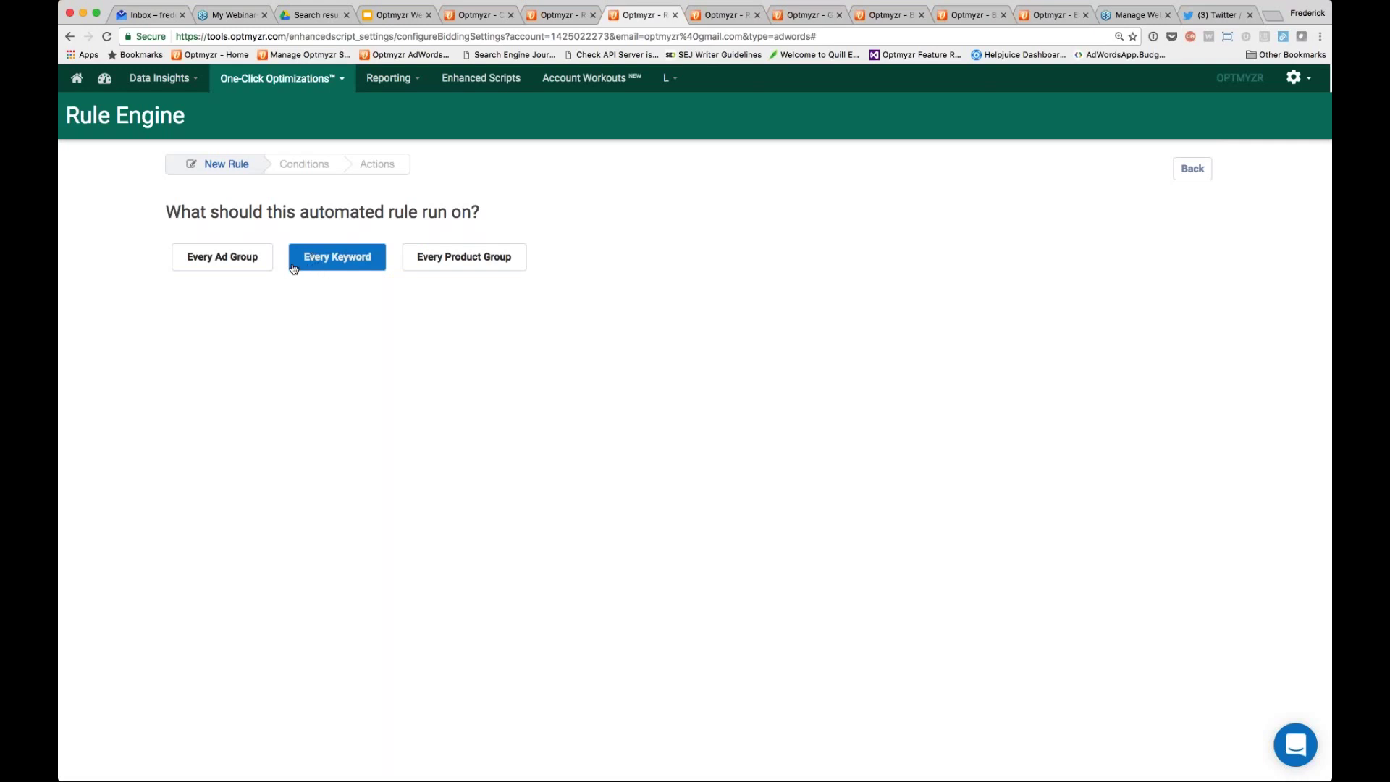
{"action": "left_click", "coordinate": [221, 272]}
{"action": "left_click", "coordinate": [362, 263]}
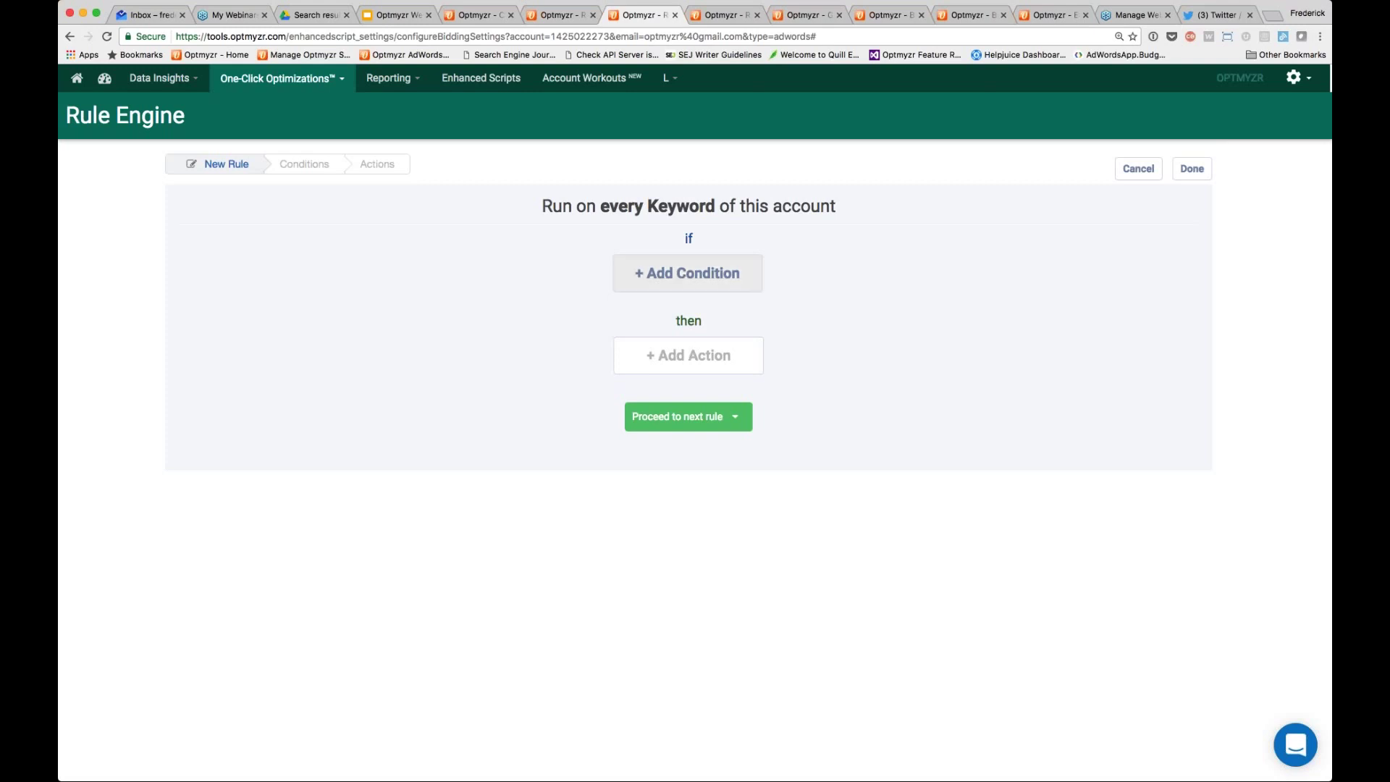
- Add a condition to the keyword rule requiring Cost greater than the constant number 100
{"action": "left_click", "coordinate": [686, 273]}
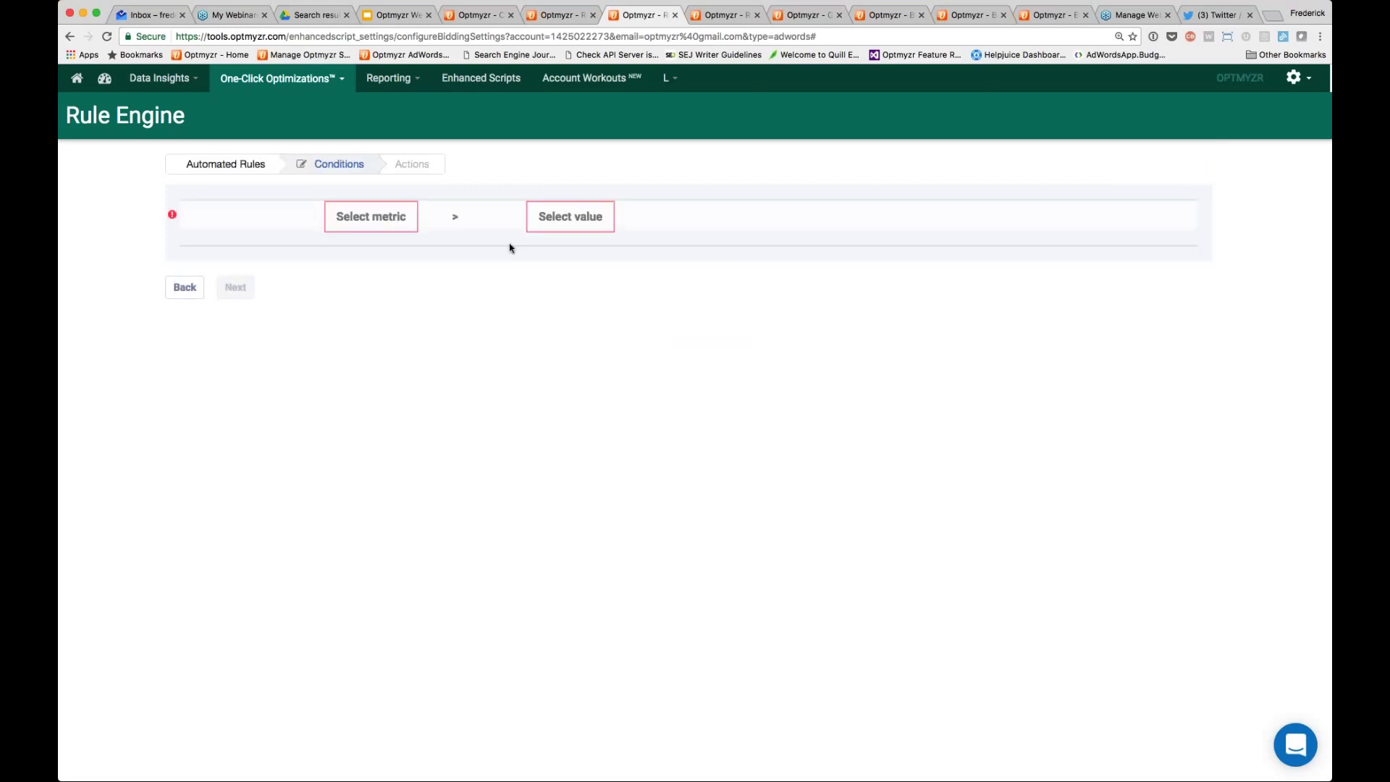
{"action": "left_click", "coordinate": [387, 219]}
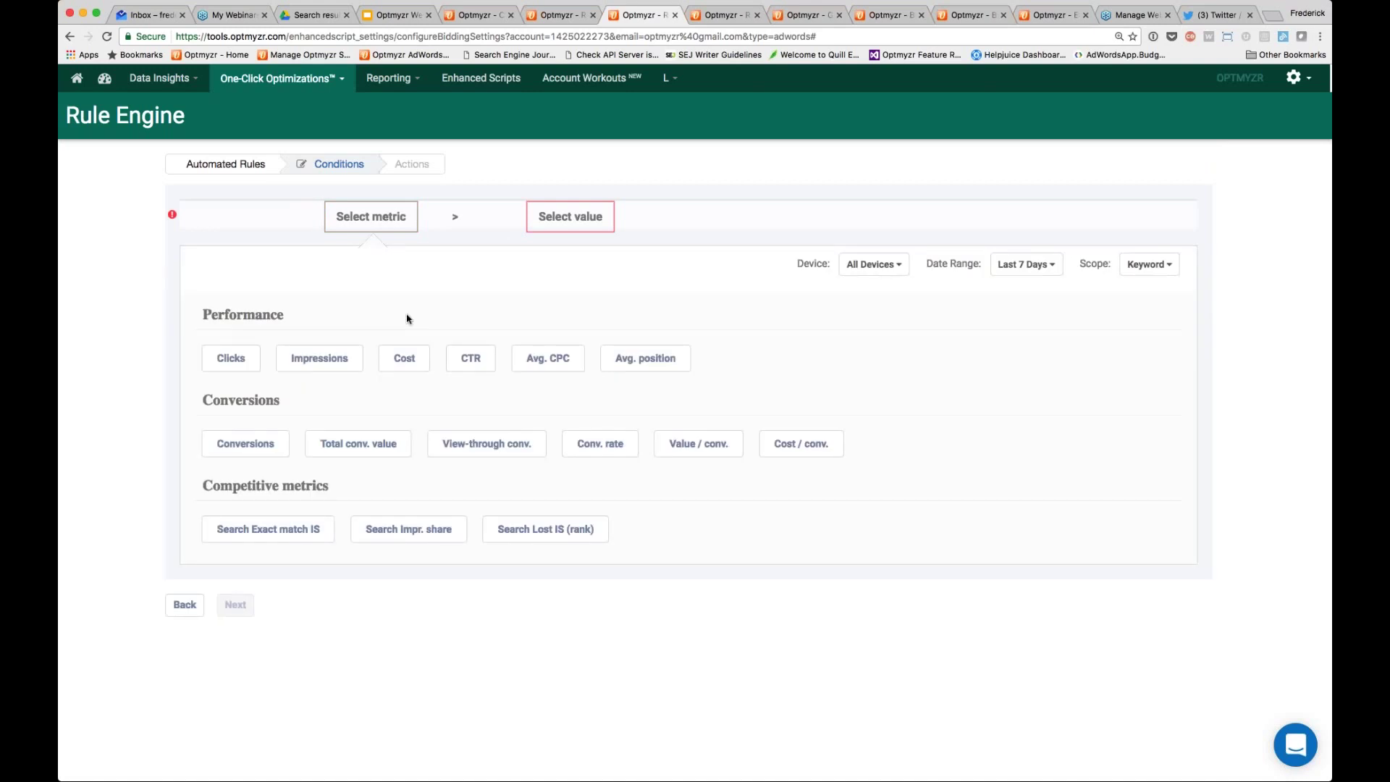
{"action": "left_click", "coordinate": [407, 360]}
{"action": "left_click", "coordinate": [555, 220]}
{"action": "type", "text": "100"}
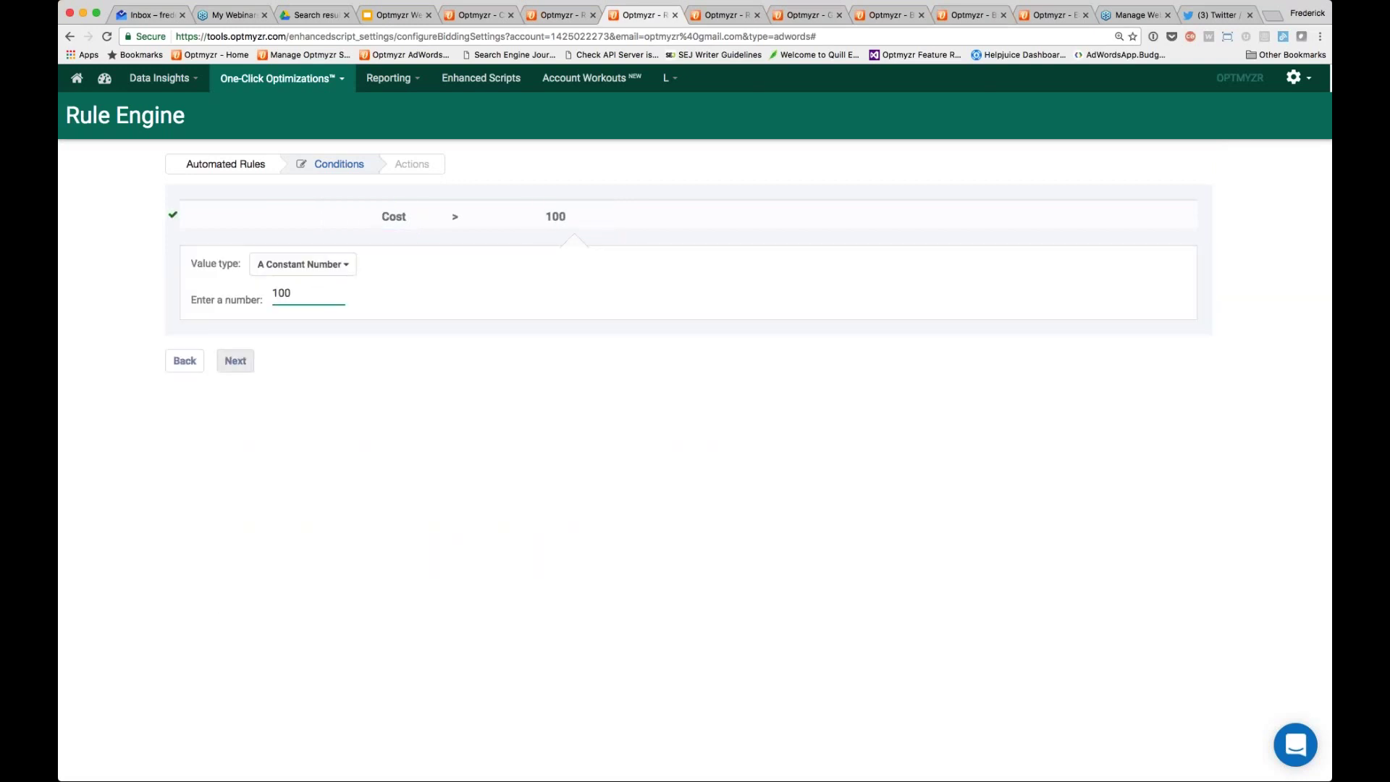
{"action": "key", "text": "Return"}
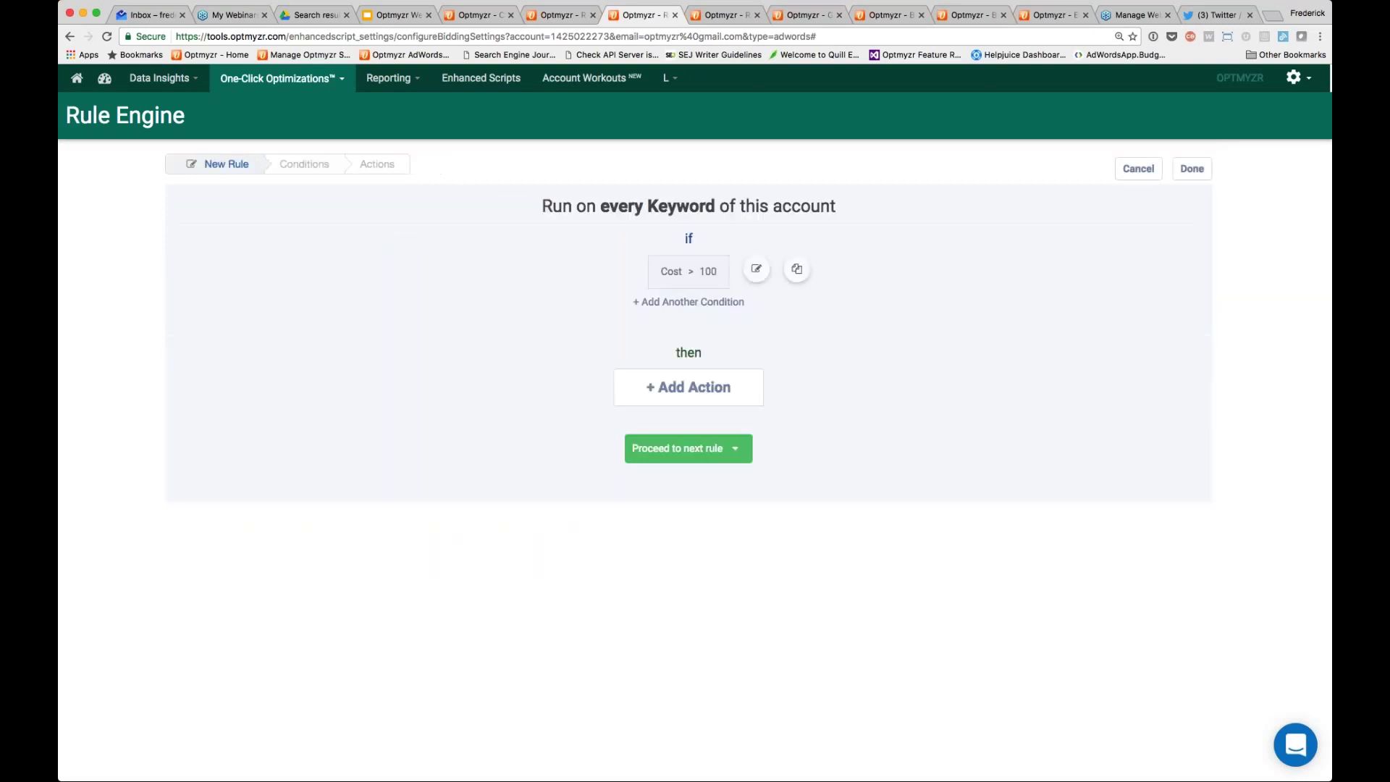
- Start another condition and review the device, date range and scope options available for its metric
{"action": "left_click", "coordinate": [644, 302]}
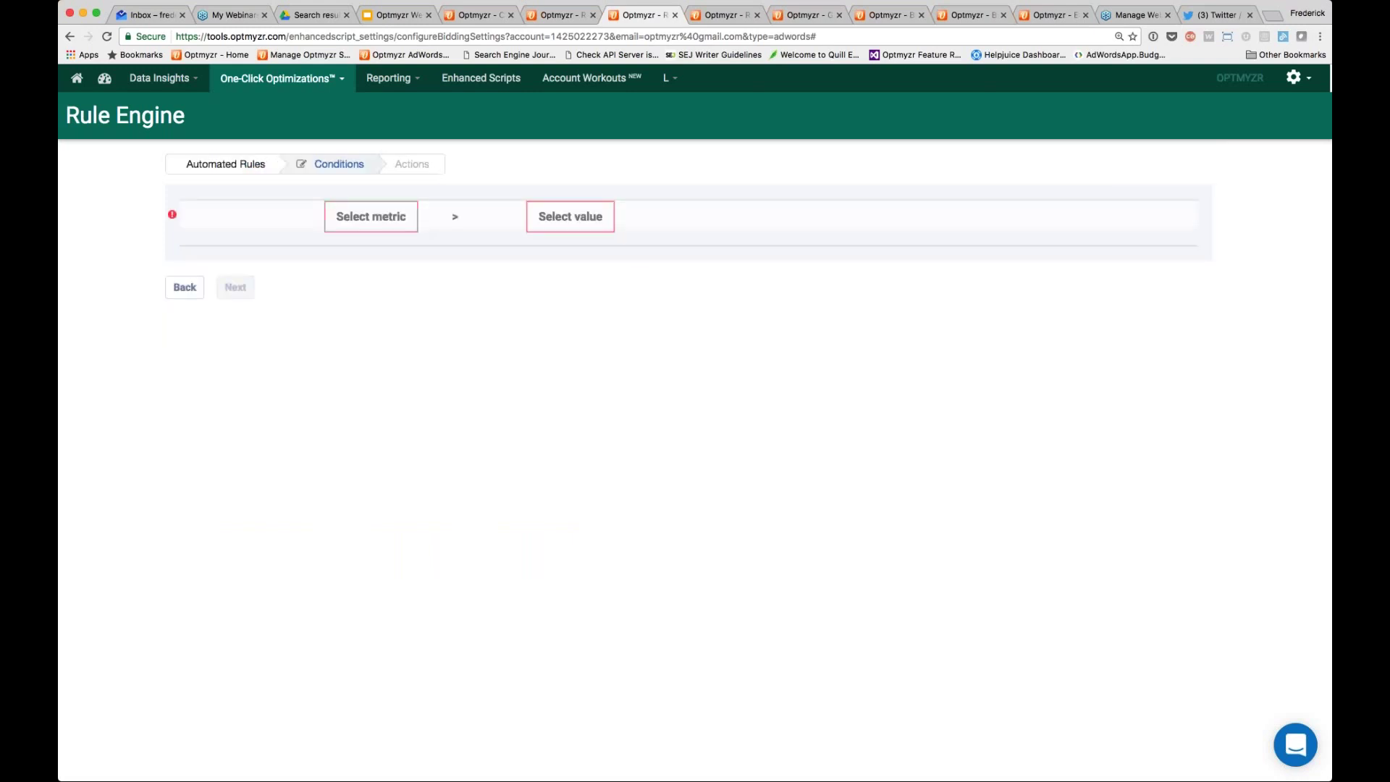
{"action": "left_click", "coordinate": [375, 221]}
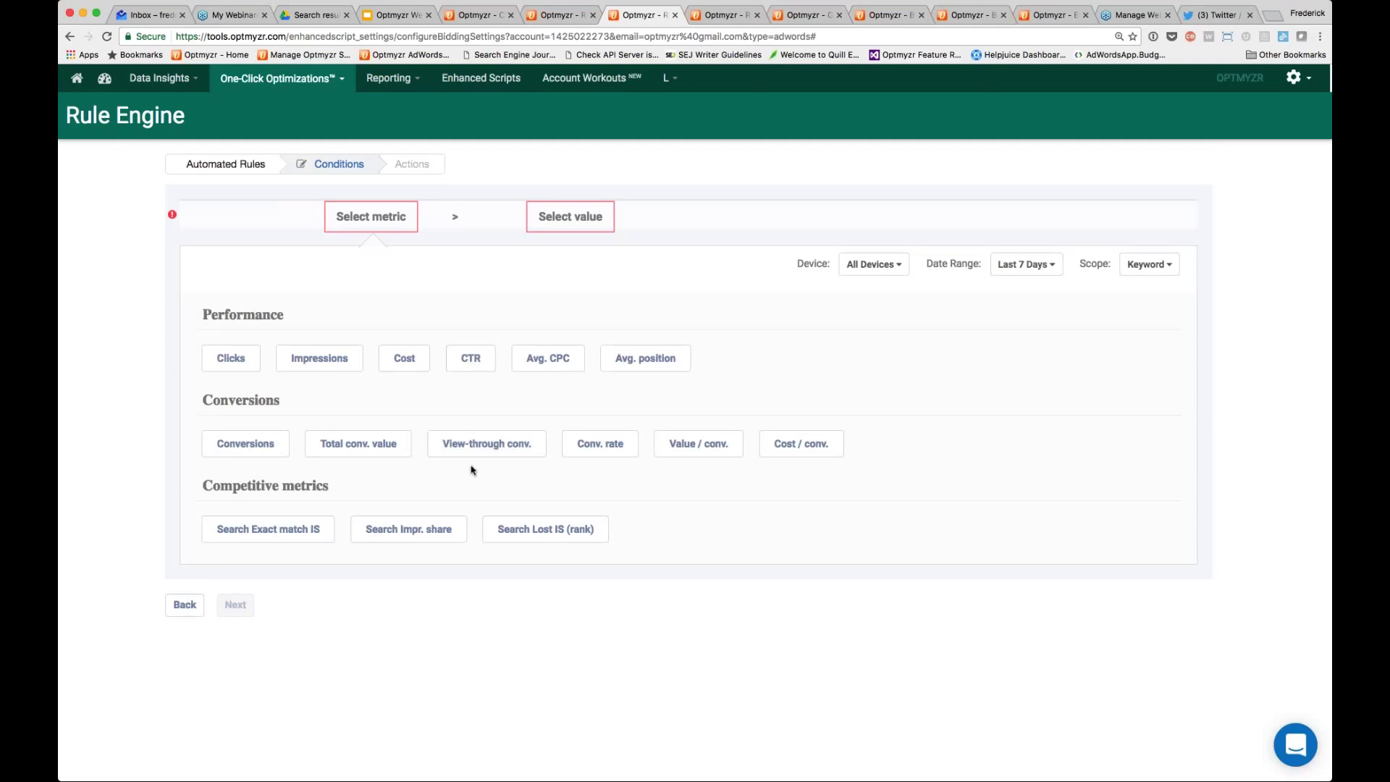
{"action": "left_click", "coordinate": [888, 266]}
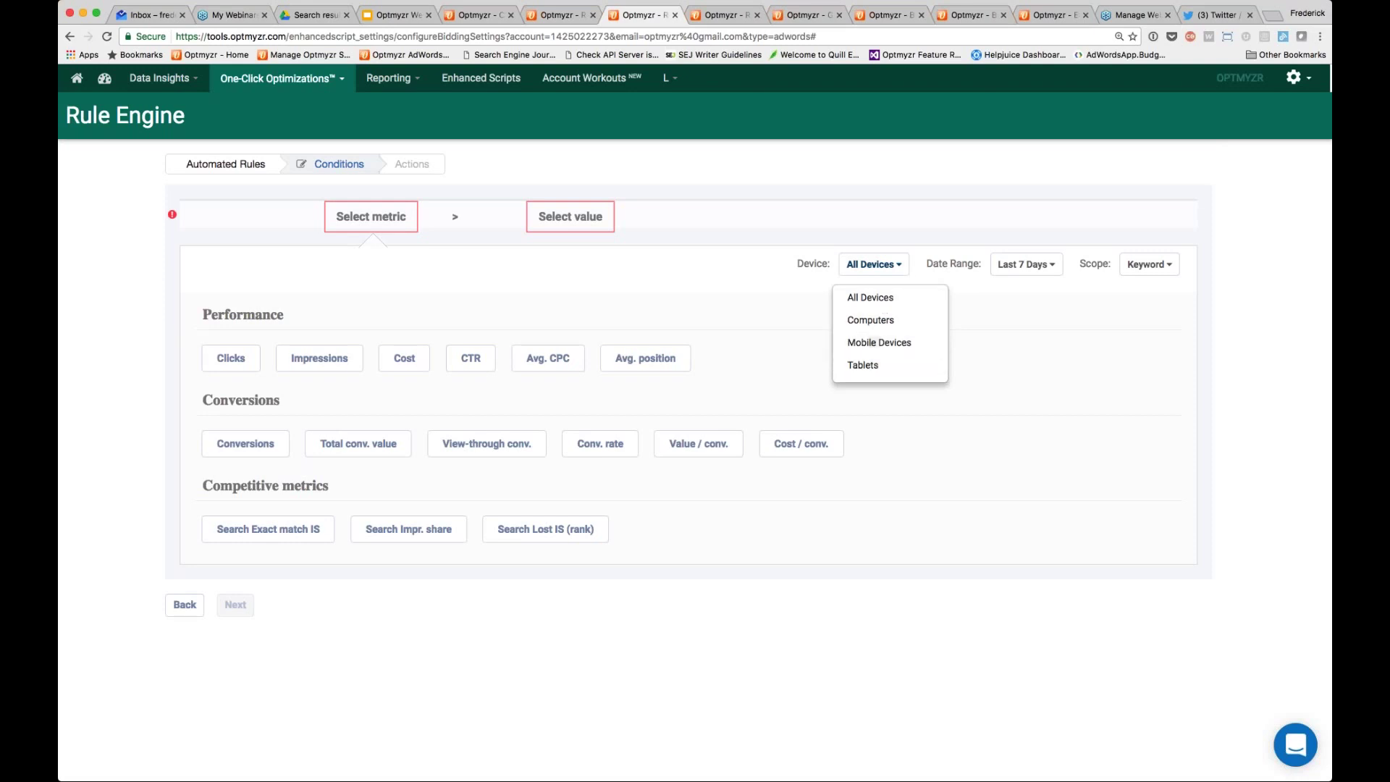
{"action": "left_click", "coordinate": [1046, 266]}
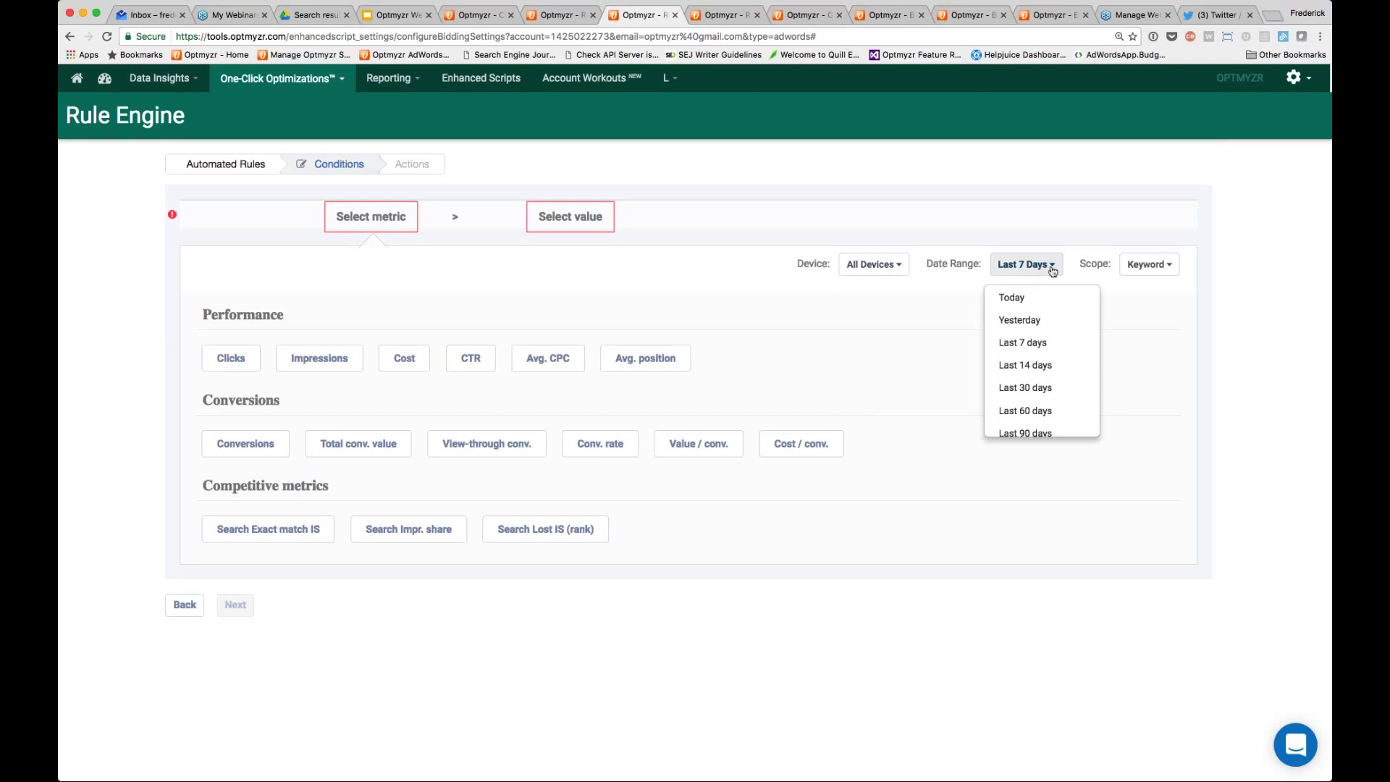
{"action": "left_click", "coordinate": [1058, 270]}
{"action": "left_click", "coordinate": [1158, 267]}
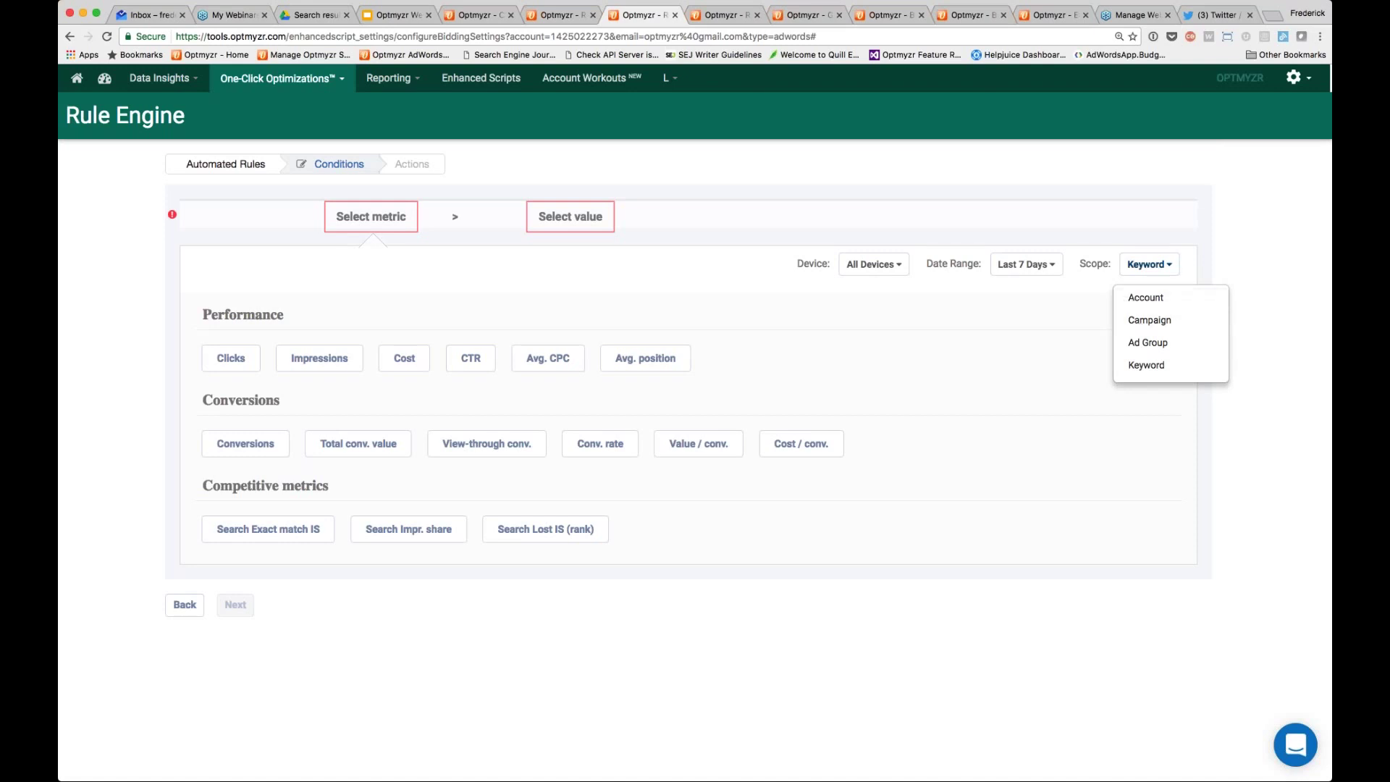
{"action": "left_click", "coordinate": [1076, 304]}
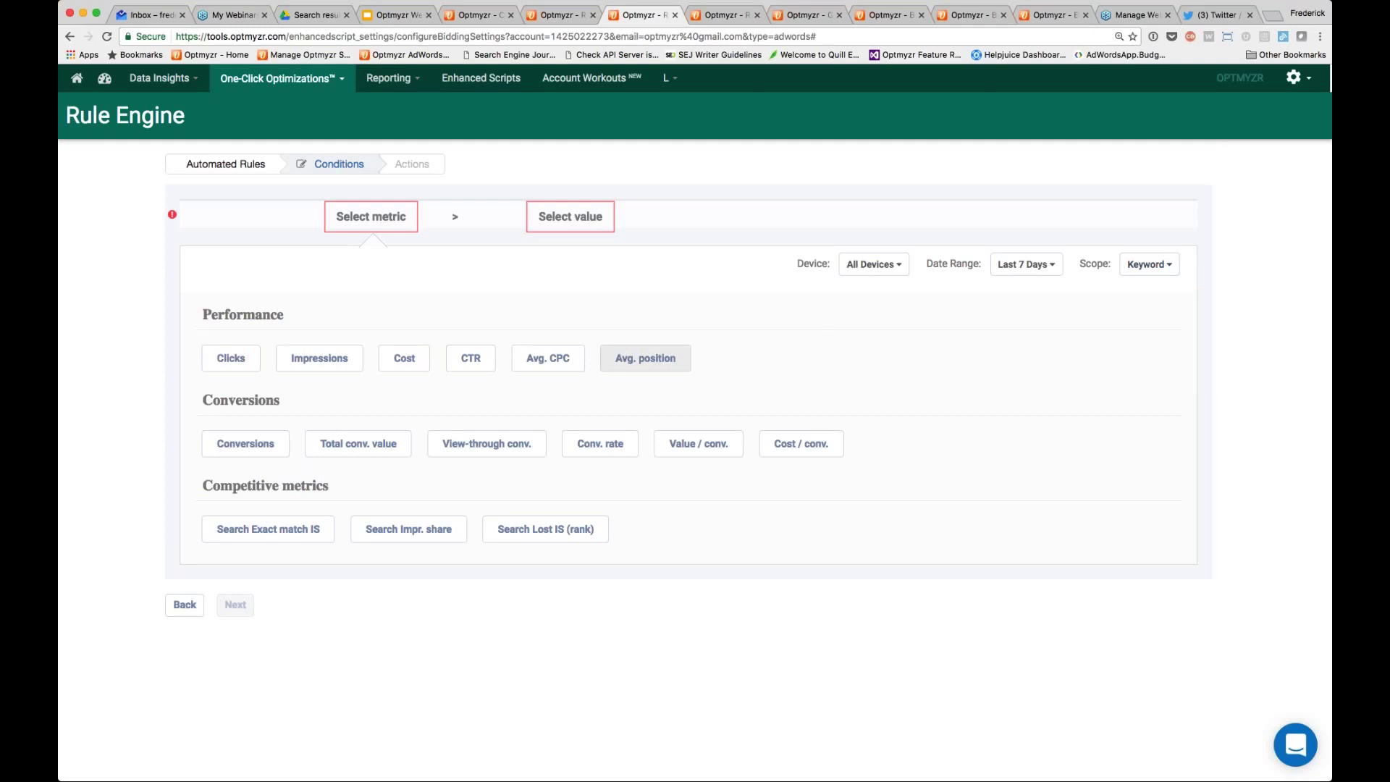
- Define the second condition as Conversions == 0 and confirm it
{"action": "left_click", "coordinate": [245, 443]}
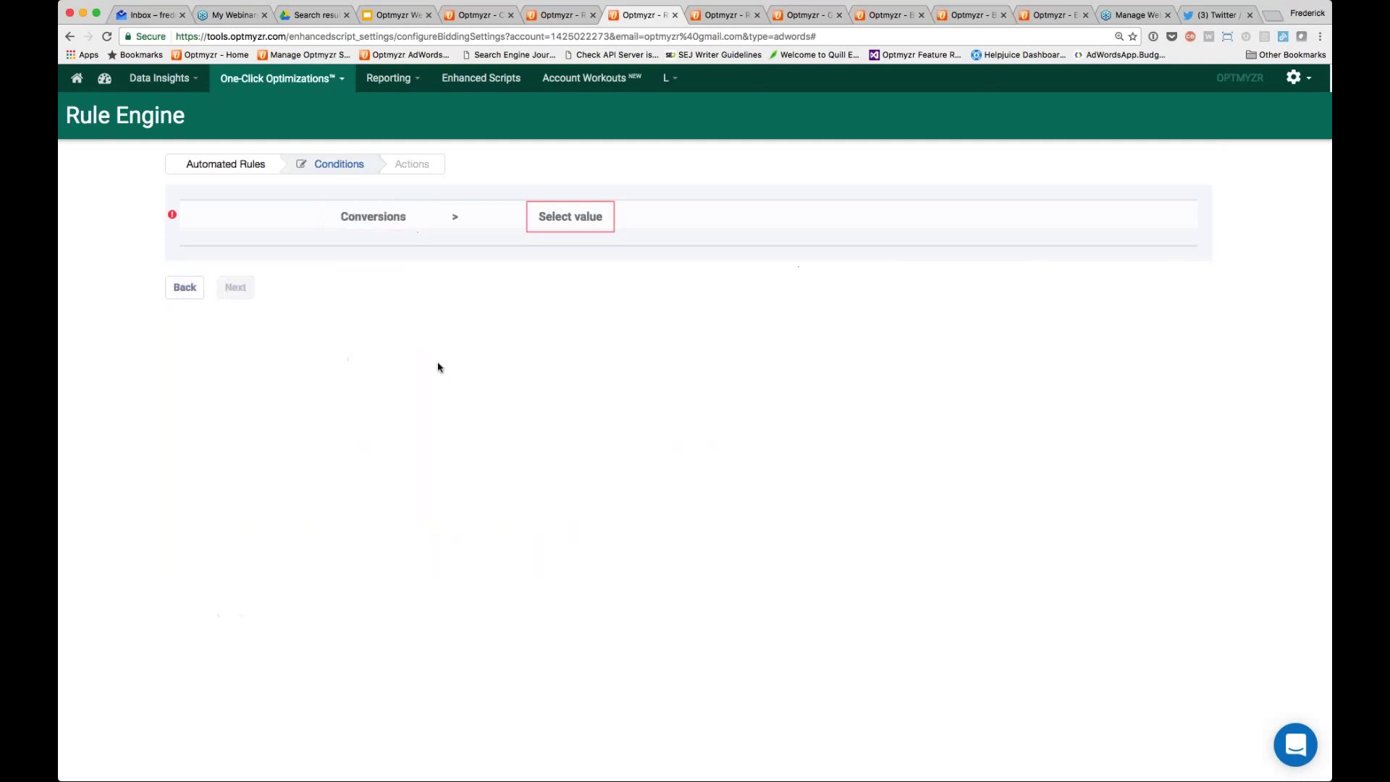
{"action": "left_click", "coordinate": [454, 217]}
{"action": "left_click", "coordinate": [717, 274]}
{"action": "left_click", "coordinate": [556, 221]}
{"action": "type", "text": "0"}
{"action": "left_click", "coordinate": [235, 360]}
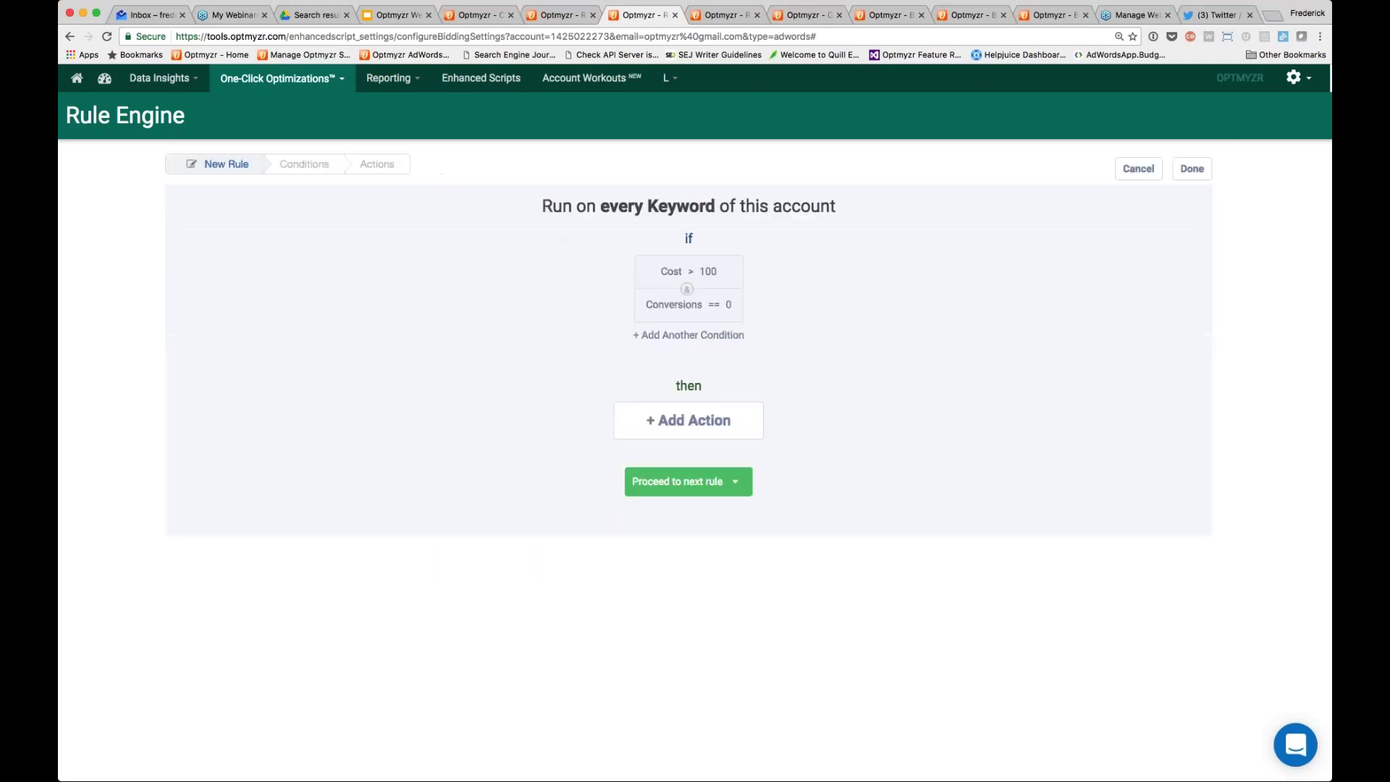
- Add a Decrease Bid action to the rule that lowers the keyword's bids by 10 percent
{"action": "mouse_move", "coordinate": [779, 289]}
{"action": "left_click", "coordinate": [697, 420]}
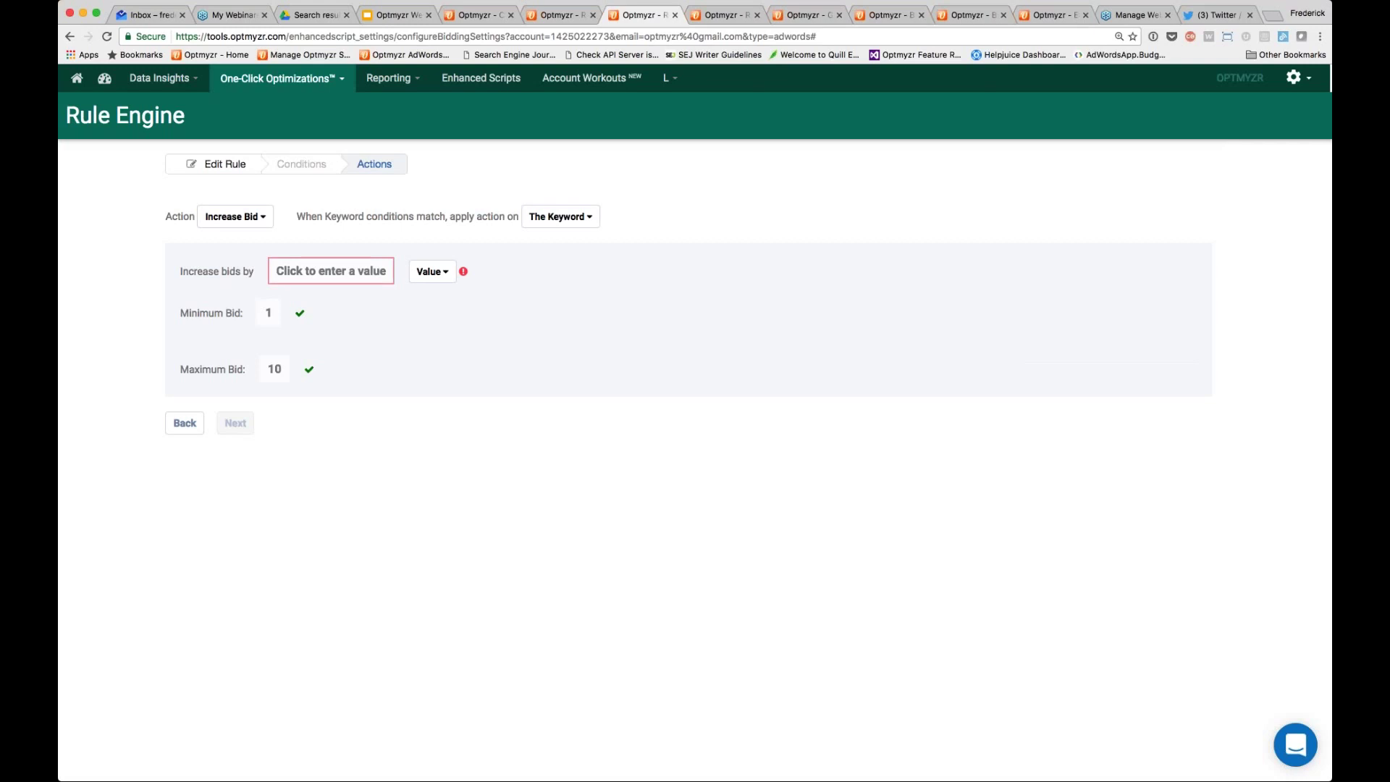
{"action": "left_click", "coordinate": [257, 218]}
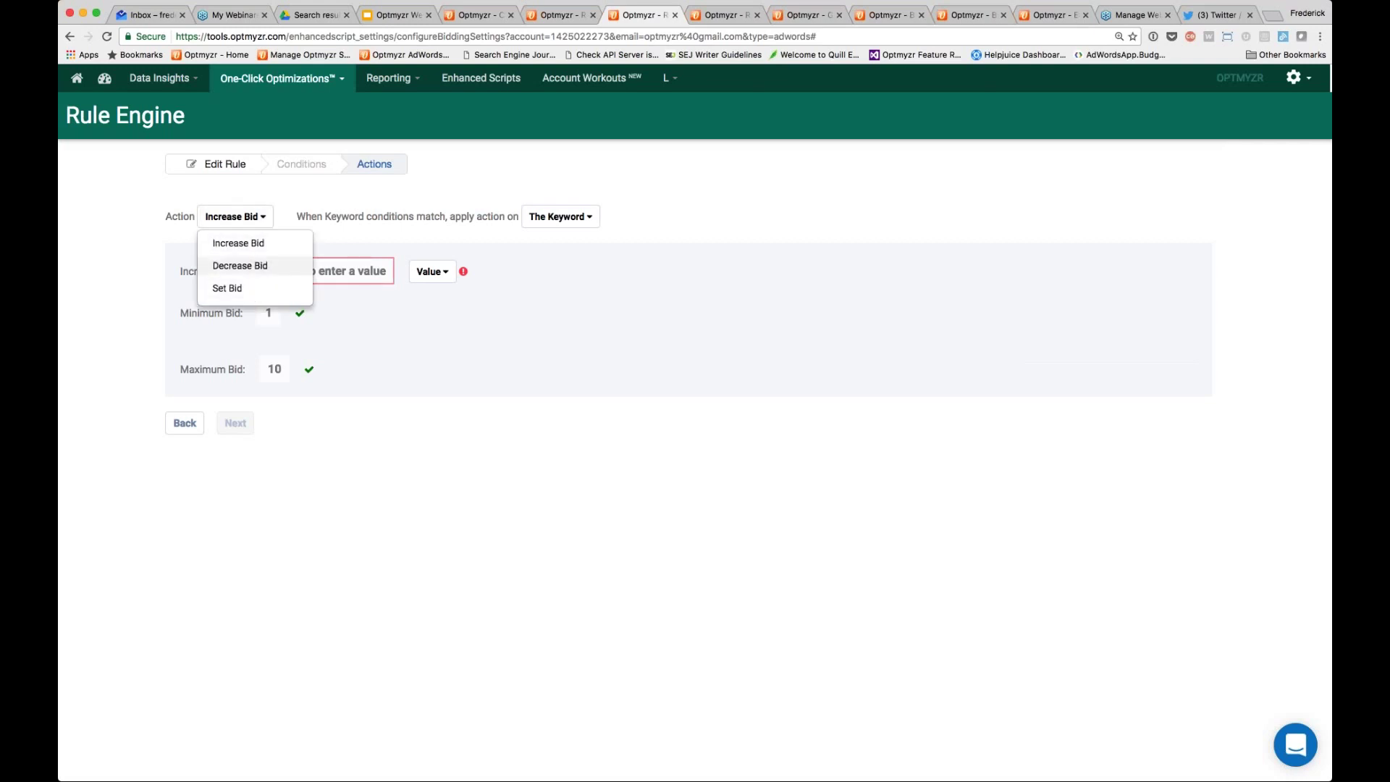
{"action": "left_click", "coordinate": [260, 268]}
{"action": "left_click", "coordinate": [436, 272]}
{"action": "left_click", "coordinate": [440, 320]}
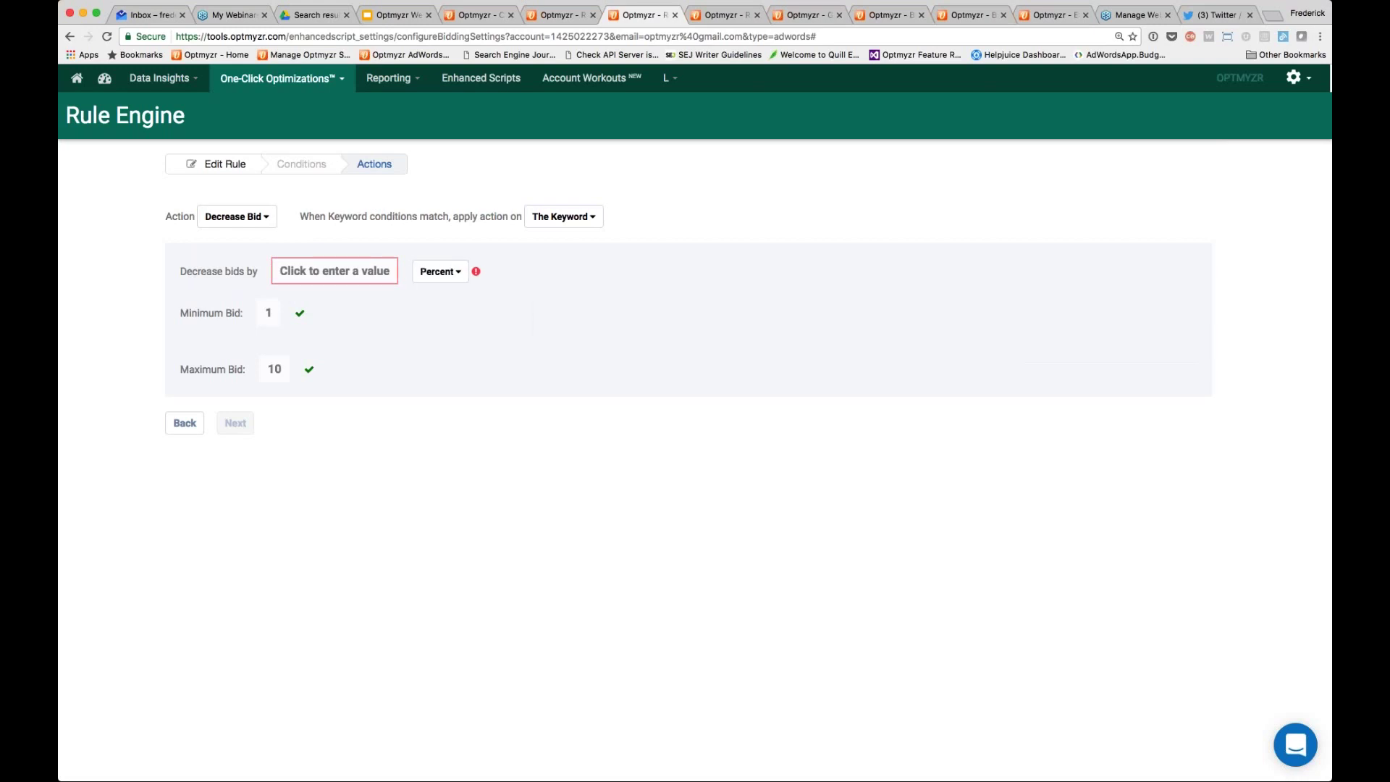
{"action": "left_click", "coordinate": [348, 279]}
{"action": "type", "text": "1"}
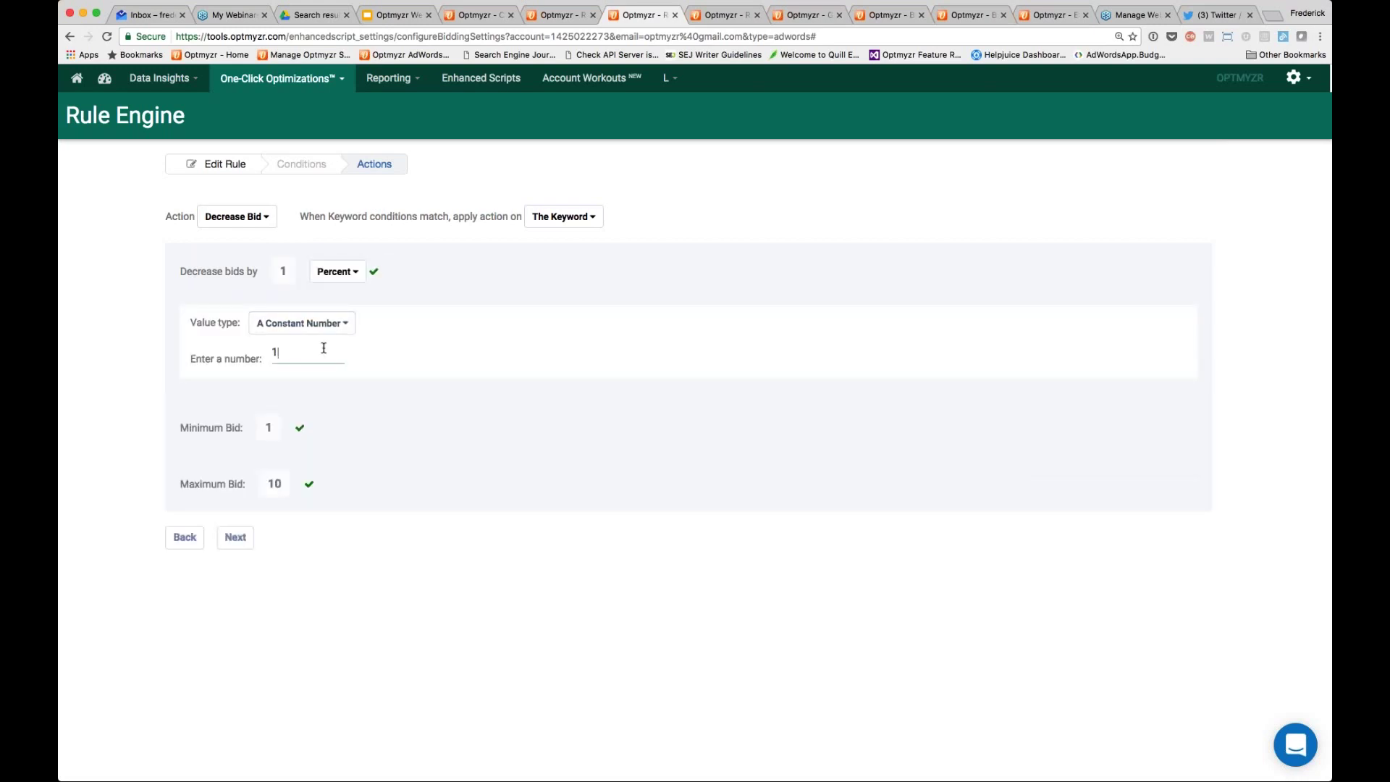
{"action": "type", "text": "0"}
- Check the value types offered for the action's minimum bid, keep the constant number and confirm the action
{"action": "left_click", "coordinate": [268, 428]}
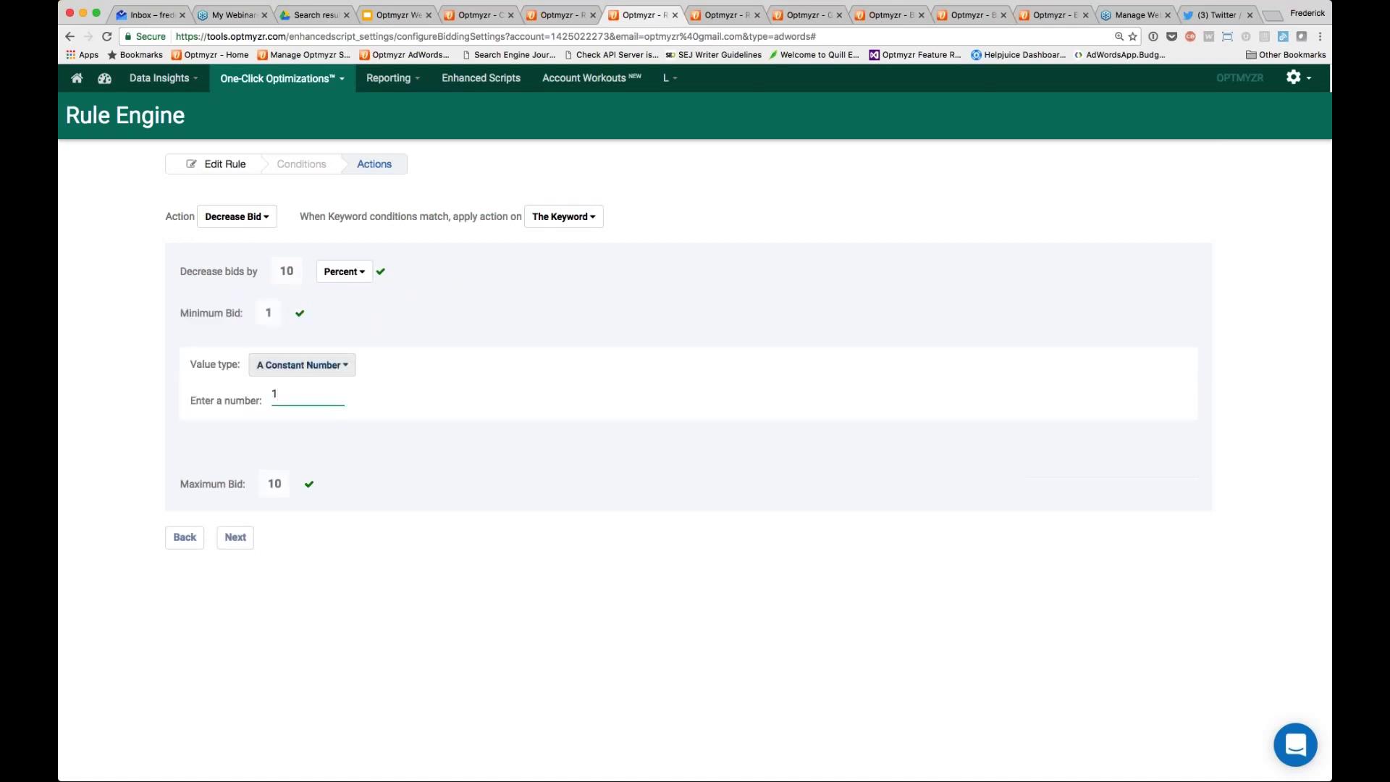
{"action": "left_click", "coordinate": [297, 369]}
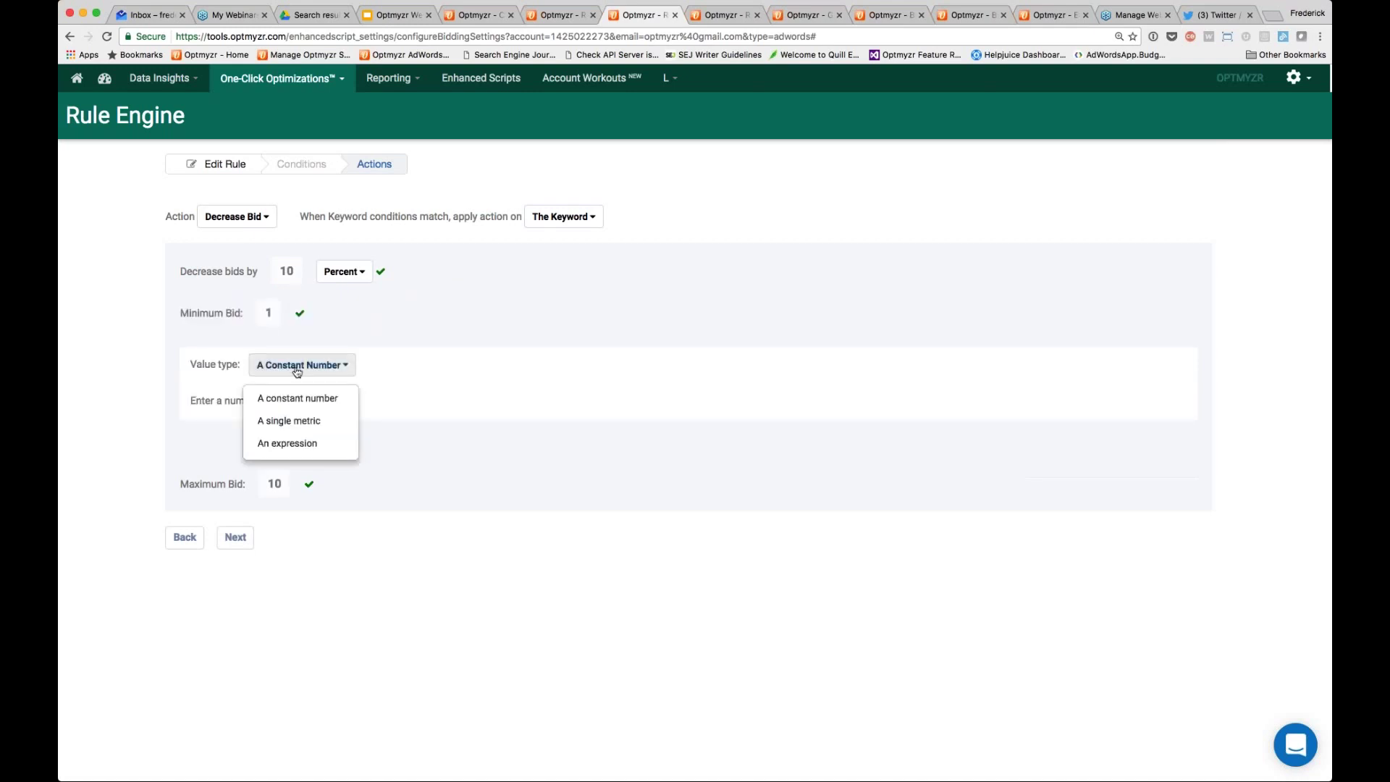
{"action": "left_click", "coordinate": [297, 369]}
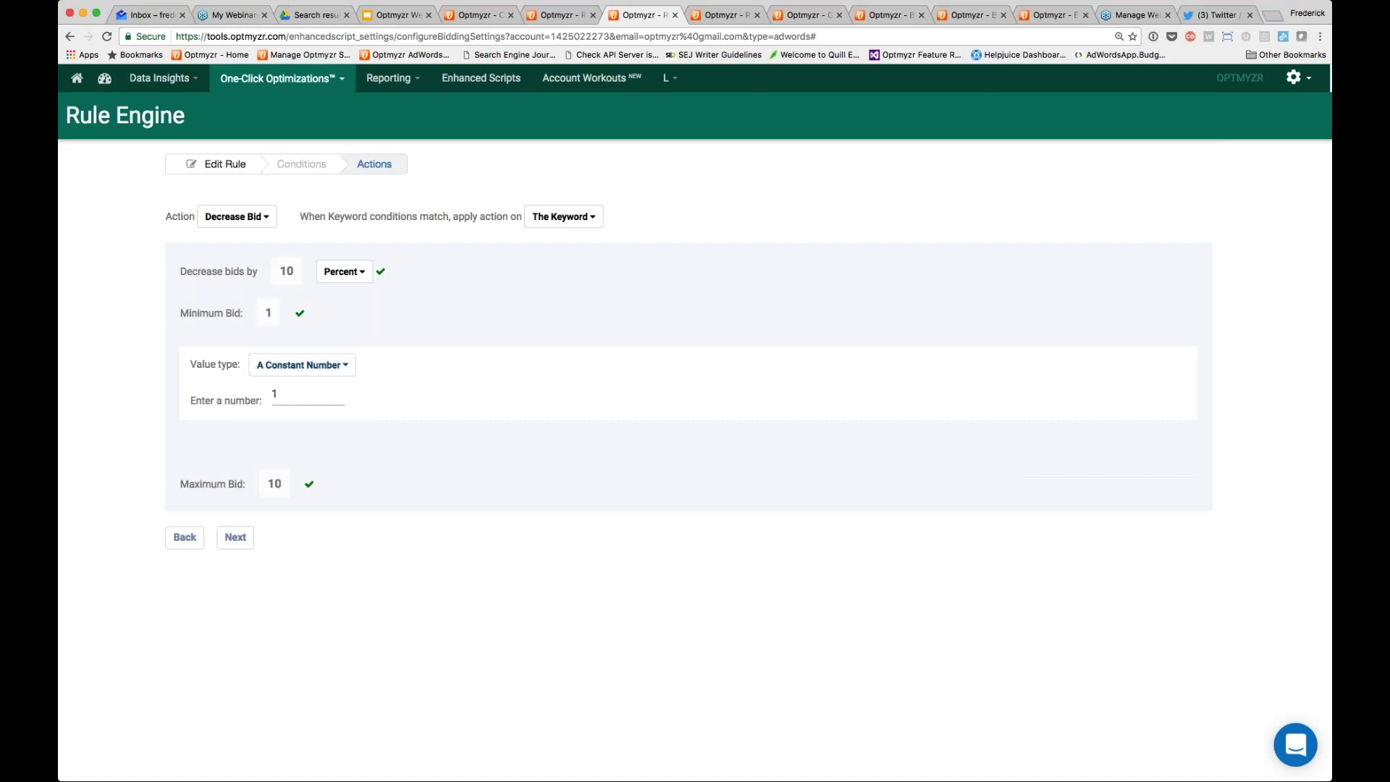
{"action": "left_click", "coordinate": [237, 542]}
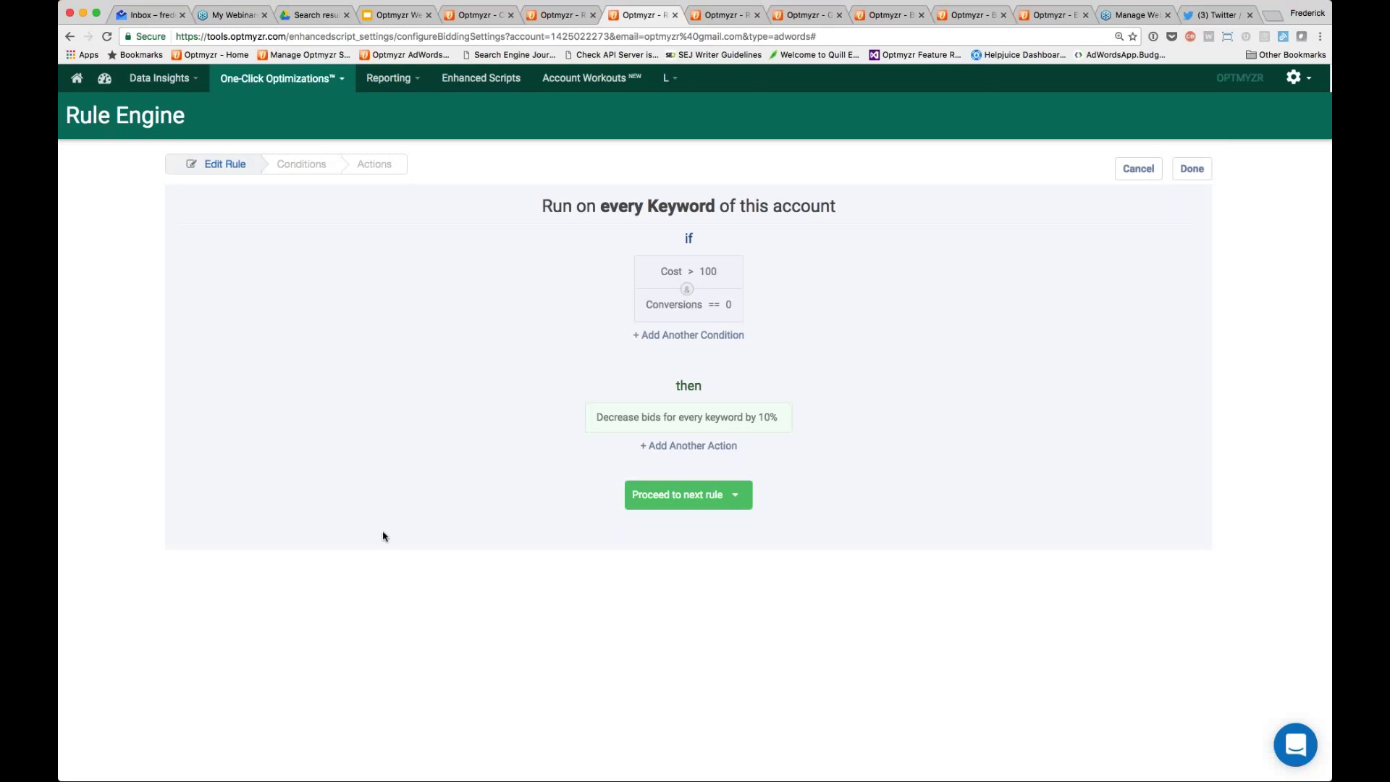
- Set the rule to not process next rules and save it to the group
{"action": "left_click", "coordinate": [734, 503]}
{"action": "left_click", "coordinate": [702, 549]}
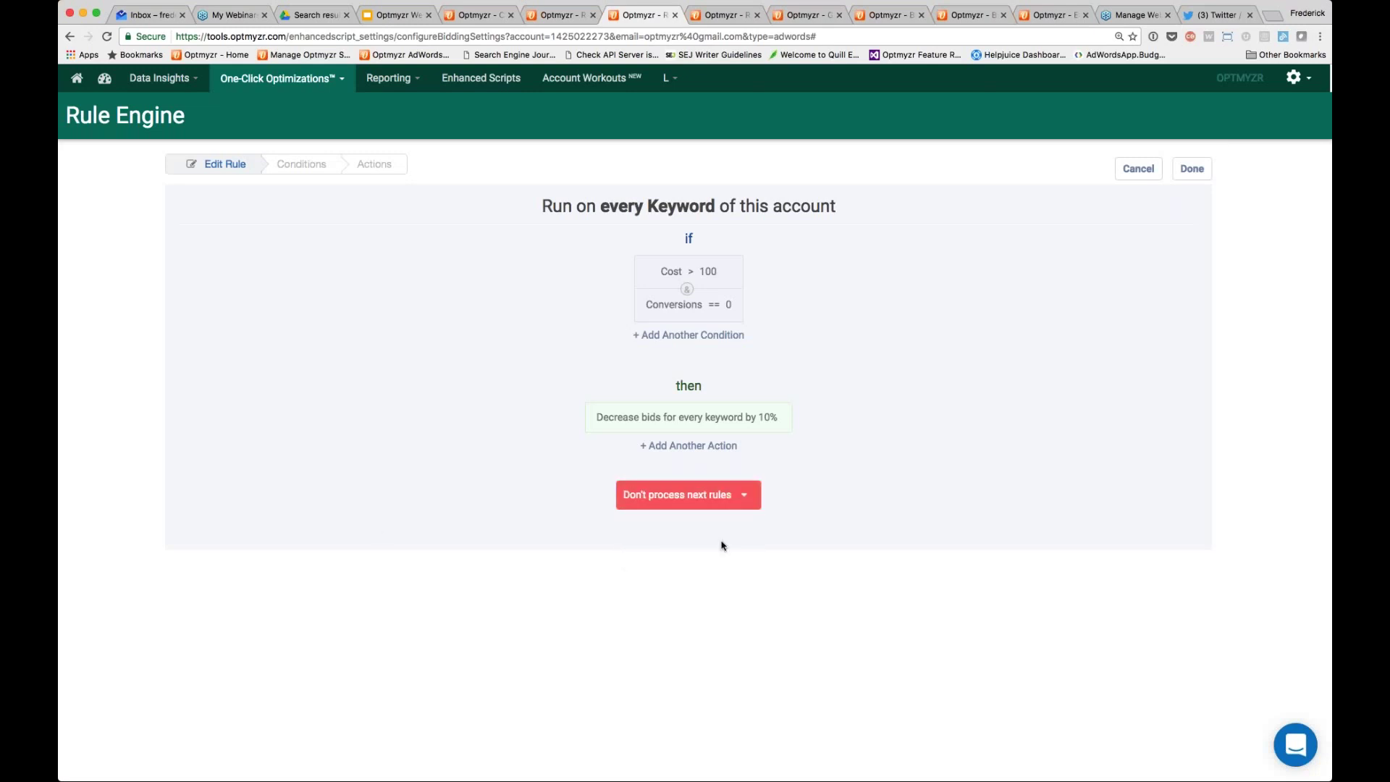
{"action": "left_click", "coordinate": [1194, 170]}
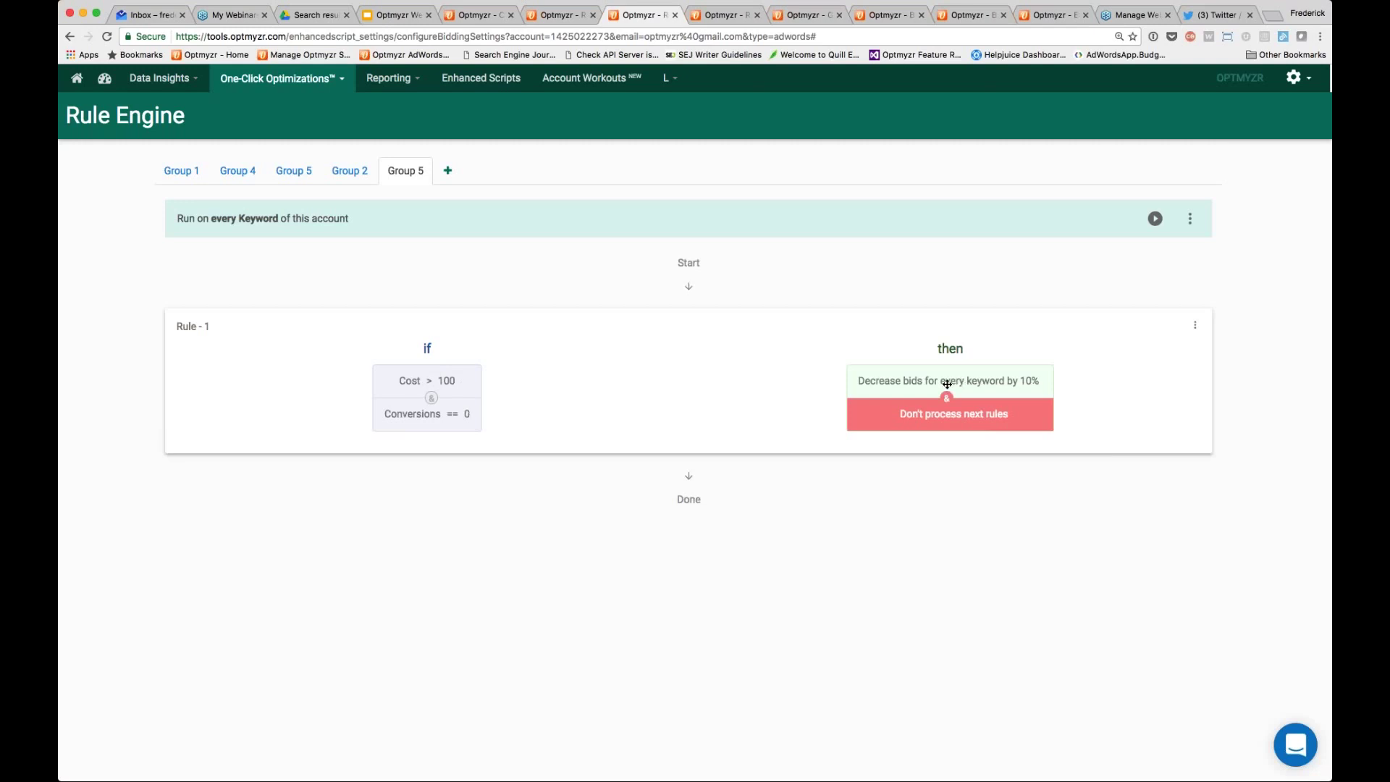
- Copy Rule - 1 and set the copy's cost condition to greater than 200
{"action": "left_click", "coordinate": [1197, 328]}
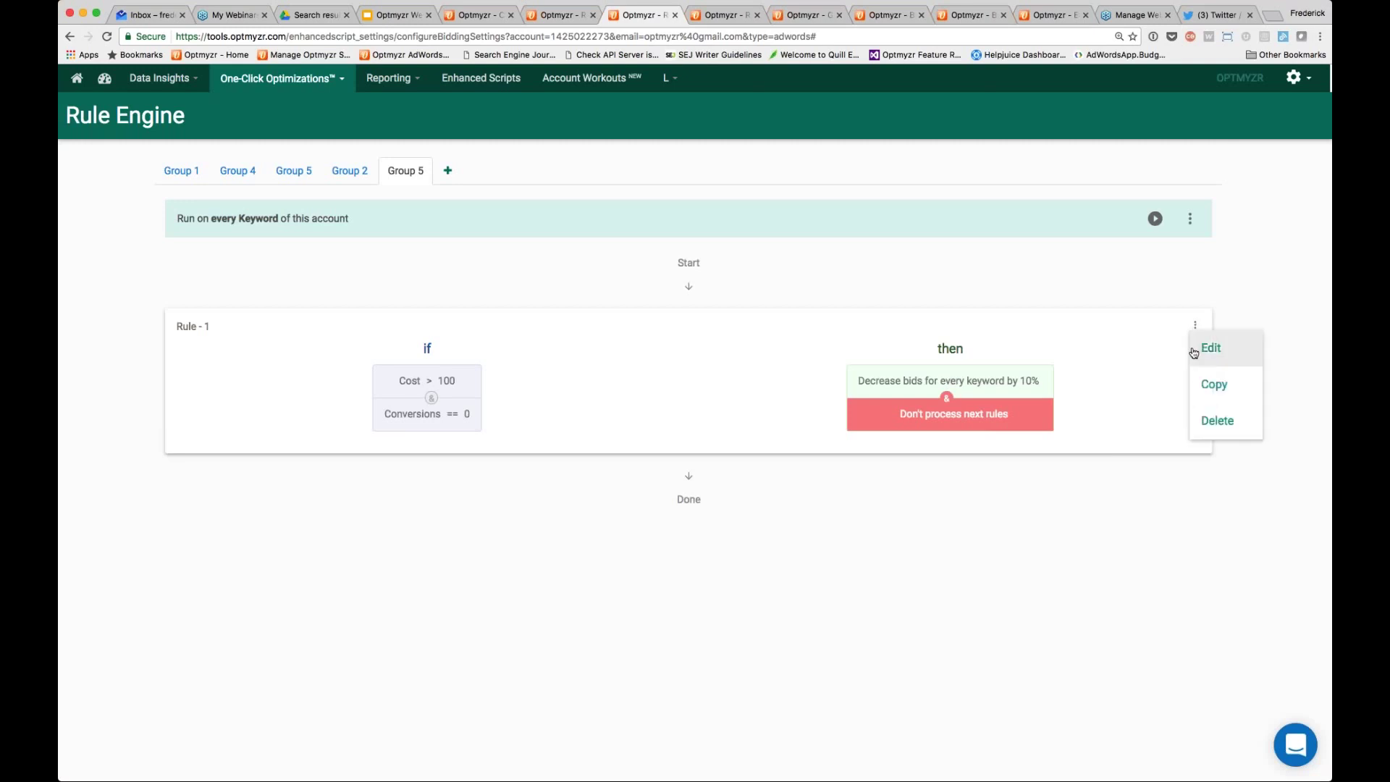
{"action": "left_click", "coordinate": [1214, 351]}
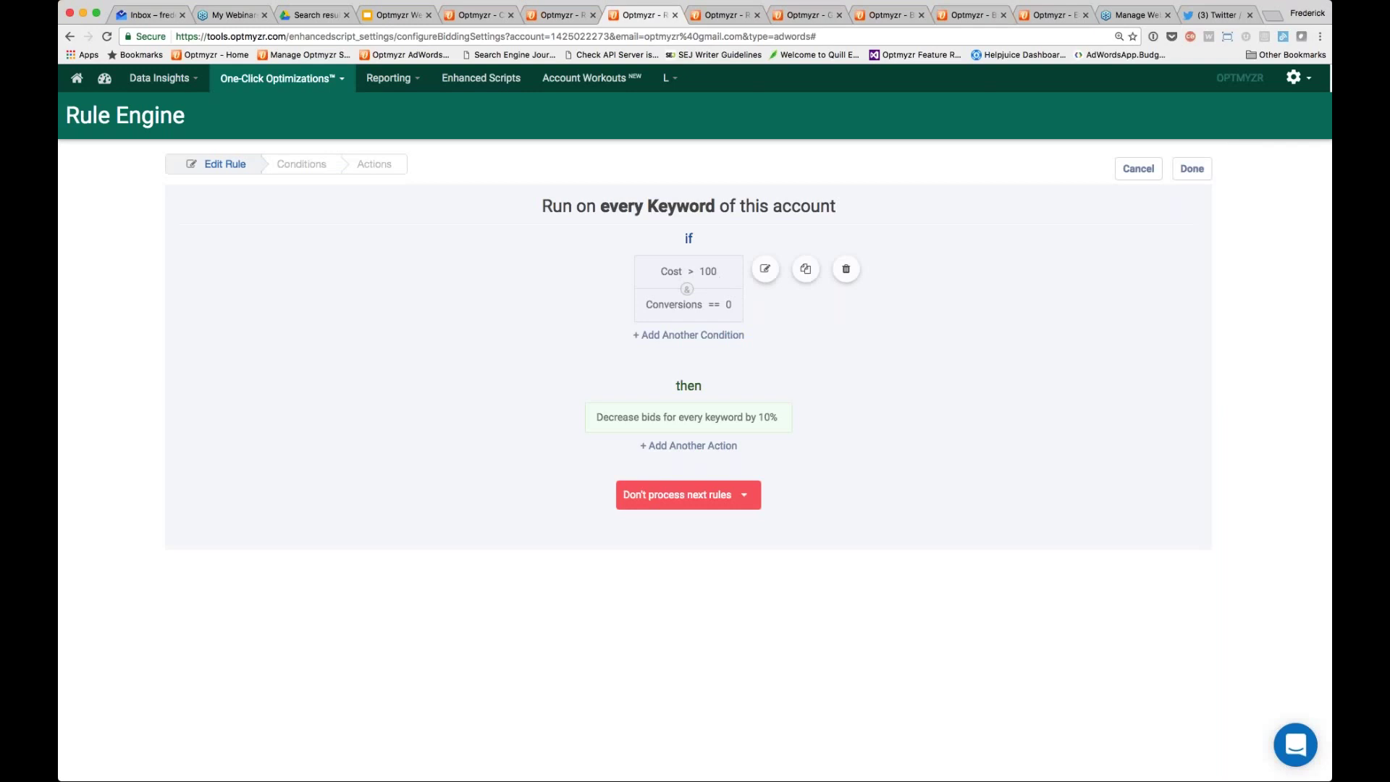
{"action": "left_click", "coordinate": [701, 312]}
{"action": "left_click", "coordinate": [550, 217]}
{"action": "key", "text": "BackSpace"}
{"action": "key", "text": "BackSpace"}
{"action": "key", "text": "BackSpace"}
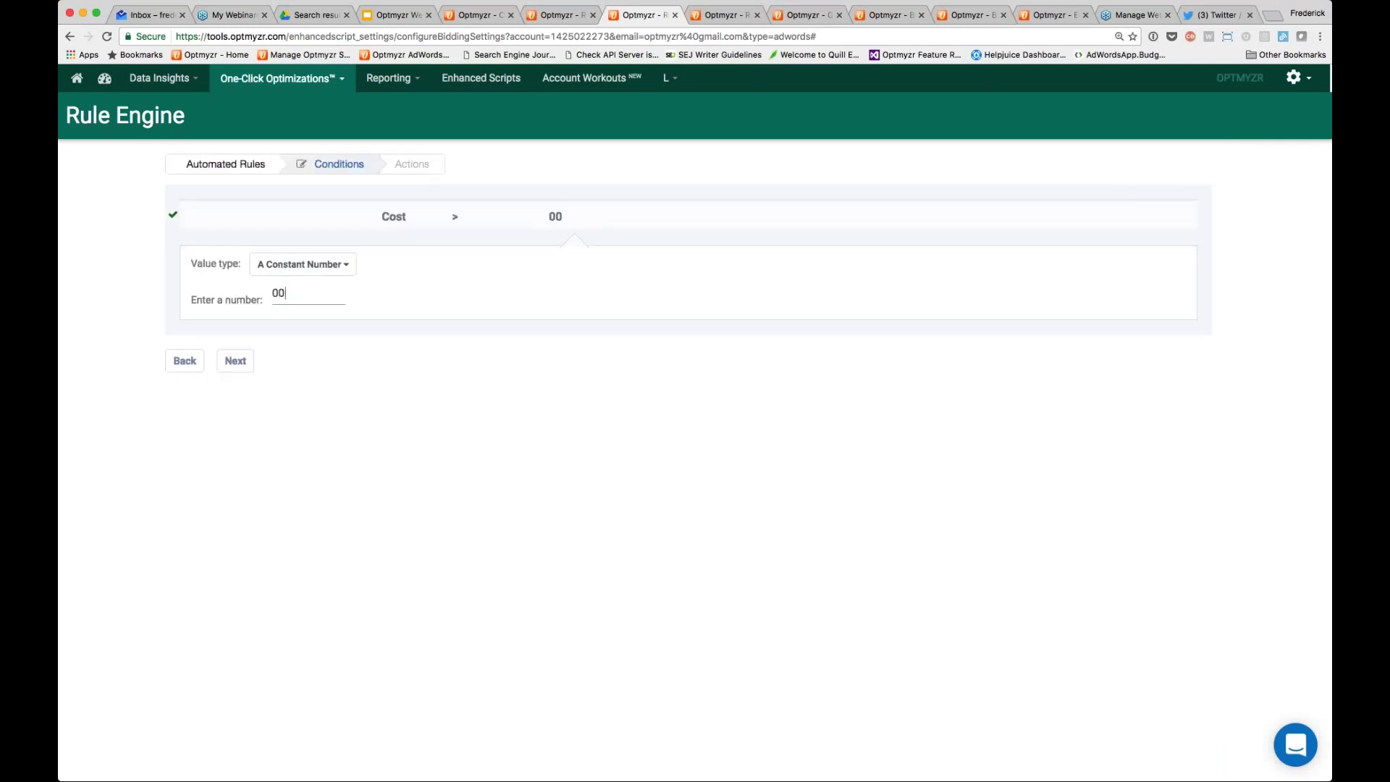
{"action": "type", "text": "002"}
{"action": "key", "text": "BackSpace"}
{"action": "key", "text": "BackSpace"}
{"action": "key", "text": "BackSpace"}
{"action": "type", "text": "200"}
{"action": "left_click", "coordinate": [236, 361]}
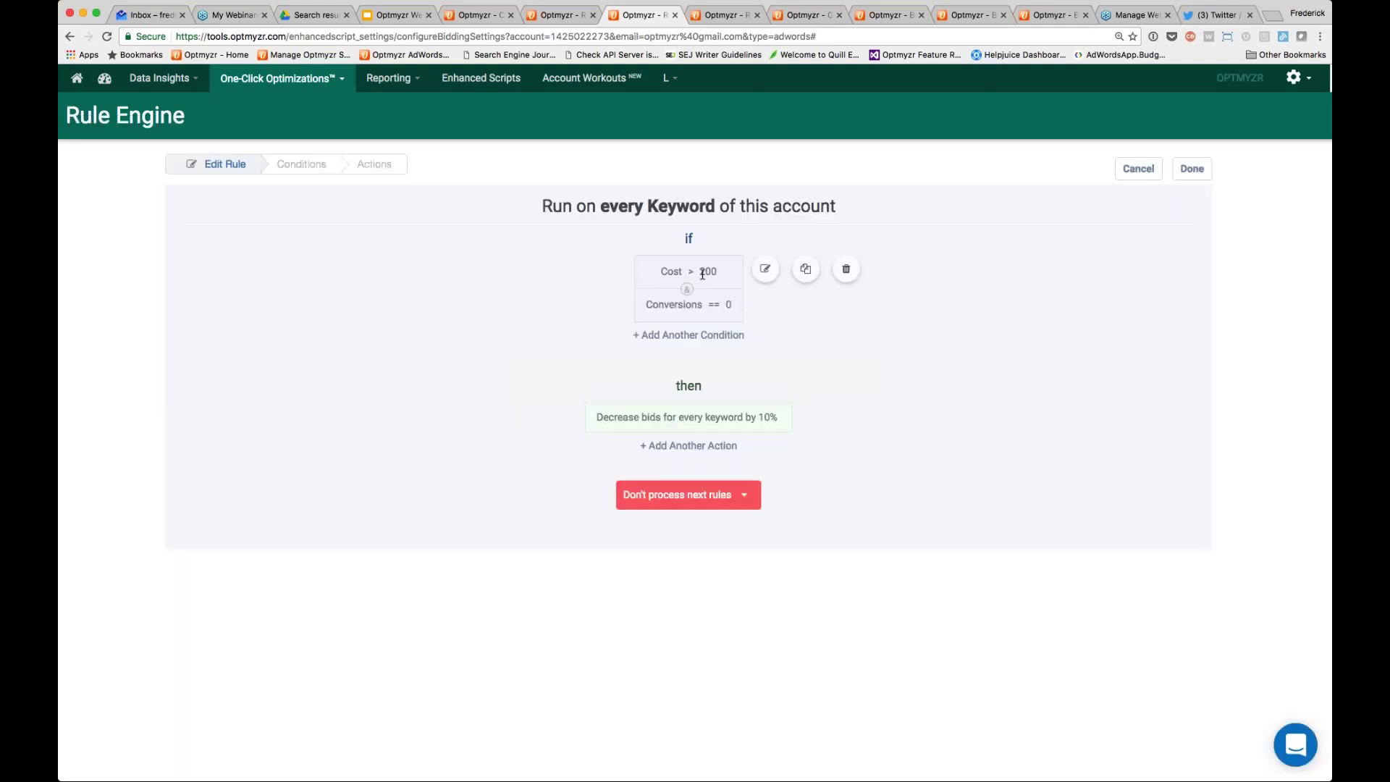
- Set the copied rule's action to decrease bids by 20 percent and save the rule
{"action": "mouse_move", "coordinate": [740, 411]}
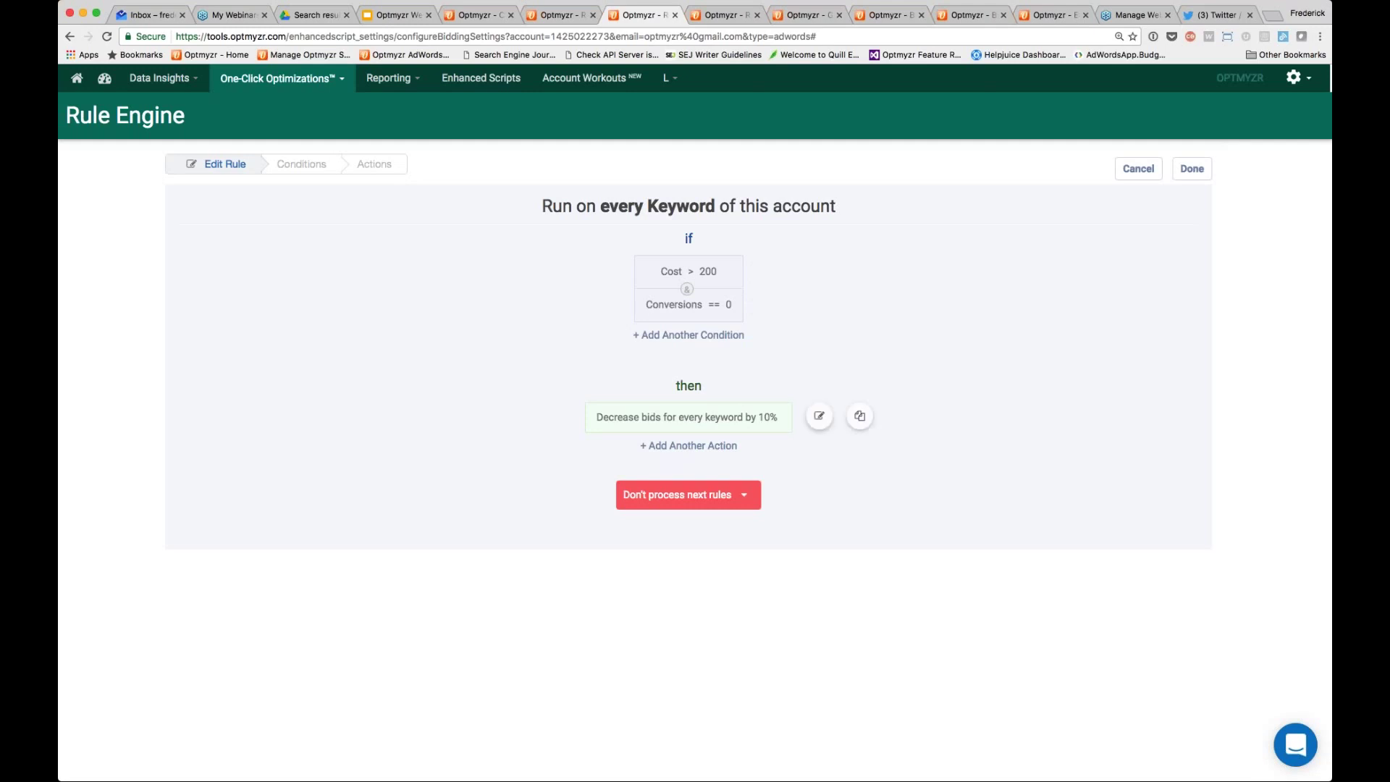
{"action": "left_click", "coordinate": [819, 417]}
{"action": "left_click", "coordinate": [287, 271]}
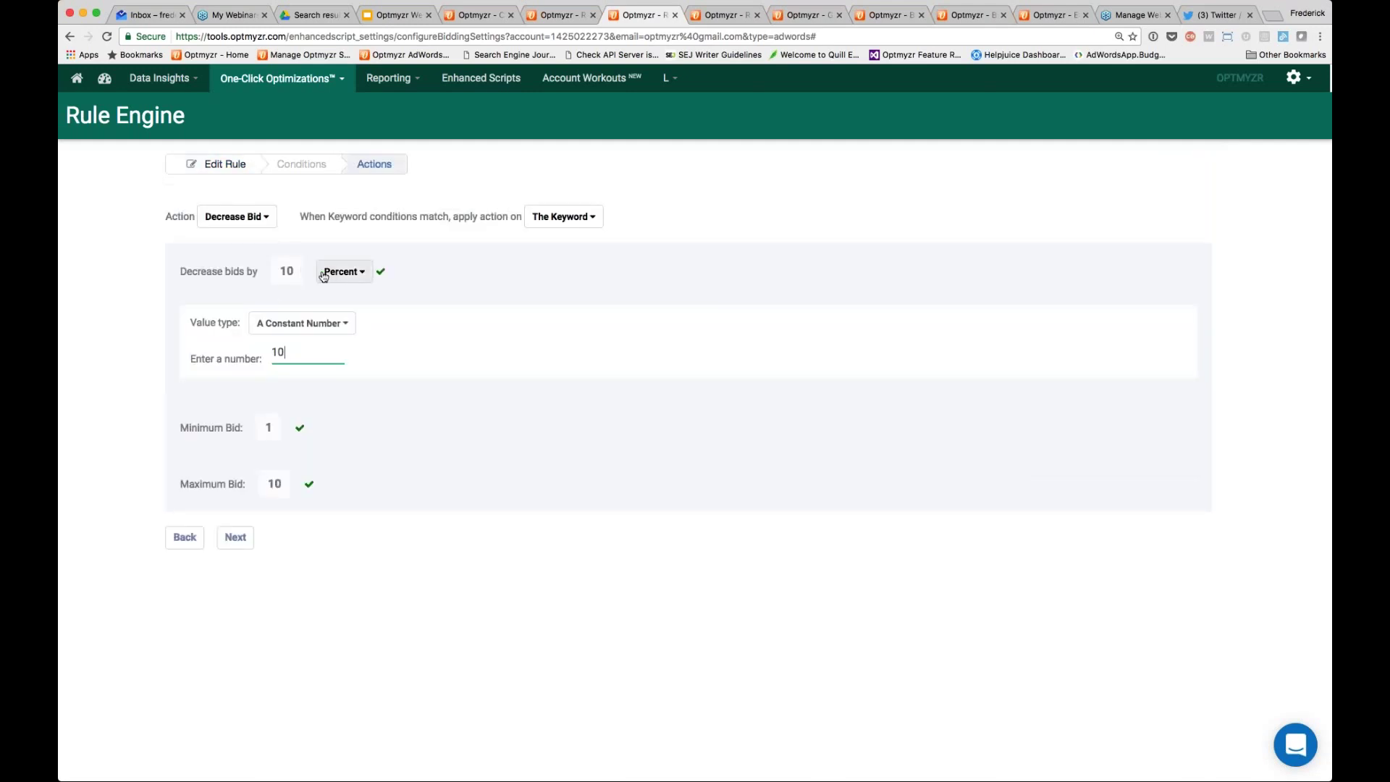
{"action": "key", "text": "BackSpace"}
{"action": "key", "text": "BackSpace"}
{"action": "type", "text": "20"}
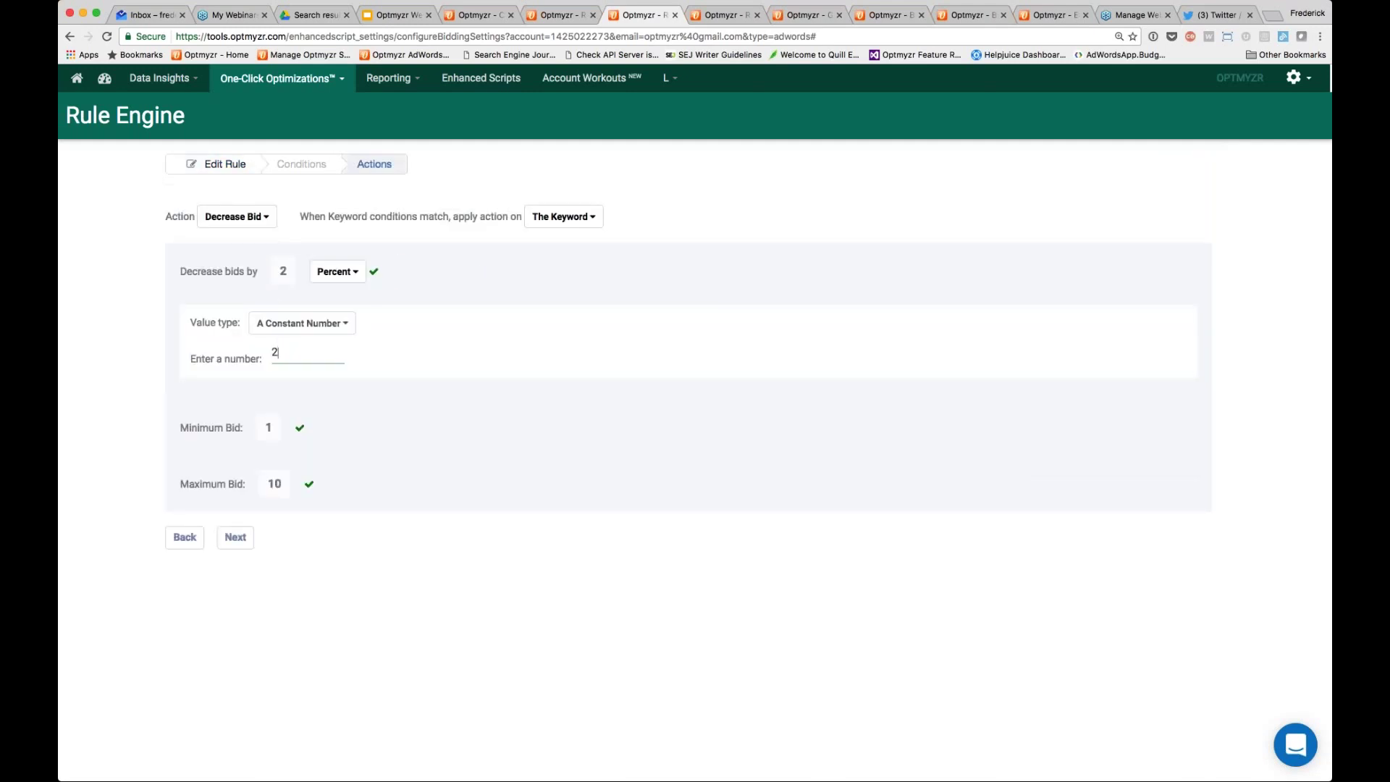
{"action": "left_click", "coordinate": [236, 537]}
{"action": "left_click", "coordinate": [1193, 169]}
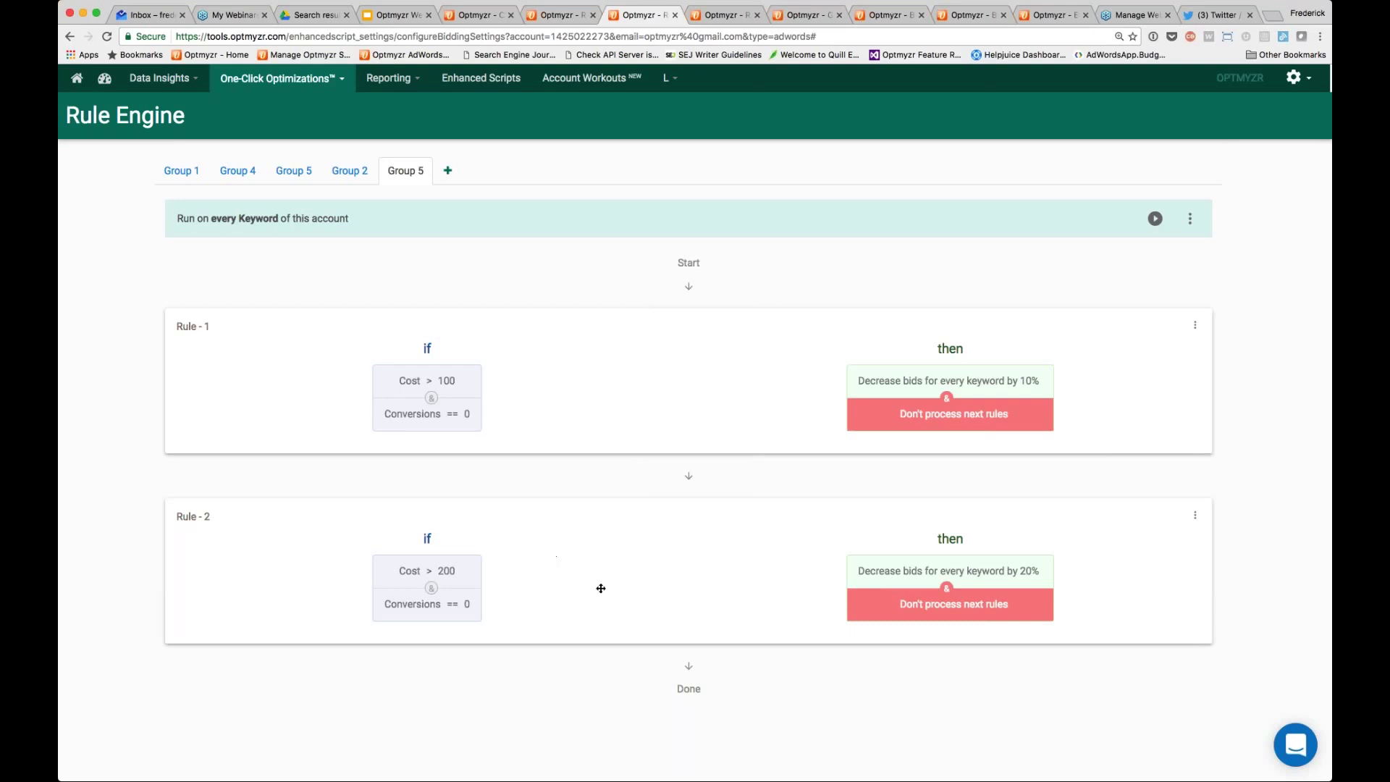
- Move the rule with the 200 cost threshold above the first rule and back below it
{"action": "left_click_drag", "start_coordinate": [601, 588], "coordinate": [614, 365]}
{"action": "left_click_drag", "start_coordinate": [636, 394], "coordinate": [642, 577]}
- Run the rule group to preview its bid suggestions, and exclude Rule - 1 from the listed results
{"action": "left_click", "coordinate": [1156, 220]}
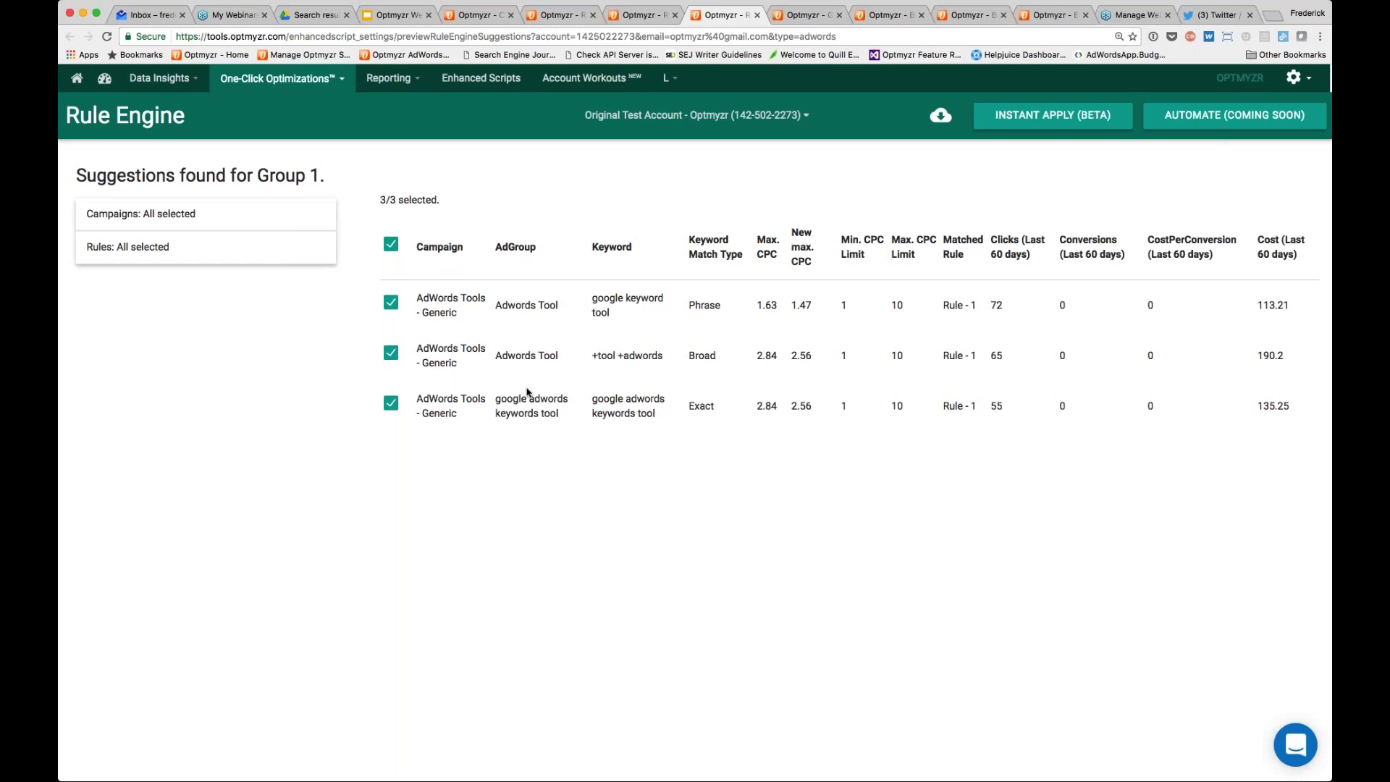
{"action": "left_click", "coordinate": [137, 214]}
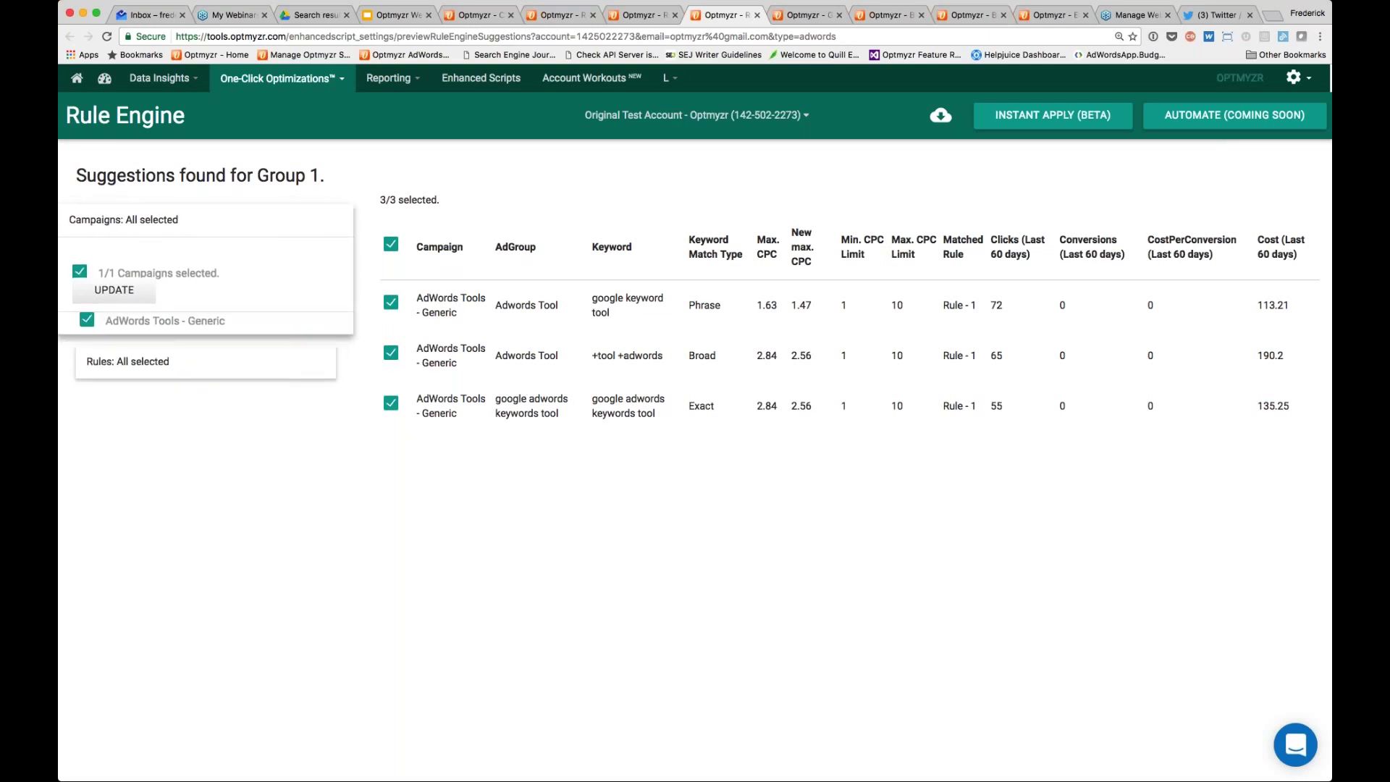
{"action": "left_click", "coordinate": [231, 365]}
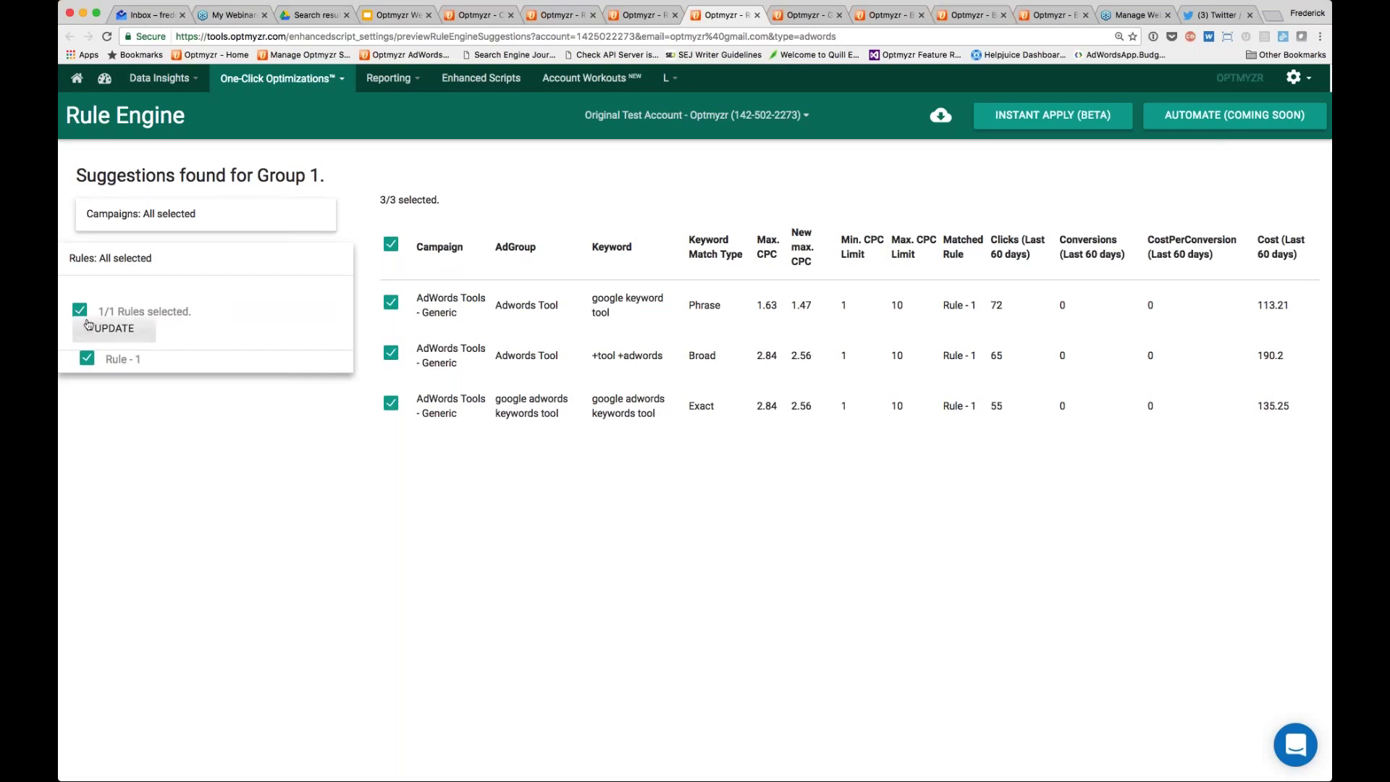
{"action": "left_click", "coordinate": [86, 360]}
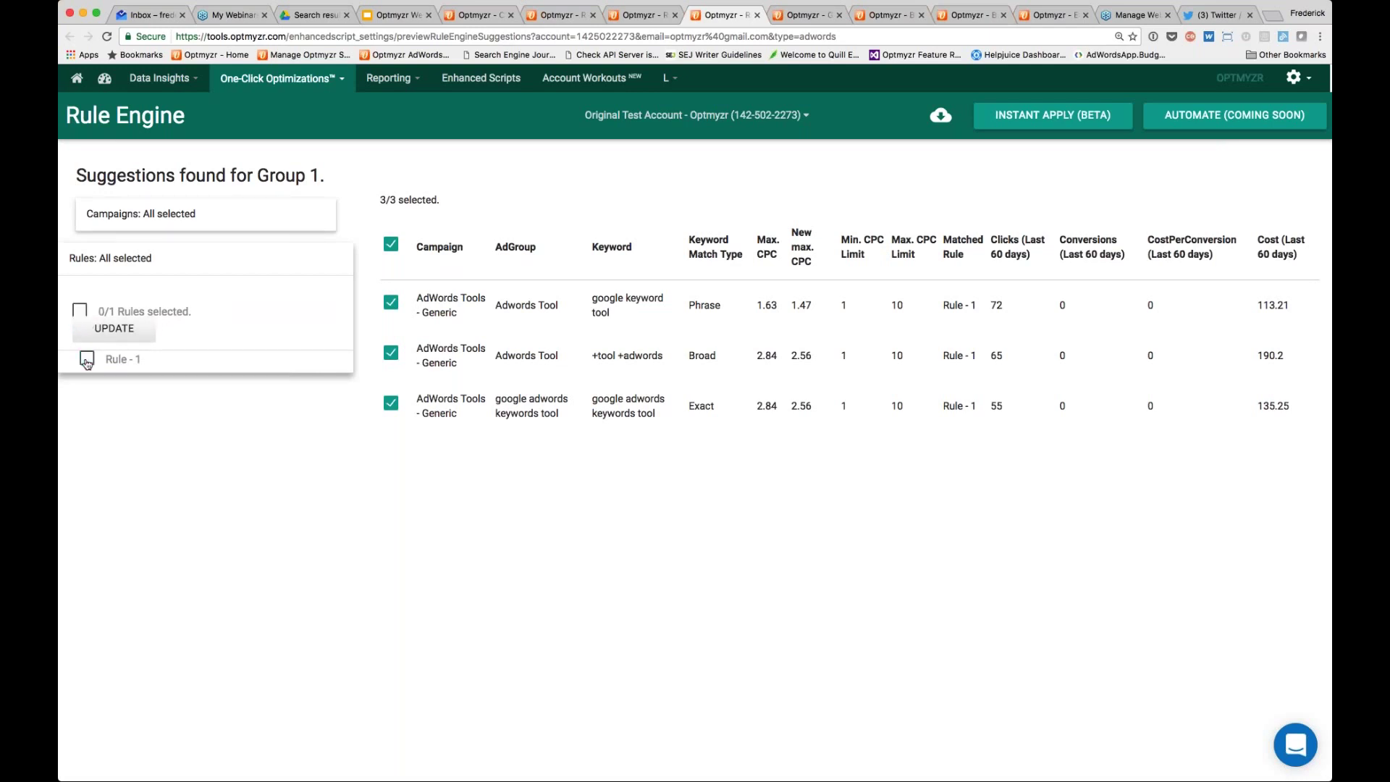
{"action": "left_click", "coordinate": [110, 329]}
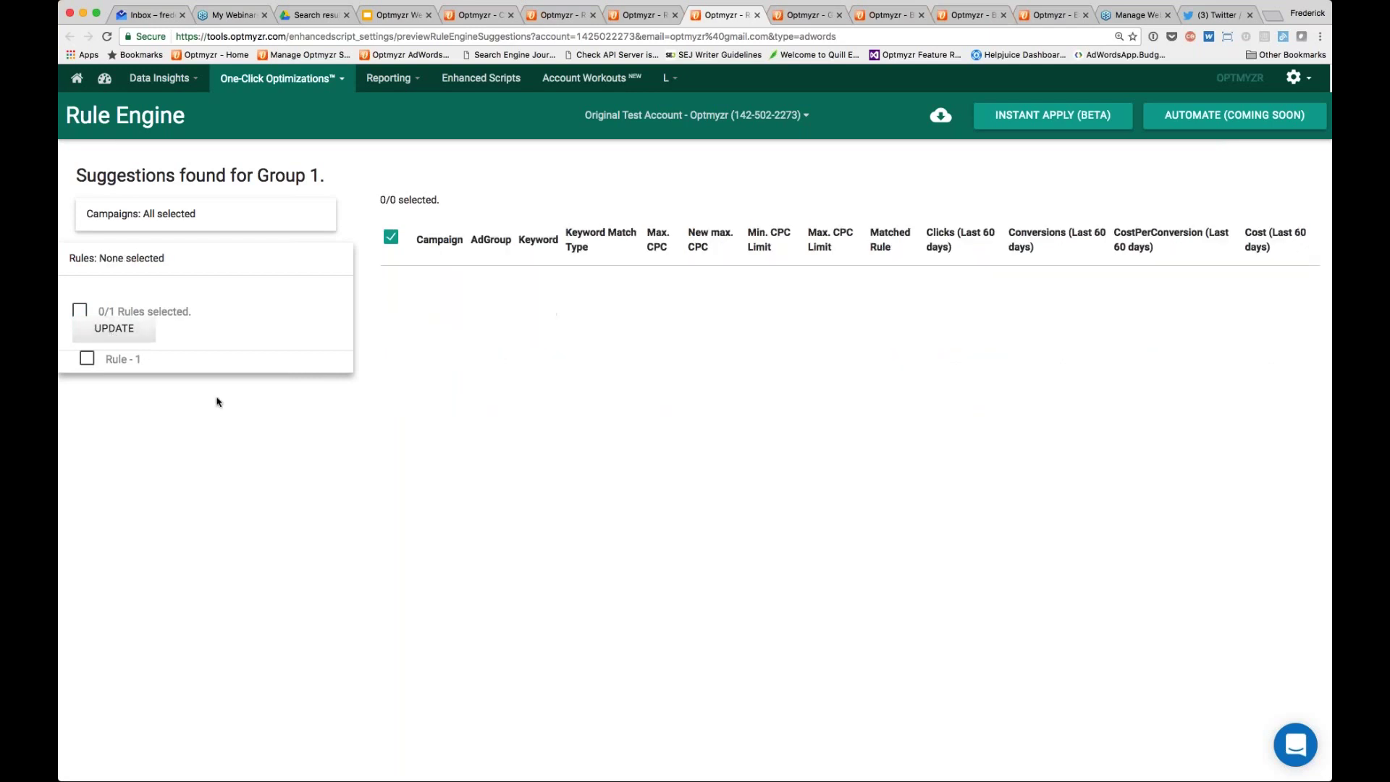
- Include Rule - 1 again in the Group 1 suggestions and update the list
{"action": "left_click", "coordinate": [87, 359]}
{"action": "left_click", "coordinate": [114, 329]}
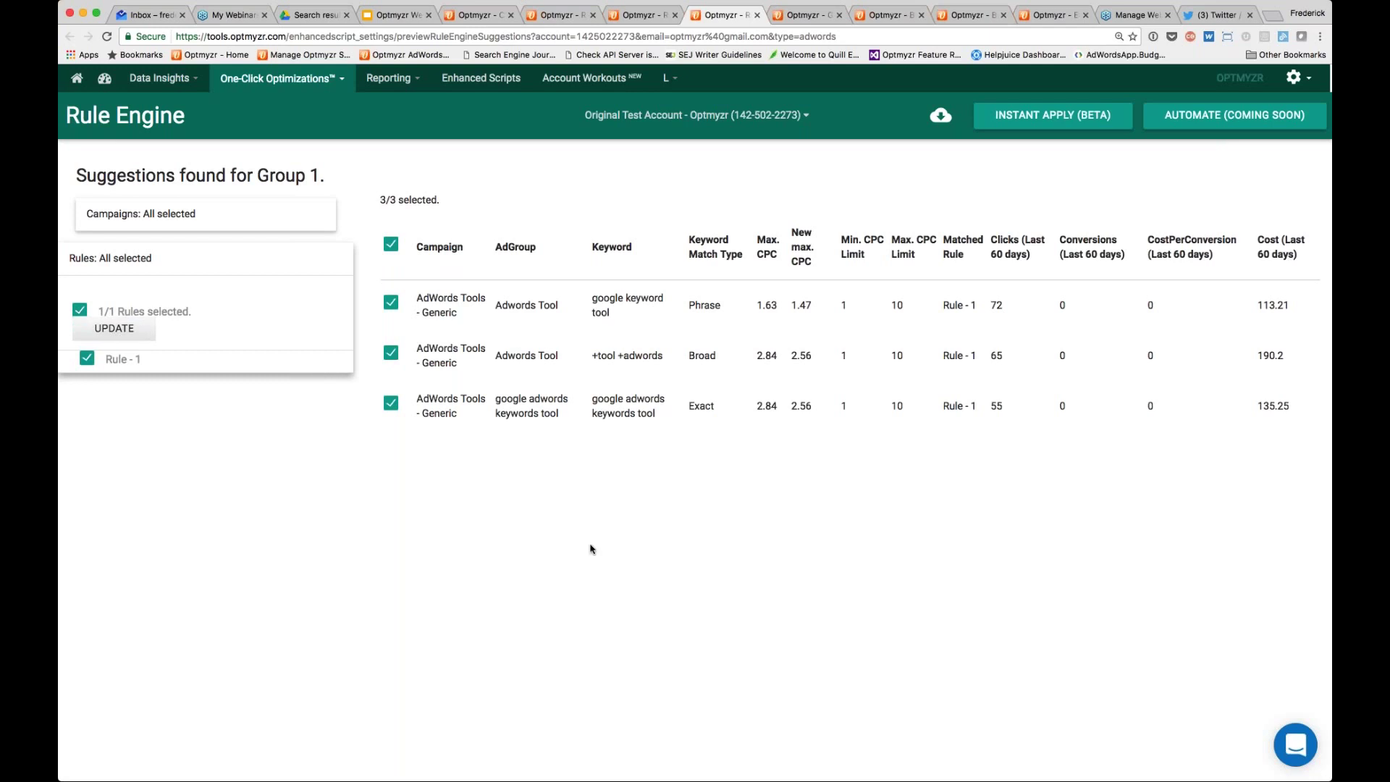
{"action": "left_click", "coordinate": [422, 501]}
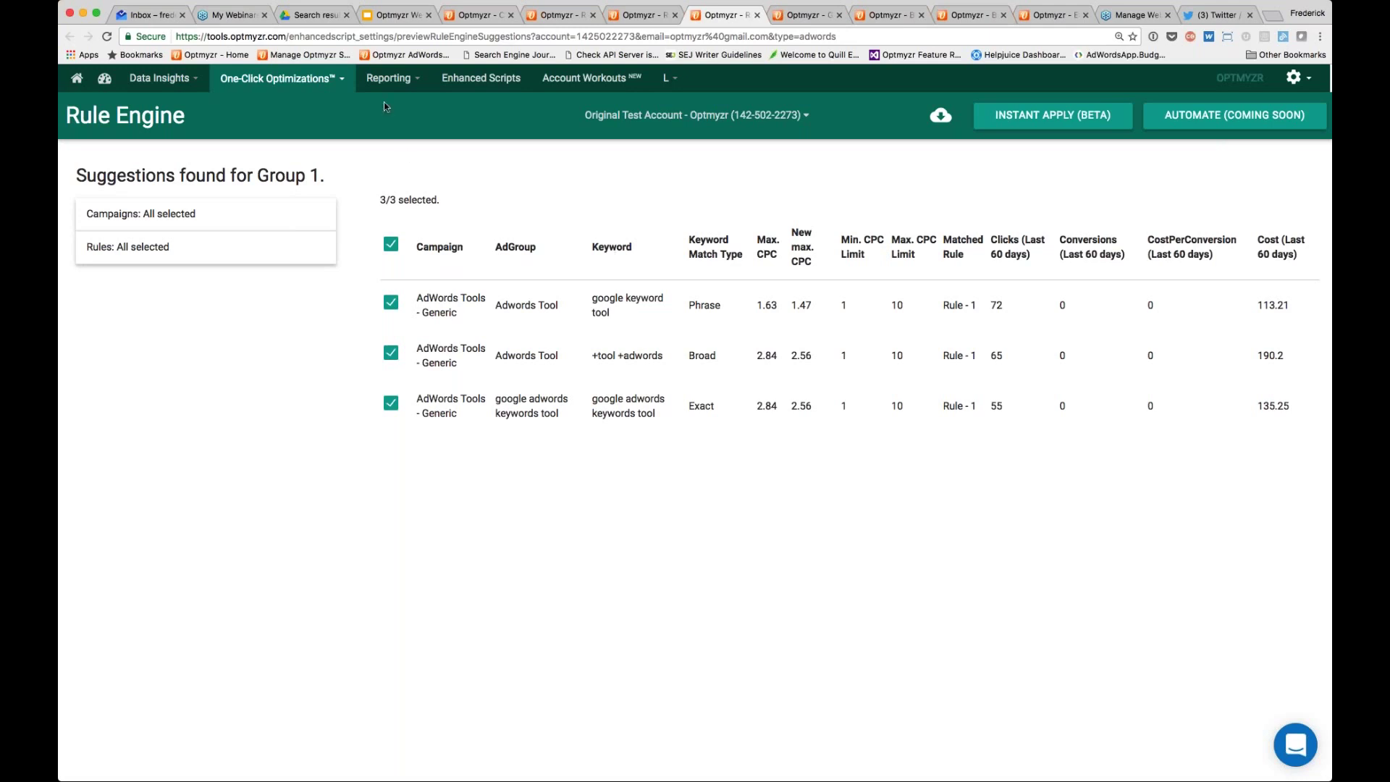
- Return to the rule configuration, display Group 1 and open its Rule - 1 for editing
{"action": "left_click", "coordinate": [635, 18]}
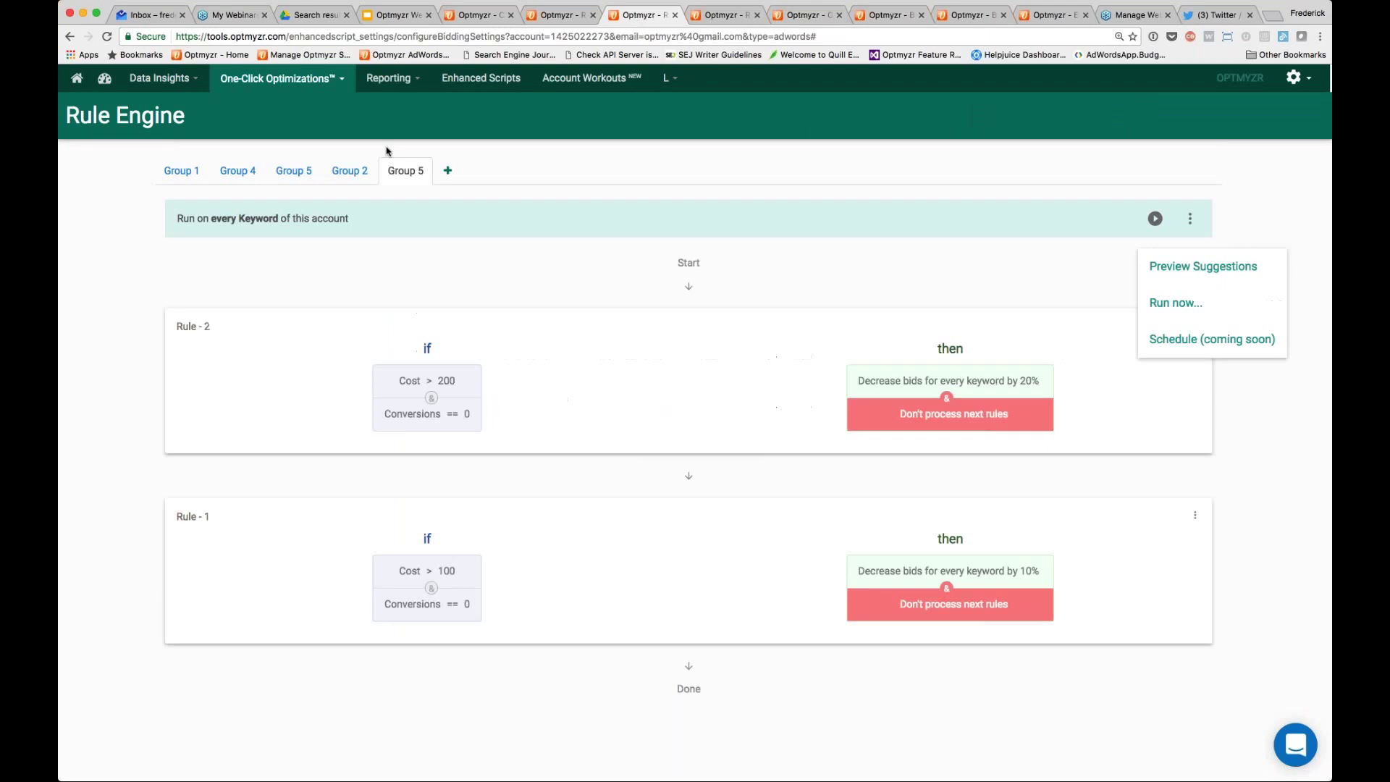
{"action": "left_click", "coordinate": [181, 170]}
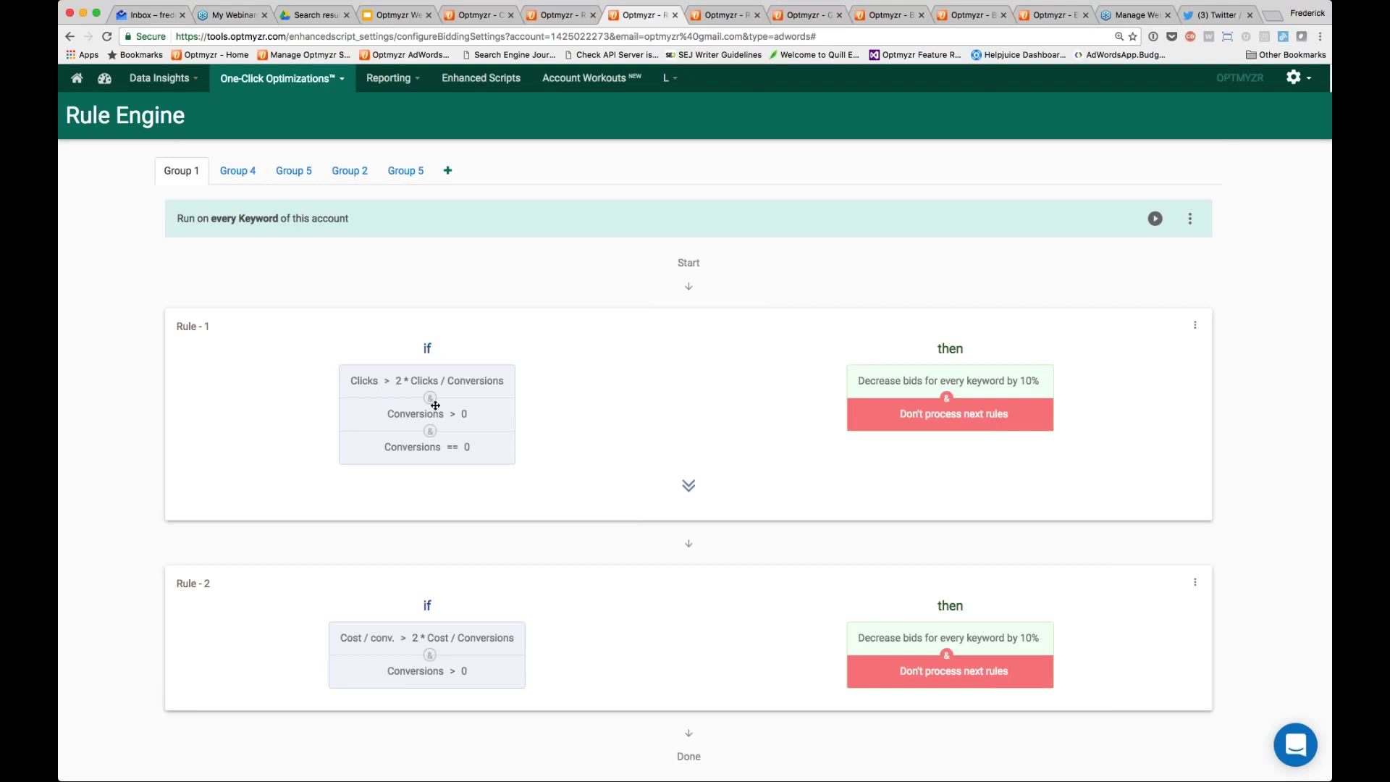
{"action": "left_click", "coordinate": [1196, 325]}
{"action": "left_click", "coordinate": [1211, 349]}
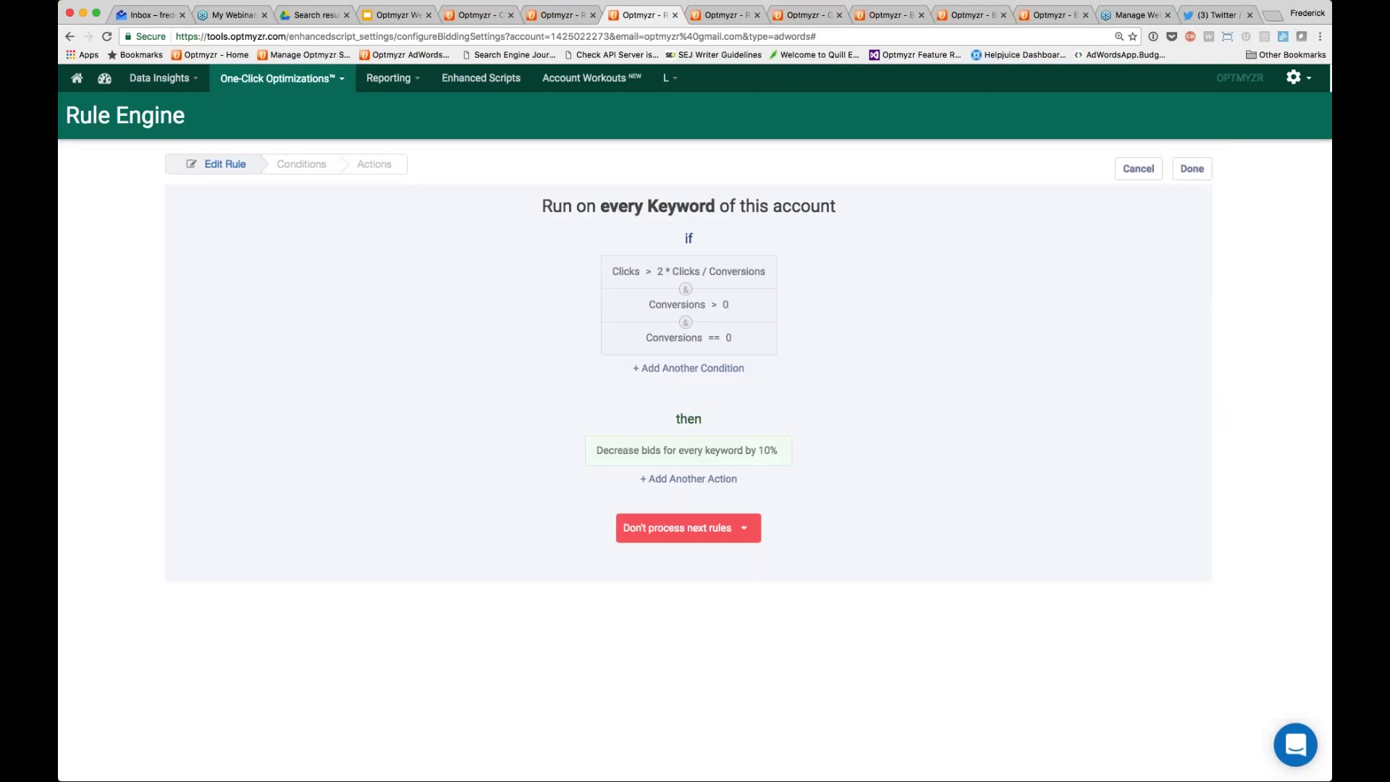
- Review the metric and the comparison expression of Rule - 1's Clicks condition, and close the rule with its settings saved
{"action": "left_click", "coordinate": [769, 274]}
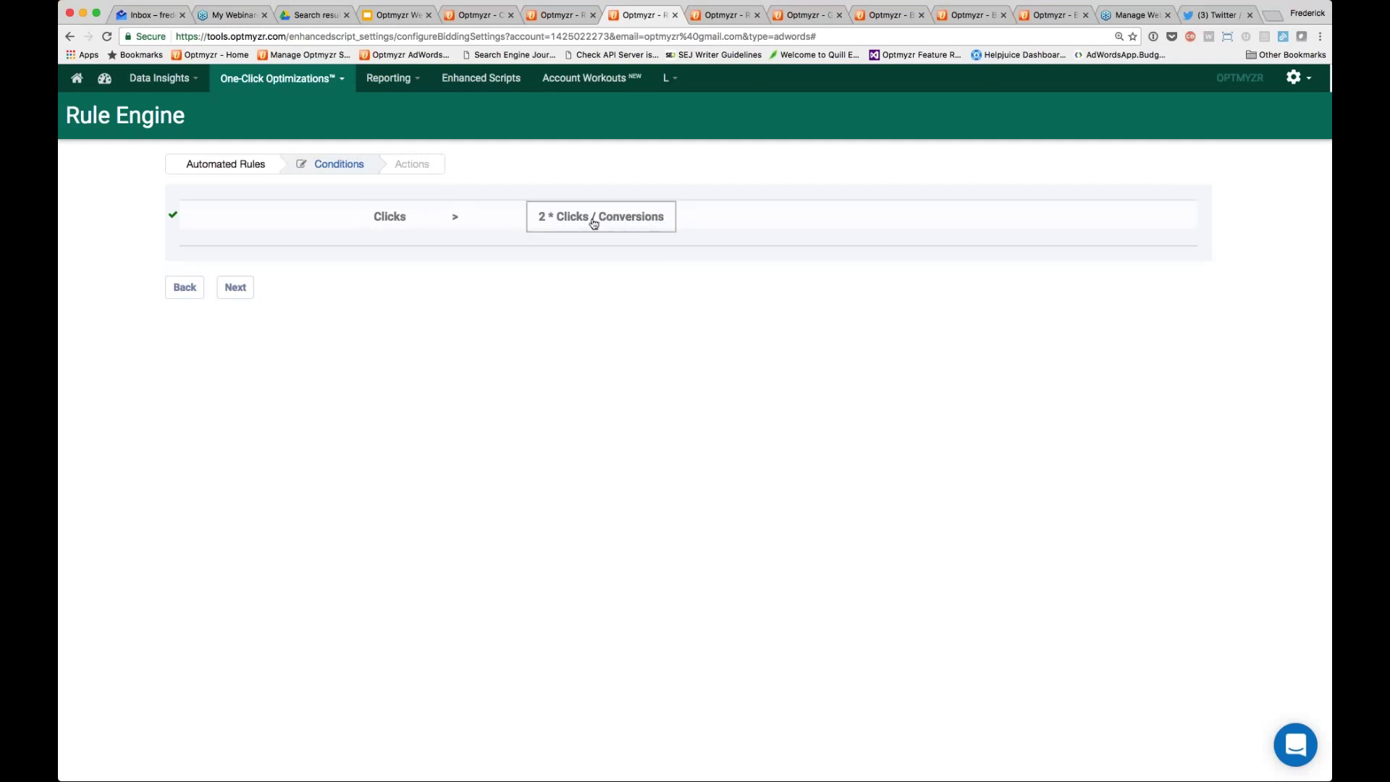
{"action": "left_click", "coordinate": [394, 221]}
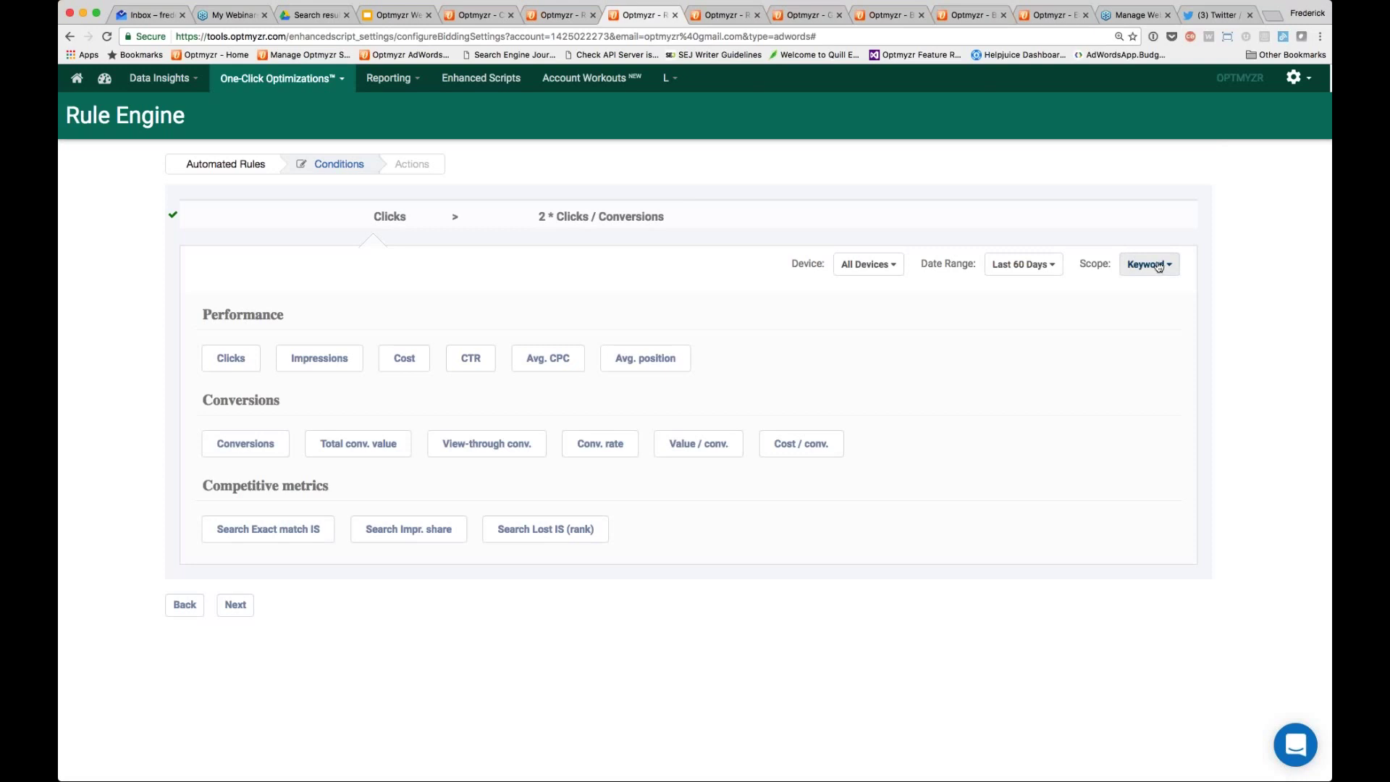
{"action": "left_click", "coordinate": [621, 223]}
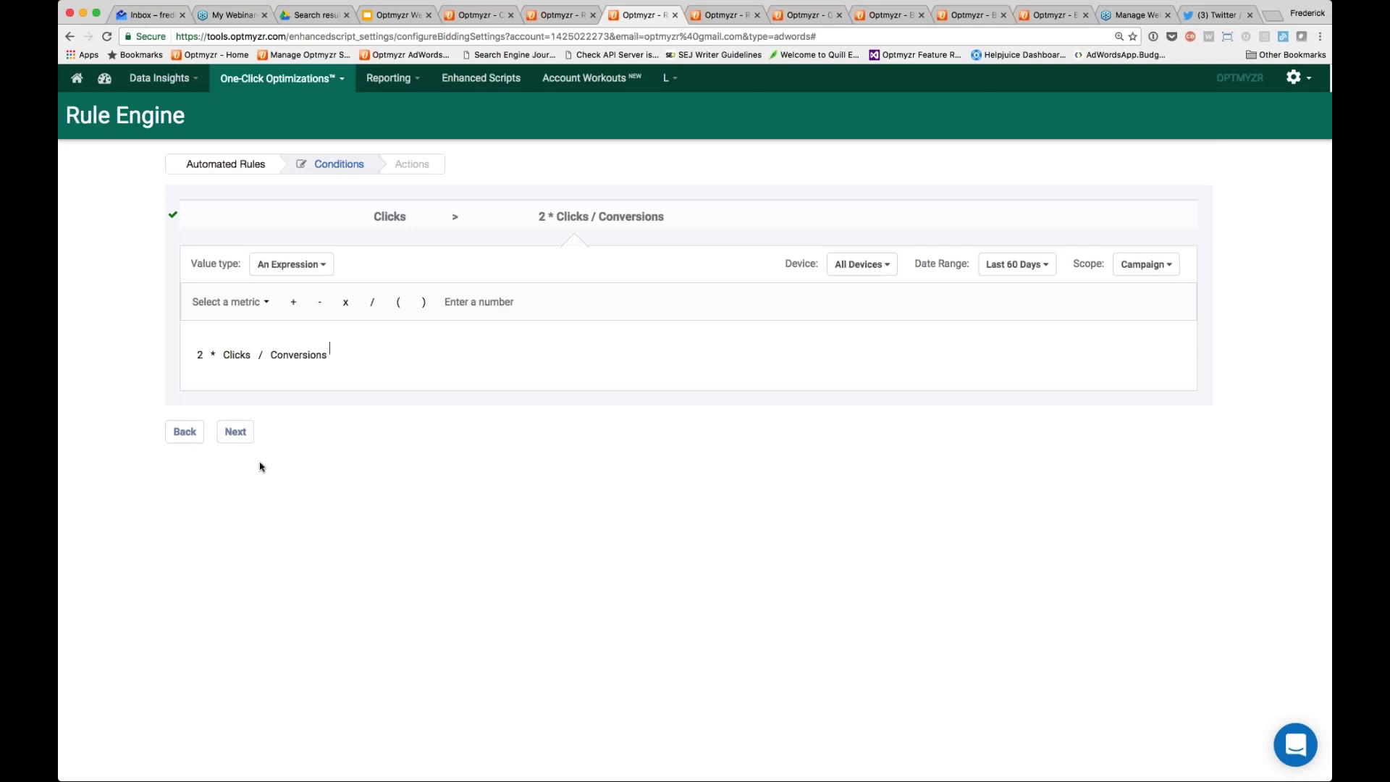
{"action": "left_click", "coordinate": [236, 434]}
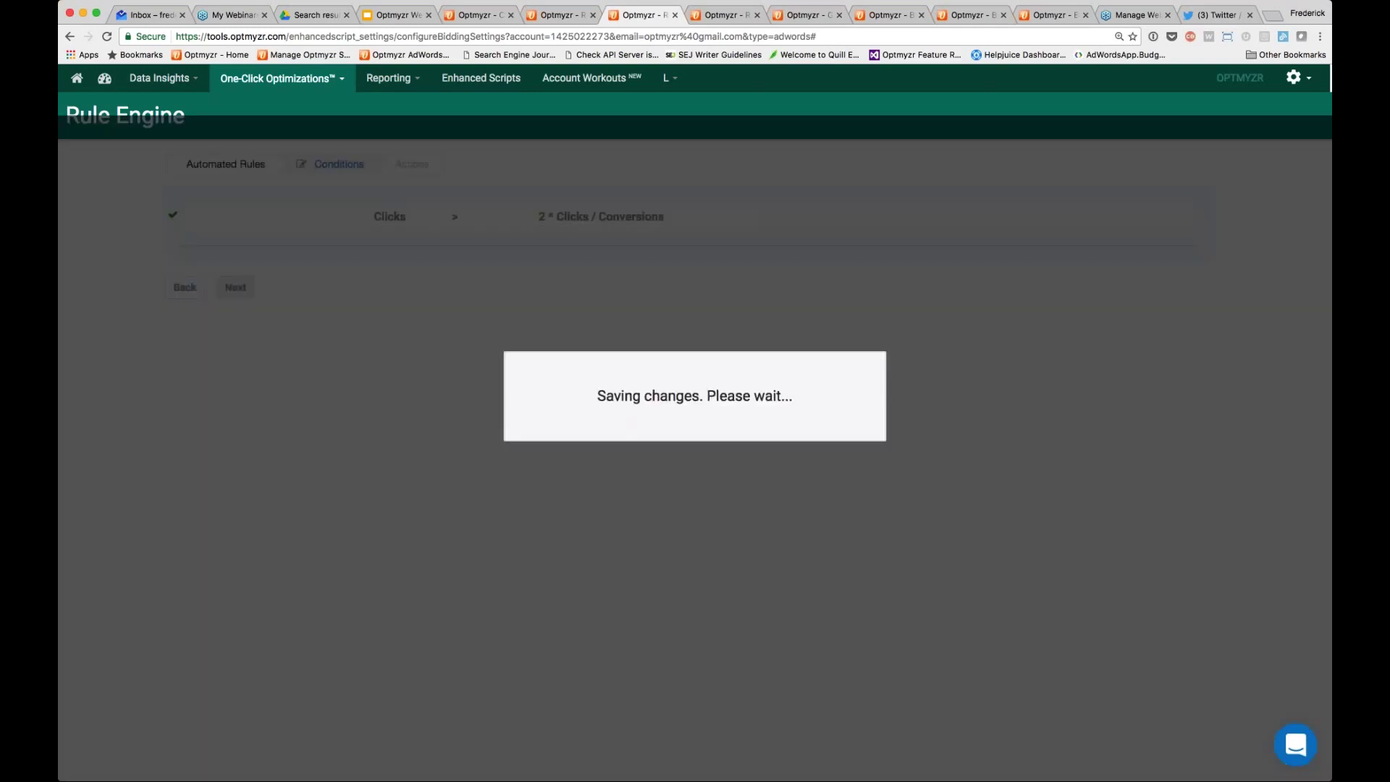
{"action": "mouse_move", "coordinate": [734, 282]}
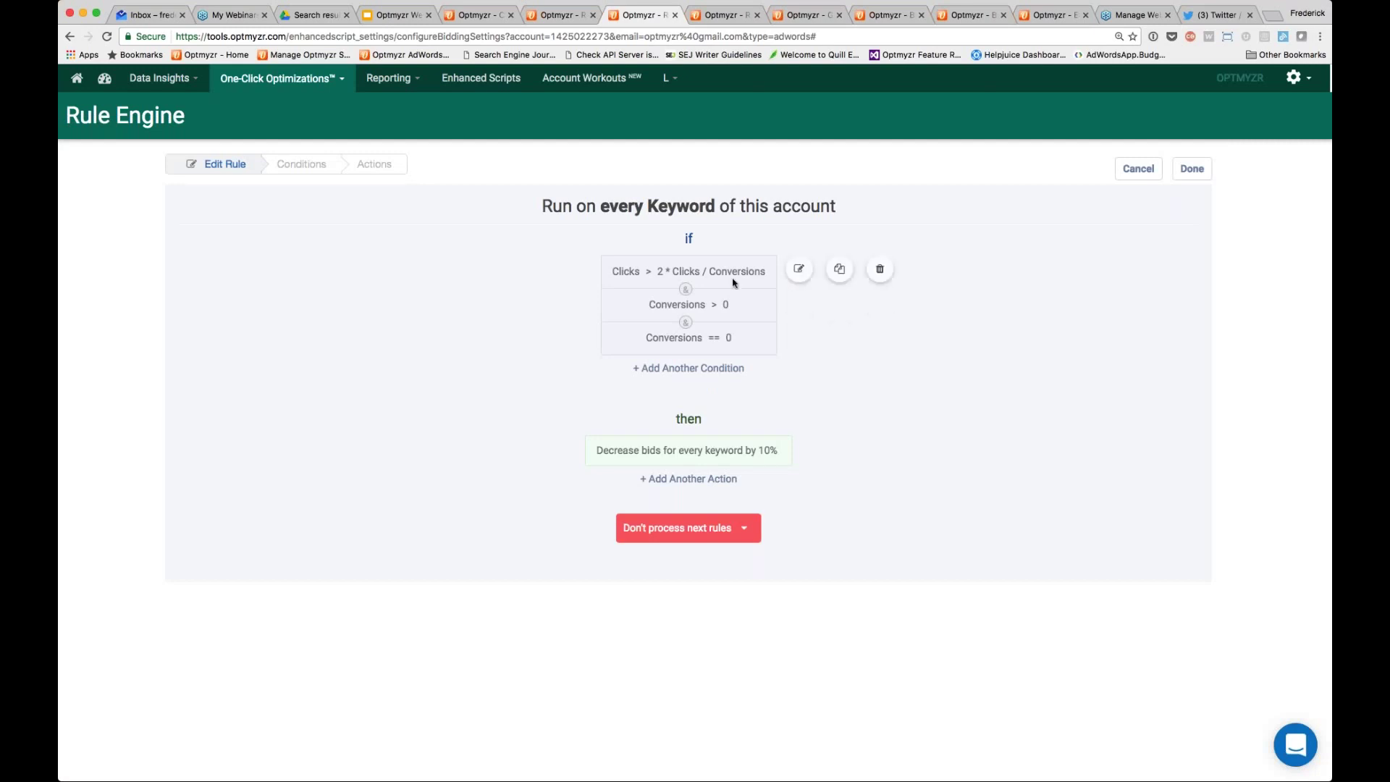
{"action": "mouse_move", "coordinate": [731, 452]}
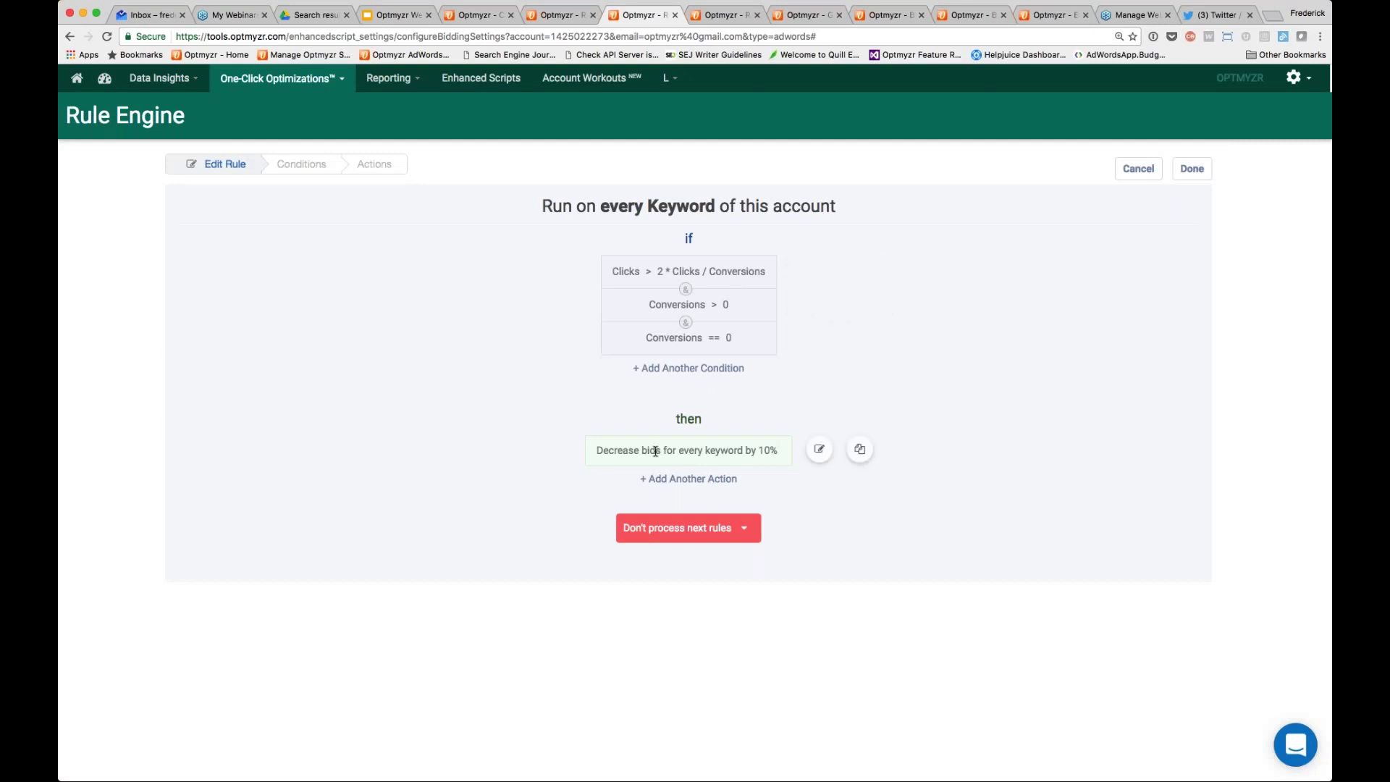
{"action": "left_click", "coordinate": [1192, 169]}
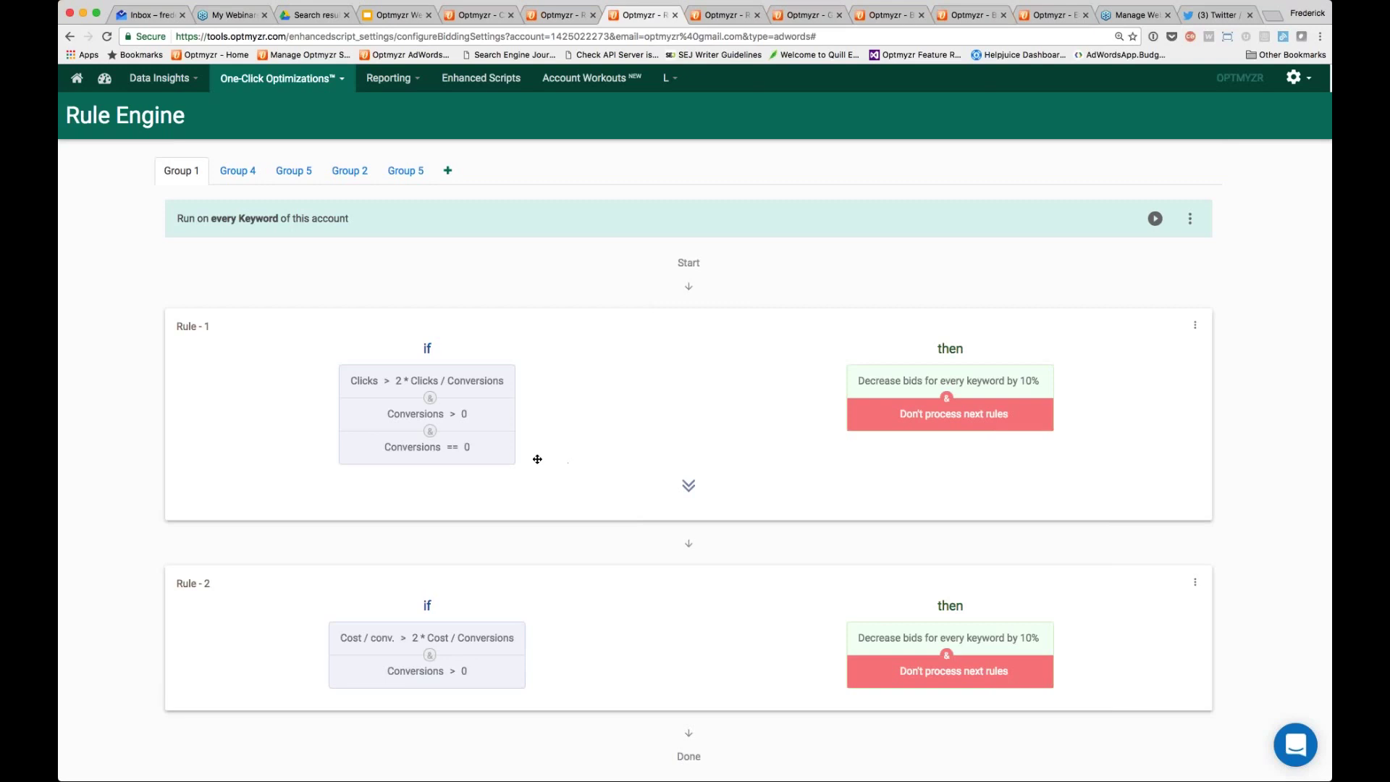
{"action": "left_click", "coordinate": [1154, 220]}
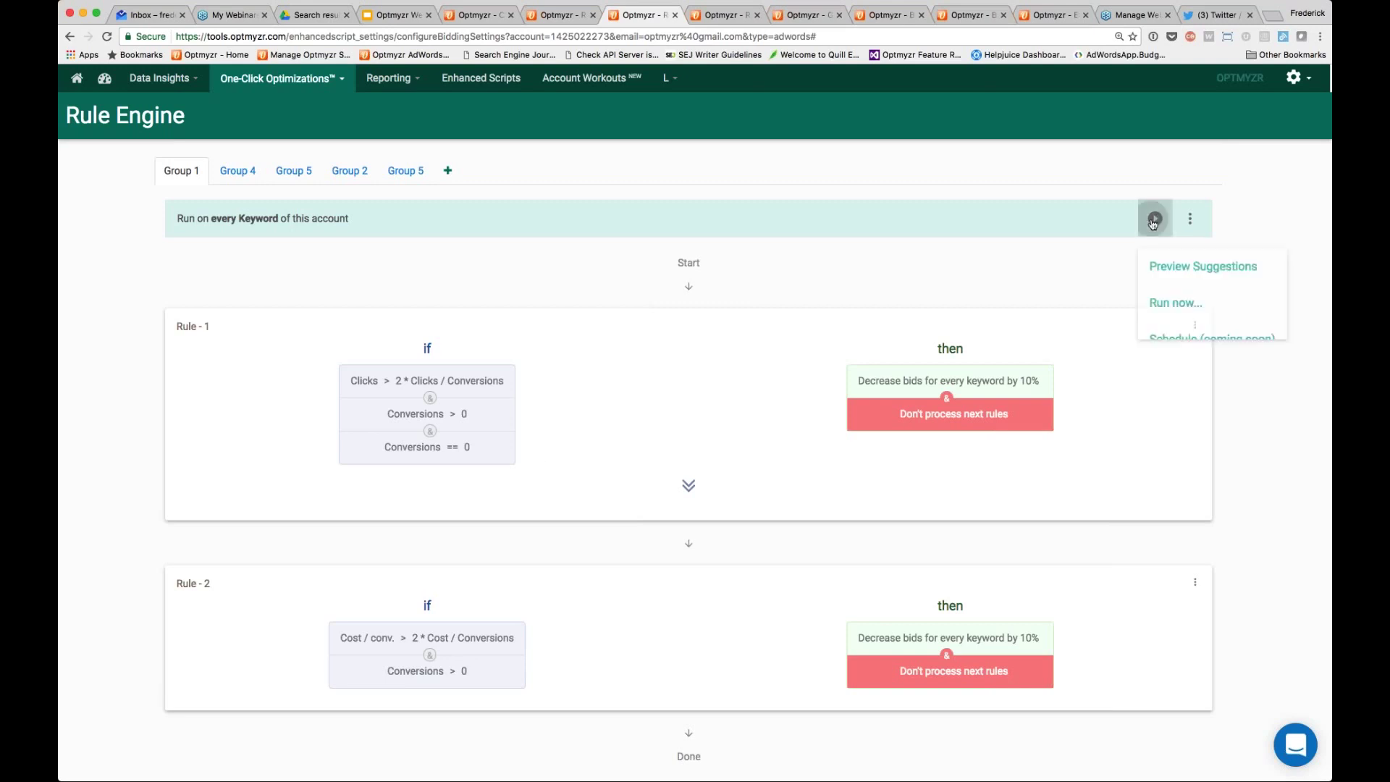
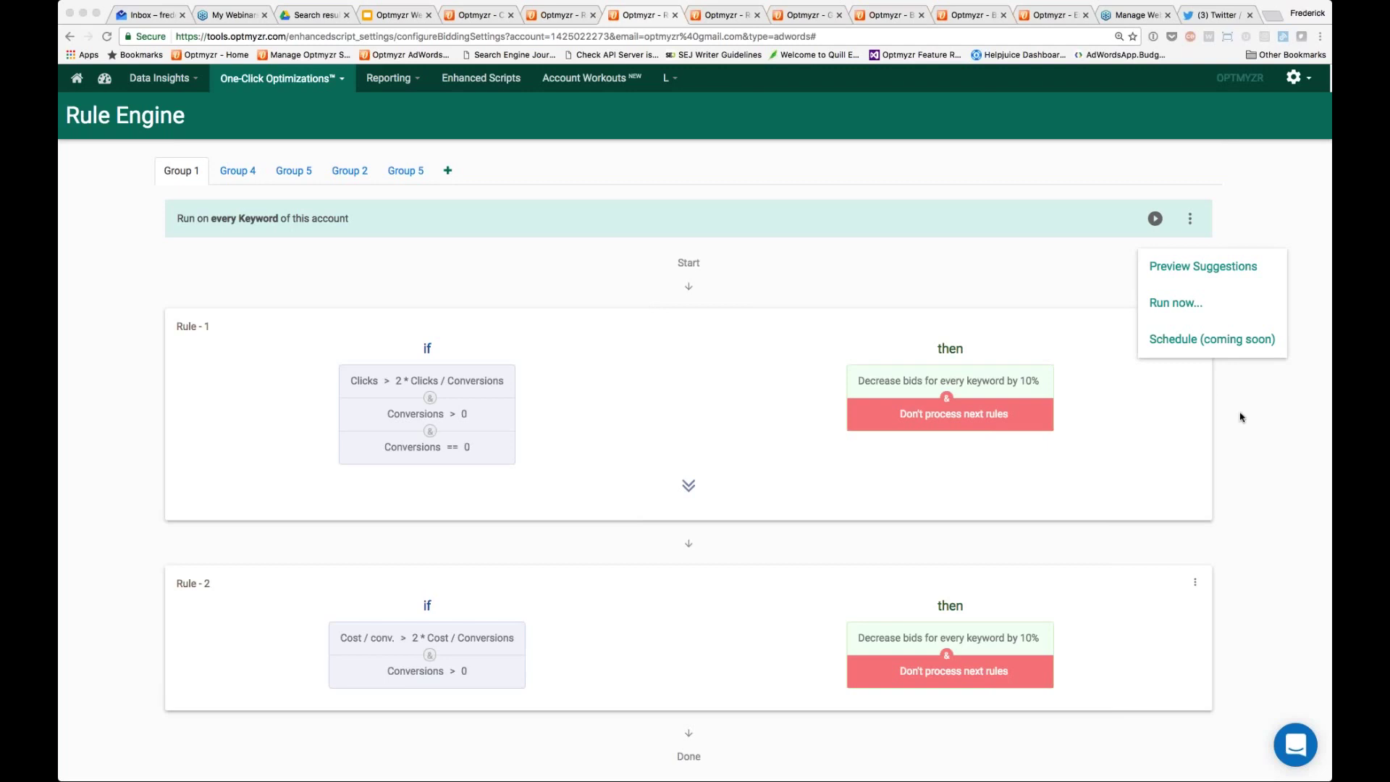
{"action": "left_click", "coordinate": [1242, 248]}
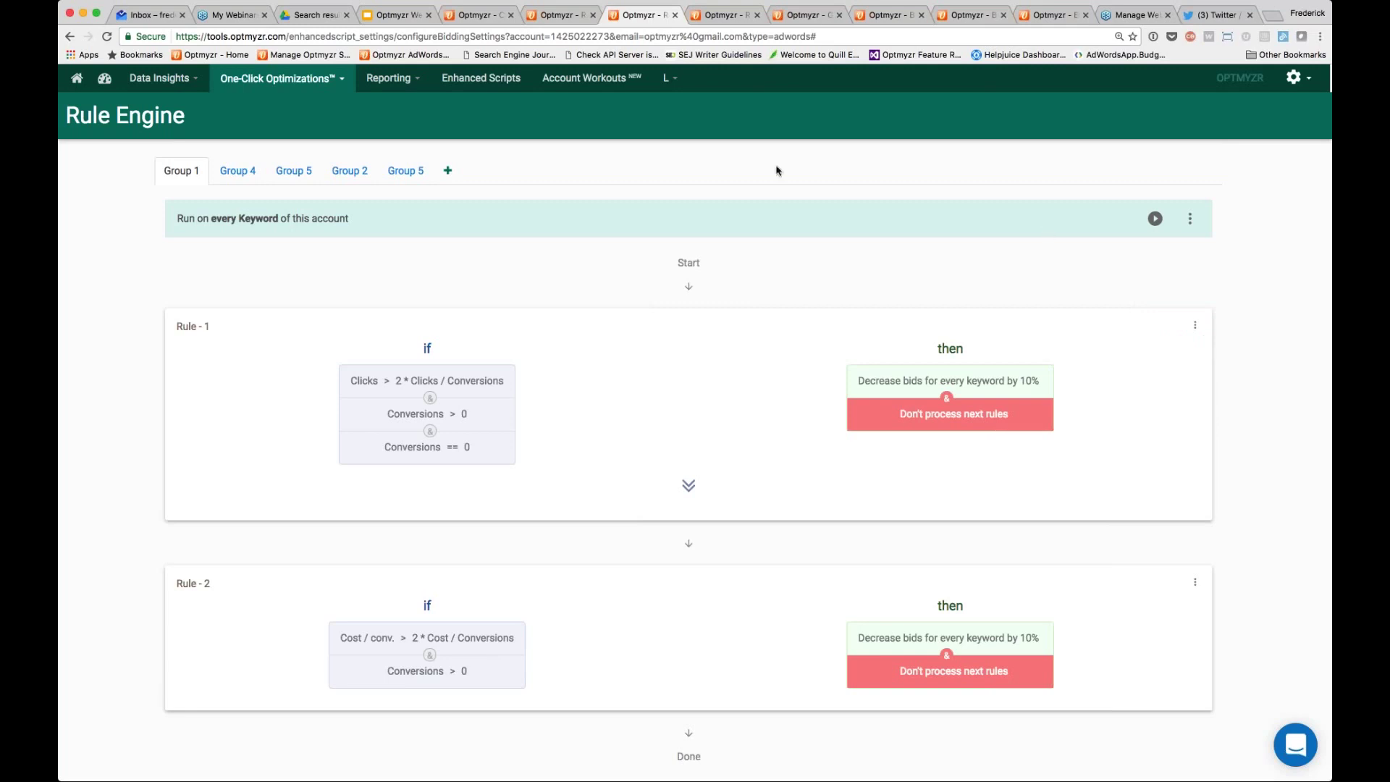
- Switch to the Geo & Device Bid Adjustments tool
{"action": "left_click", "coordinate": [721, 15]}
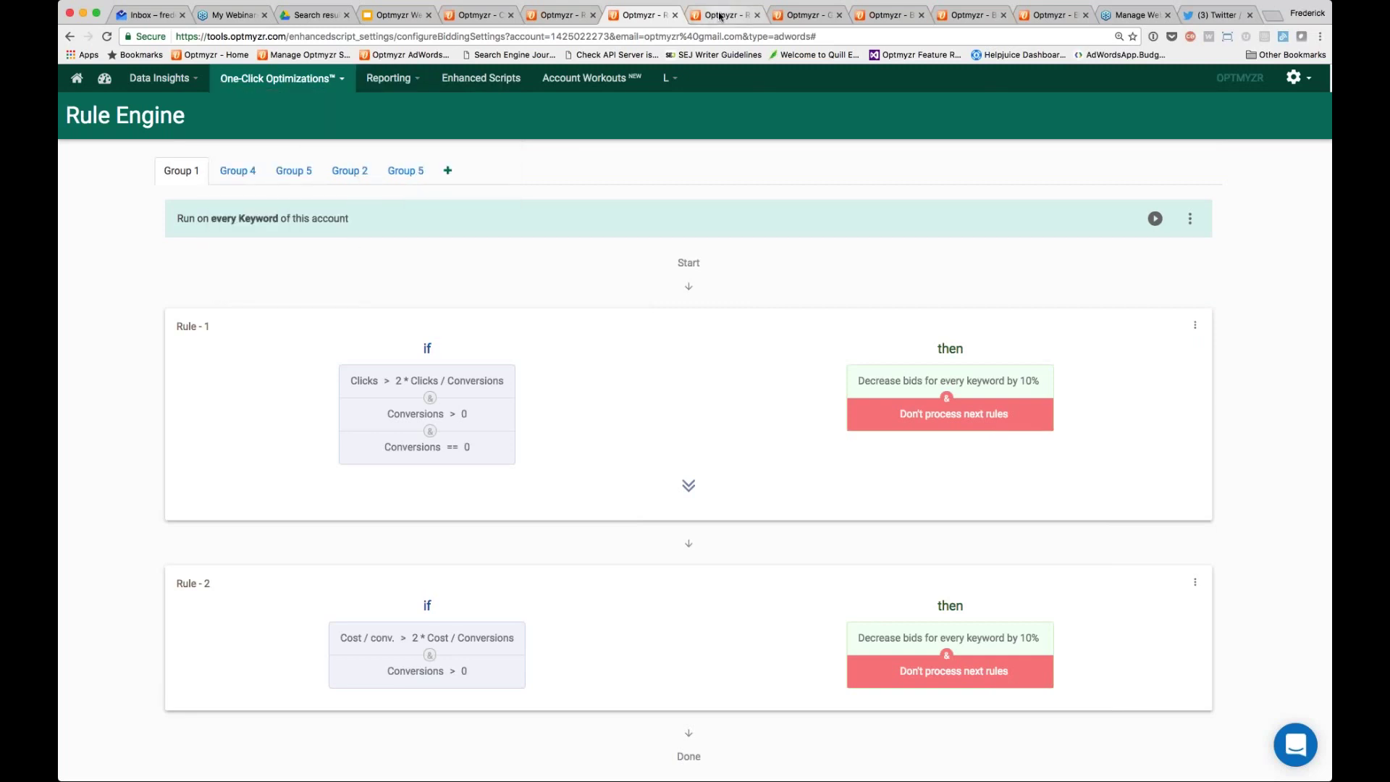
{"action": "left_click", "coordinate": [795, 16]}
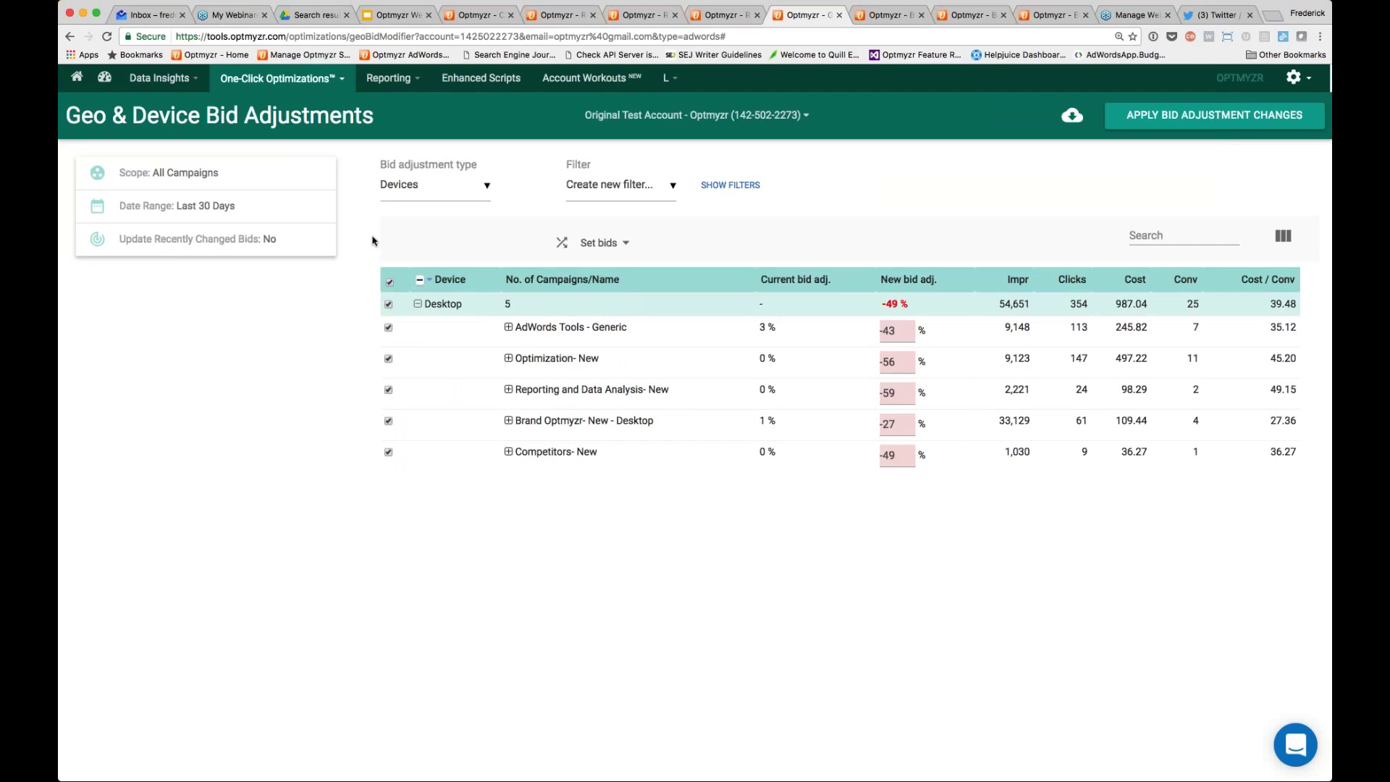
{"action": "left_click", "coordinate": [316, 80]}
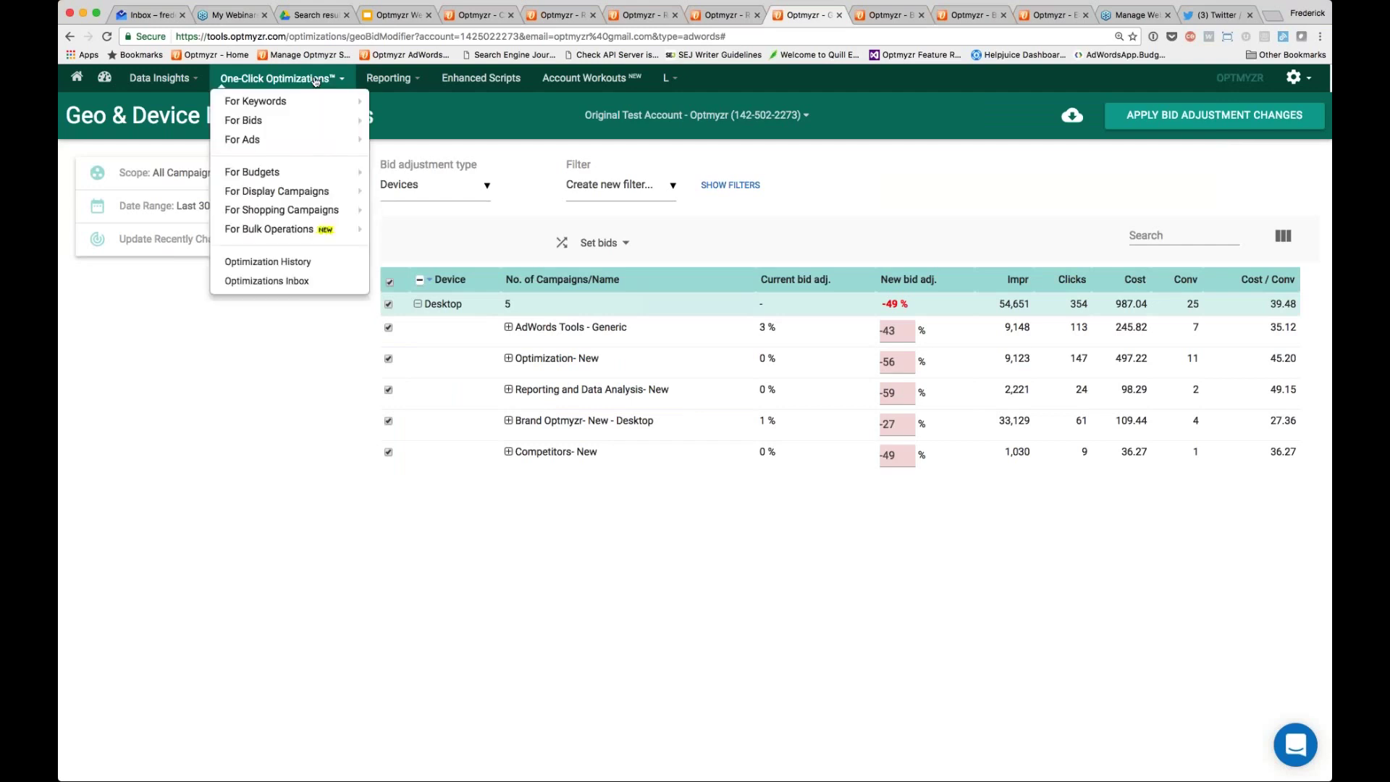
{"action": "mouse_move", "coordinate": [326, 102]}
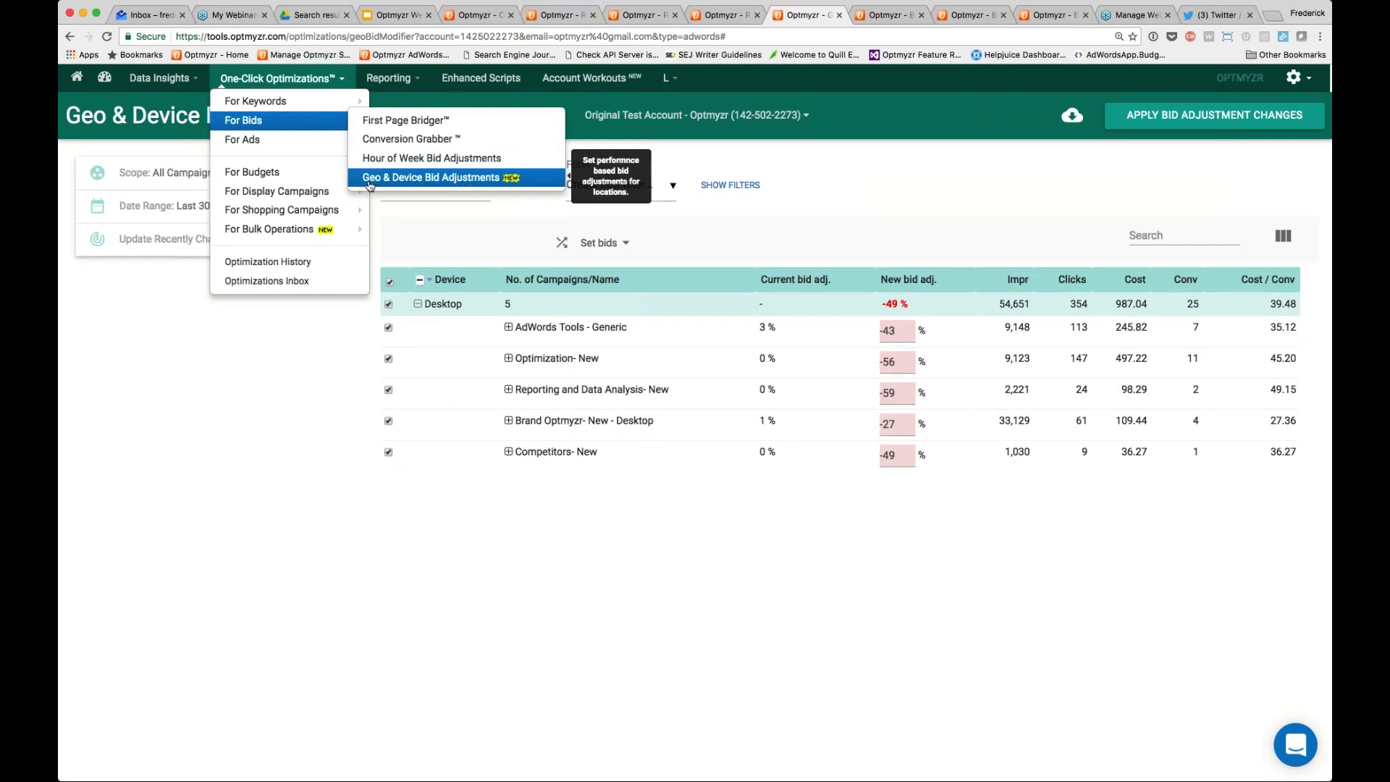
{"action": "left_click", "coordinate": [370, 186]}
- Load the bid adjustments of type Devices and collapse all device groups in the table
{"action": "left_click", "coordinate": [434, 185]}
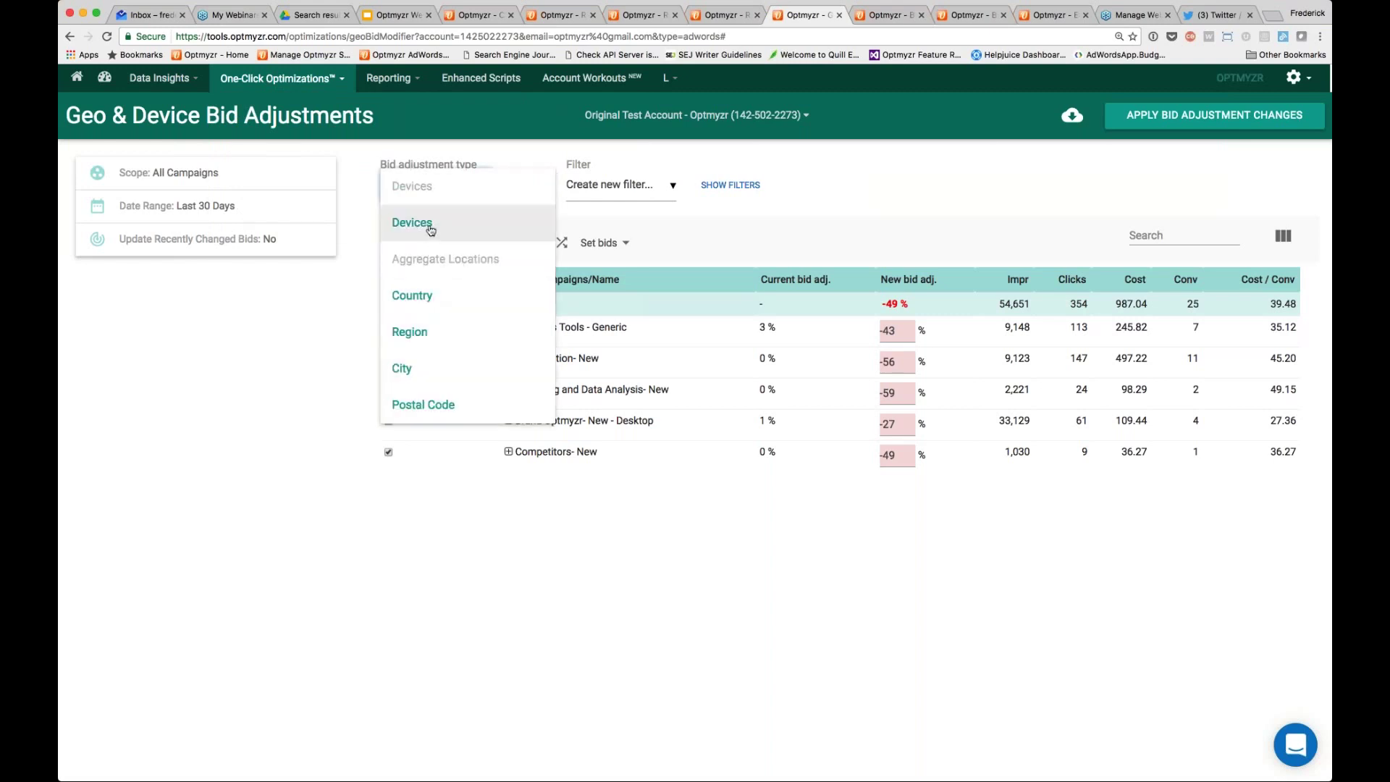
{"action": "left_click", "coordinate": [840, 217]}
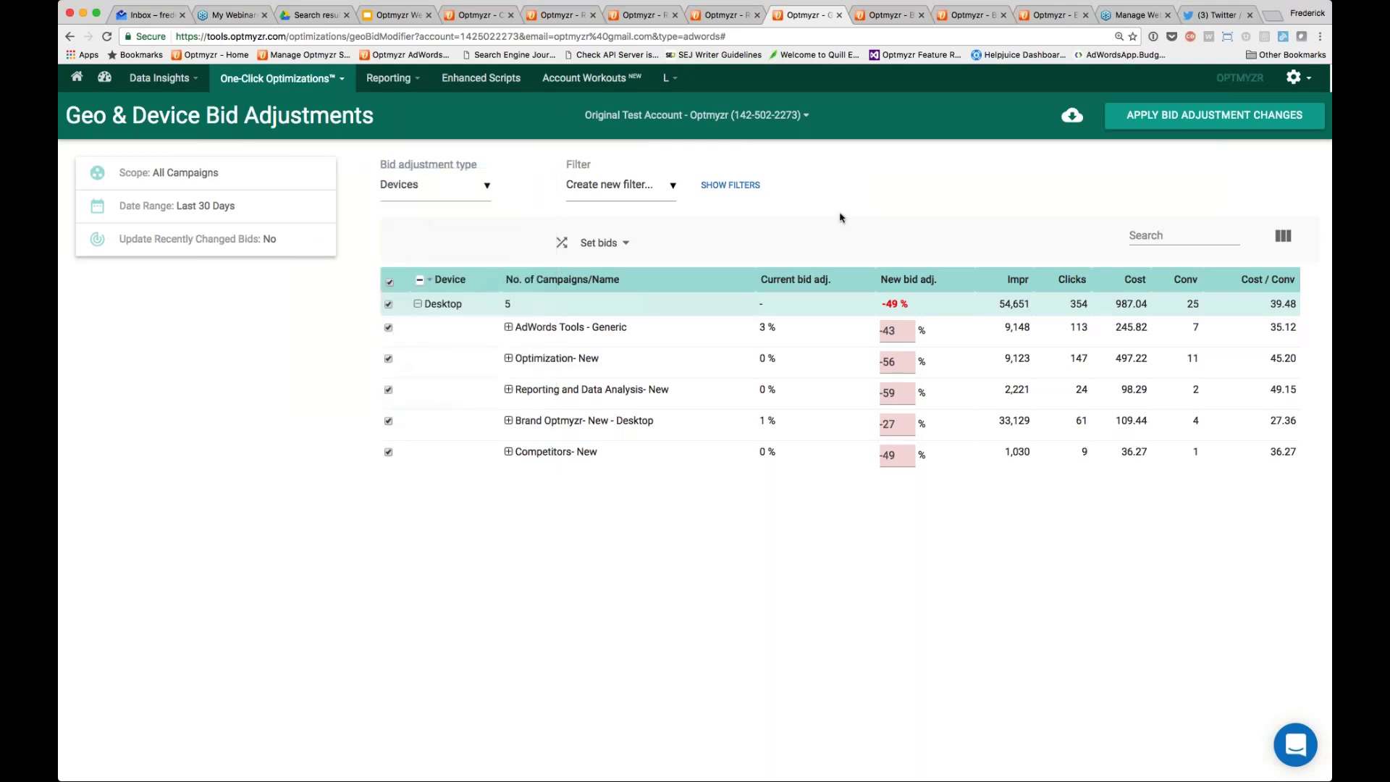
{"action": "left_click", "coordinate": [435, 185]}
{"action": "left_click", "coordinate": [413, 224]}
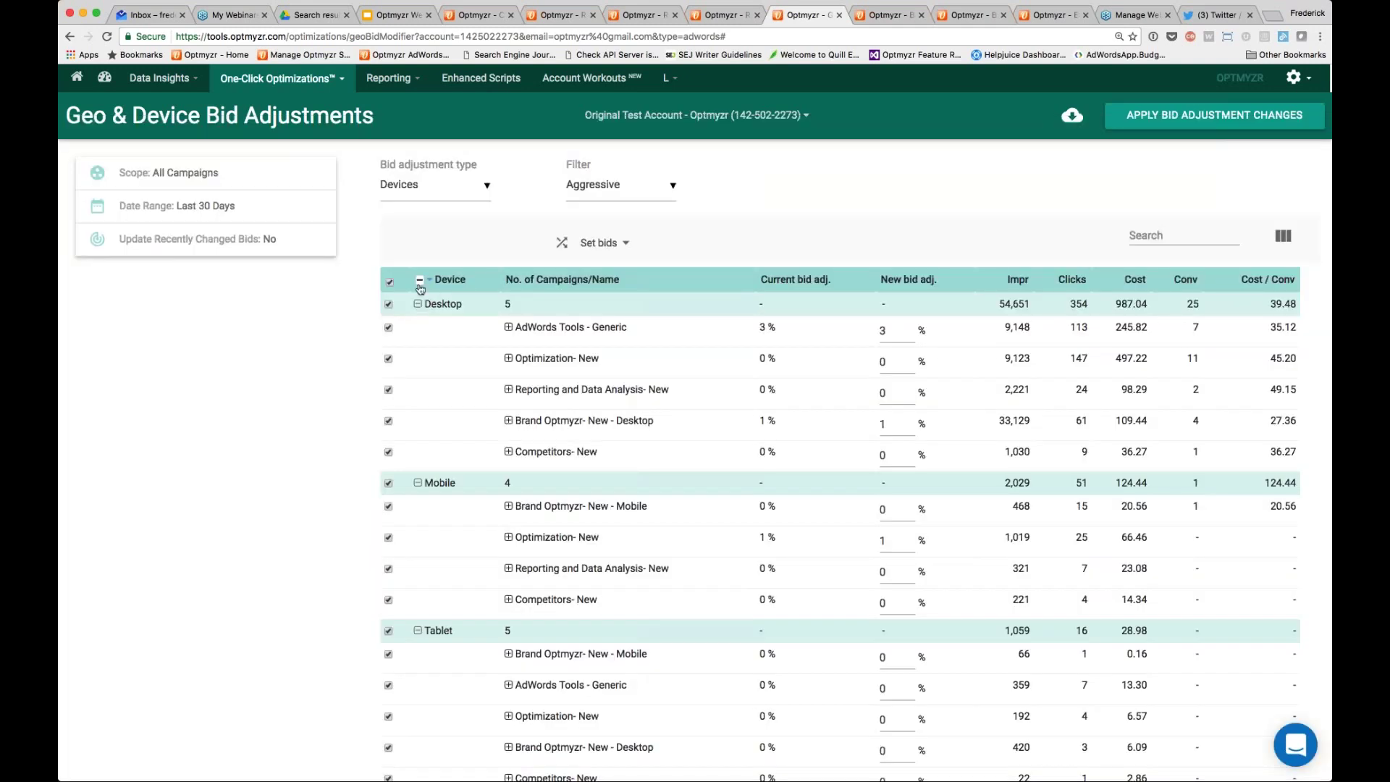
{"action": "left_click", "coordinate": [422, 281]}
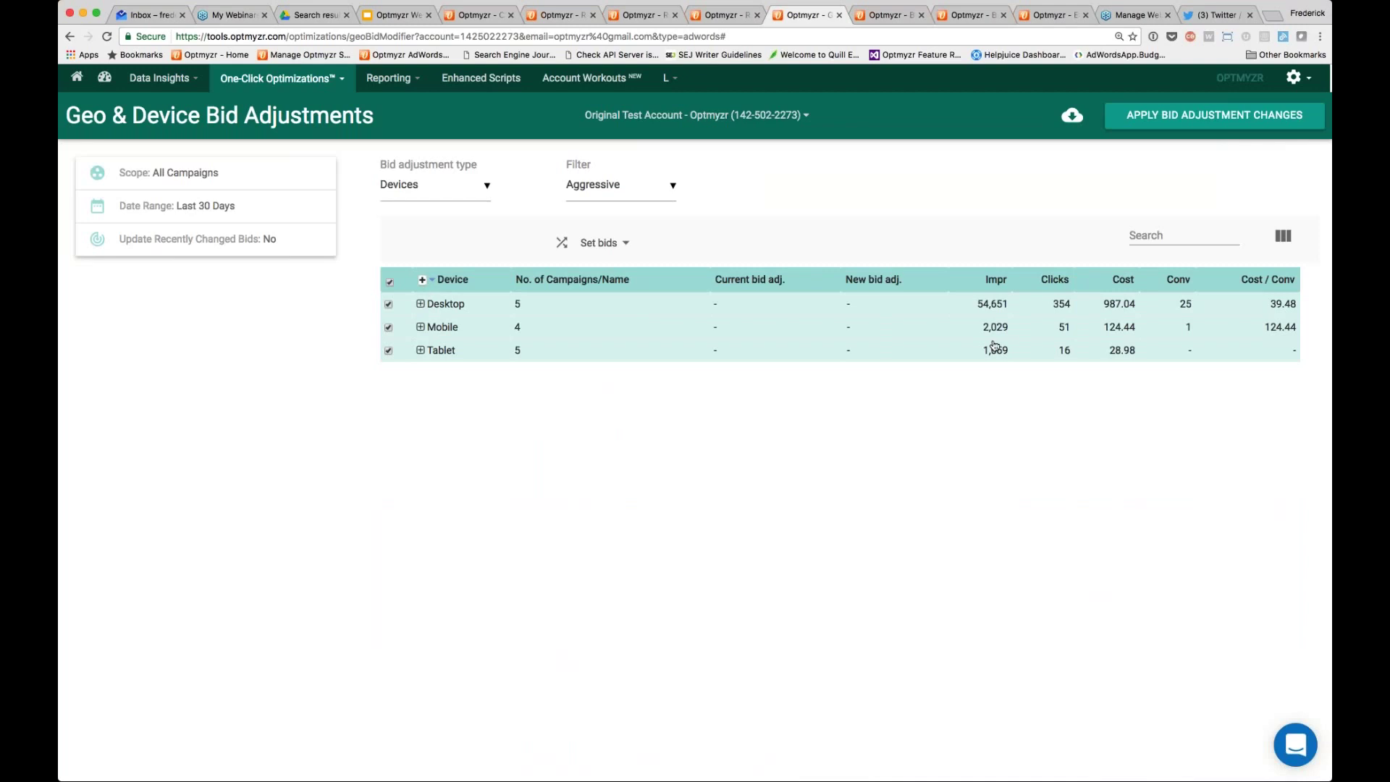
- Review the campaign scope and the Desktop group's campaigns, including the ad groups under AdWords Tools - Generic
{"action": "left_click", "coordinate": [174, 178]}
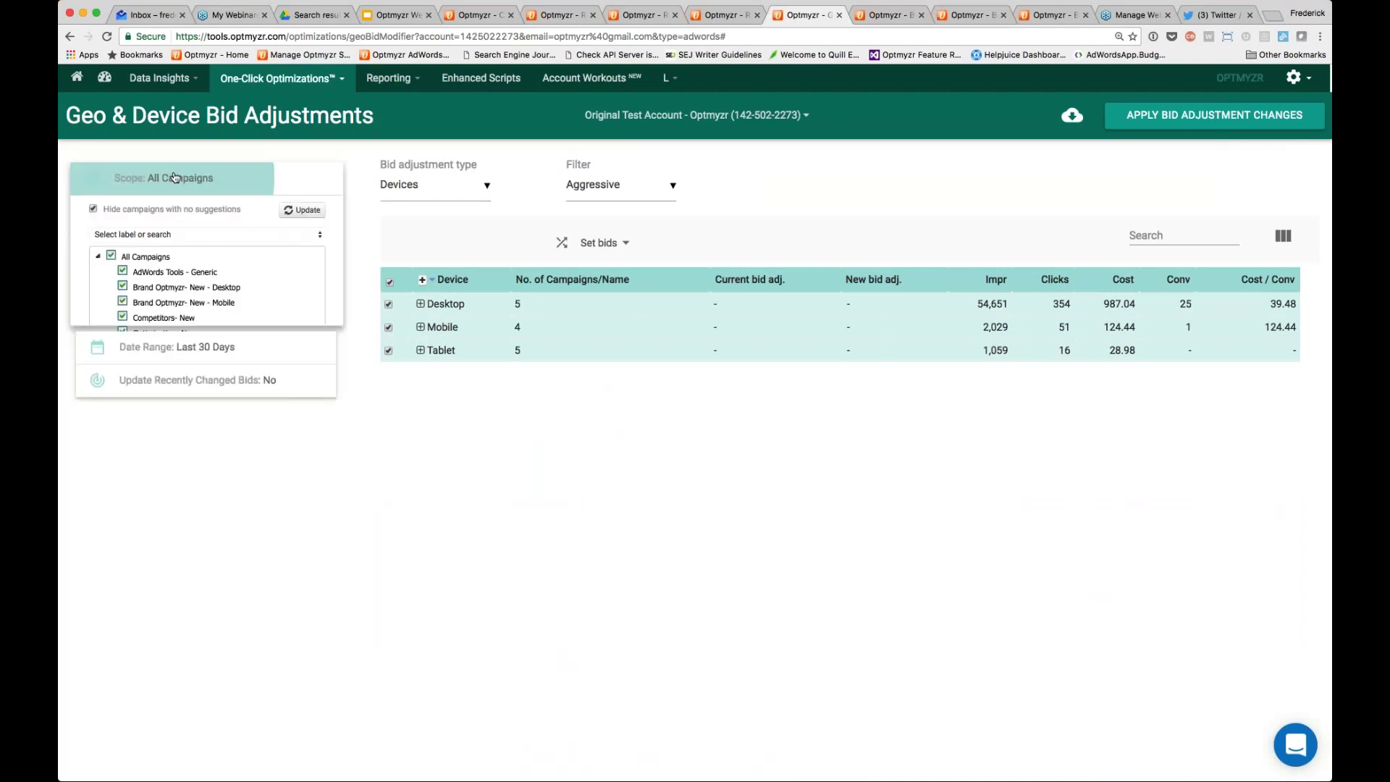
{"action": "left_click", "coordinate": [229, 189]}
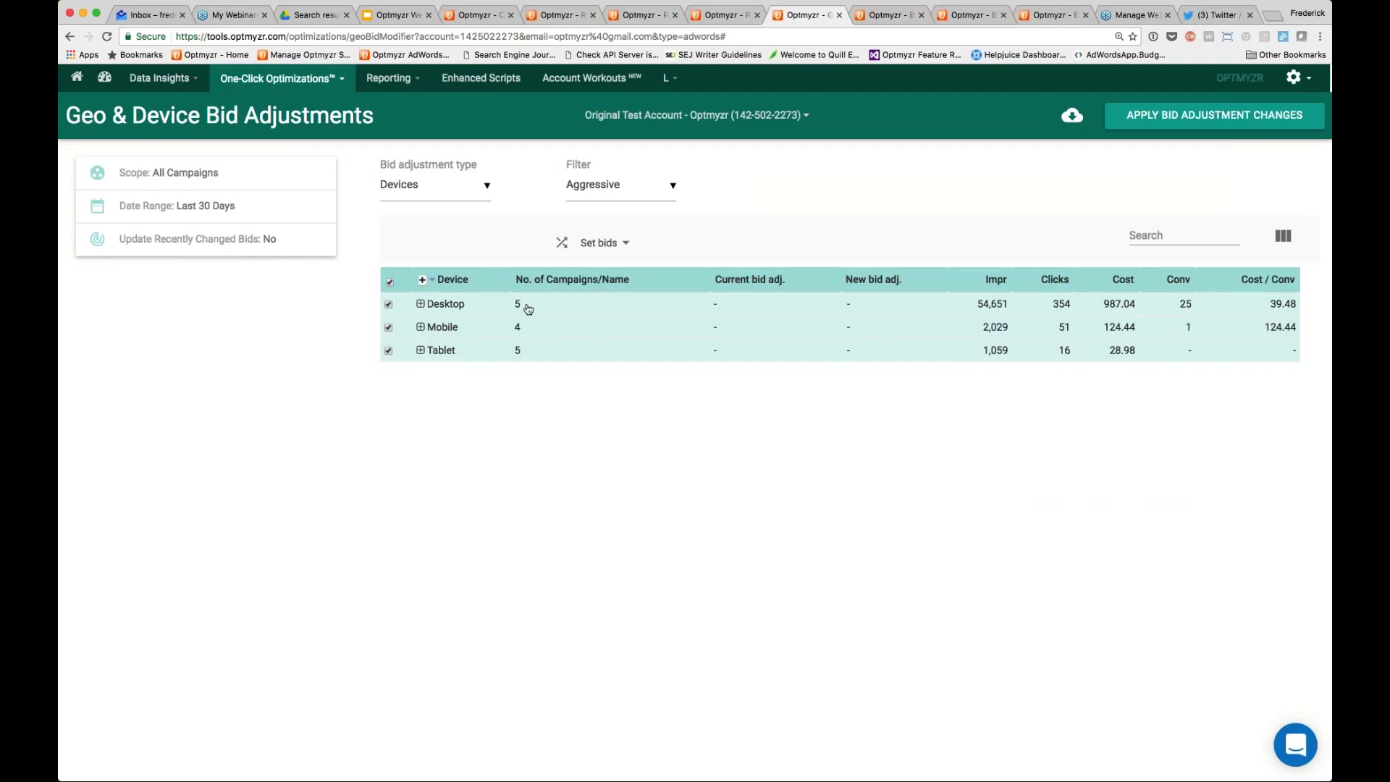
{"action": "left_click", "coordinate": [421, 305]}
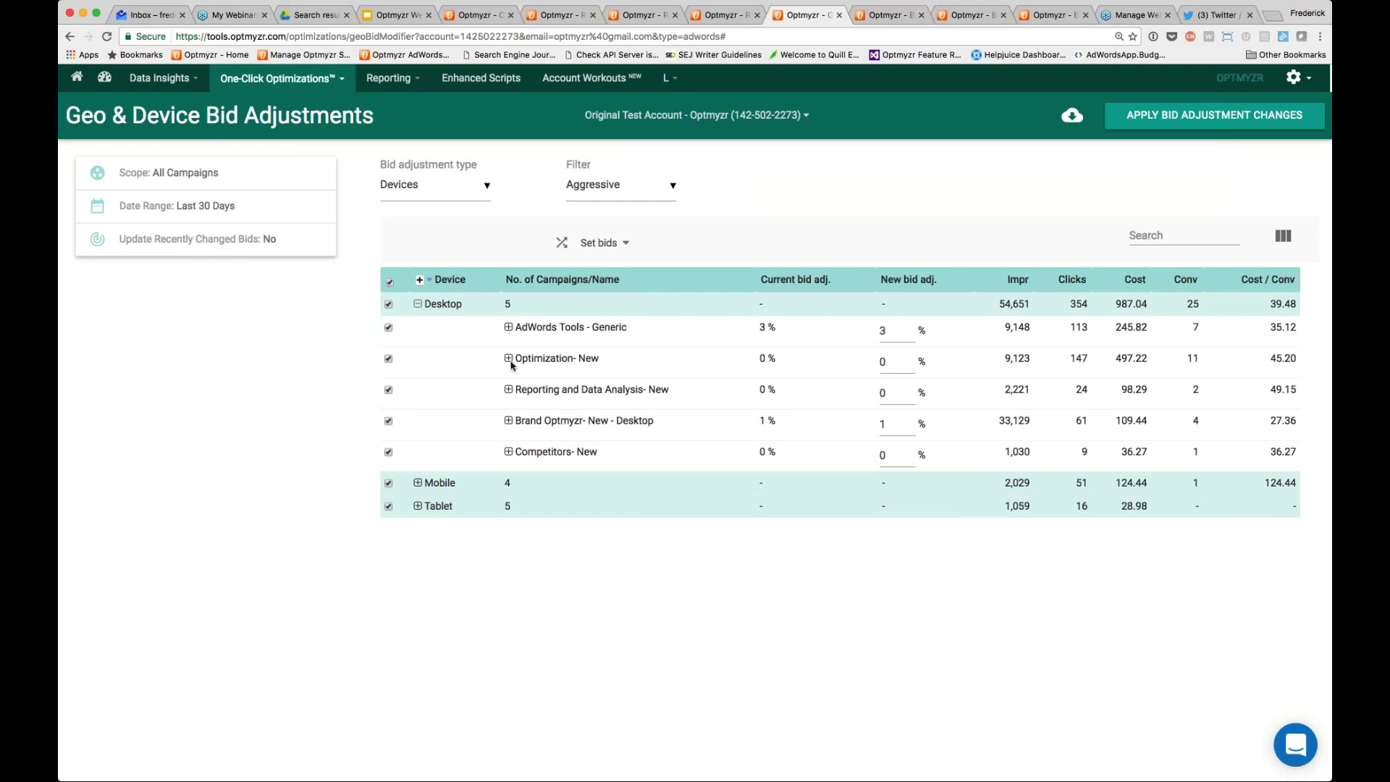
{"action": "left_click", "coordinate": [509, 327]}
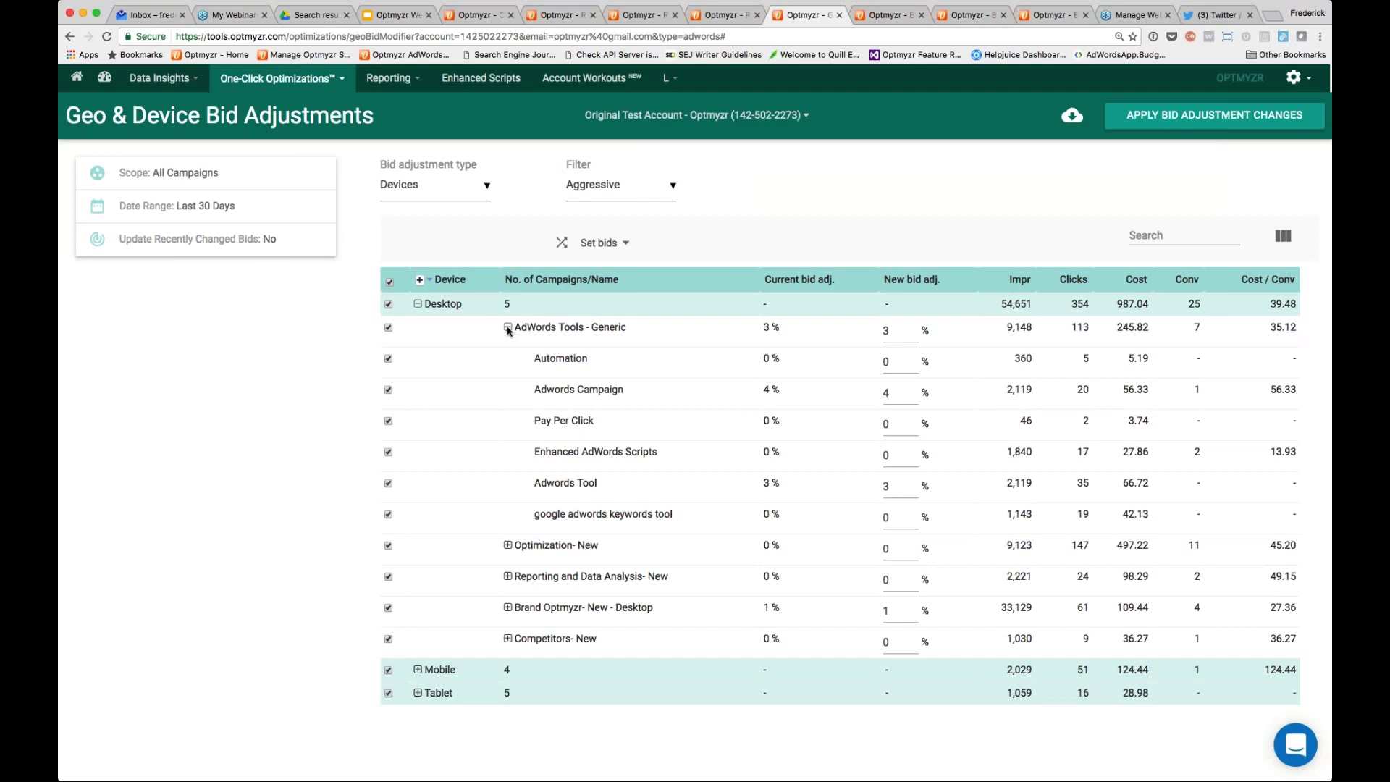
{"action": "left_click", "coordinate": [509, 328]}
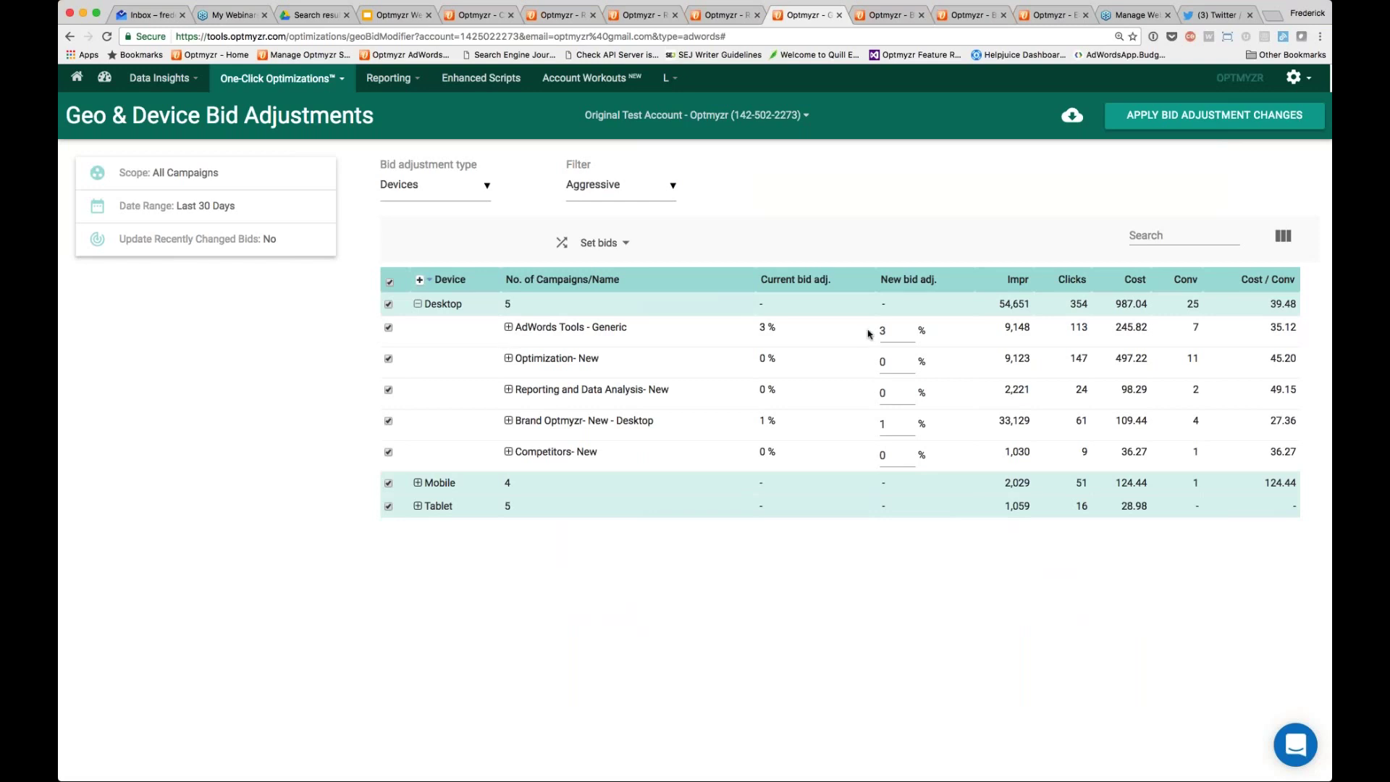
- Set the new Desktop bid adjustment for the AdWords Tools - Generic campaign to -50%
{"action": "left_click_drag", "start_coordinate": [1297, 328], "coordinate": [1273, 329]}
{"action": "left_click_drag", "start_coordinate": [896, 330], "coordinate": [858, 330]}
{"action": "type", "text": "-50"}
{"action": "key", "text": "Tab"}
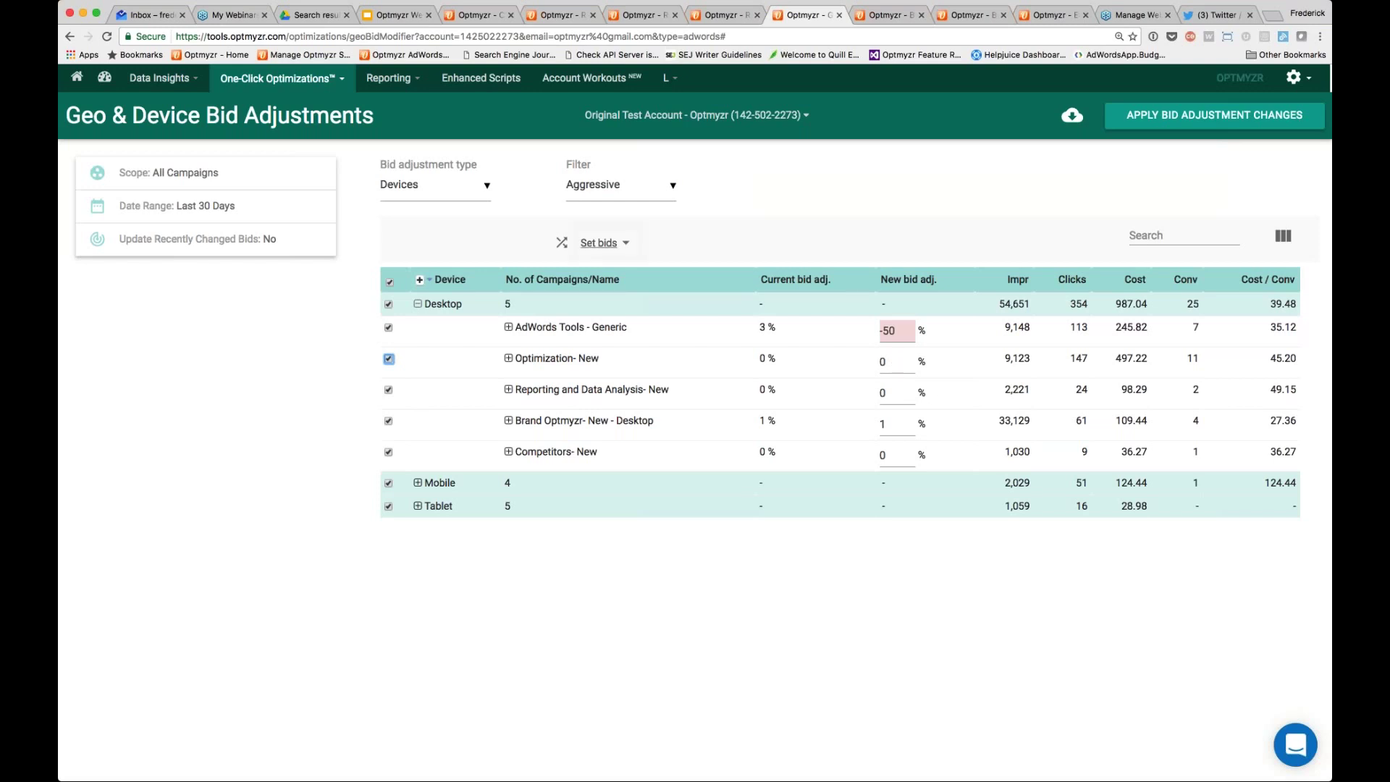
- Auto-calculate the device bid adjustments for a Cost/Conv goal of 20, with an adjustment range of -90% to 900%
{"action": "left_click", "coordinate": [624, 246]}
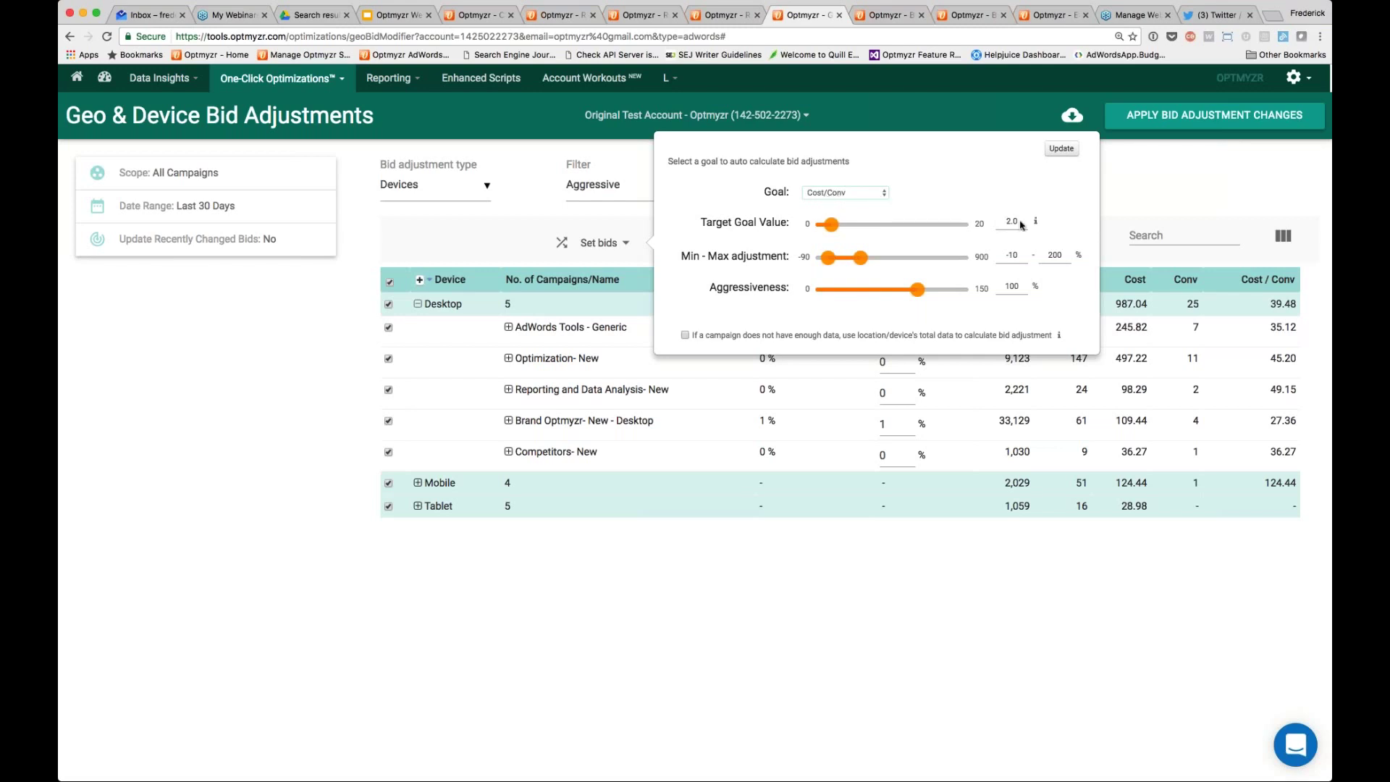
{"action": "left_click_drag", "start_coordinate": [1021, 225], "coordinate": [991, 219]}
{"action": "type", "text": "0"}
{"action": "key", "text": "Tab"}
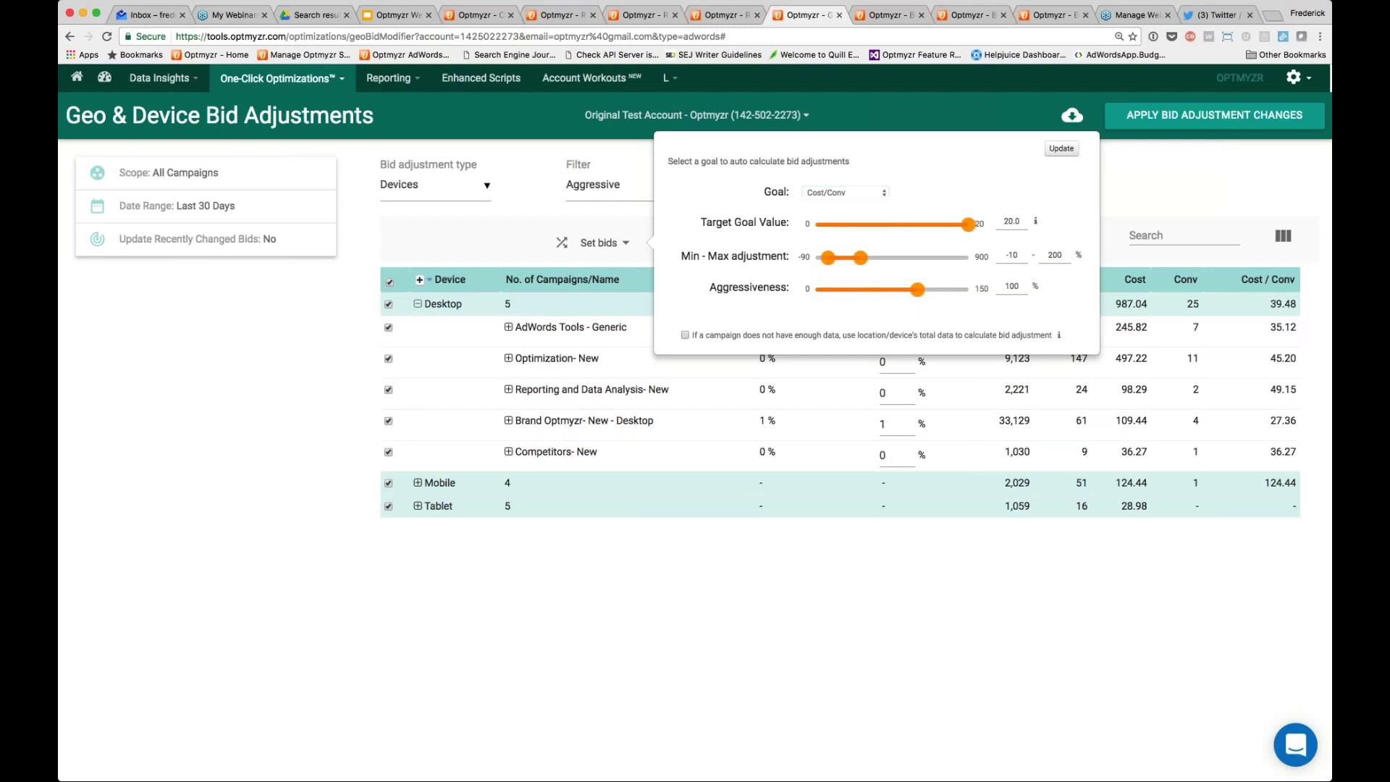
{"action": "left_click_drag", "start_coordinate": [820, 261], "coordinate": [970, 259]}
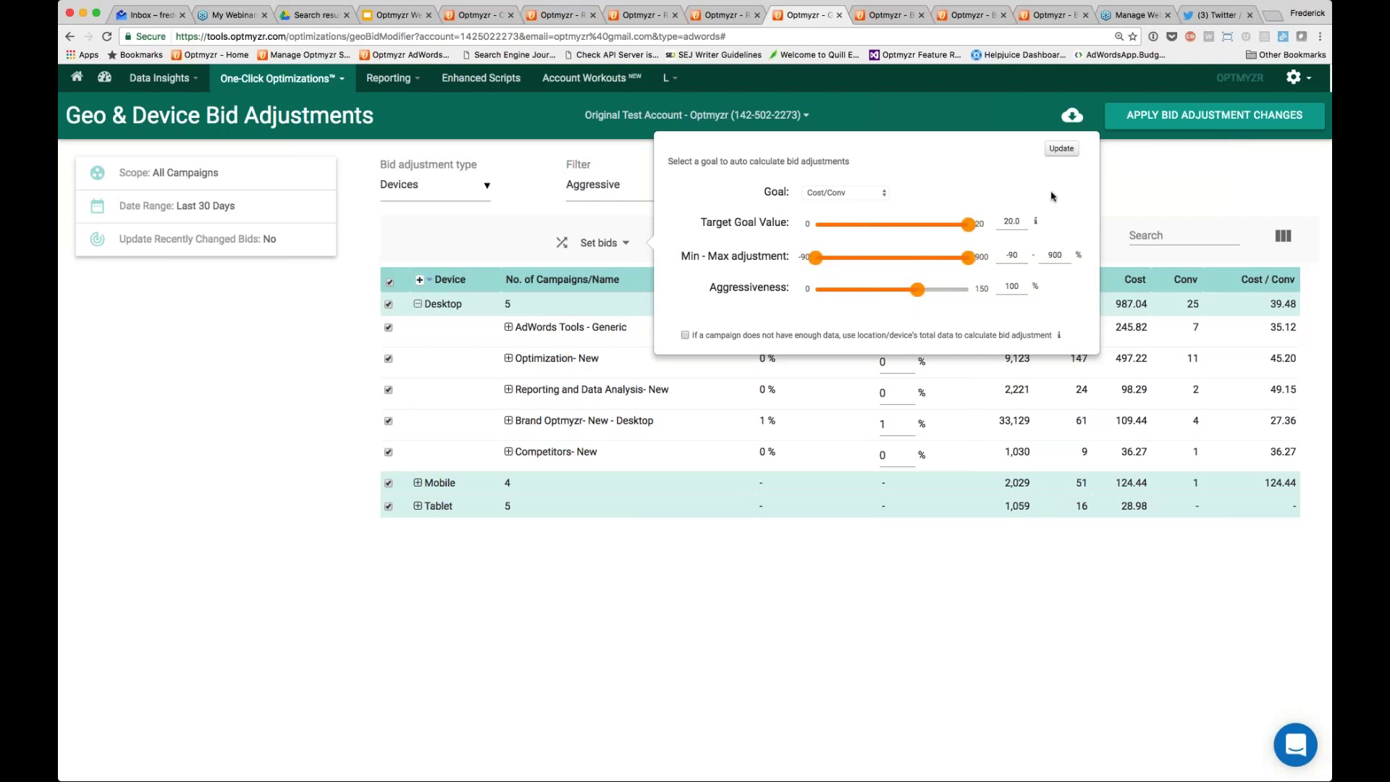
{"action": "left_click", "coordinate": [1062, 150]}
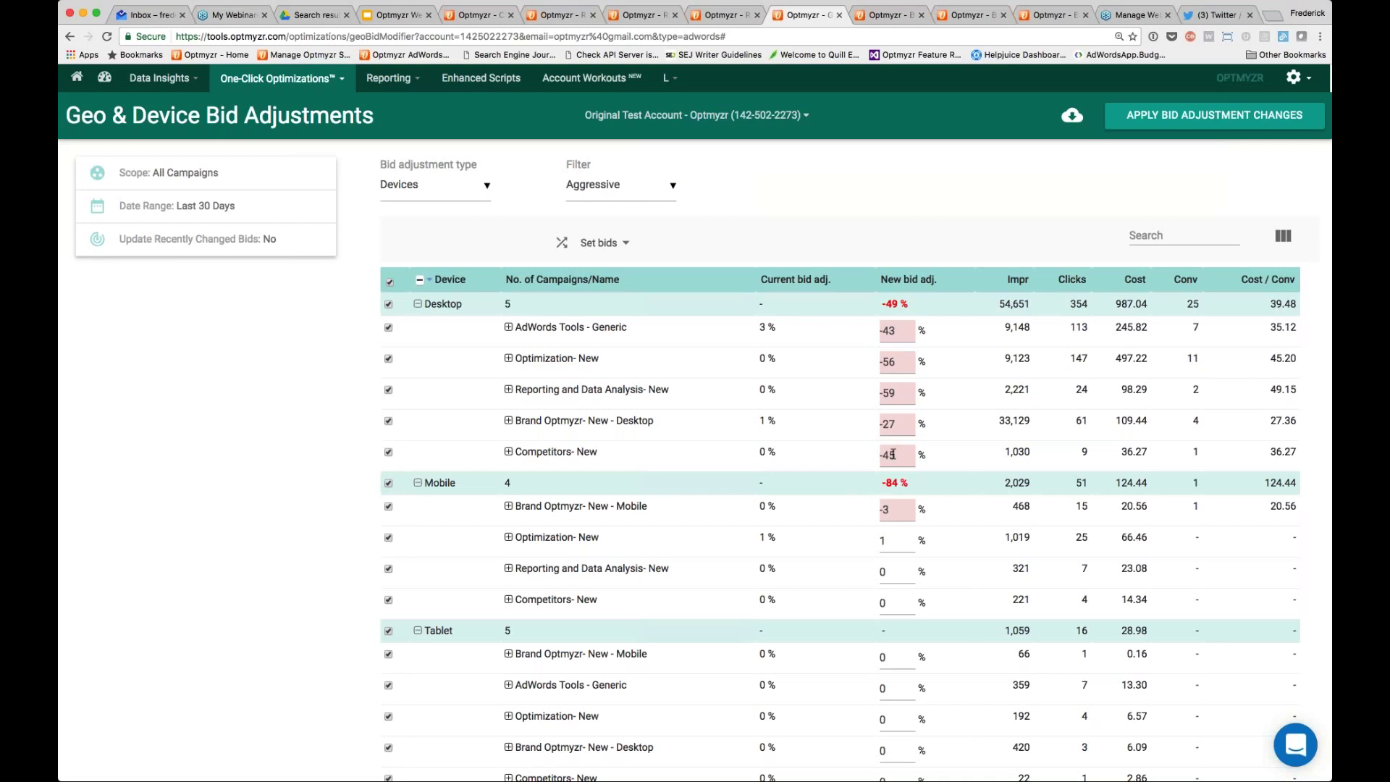
- Create a new personal filter limiting the device table to campaigns with at least 3 conversions, and hide the filter settings
{"action": "left_click_drag", "start_coordinate": [893, 455], "coordinate": [882, 454]}
{"action": "left_click", "coordinate": [621, 186]}
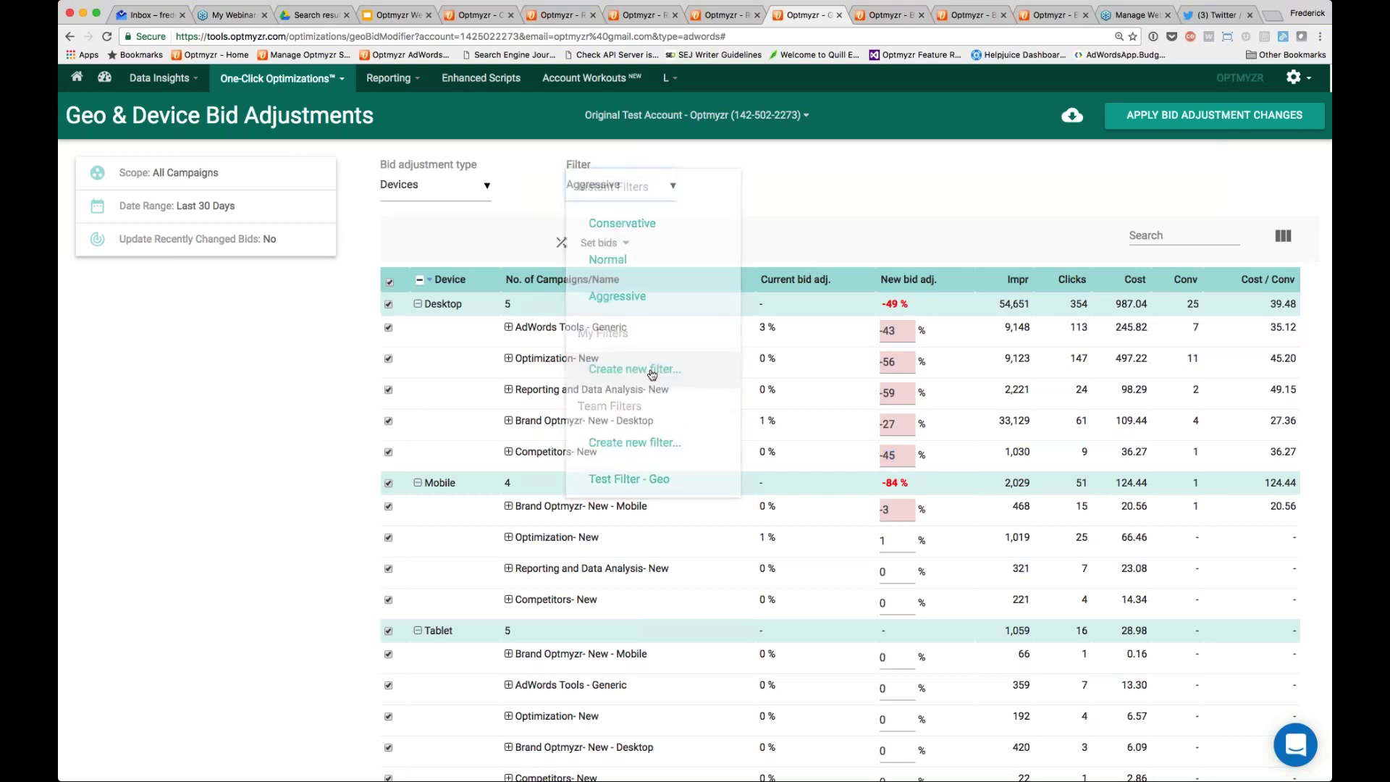
{"action": "left_click", "coordinate": [652, 375]}
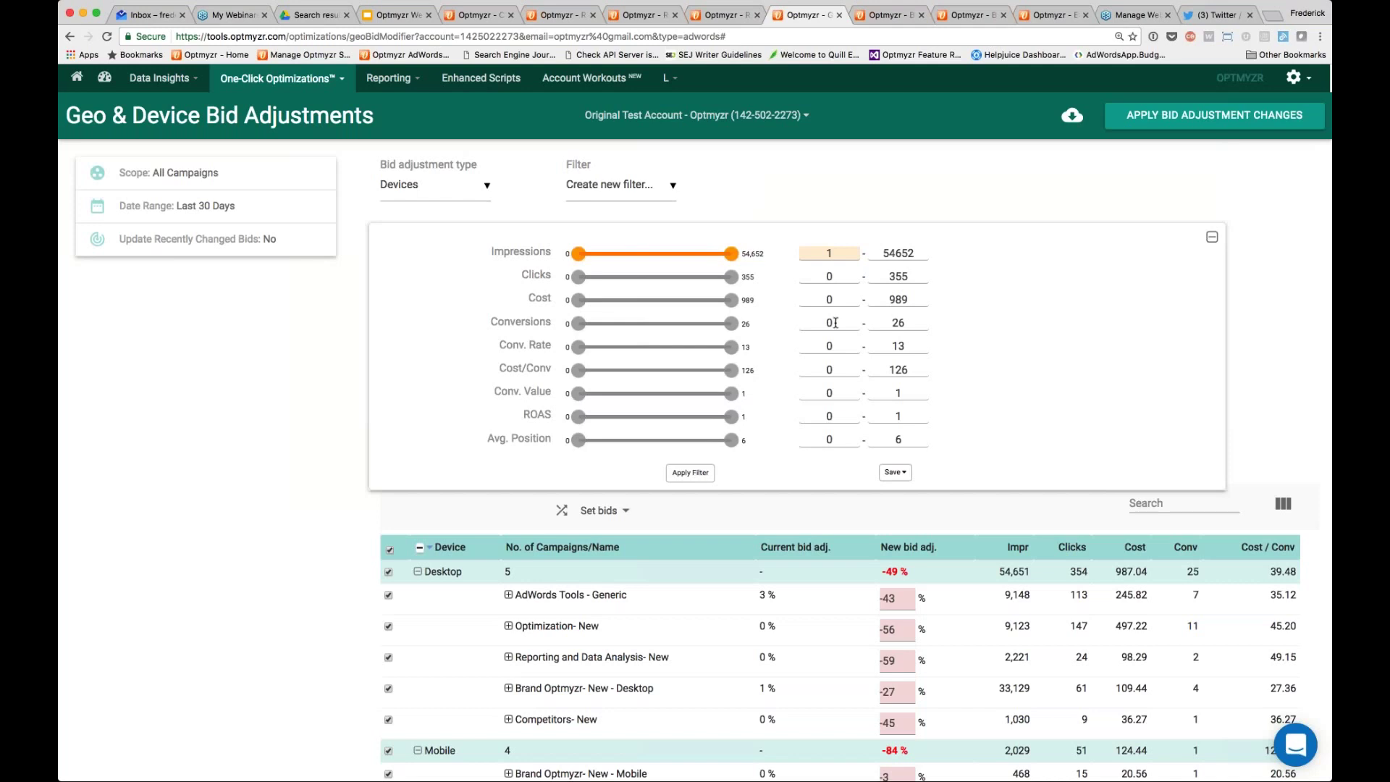
{"action": "left_click_drag", "start_coordinate": [836, 323], "coordinate": [801, 321]}
{"action": "type", "text": "3"}
{"action": "key", "text": "Return"}
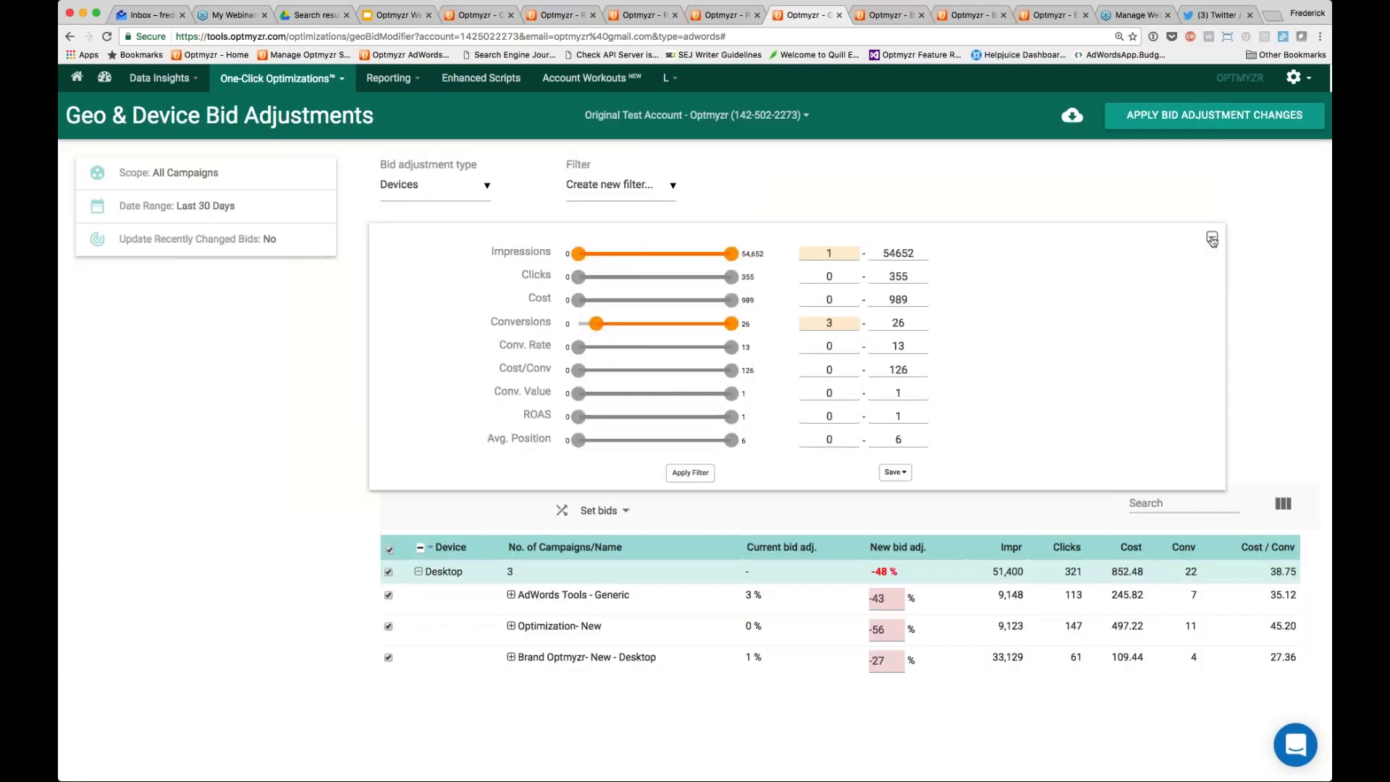
{"action": "left_click", "coordinate": [1213, 239]}
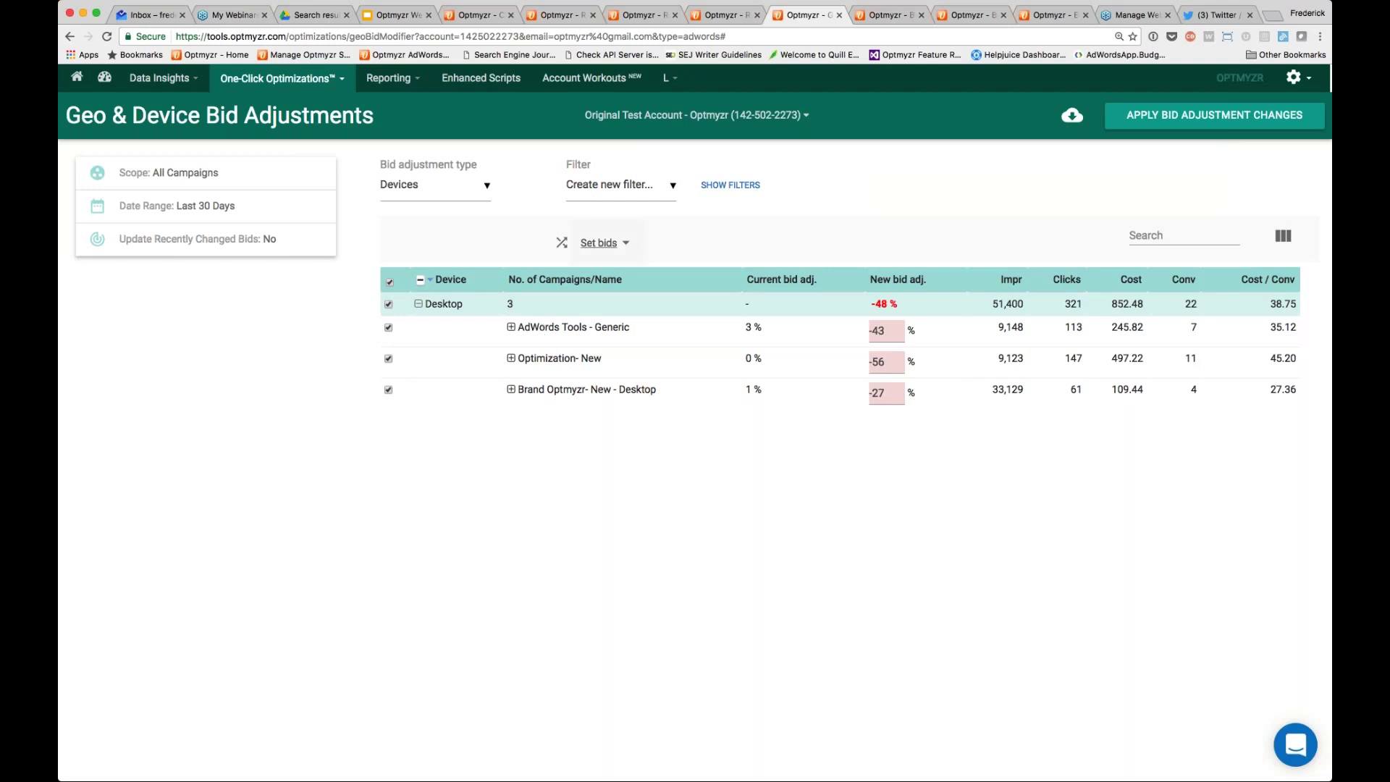
- Recalculate the device bid adjustments for a Cost/Conv target of 19.5, using location/device totals for campaigns without enough data
{"action": "left_click", "coordinate": [624, 245]}
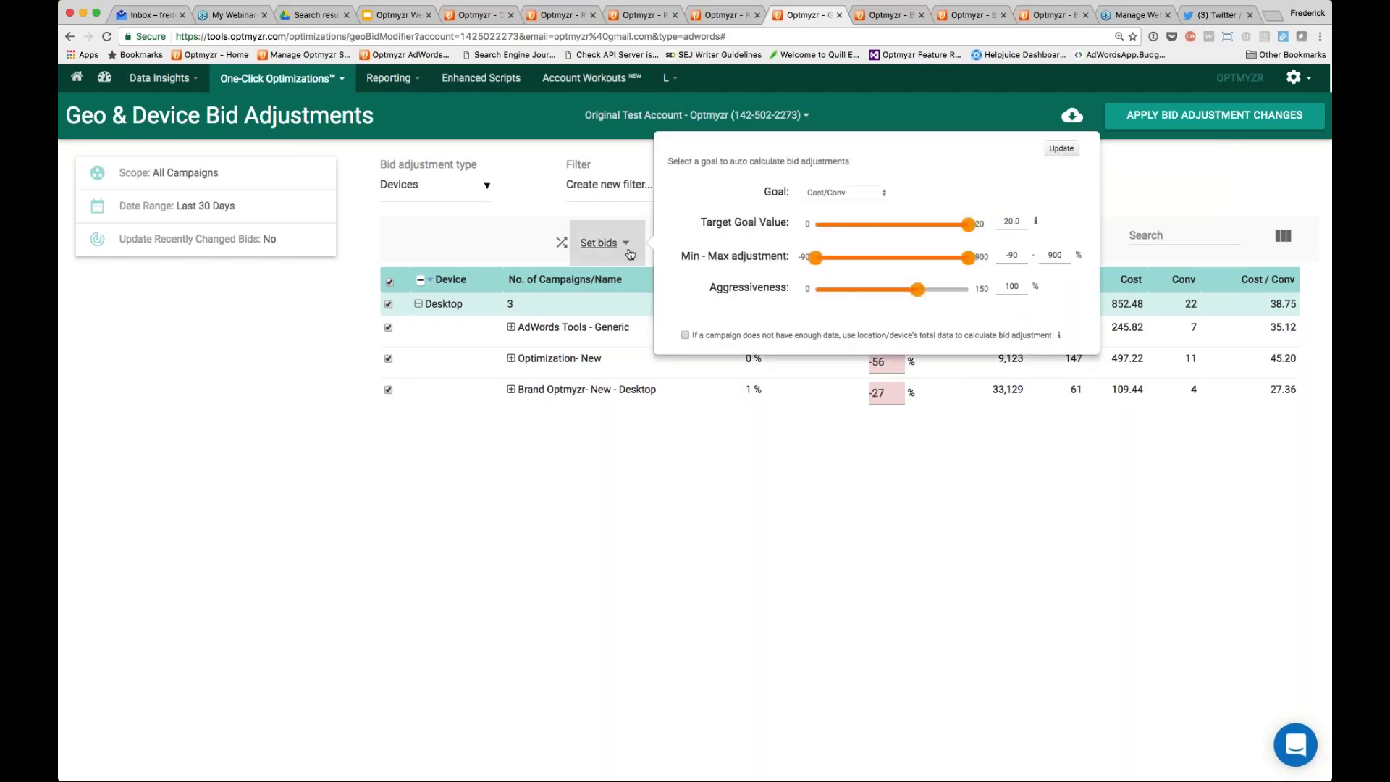
{"action": "left_click_drag", "start_coordinate": [968, 224], "coordinate": [965, 226]}
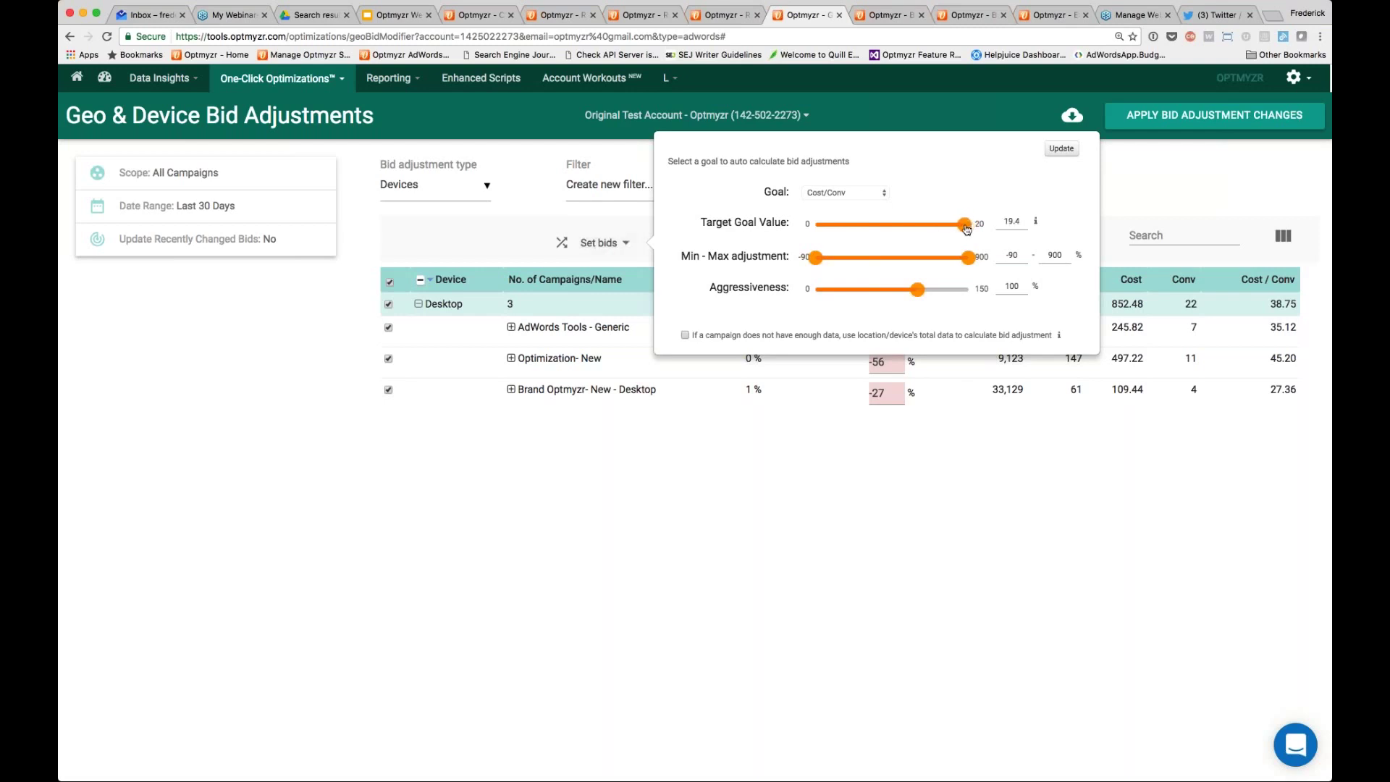
{"action": "left_click", "coordinate": [686, 335]}
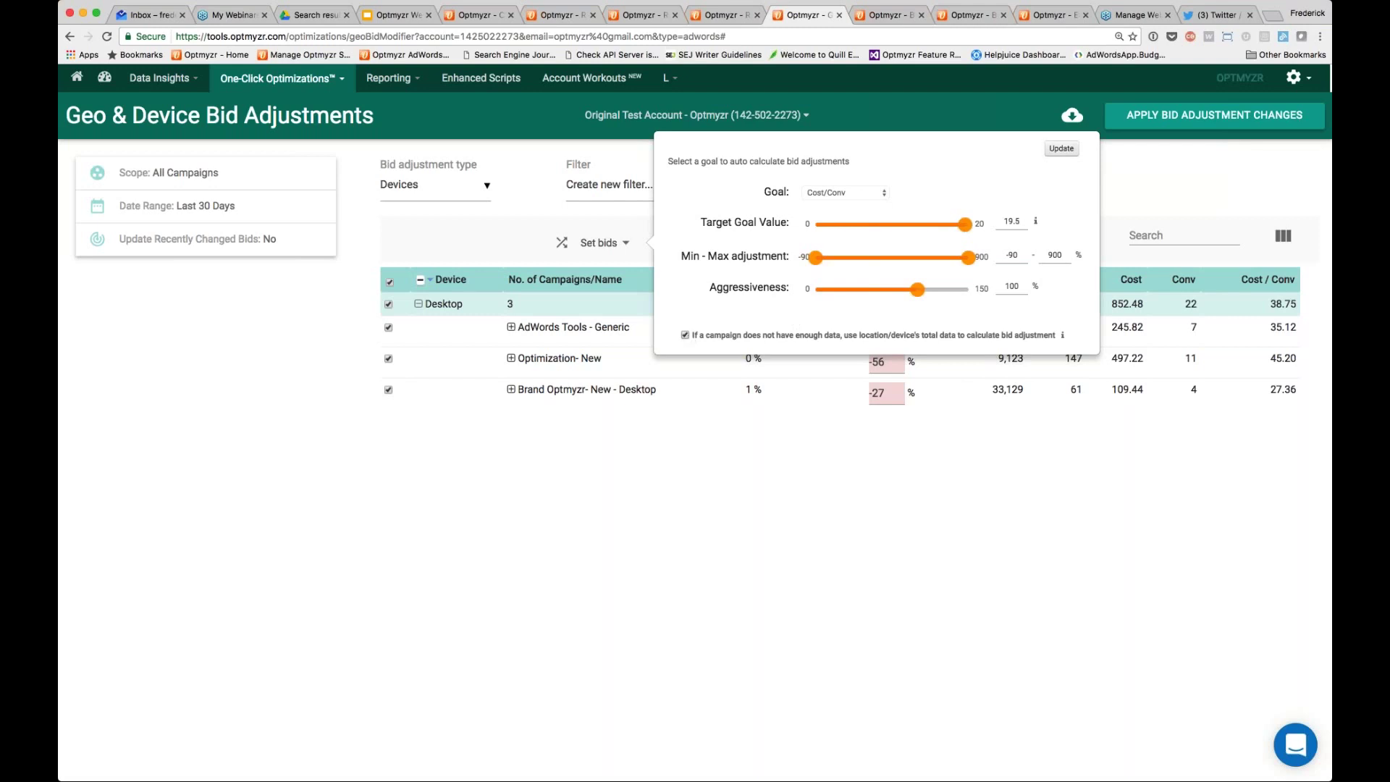
{"action": "left_click", "coordinate": [1062, 148]}
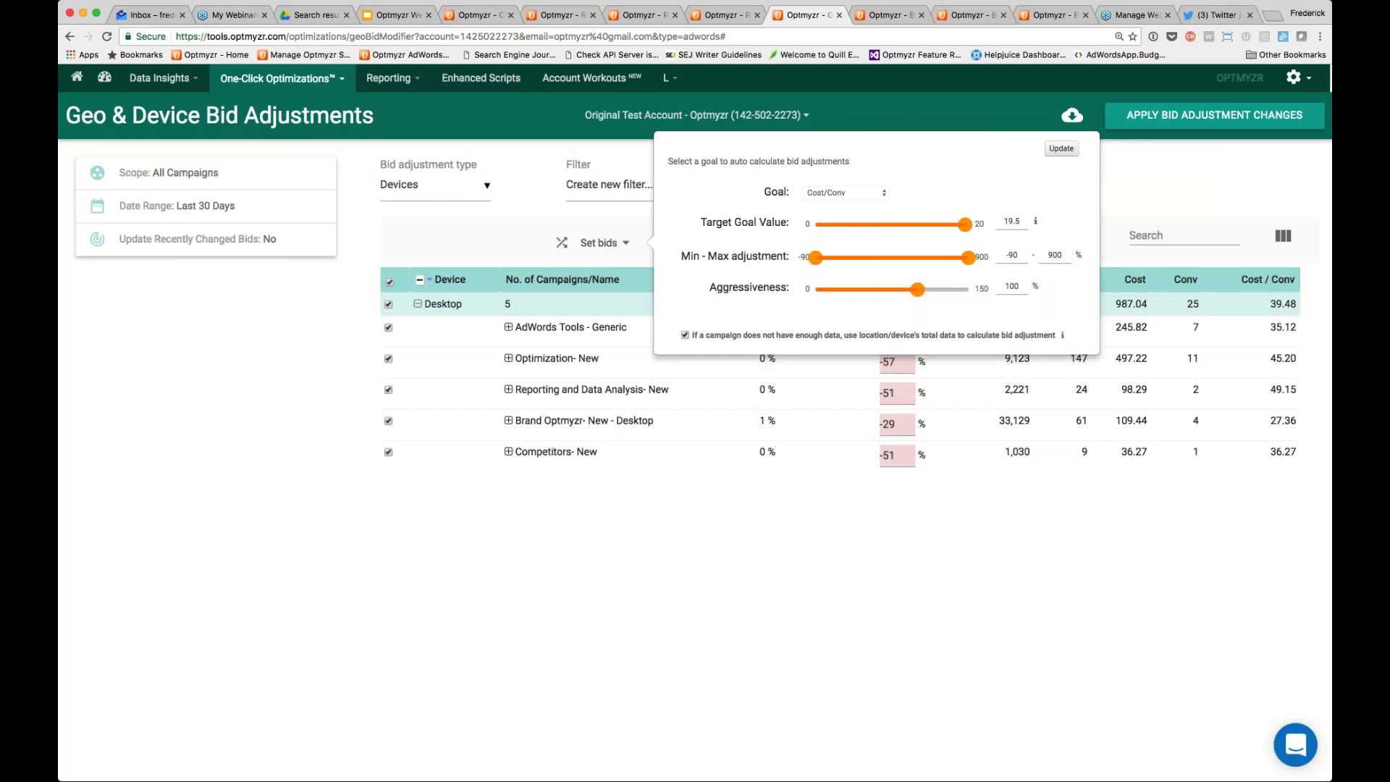
- Set the Cost/Conv target goal value to 20, update the device bid adjustments and close the settings
{"action": "double_click", "coordinate": [1009, 220]}
{"action": "type", "text": "20"}
{"action": "left_click", "coordinate": [1062, 147]}
{"action": "left_click", "coordinate": [1148, 186]}
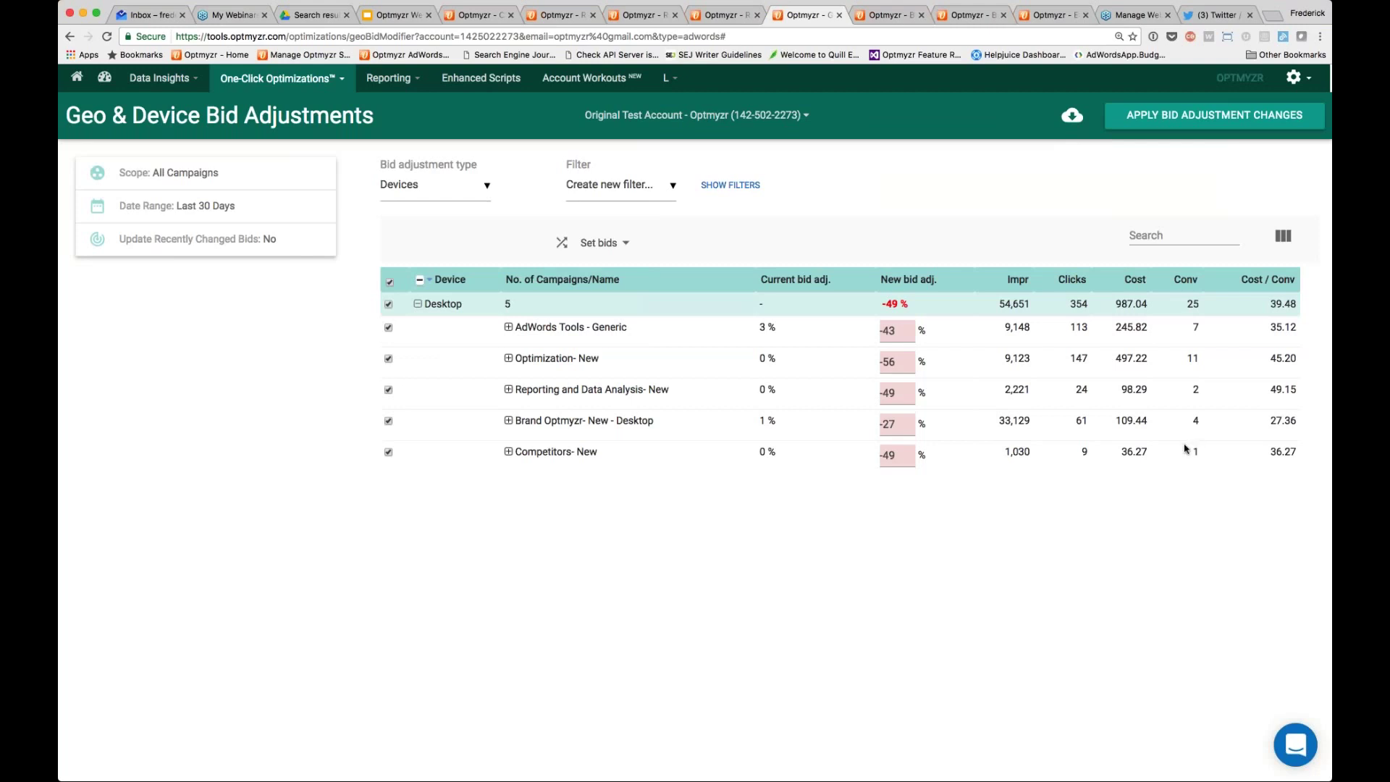
- Compare the conversions and new bid adjustments of the Desktop campaigns Competitors- New and Reporting and Data Analysis- New
{"action": "left_click_drag", "start_coordinate": [1185, 449], "coordinate": [942, 453]}
{"action": "left_click", "coordinate": [943, 452]}
{"action": "left_click_drag", "start_coordinate": [1203, 390], "coordinate": [778, 401]}
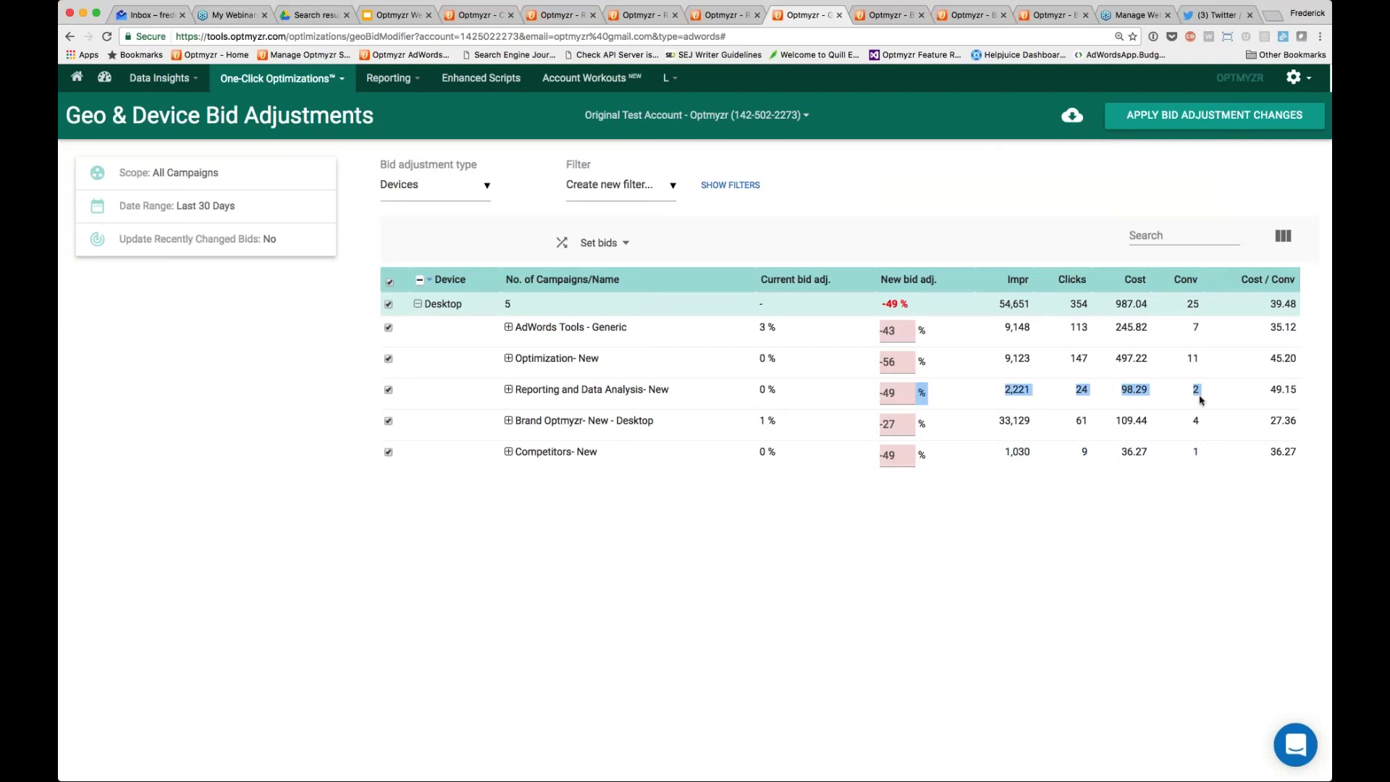
{"action": "left_click", "coordinate": [891, 391]}
{"action": "left_click", "coordinate": [890, 454]}
{"action": "double_click", "coordinate": [890, 454]}
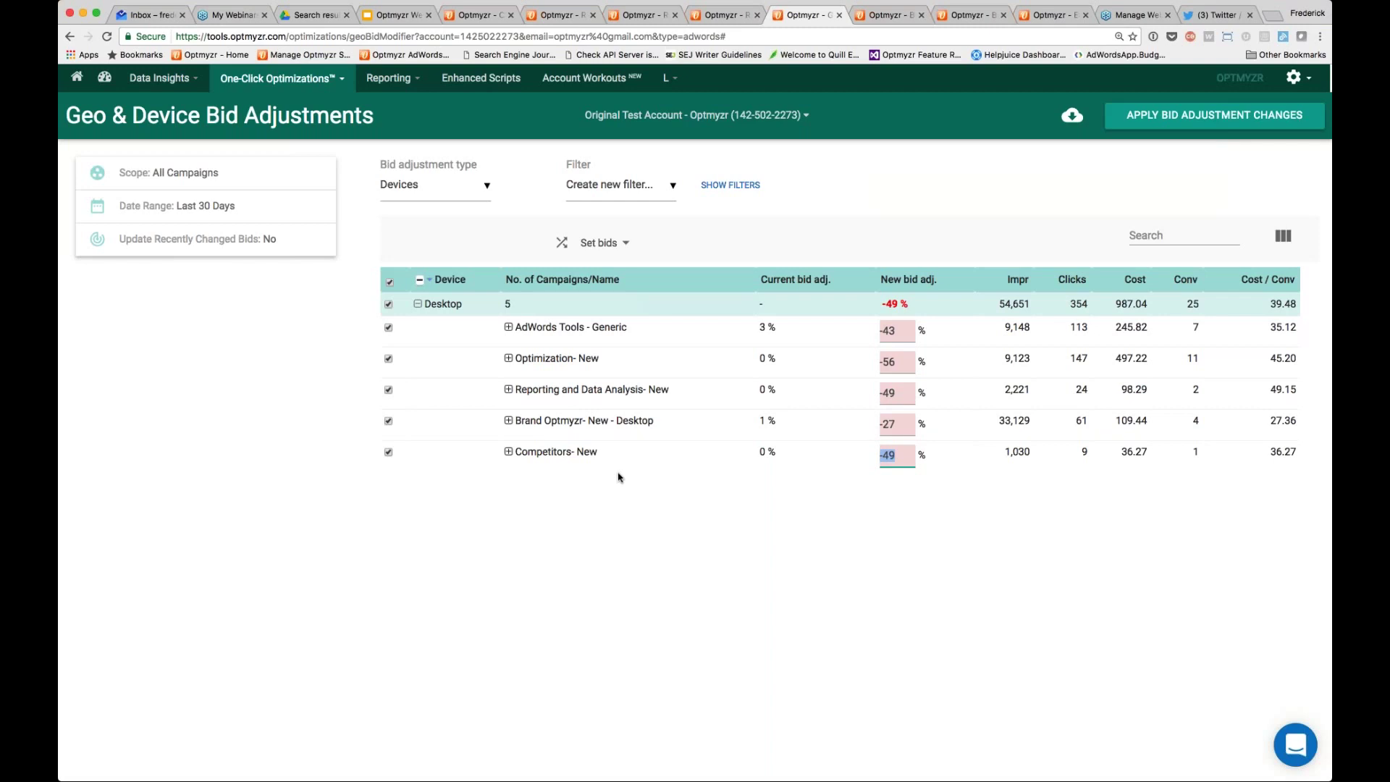
- Load the bid adjustments of type Country, collapse all country groups and expand only Australia
{"action": "left_click", "coordinate": [434, 185]}
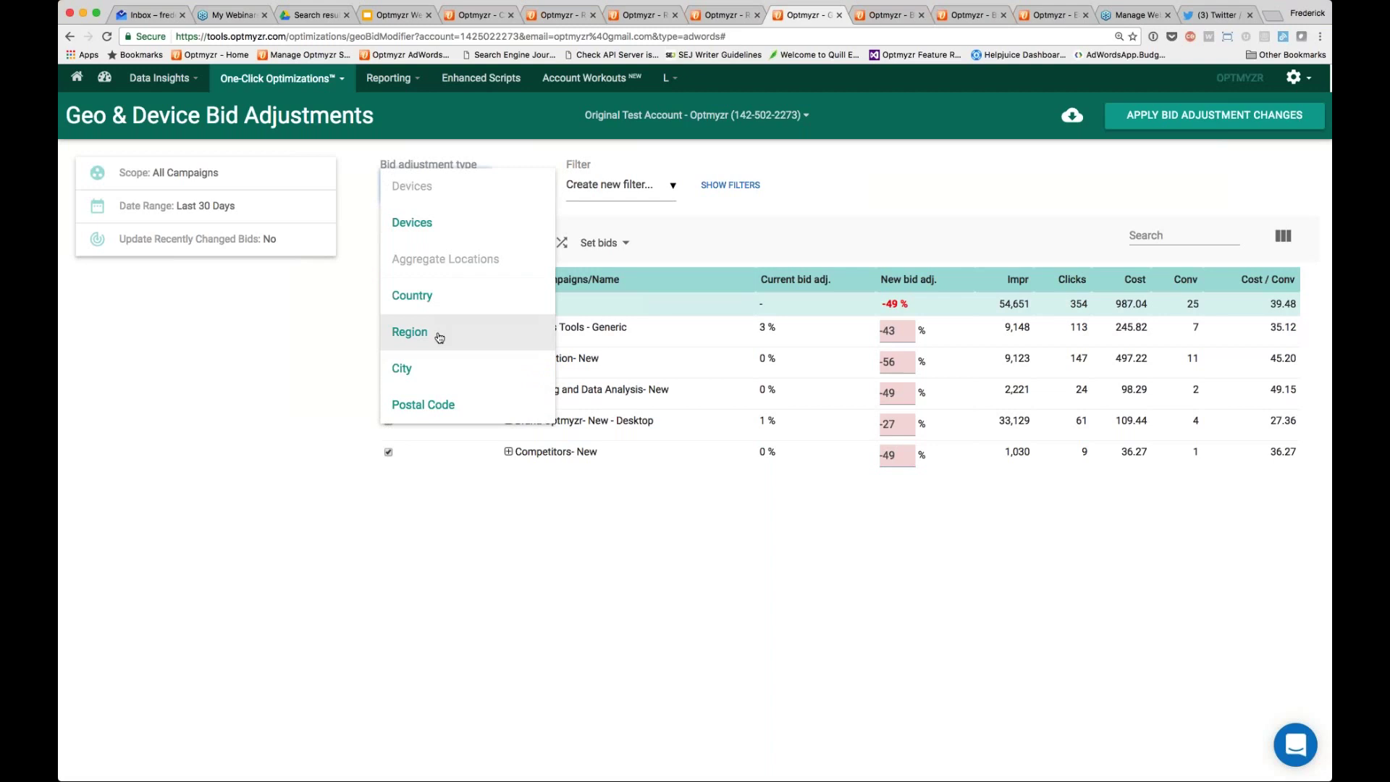
{"action": "left_click", "coordinate": [439, 300]}
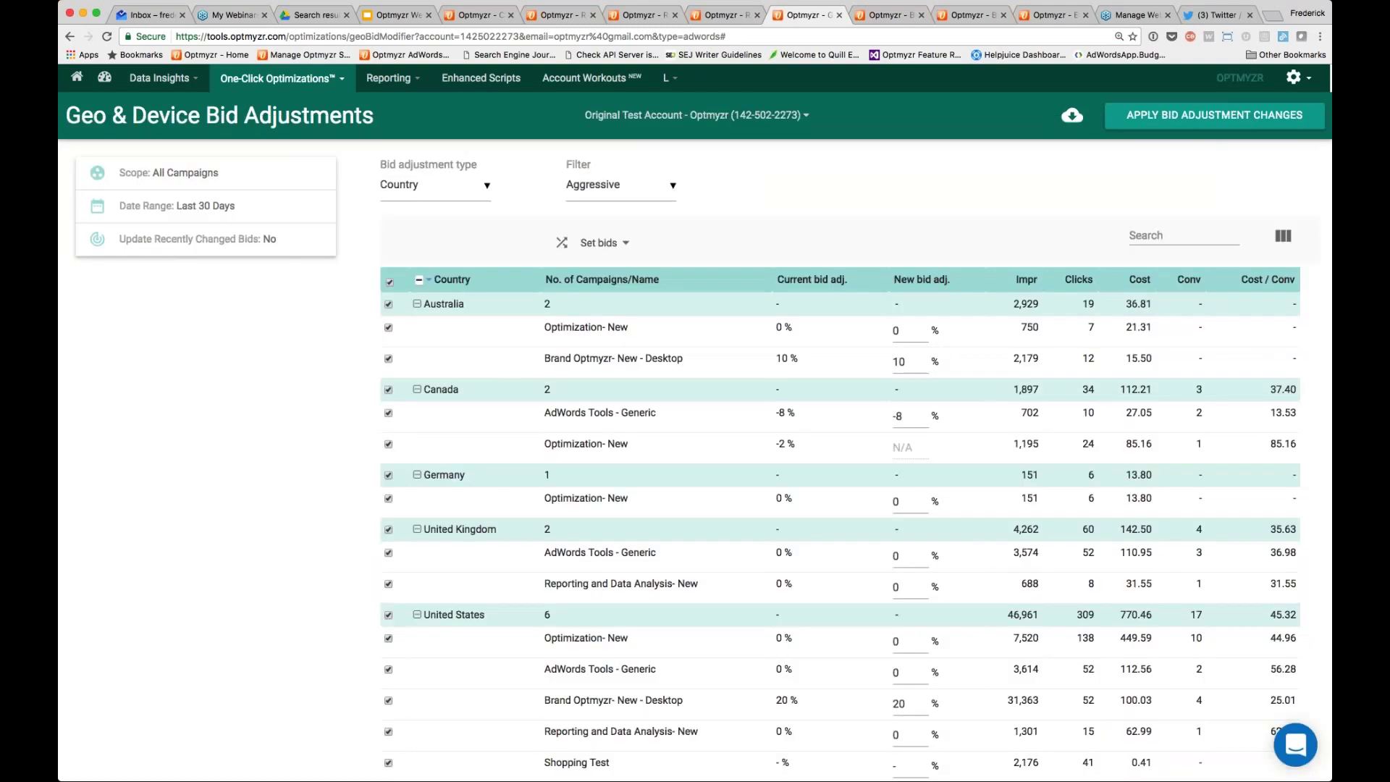
{"action": "left_click", "coordinate": [420, 282]}
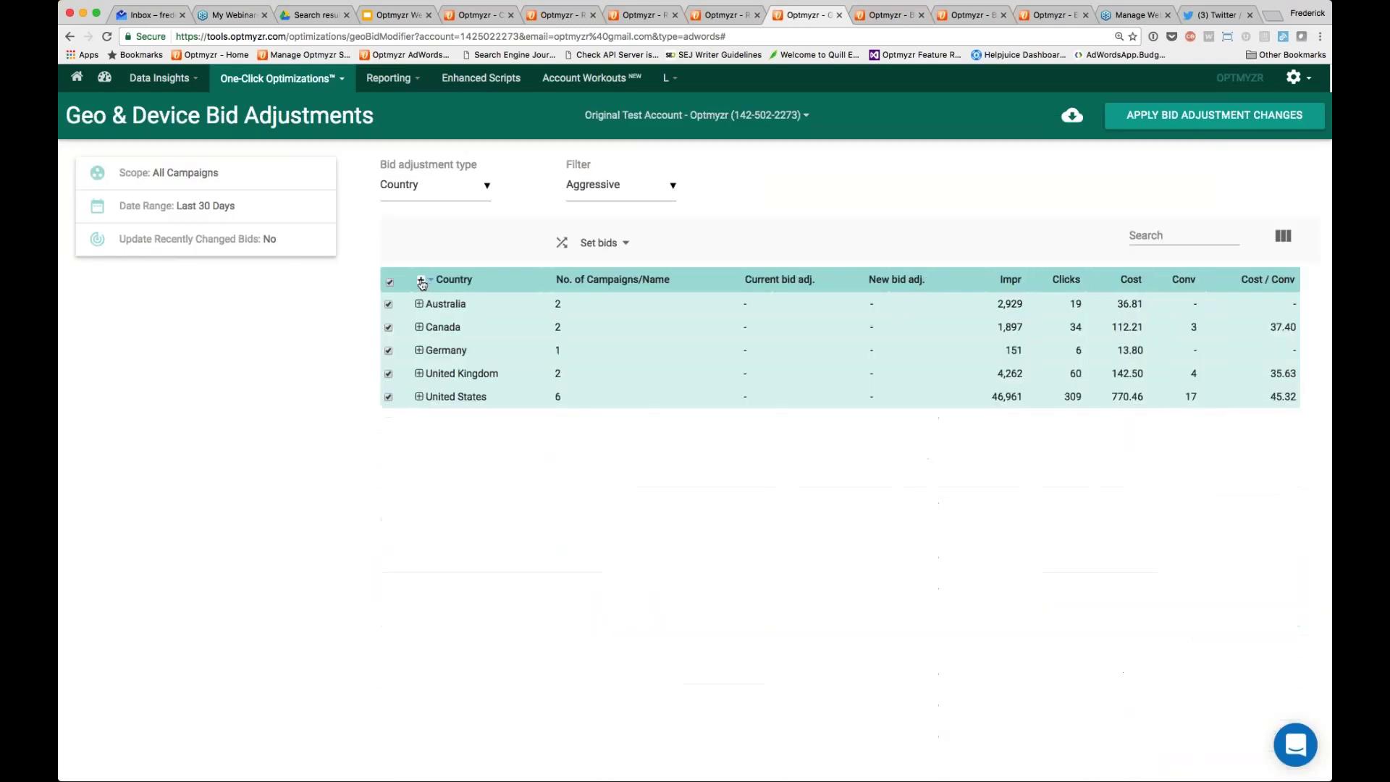
{"action": "left_click", "coordinate": [488, 187]}
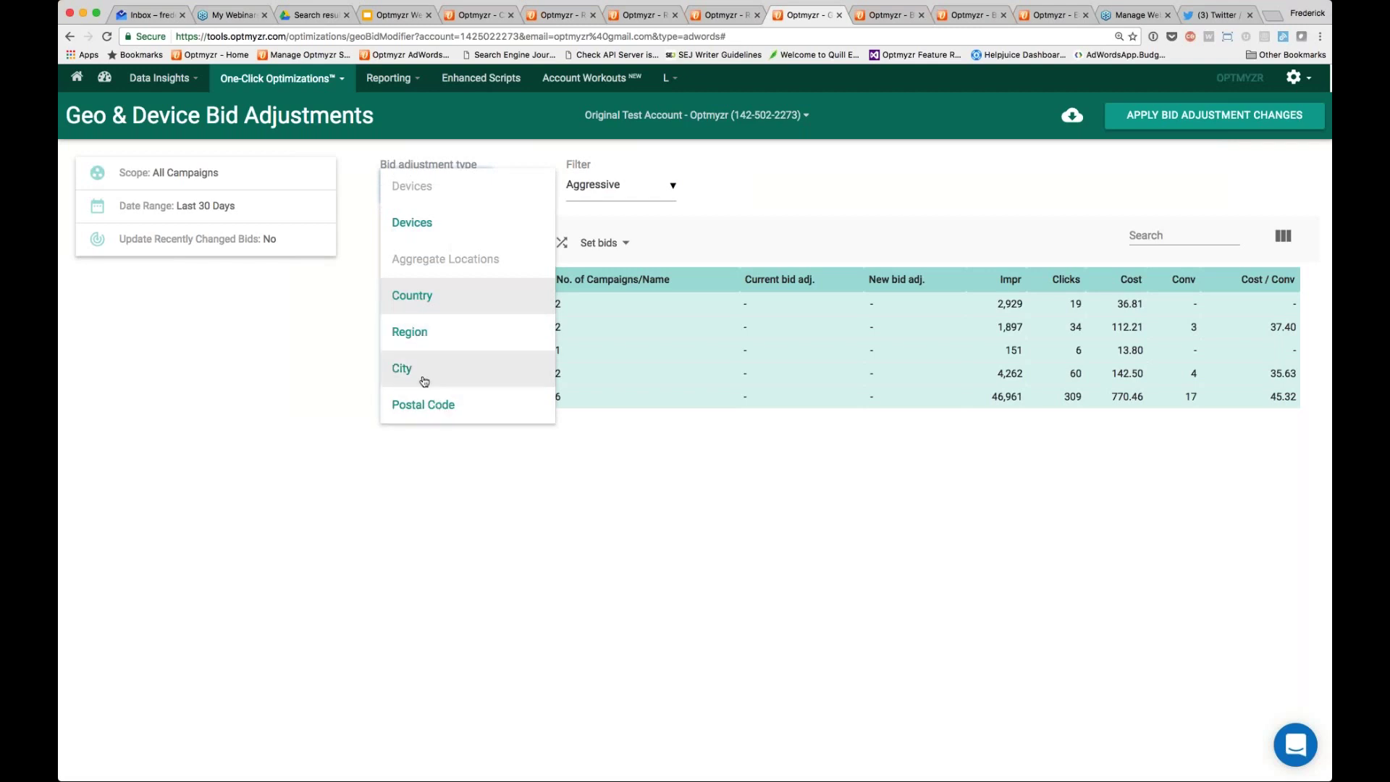
{"action": "left_click", "coordinate": [358, 268]}
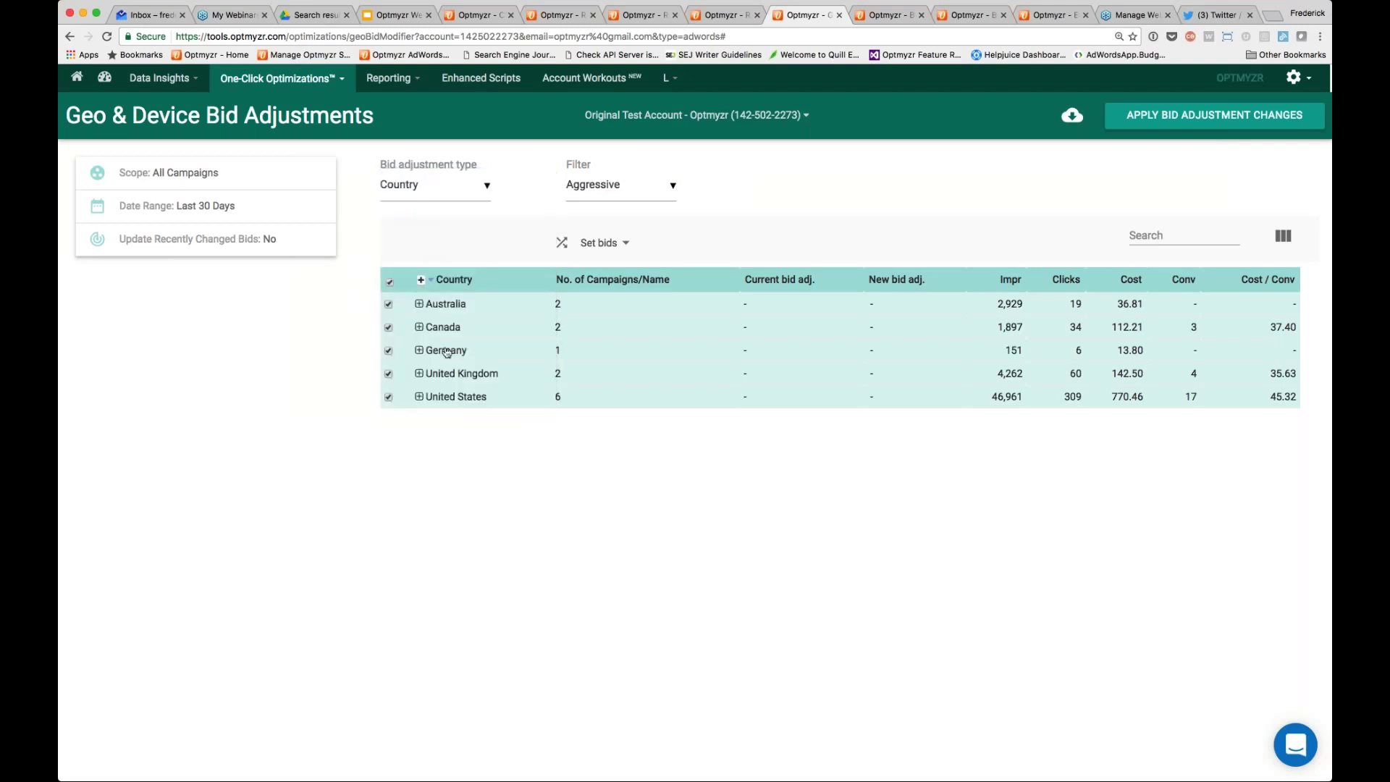
{"action": "left_click", "coordinate": [418, 305]}
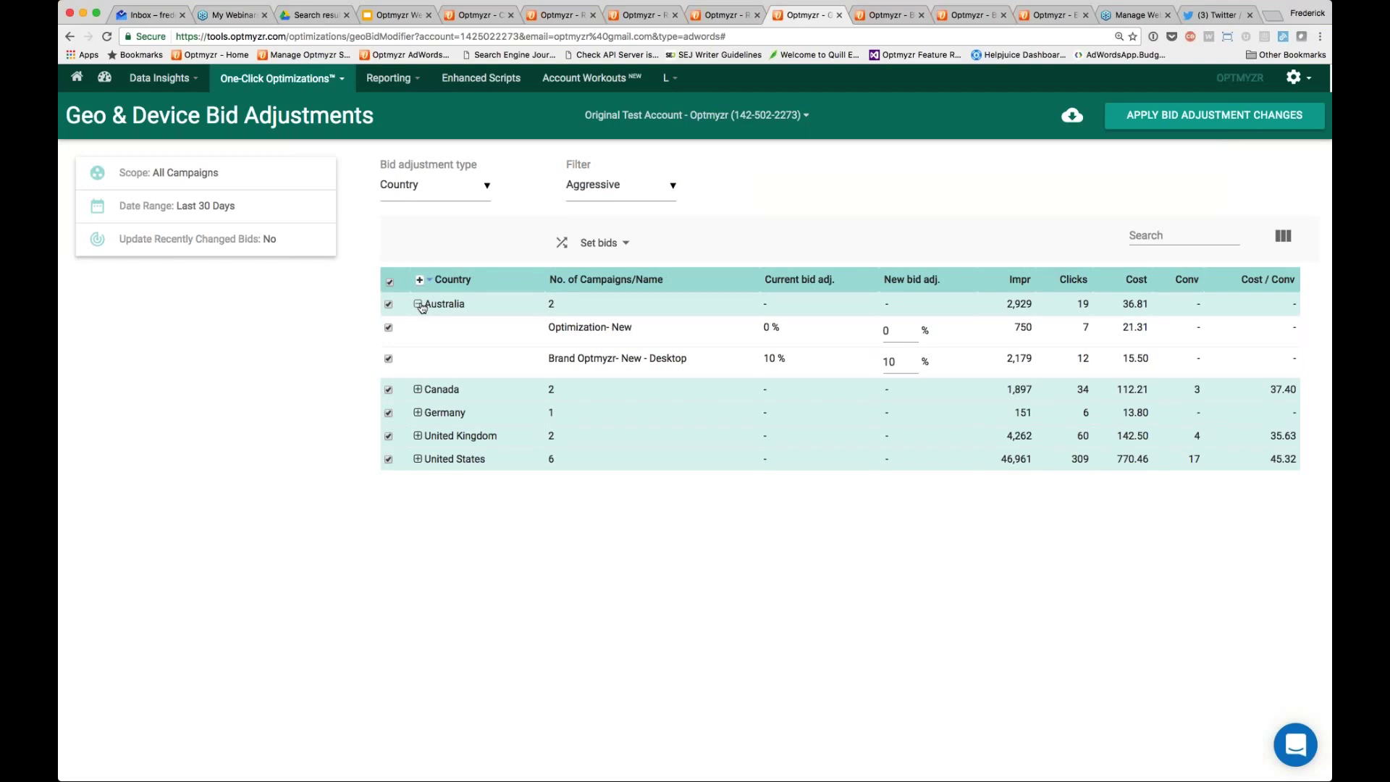
- Review the goal settings for calculating country bid adjustments and the available bid adjustment types
{"action": "left_click", "coordinate": [599, 243]}
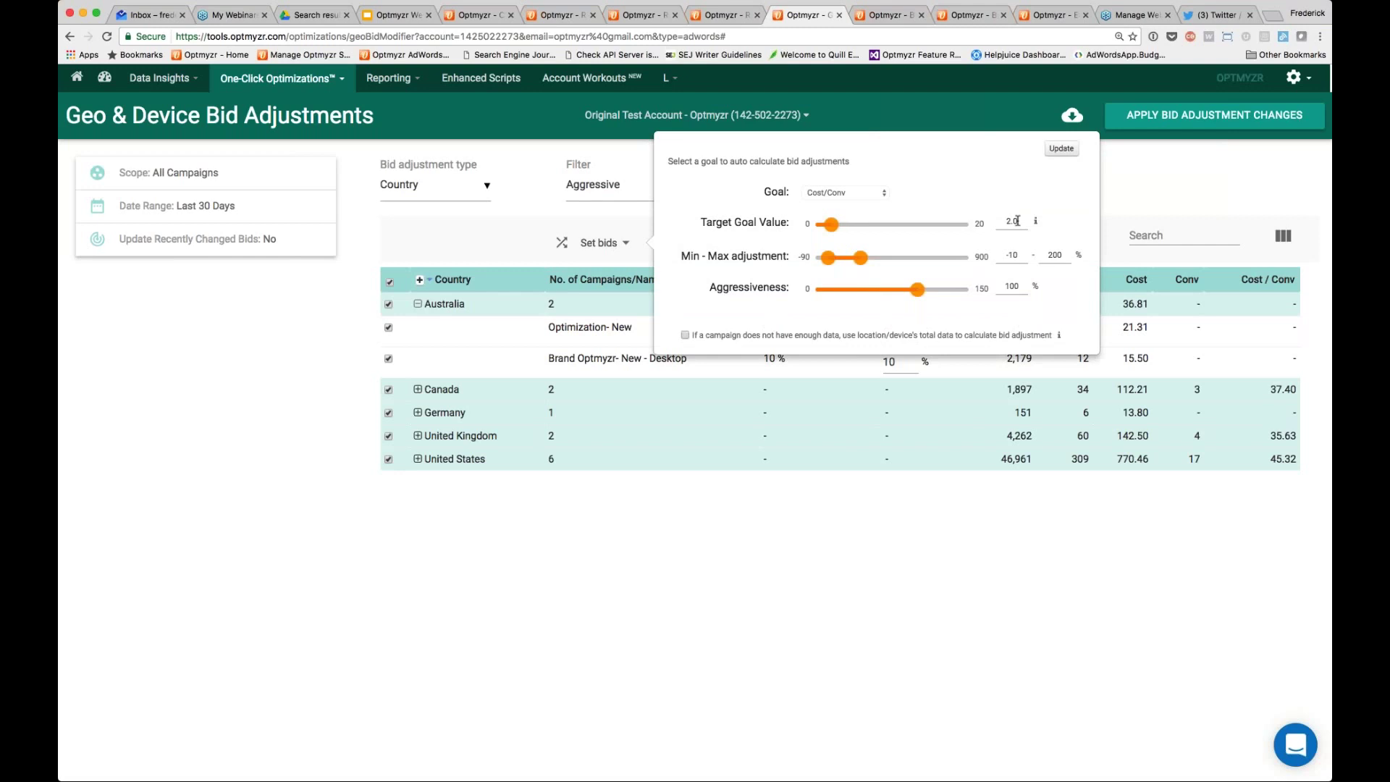
{"action": "left_click", "coordinate": [1125, 164]}
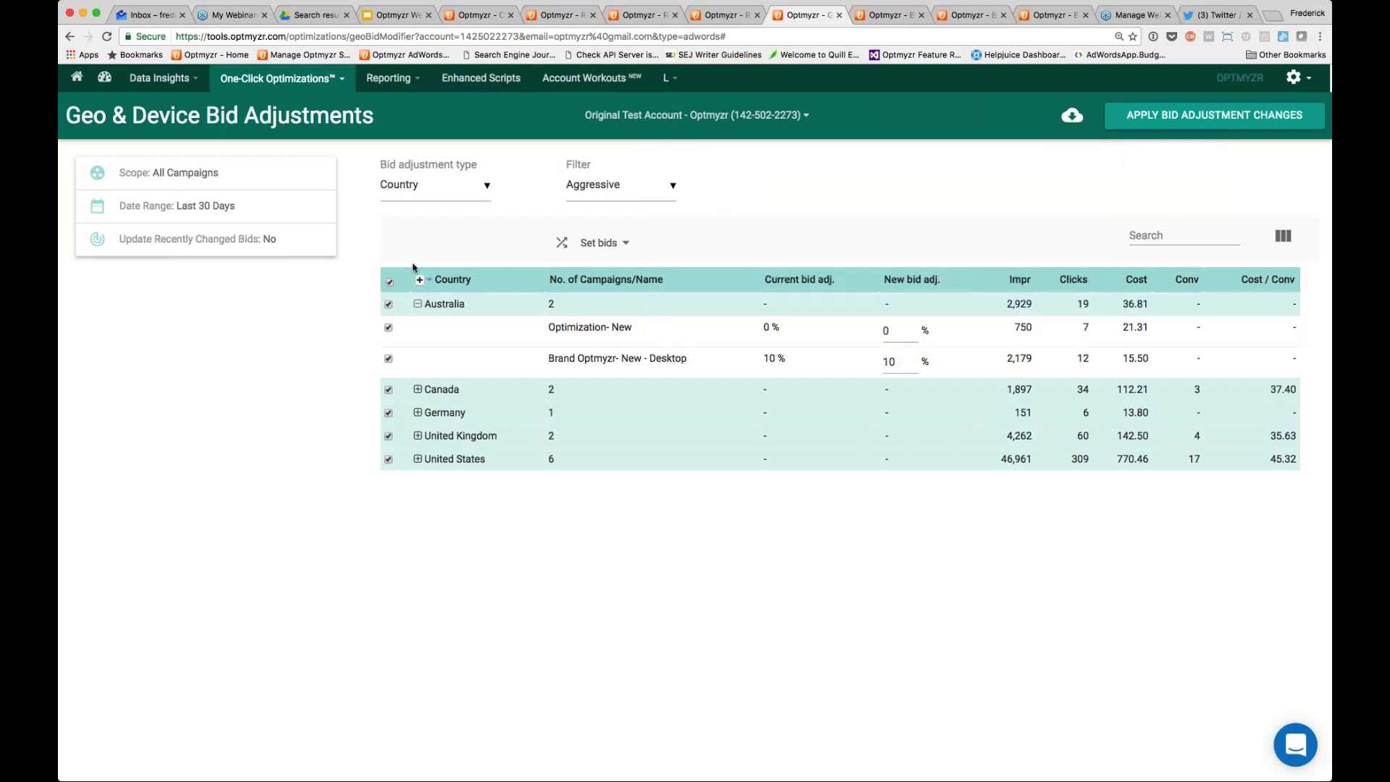
{"action": "left_click", "coordinate": [551, 185]}
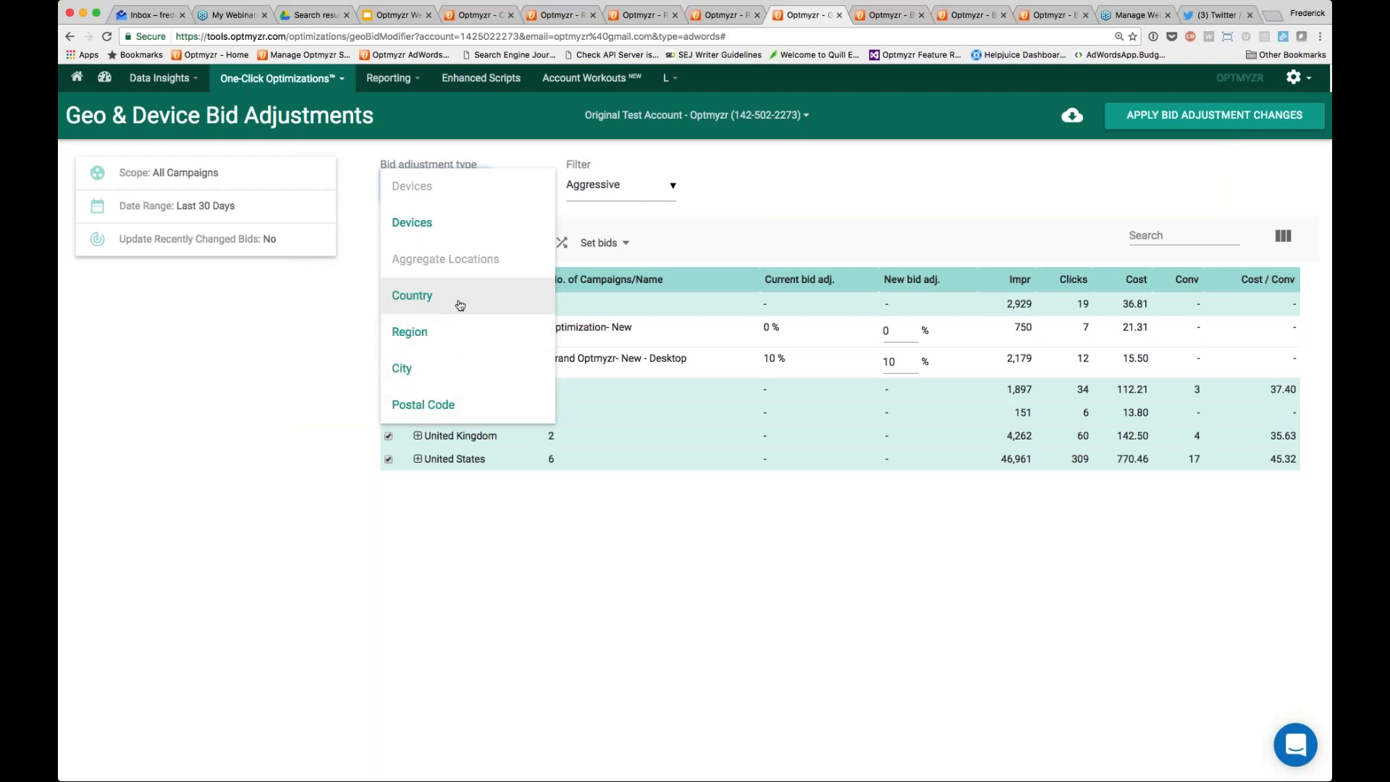
{"action": "left_click", "coordinate": [838, 194]}
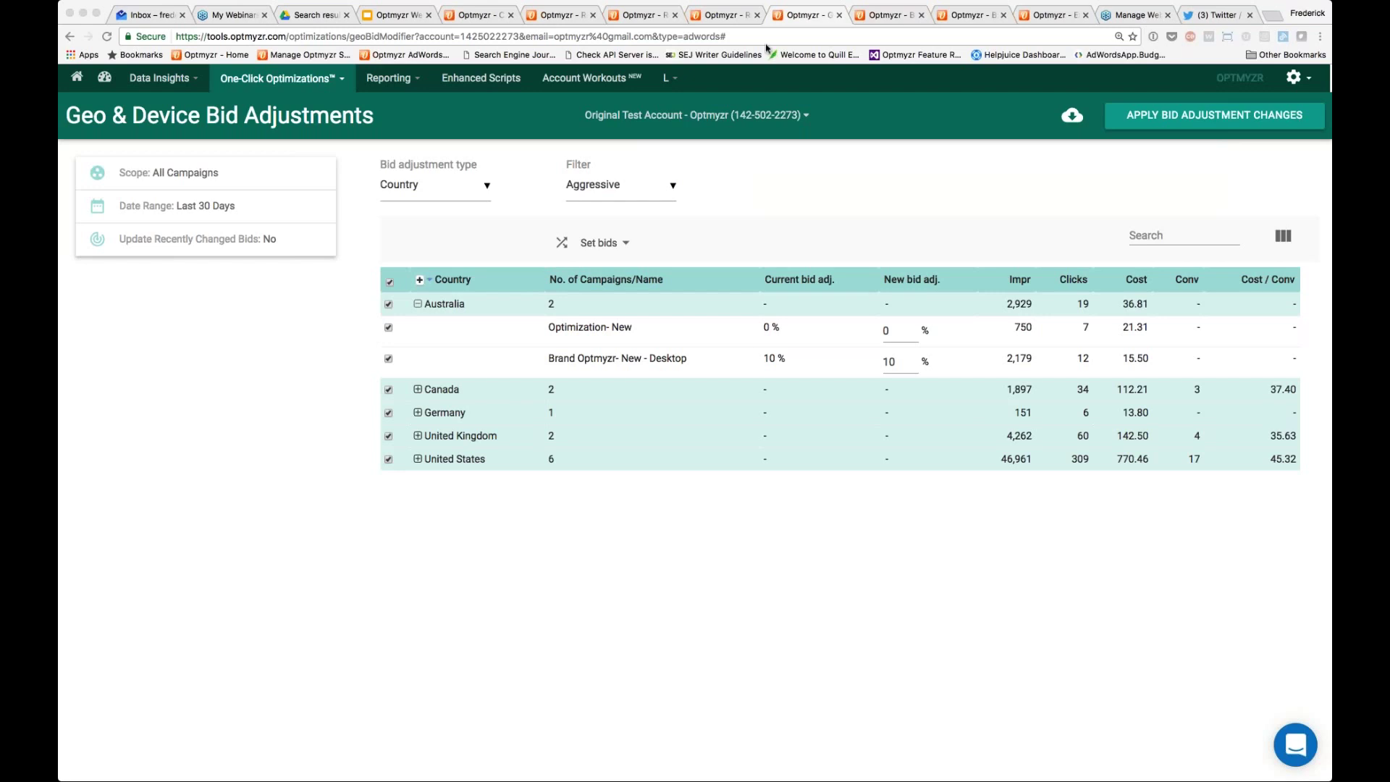
- Switch to the Rule Engine and open the first rule of the last Group 5 for editing
{"action": "left_click", "coordinate": [635, 20]}
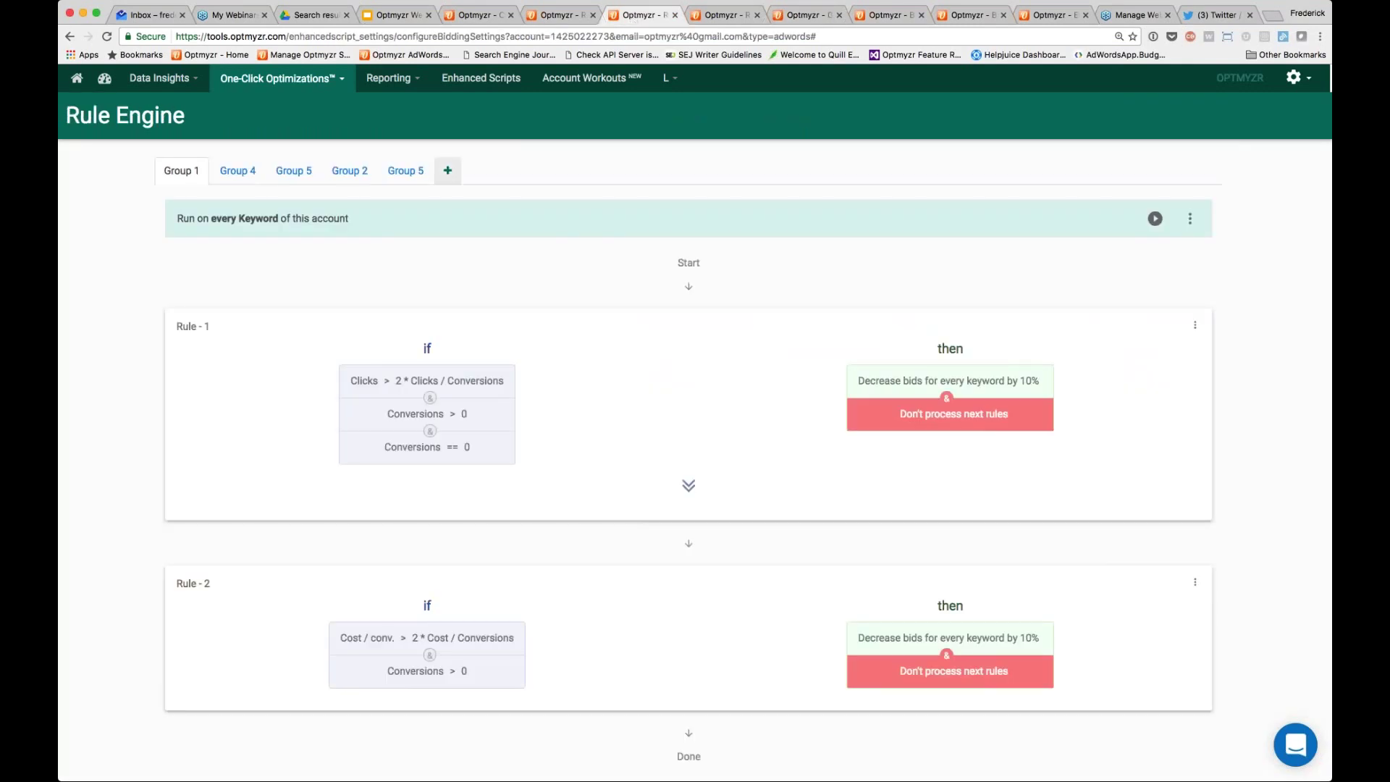
{"action": "left_click", "coordinate": [405, 171]}
{"action": "left_click", "coordinate": [1196, 325]}
{"action": "left_click", "coordinate": [1211, 347]}
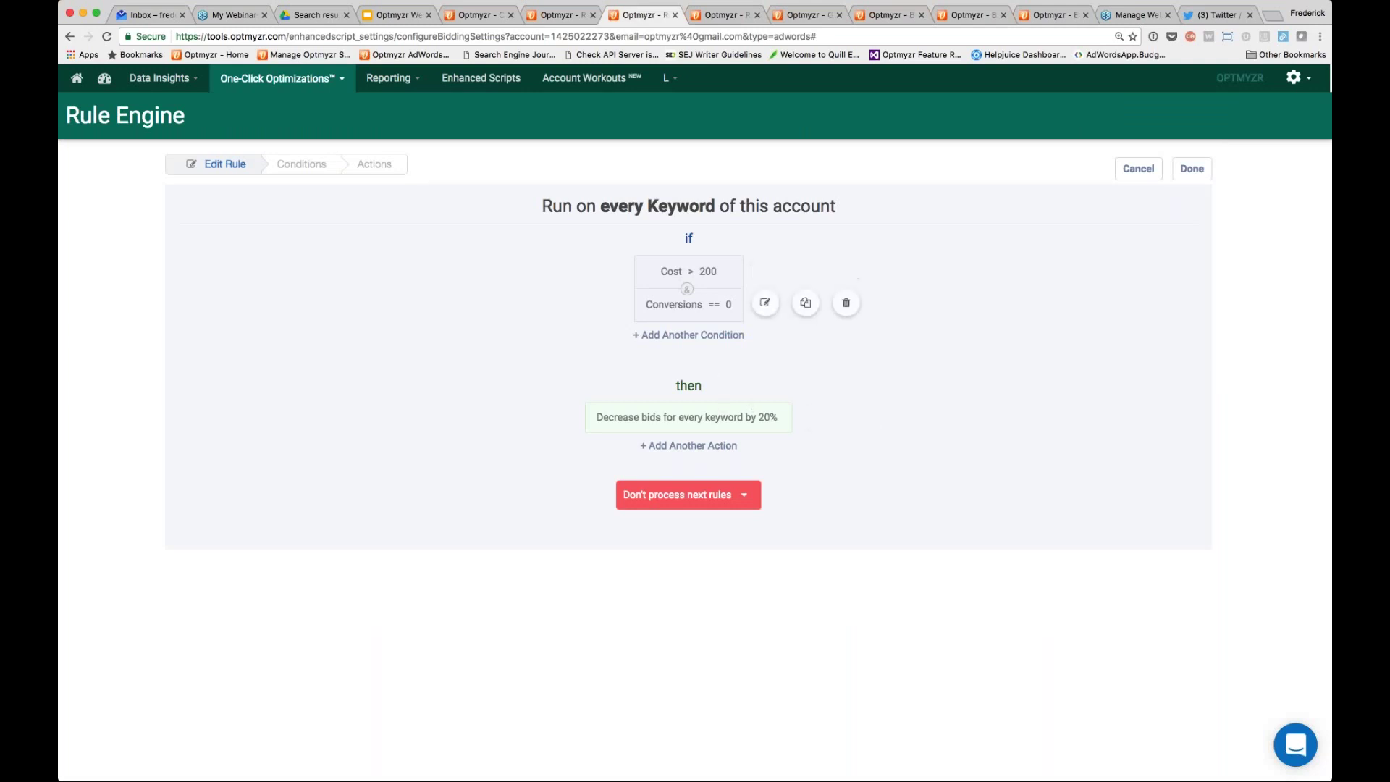
- Add the condition Avg. position > 2, as a constant number, to the keyword bid rule
{"action": "left_click", "coordinate": [765, 303]}
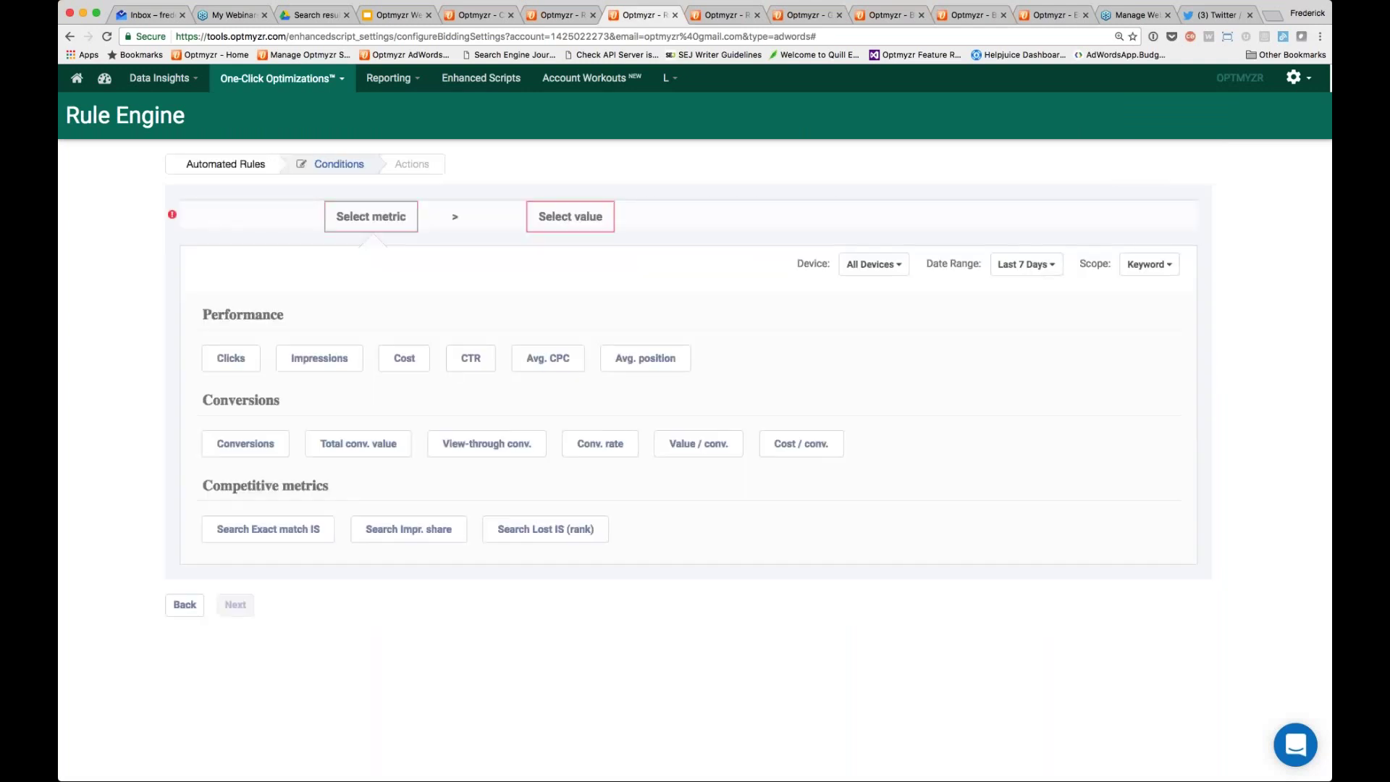
{"action": "left_click", "coordinate": [561, 362]}
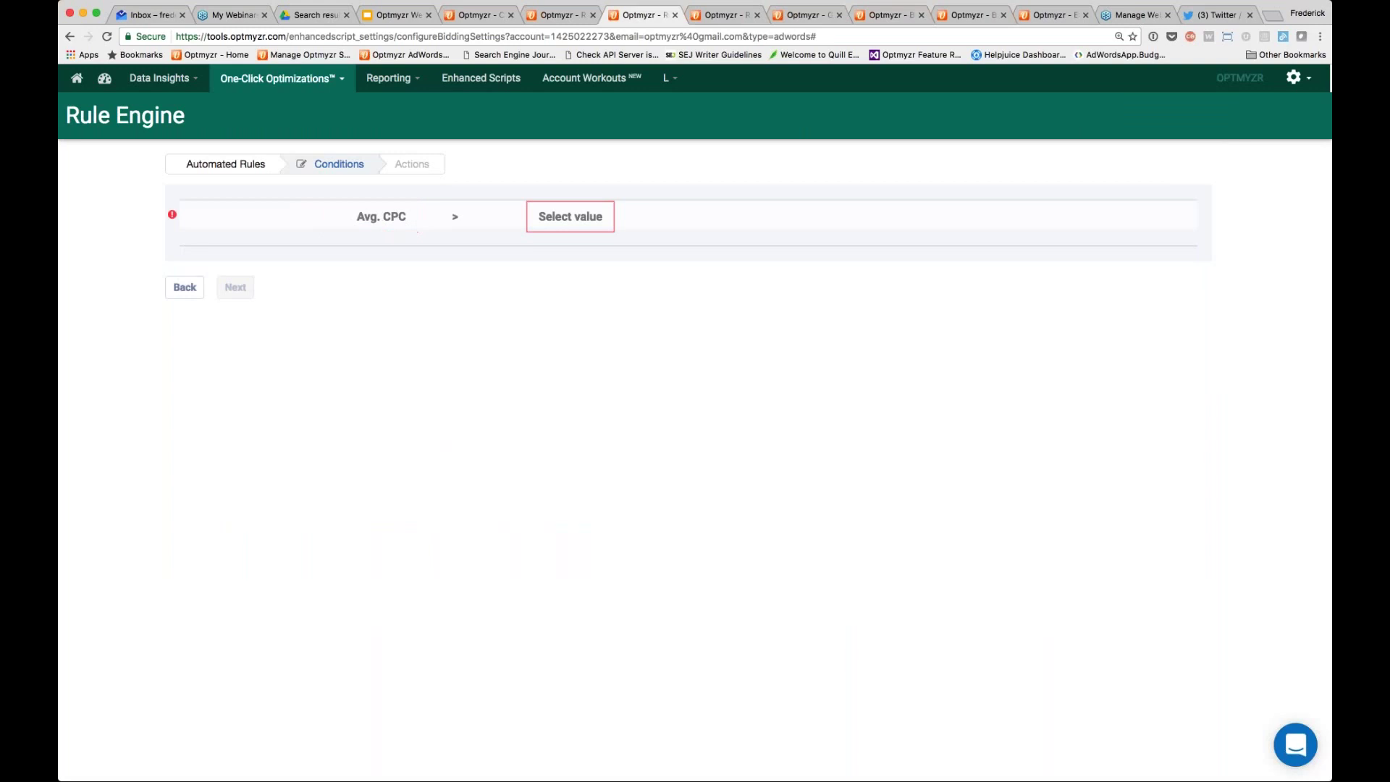
{"action": "left_click", "coordinate": [397, 217]}
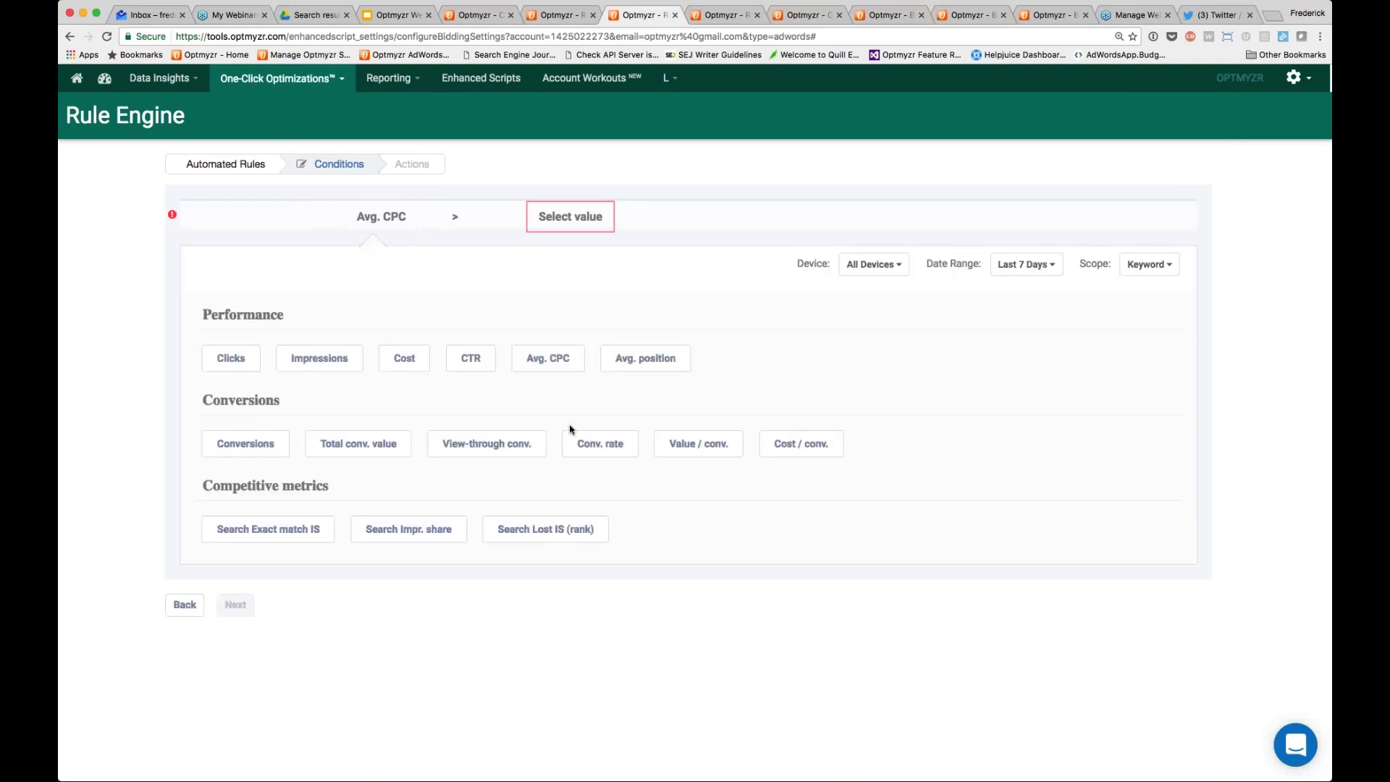
{"action": "left_click", "coordinate": [645, 358]}
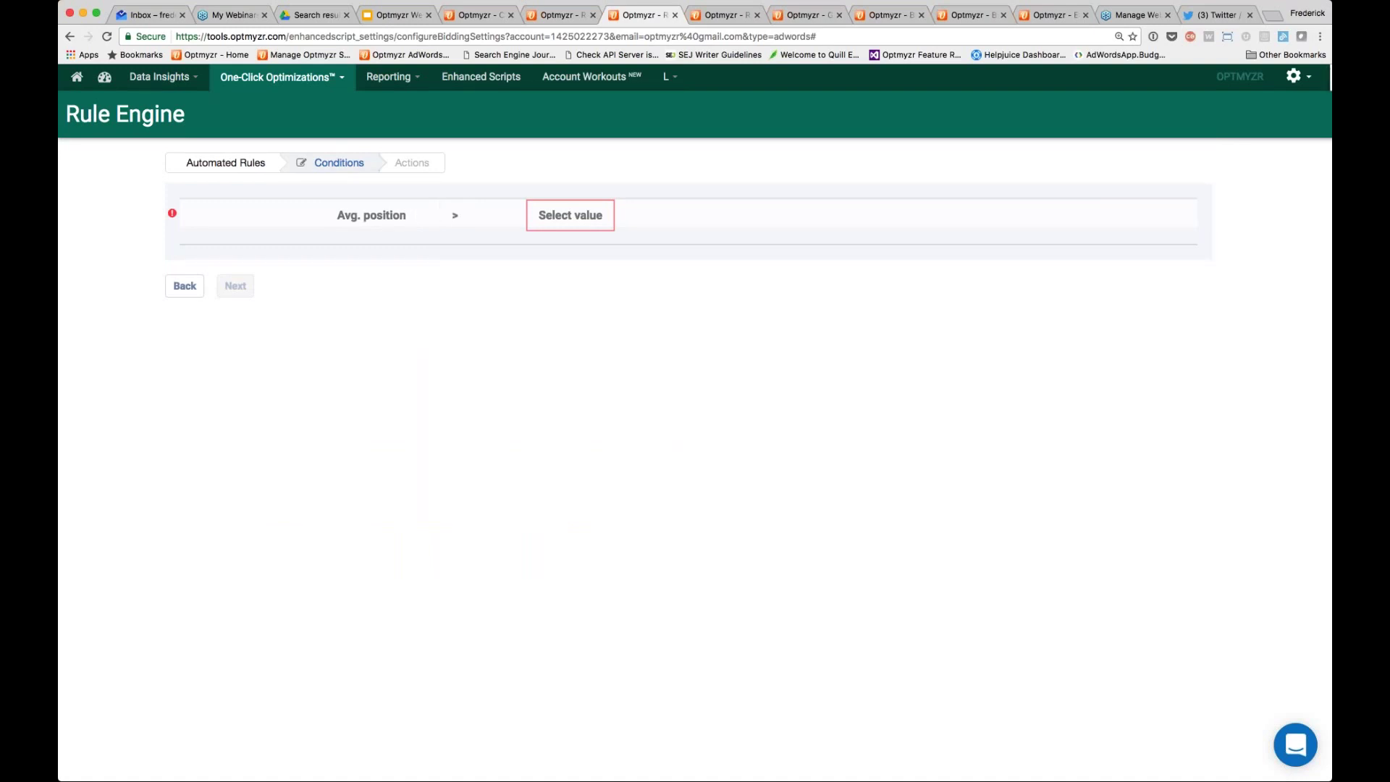
{"action": "left_click", "coordinate": [559, 217]}
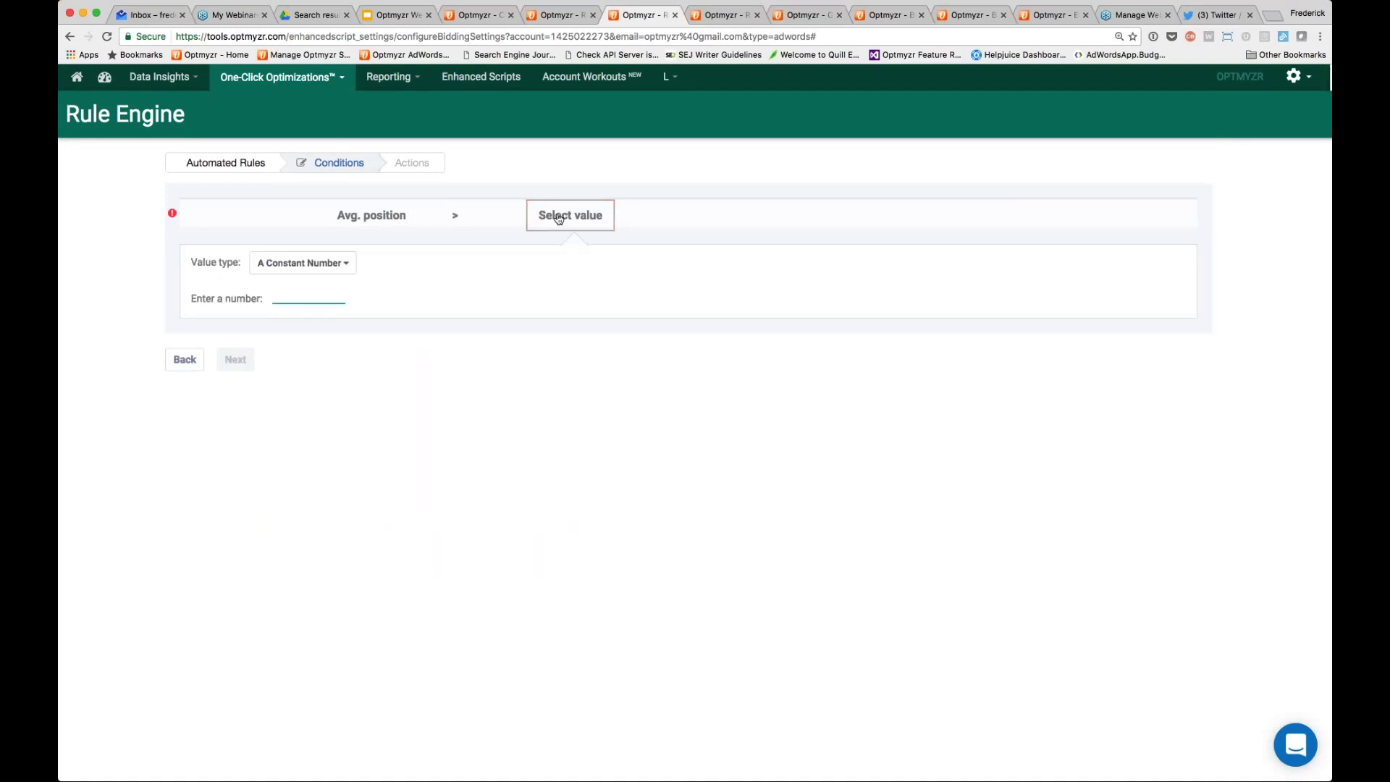
{"action": "type", "text": "2"}
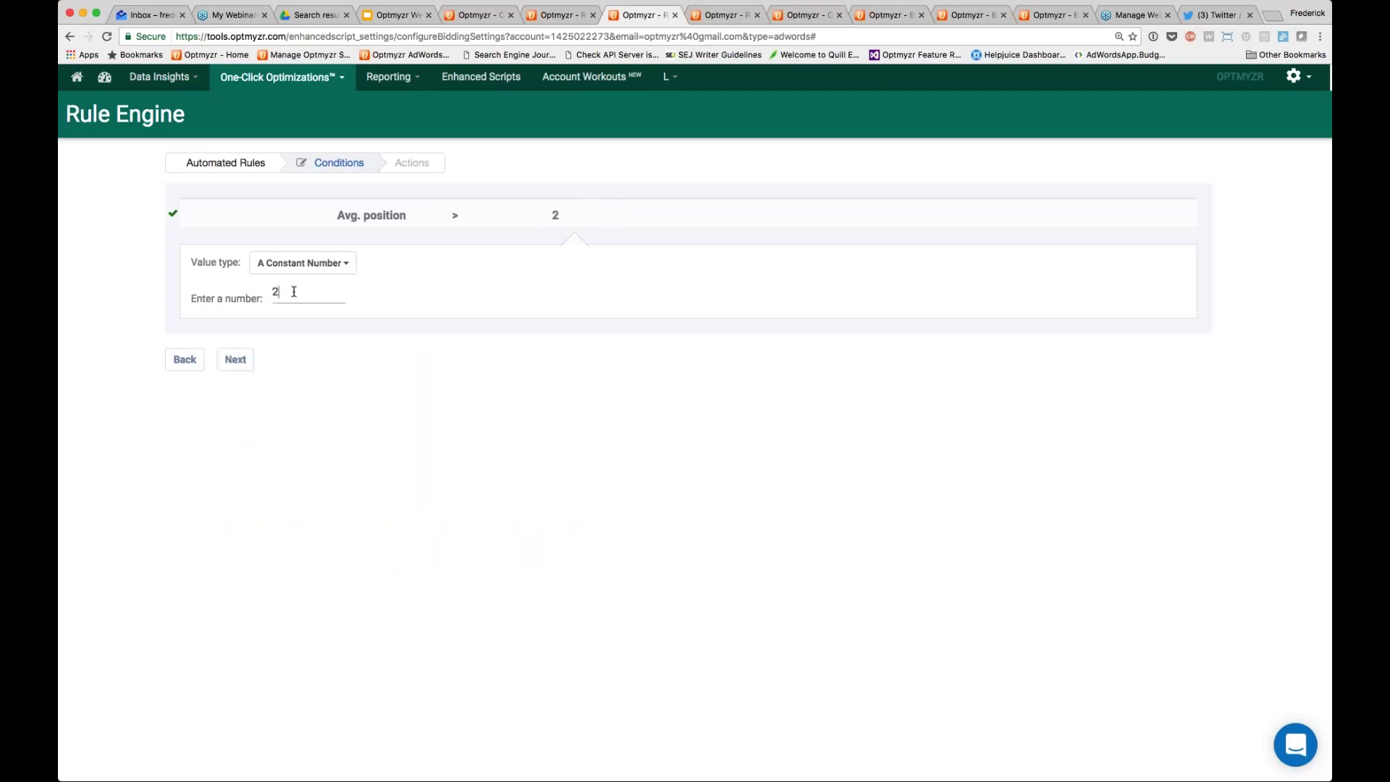
{"action": "left_click", "coordinate": [237, 362]}
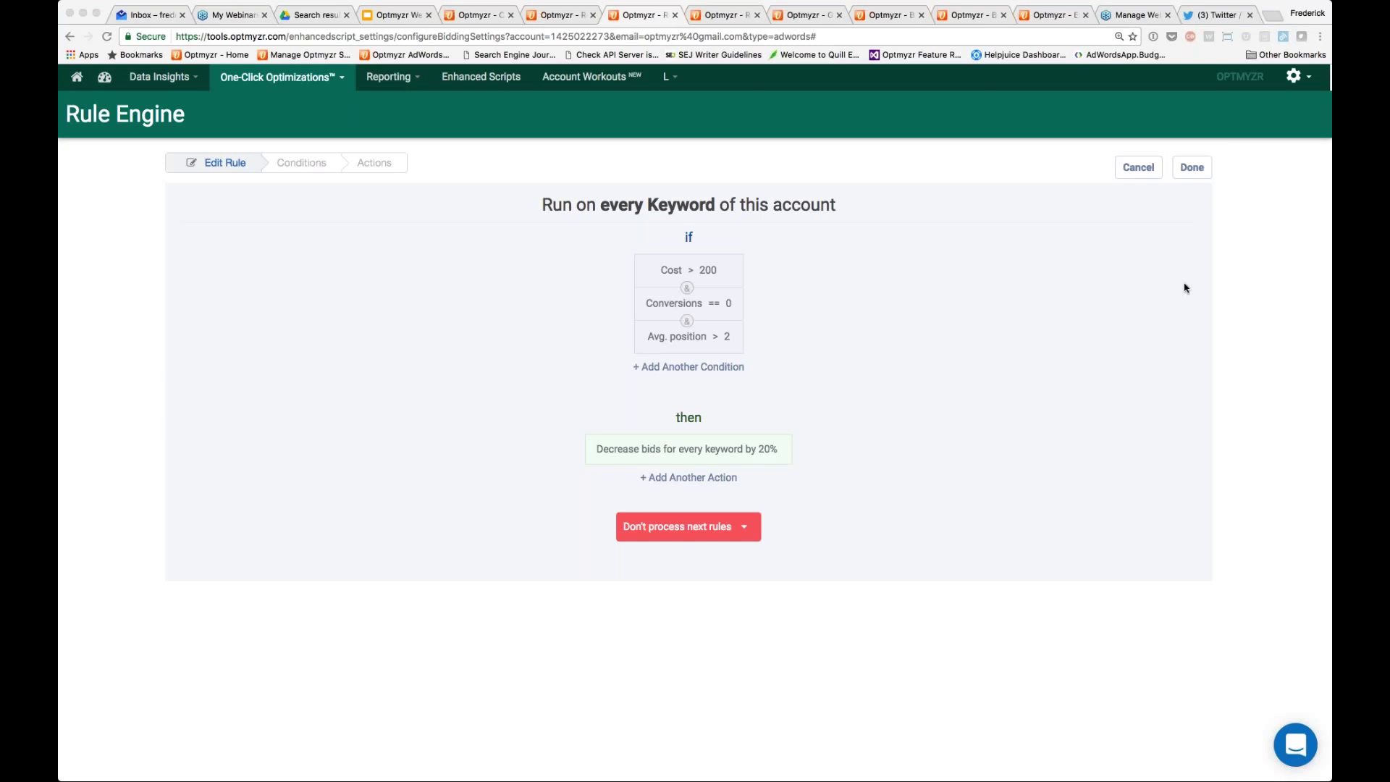
{"action": "left_click", "coordinate": [1274, 281]}
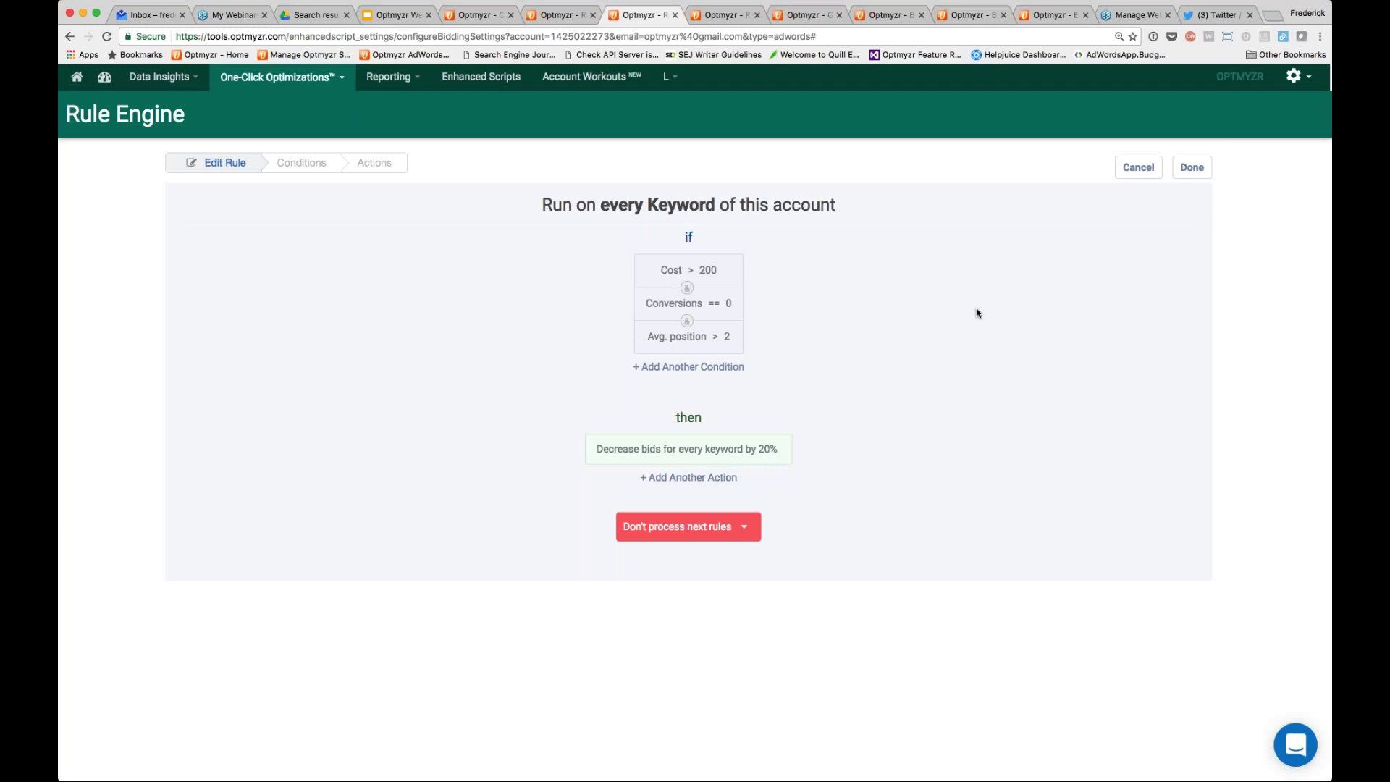
{"action": "mouse_move", "coordinate": [688, 303]}
- Open the Hour of Week - Bid Adjustments tool, followed by its preview version, New Hourly Bidder
{"action": "left_click", "coordinate": [275, 77]}
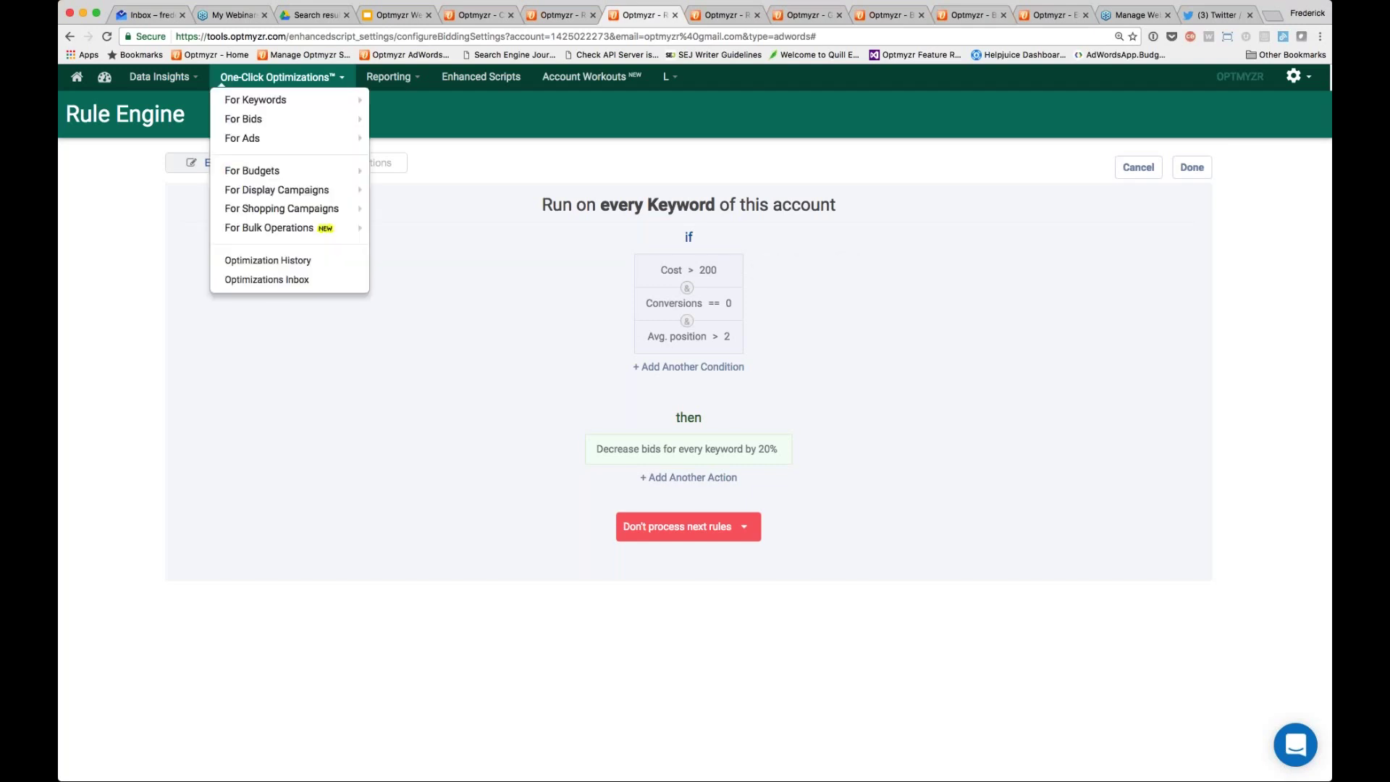
{"action": "mouse_move", "coordinate": [290, 118]}
{"action": "left_click", "coordinate": [404, 158]}
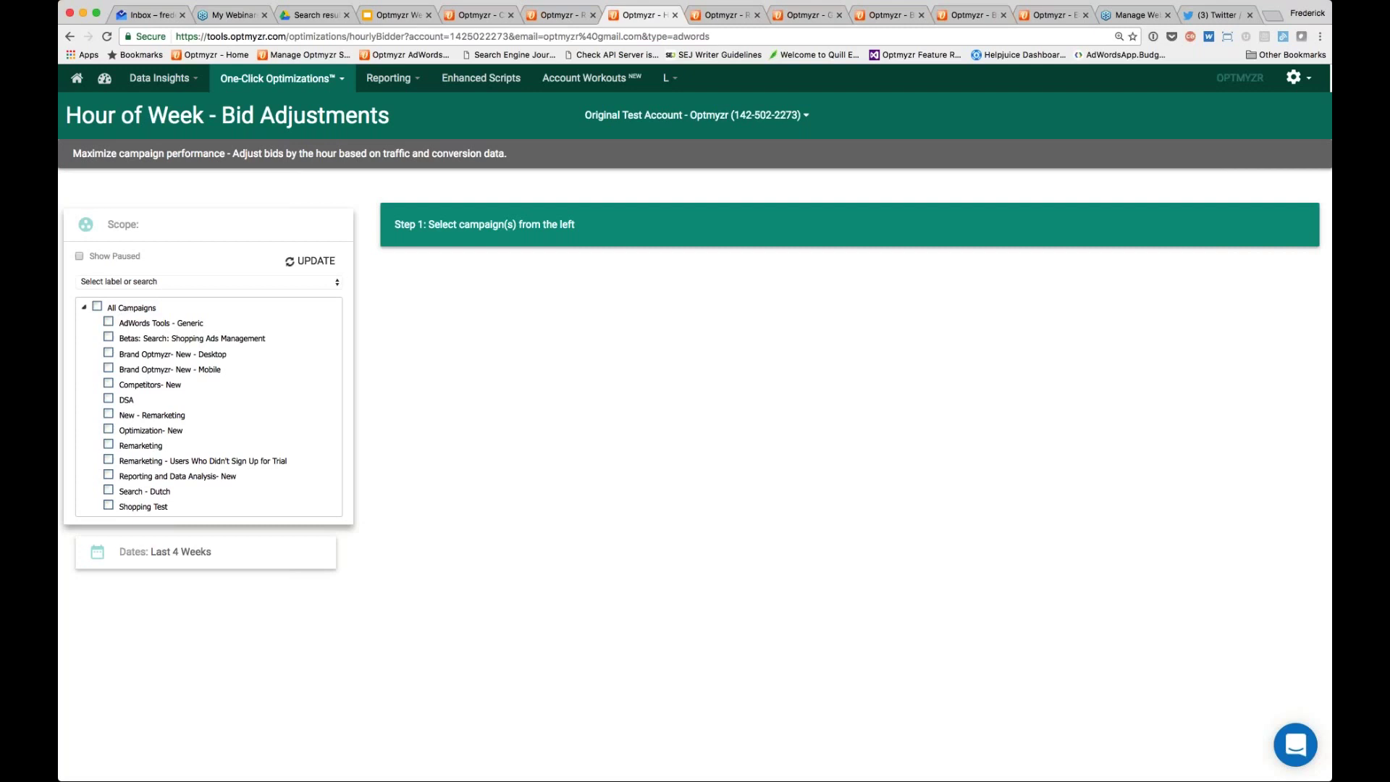
{"action": "left_click", "coordinate": [666, 77]}
{"action": "mouse_move", "coordinate": [707, 101]}
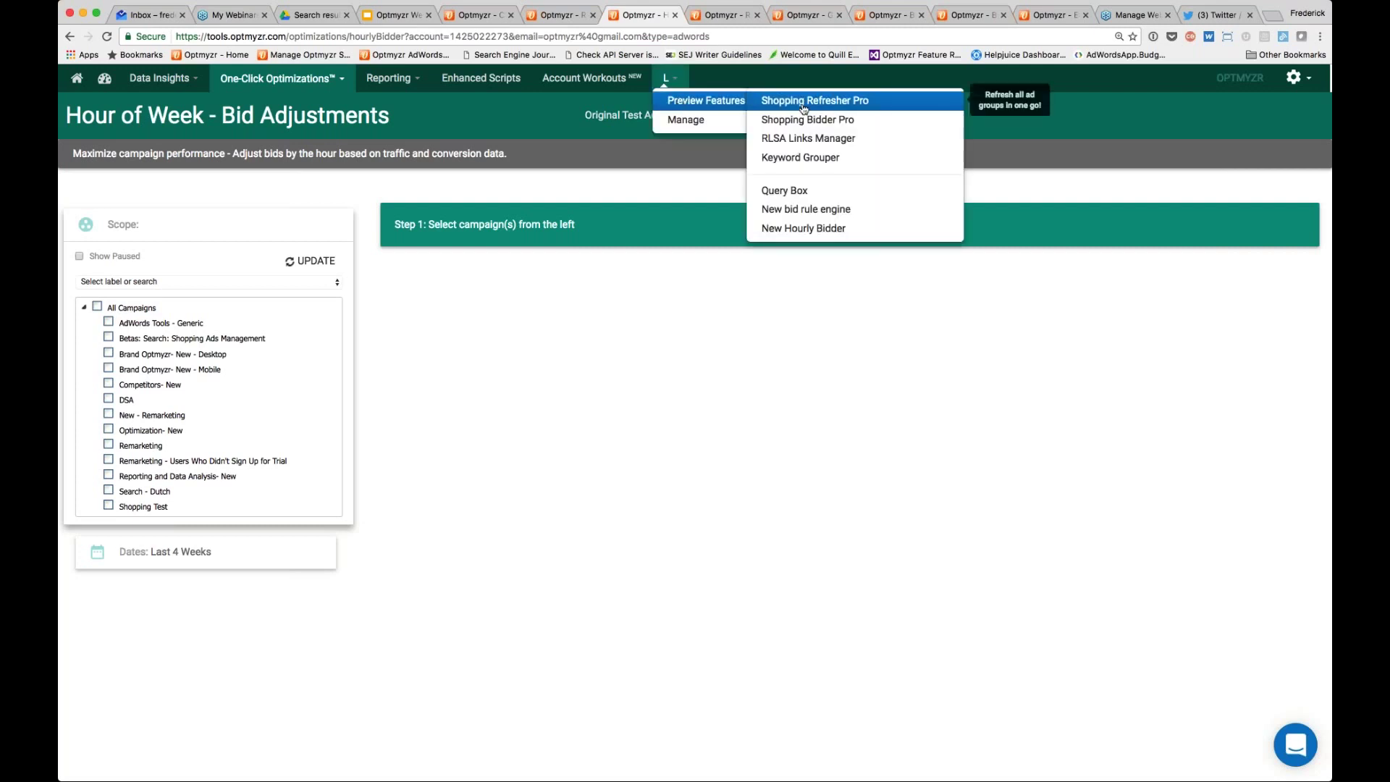
{"action": "left_click", "coordinate": [804, 228]}
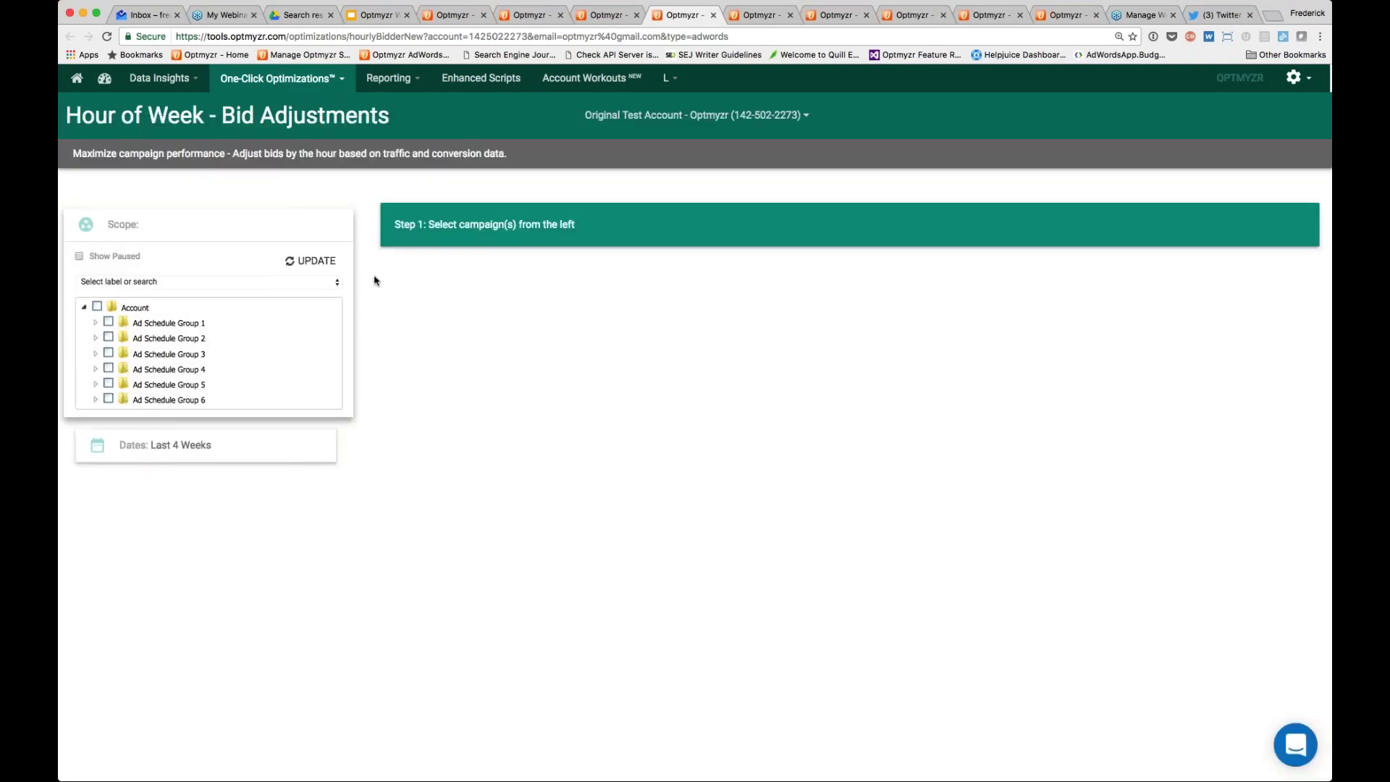
- Load the hourly data for Ad Schedule Group 1 and compare Conv Rate against Impression Share
{"action": "left_click", "coordinate": [108, 322]}
{"action": "left_click", "coordinate": [327, 260]}
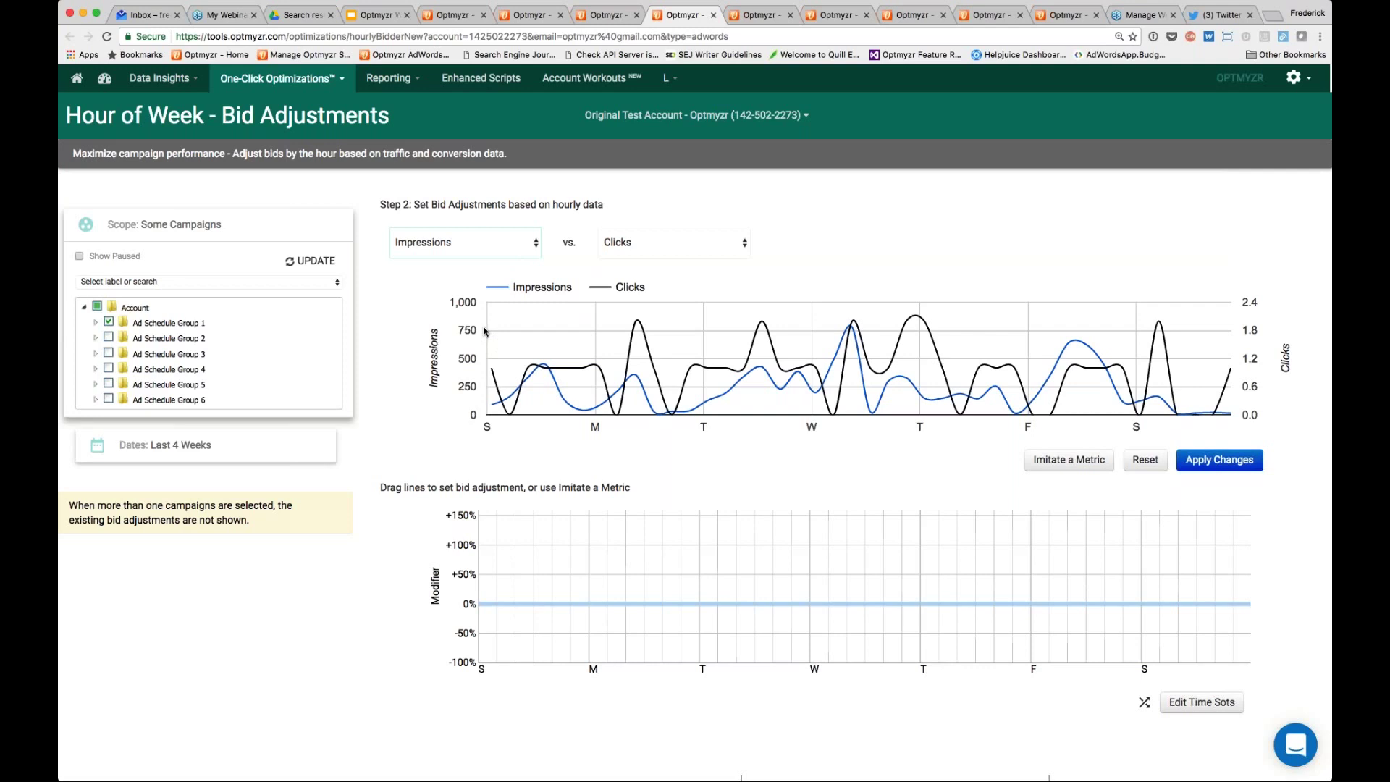
{"action": "key", "text": "Down"}
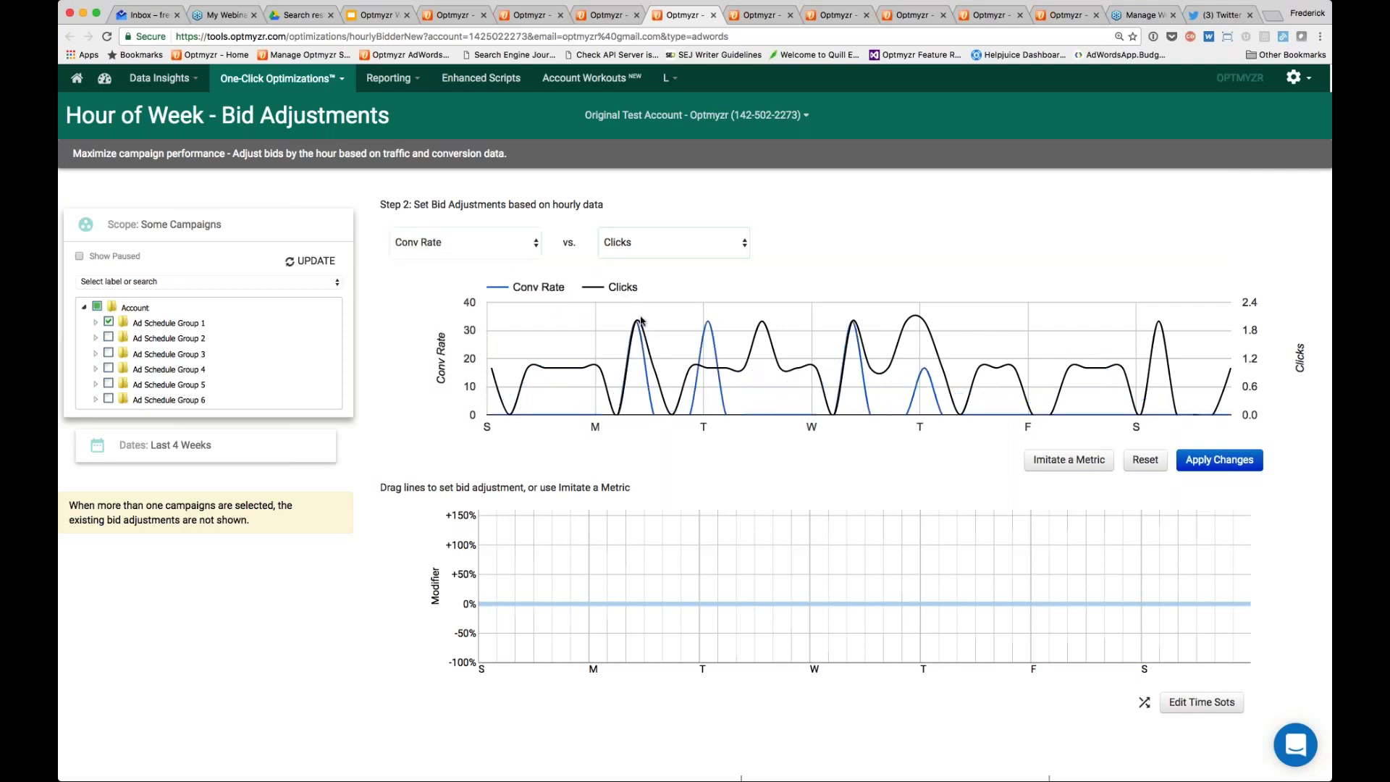
{"action": "key", "text": "Down"}
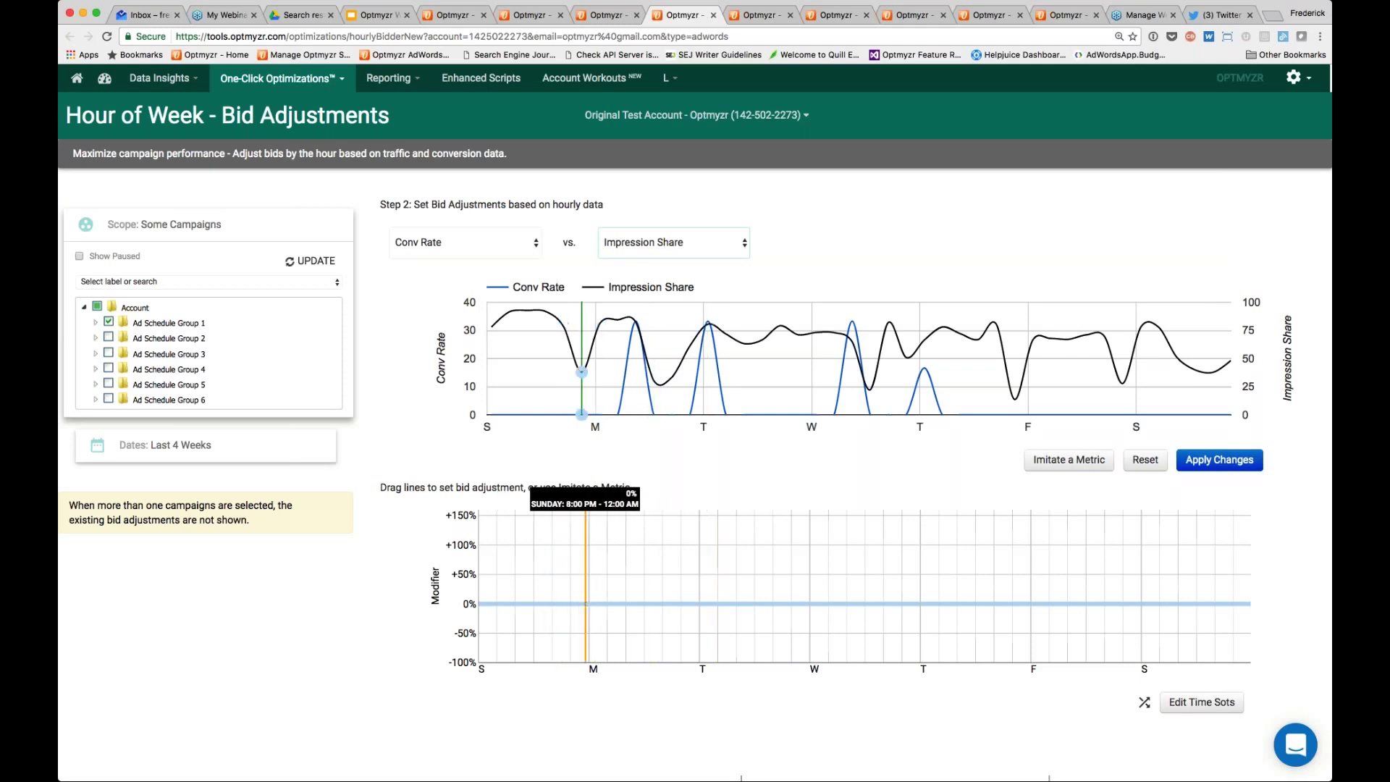
- Set bid modifiers of about +75% for Monday 8 AM-12 PM, -65% for Monday 8 PM-12 AM and +60% for Tuesday 12-4 PM
{"action": "left_click_drag", "start_coordinate": [642, 603], "coordinate": [642, 559]}
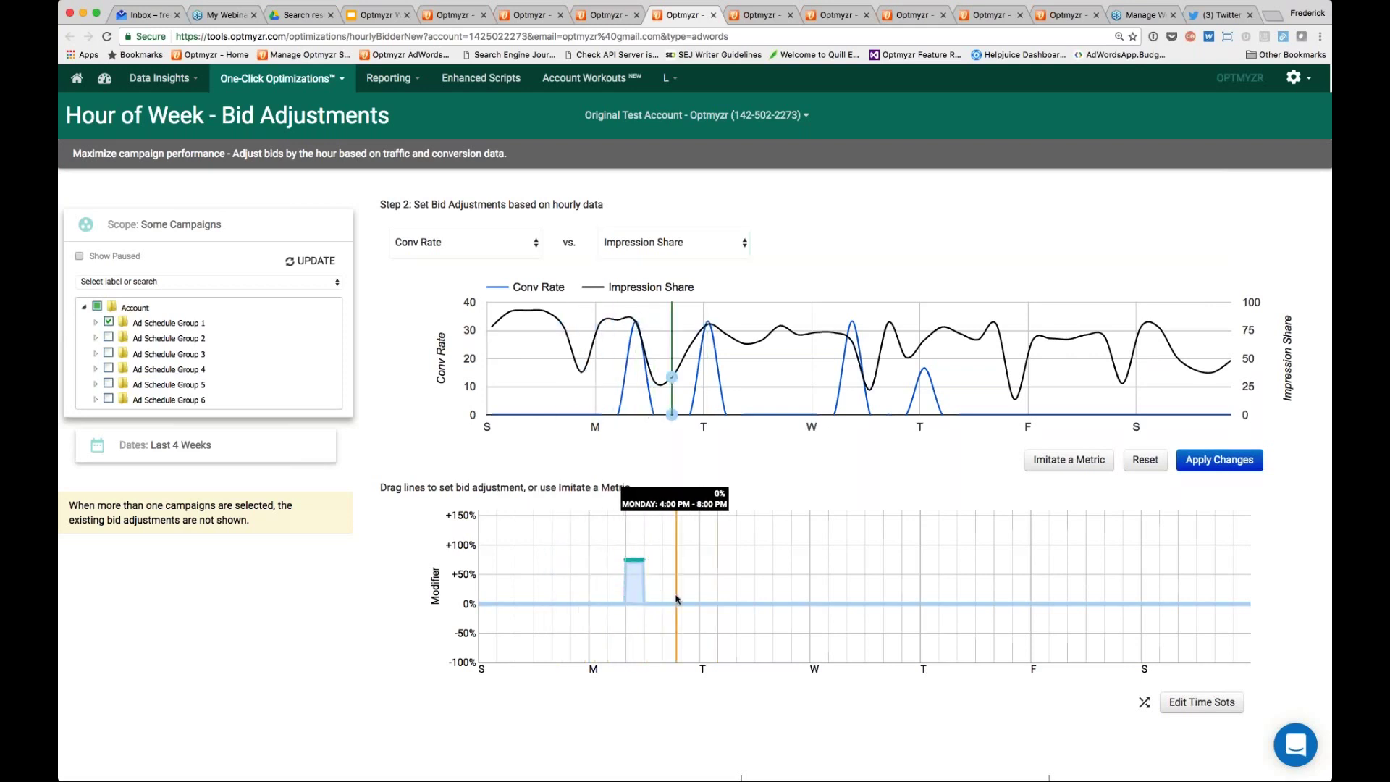
{"action": "left_click_drag", "start_coordinate": [690, 603], "coordinate": [689, 641]}
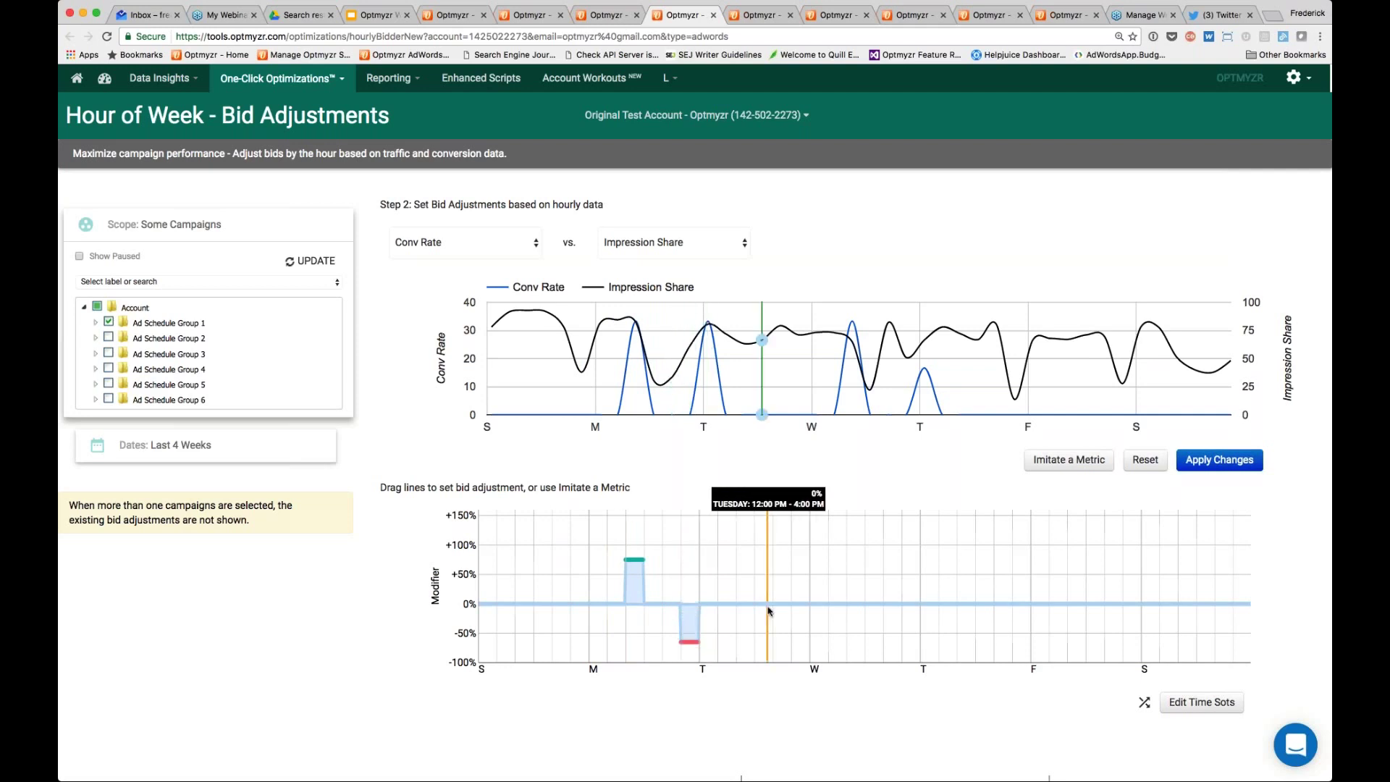
{"action": "left_click_drag", "start_coordinate": [766, 603], "coordinate": [766, 569]}
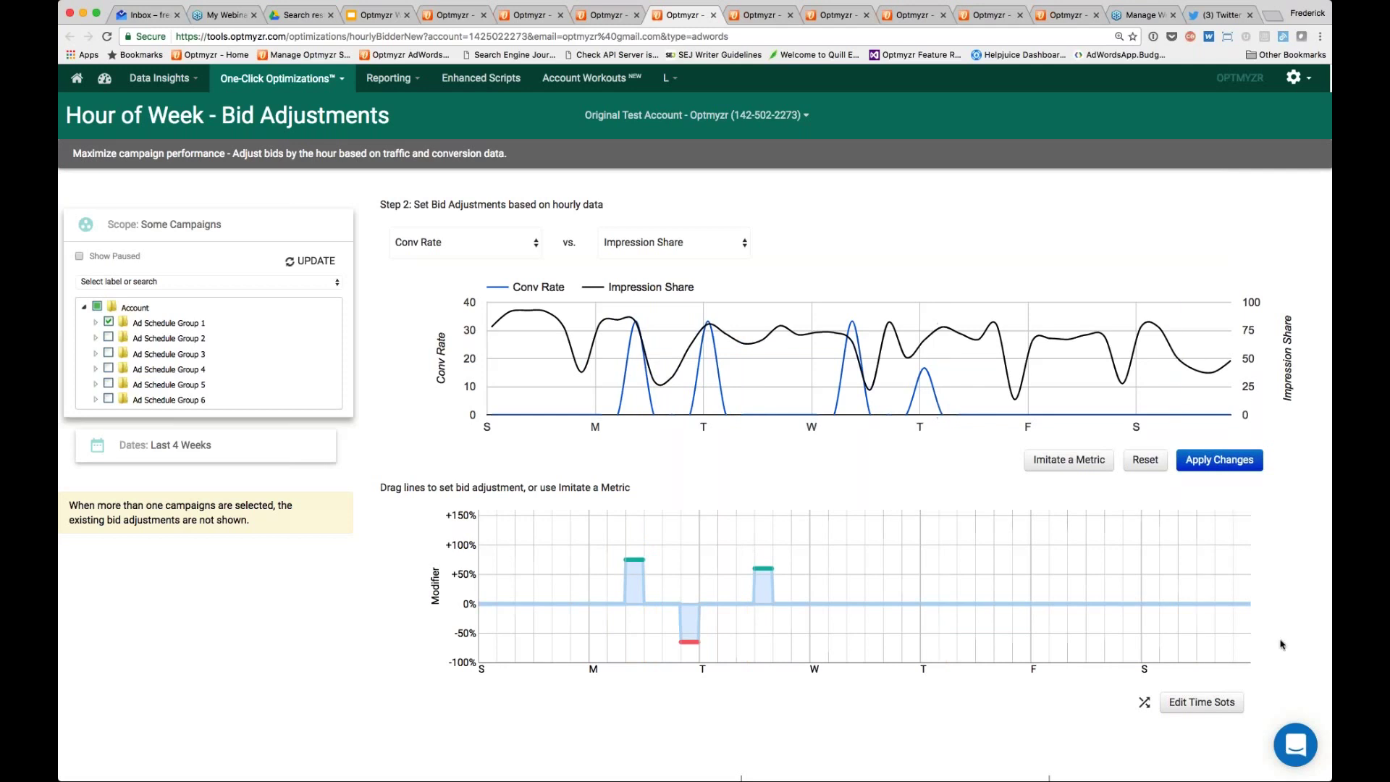
- Edit Sunday's early time slots to 01:30-05:30 and 08:45-11:00, and lower the 08:45-11:00 bid modifier to about -35%
{"action": "left_click", "coordinate": [1186, 702]}
{"action": "scroll", "coordinate": [1056, 649], "scroll_direction": "down", "scroll_amount": 1}
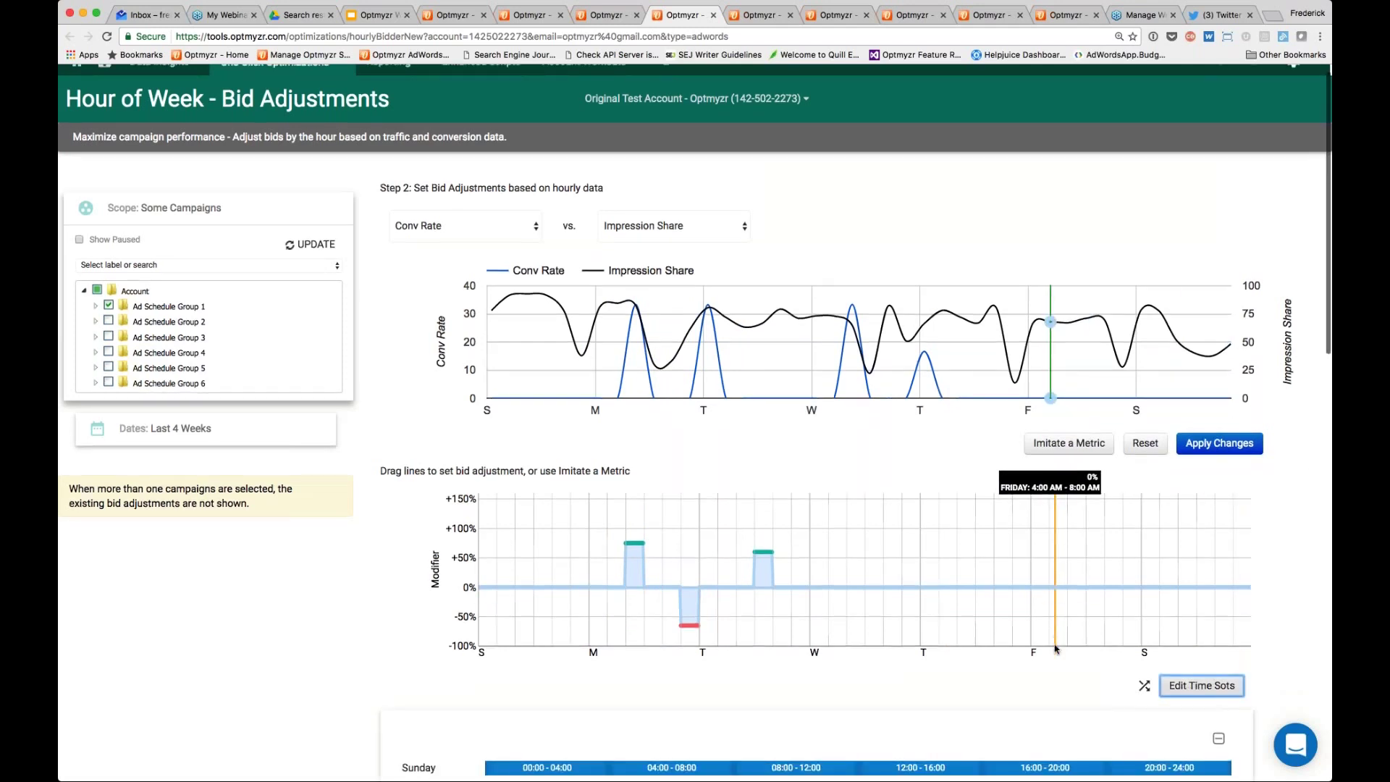
{"action": "scroll", "coordinate": [1055, 649], "scroll_direction": "down", "scroll_amount": 5}
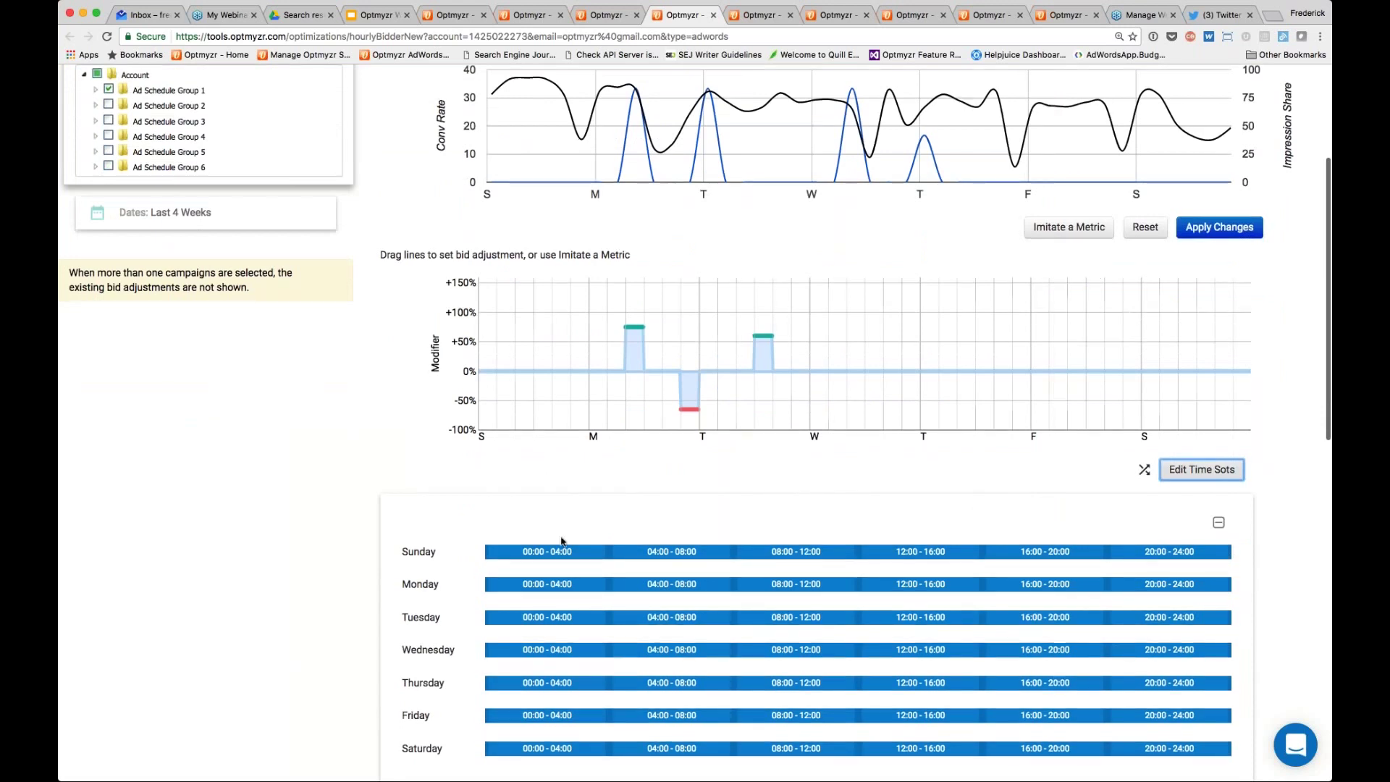
{"action": "left_click_drag", "start_coordinate": [609, 552], "coordinate": [486, 552]}
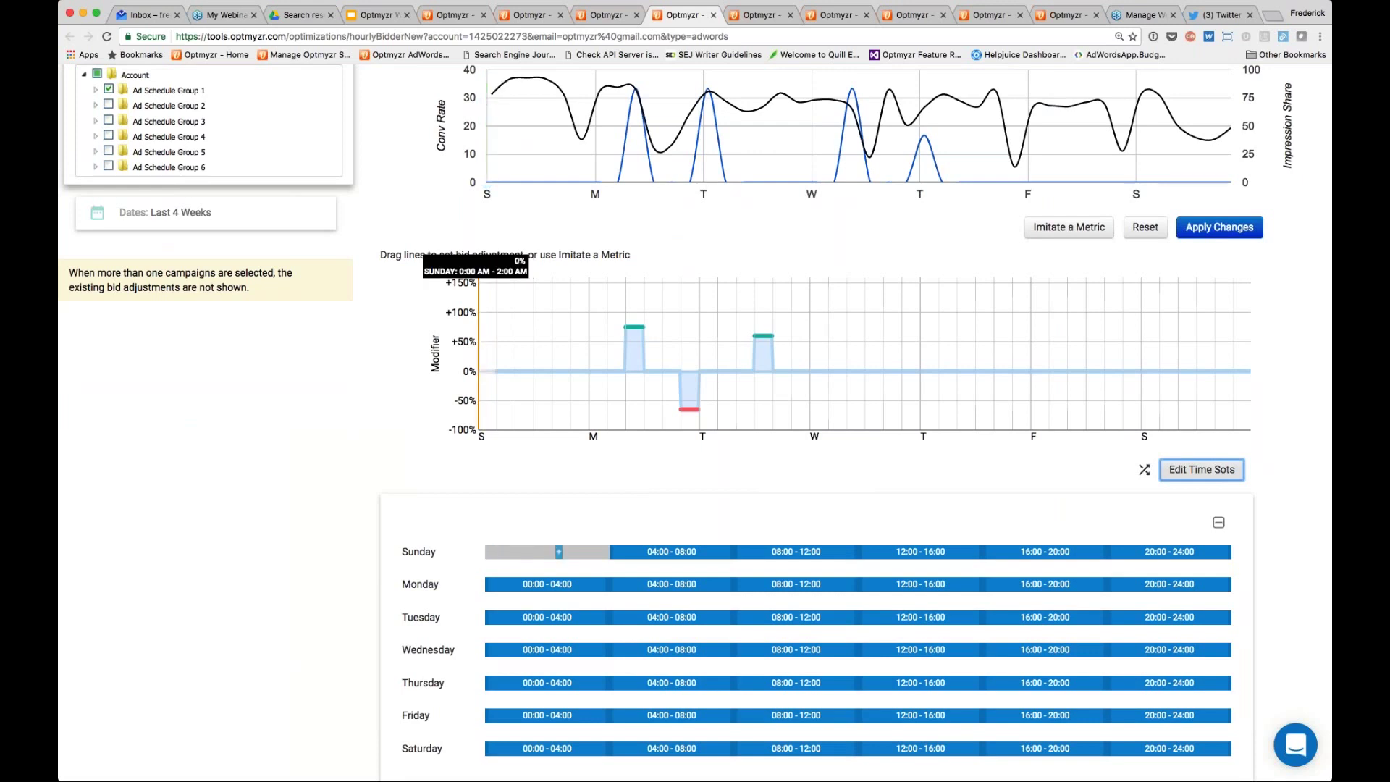
{"action": "left_click_drag", "start_coordinate": [675, 552], "coordinate": [598, 552]}
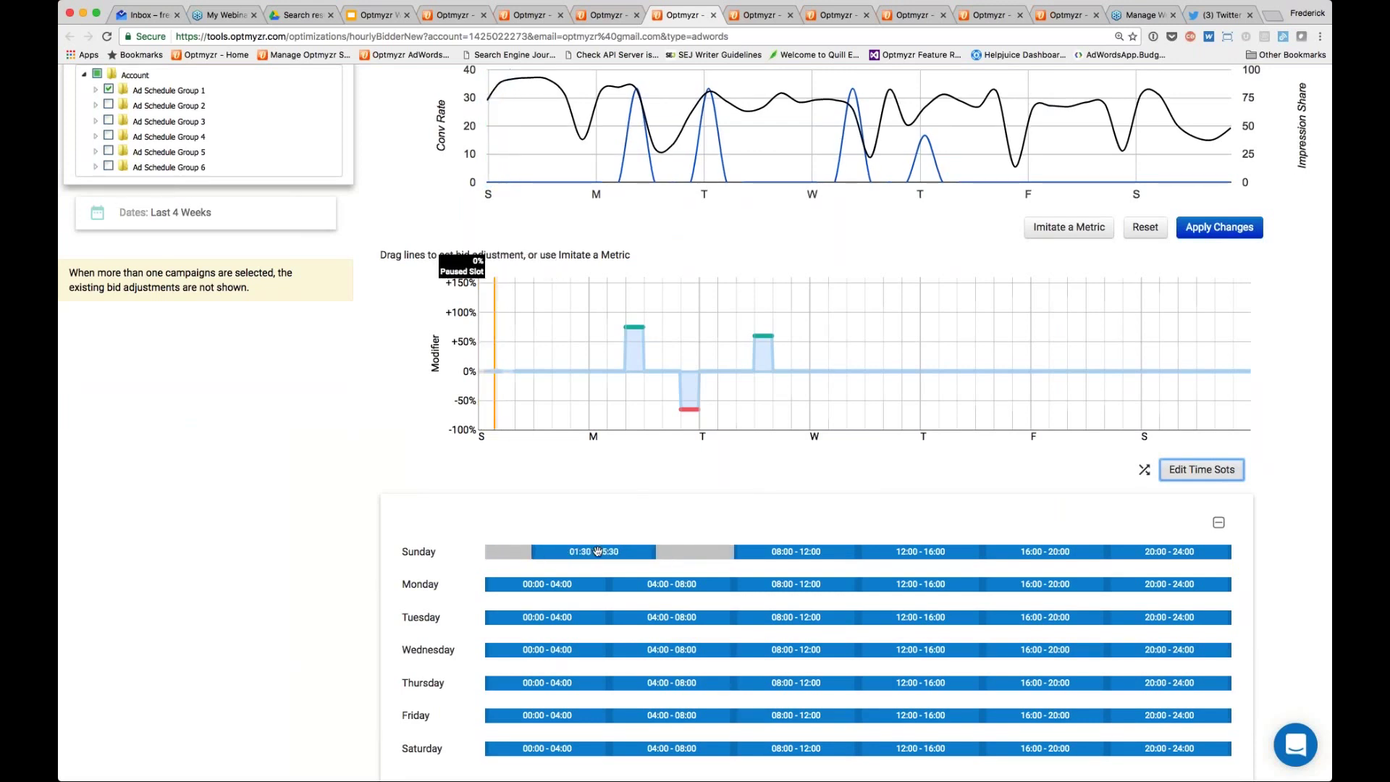
{"action": "mouse_move", "coordinate": [735, 552]}
{"action": "left_mouse_down"}
{"action": "mouse_move", "coordinate": [679, 552]}
{"action": "mouse_move", "coordinate": [757, 552]}
{"action": "left_mouse_up"}
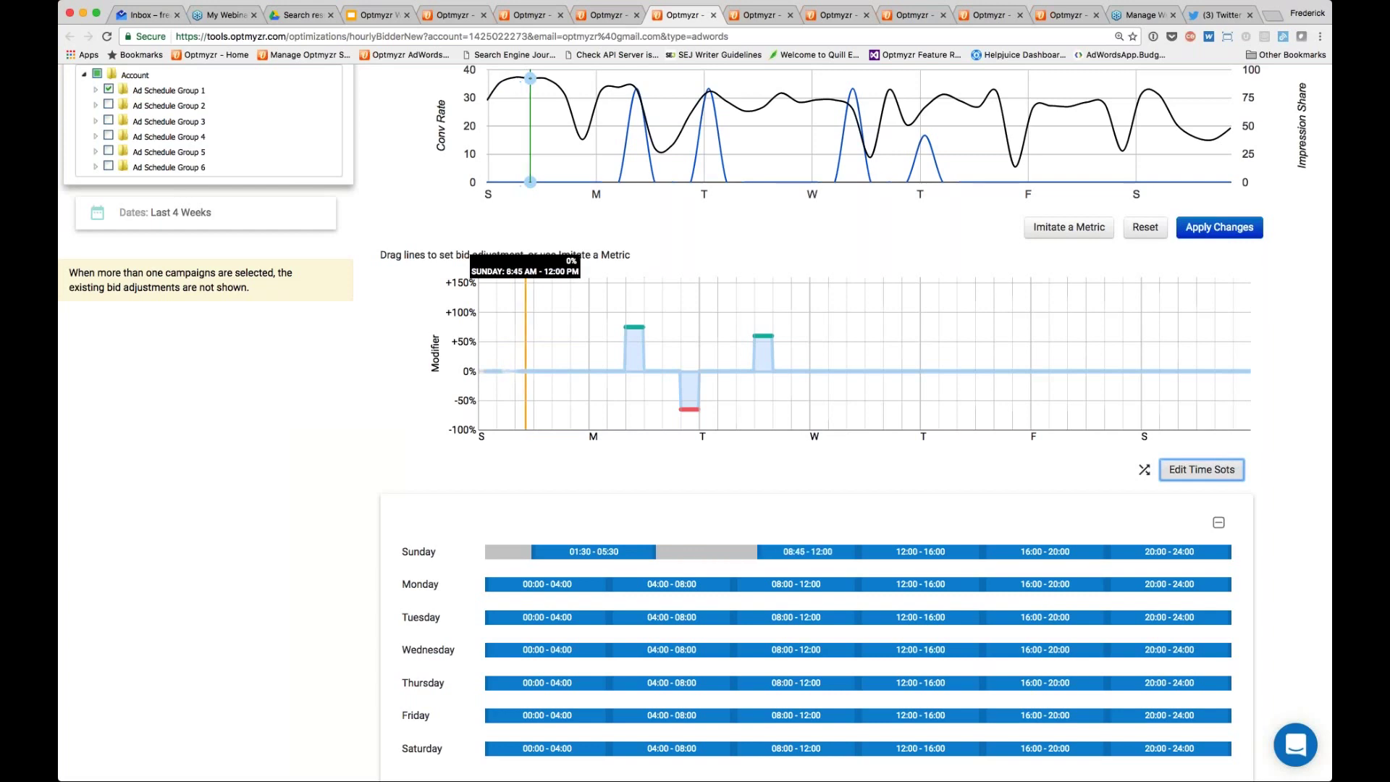
{"action": "left_click_drag", "start_coordinate": [859, 552], "coordinate": [829, 553]}
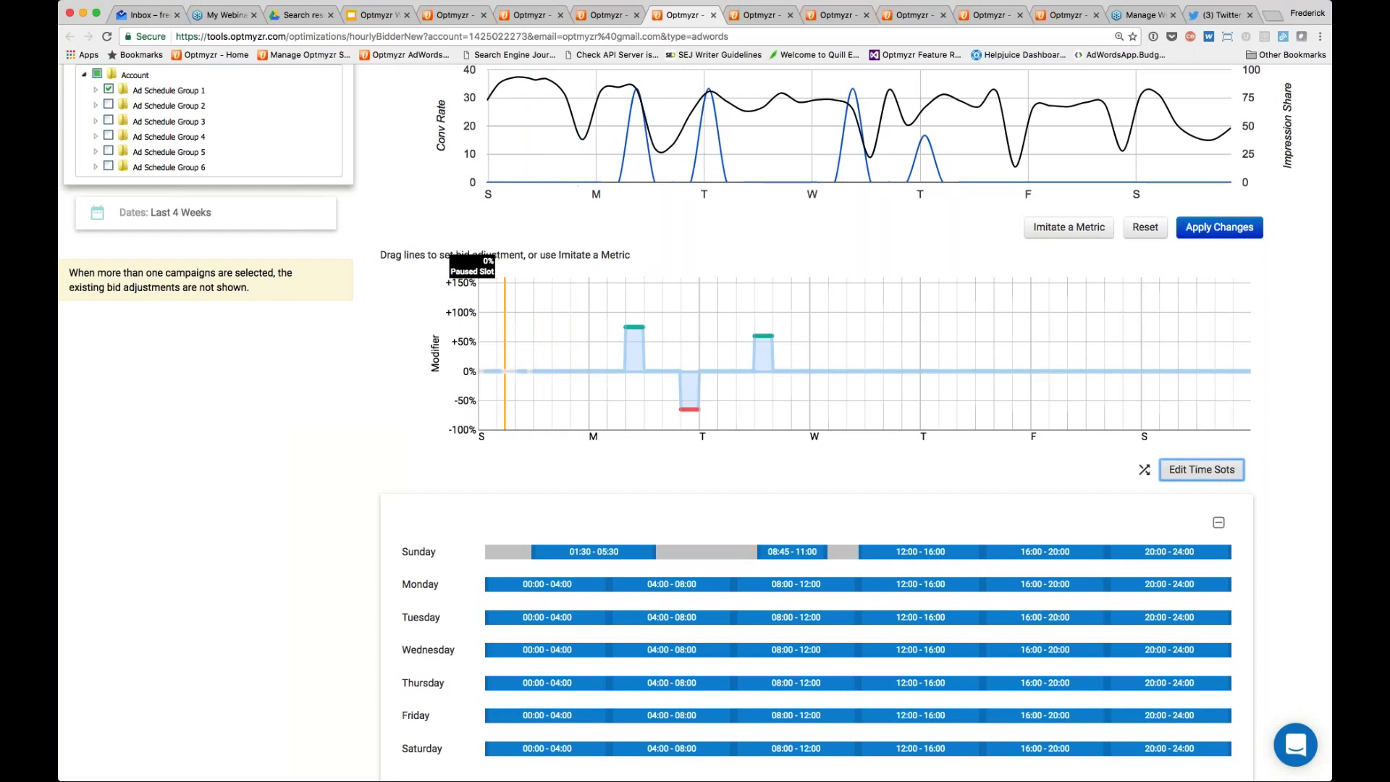
{"action": "left_click", "coordinate": [522, 373]}
{"action": "left_click_drag", "start_coordinate": [522, 373], "coordinate": [523, 391]}
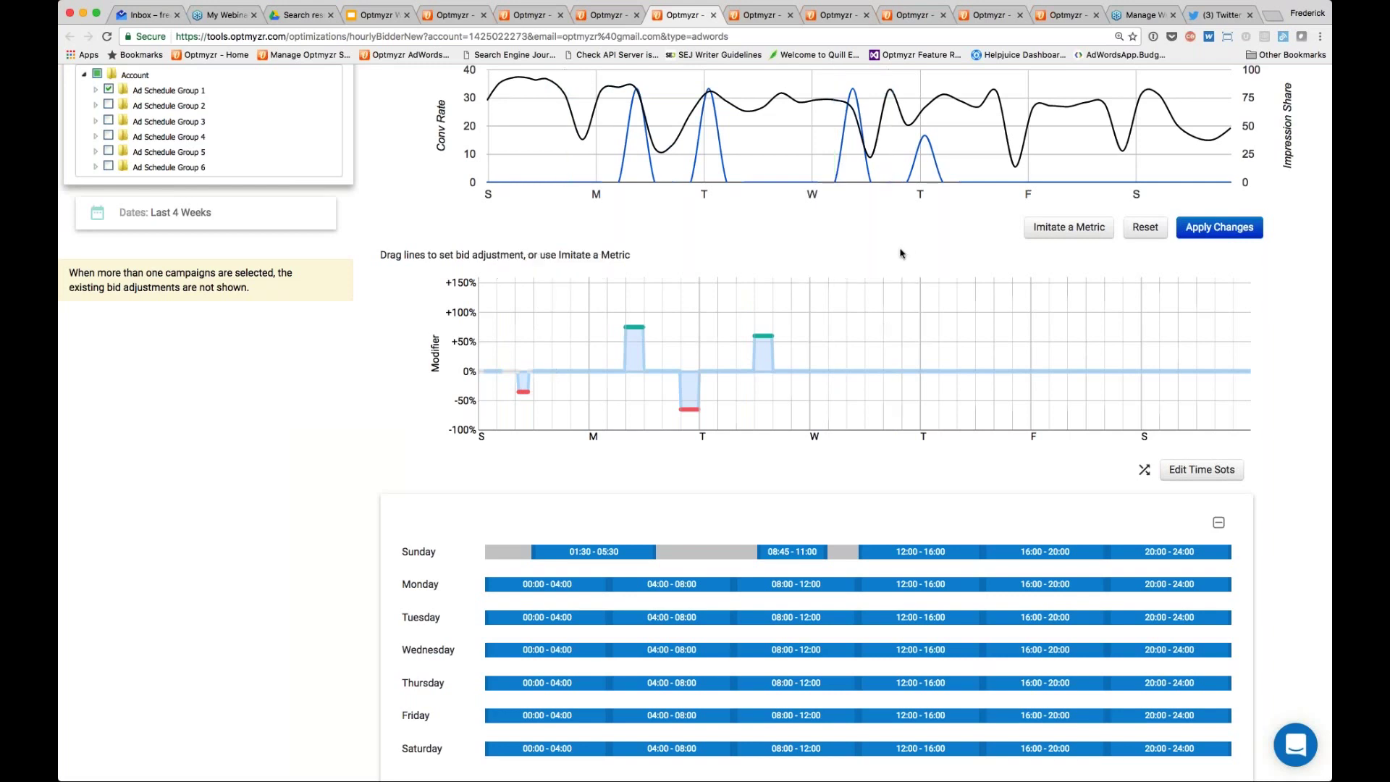
- Compare Conv Rate against Conv and make the bid modifiers imitate the Conv Rate metric
{"action": "scroll", "coordinate": [899, 255], "scroll_direction": "up", "scroll_amount": 1}
{"action": "scroll", "coordinate": [898, 255], "scroll_direction": "up", "scroll_amount": 5}
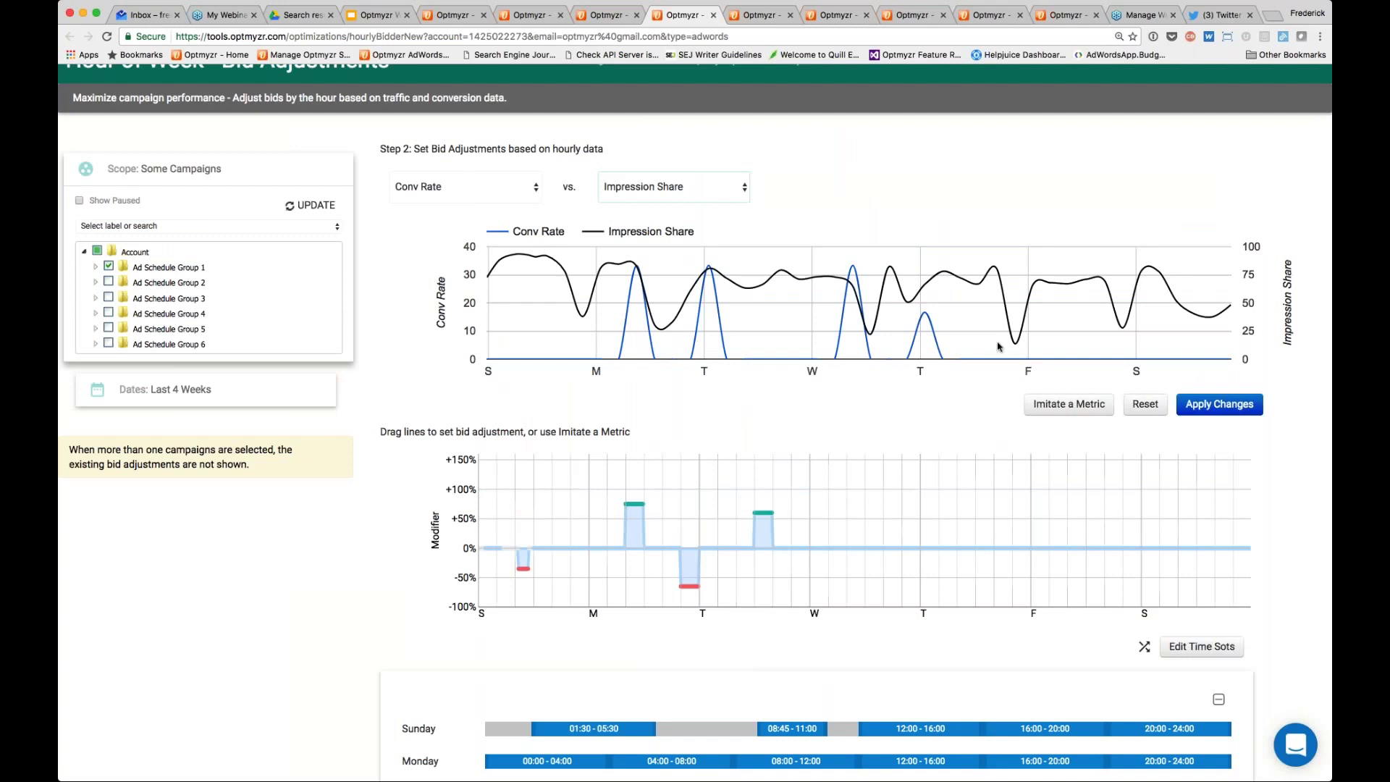
{"action": "left_click", "coordinate": [1063, 411]}
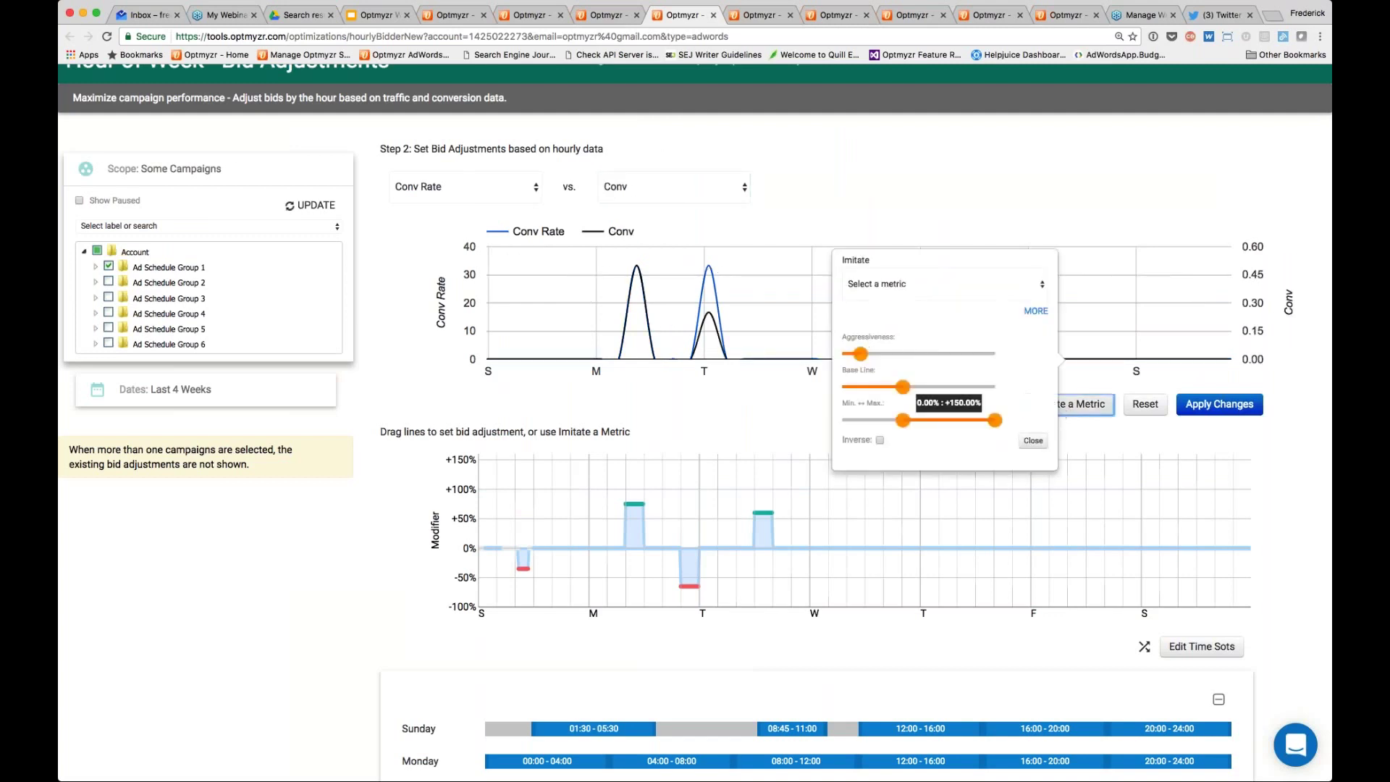
{"action": "scroll", "coordinate": [746, 395], "scroll_direction": "right", "scroll_amount": 1}
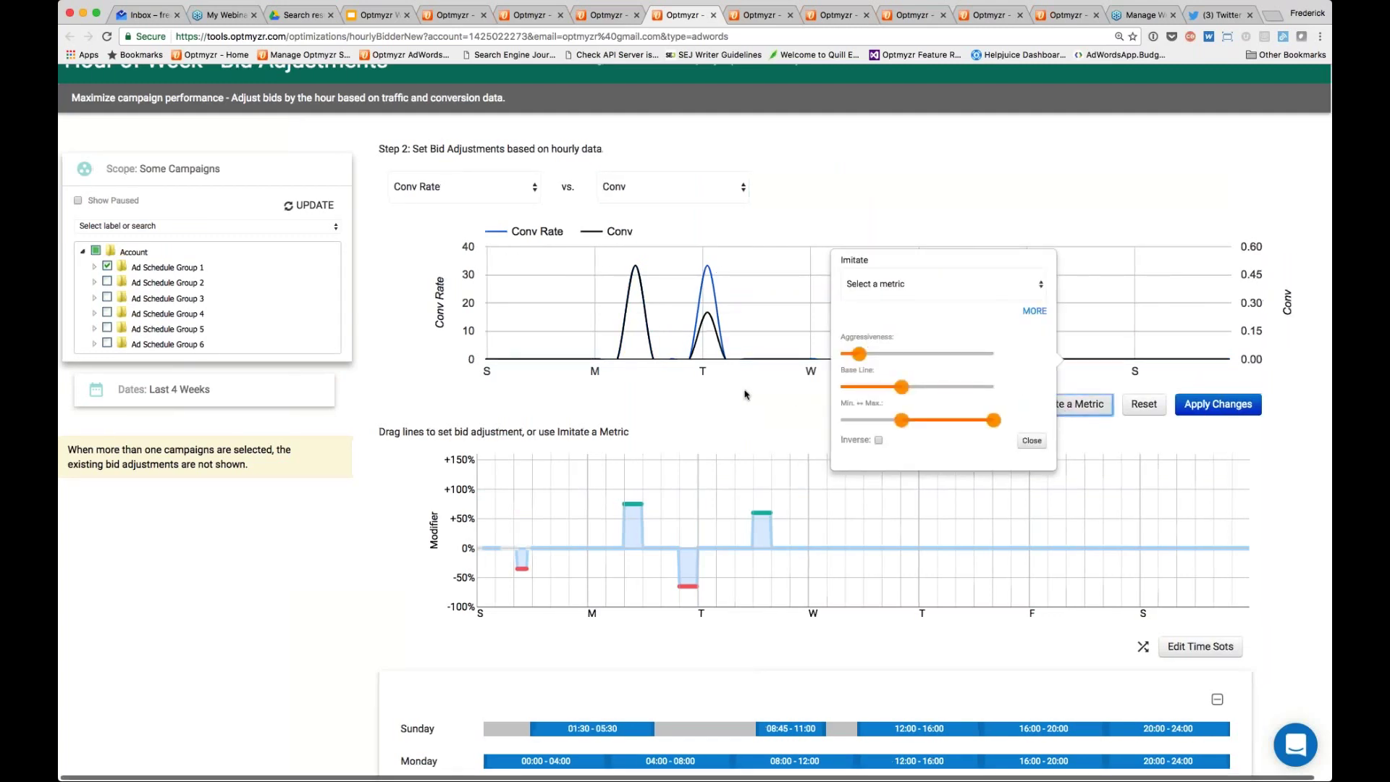
{"action": "scroll", "coordinate": [746, 395], "scroll_direction": "right", "scroll_amount": 1}
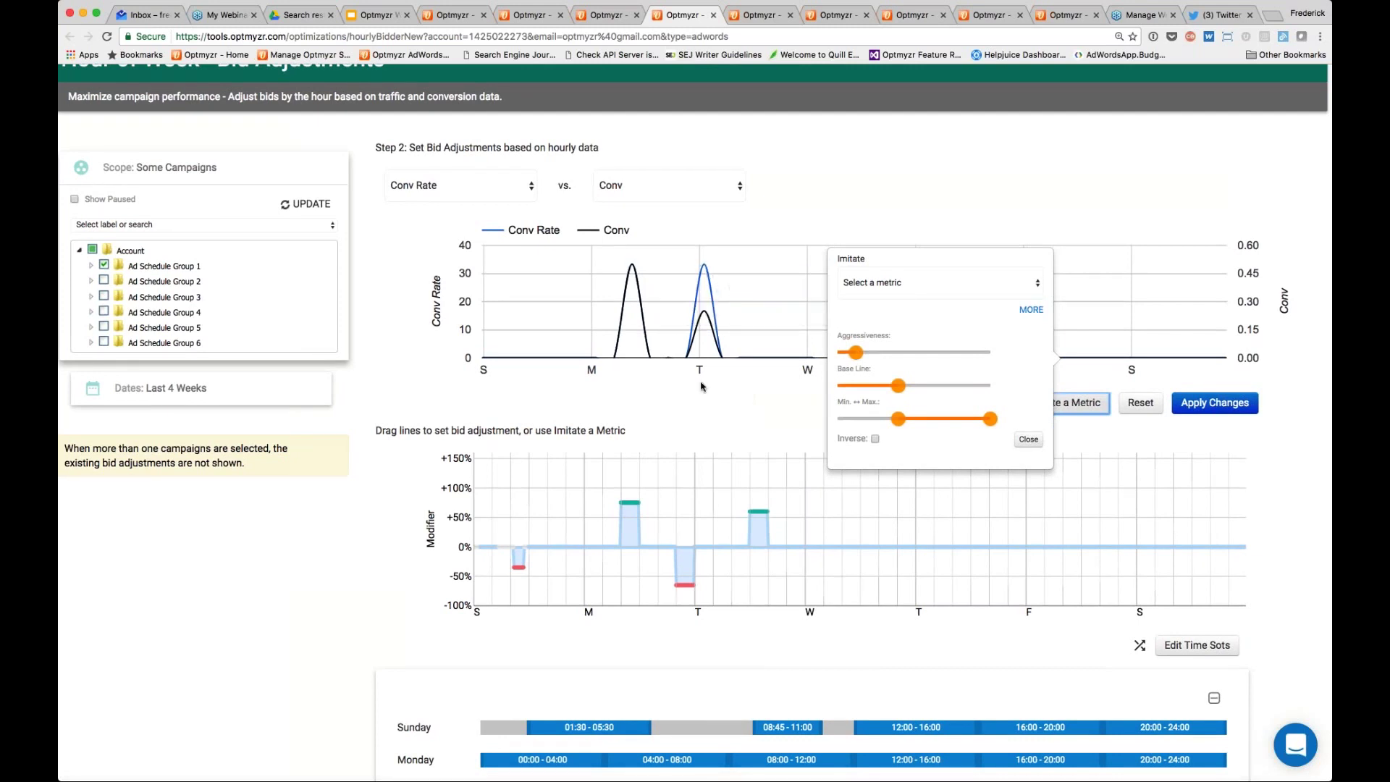
{"action": "scroll", "coordinate": [701, 386], "scroll_direction": "left", "scroll_amount": 1}
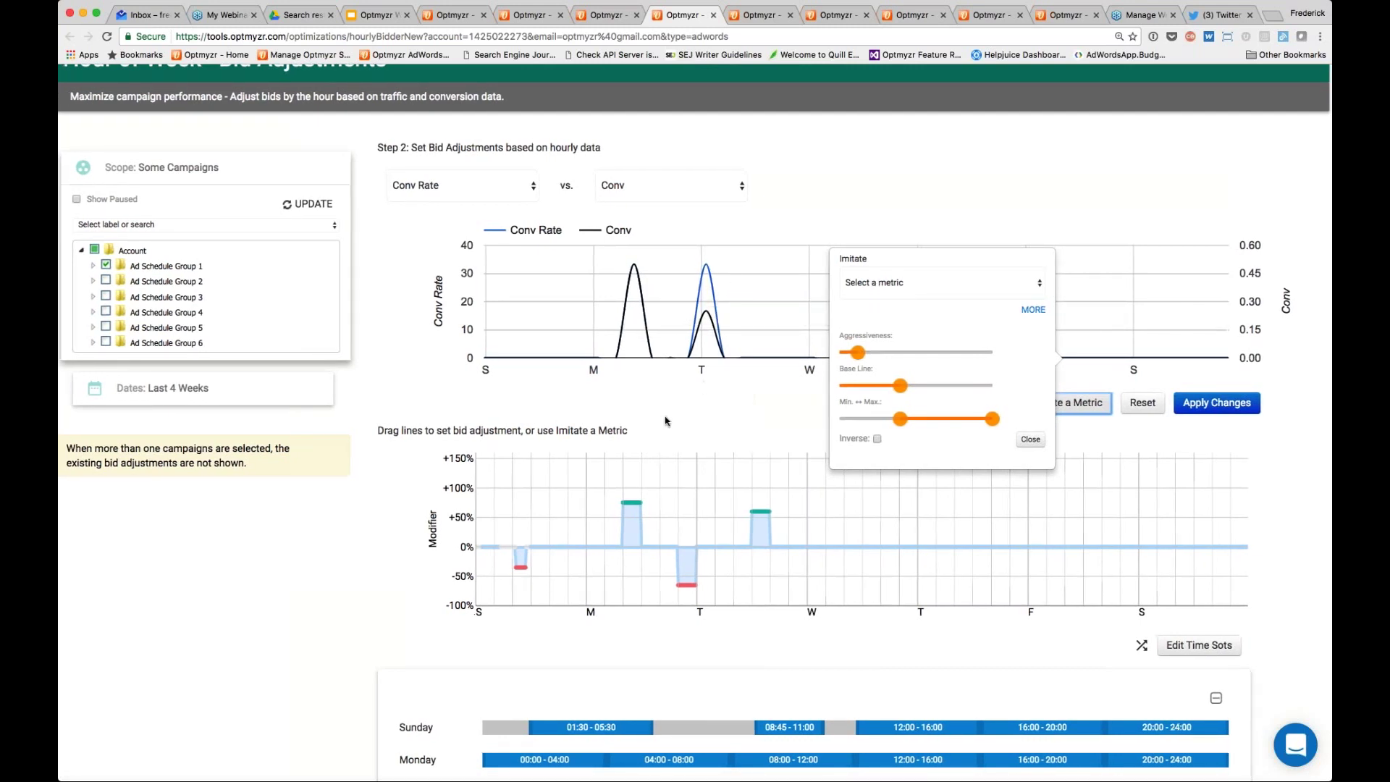
{"action": "left_click", "coordinate": [891, 296]}
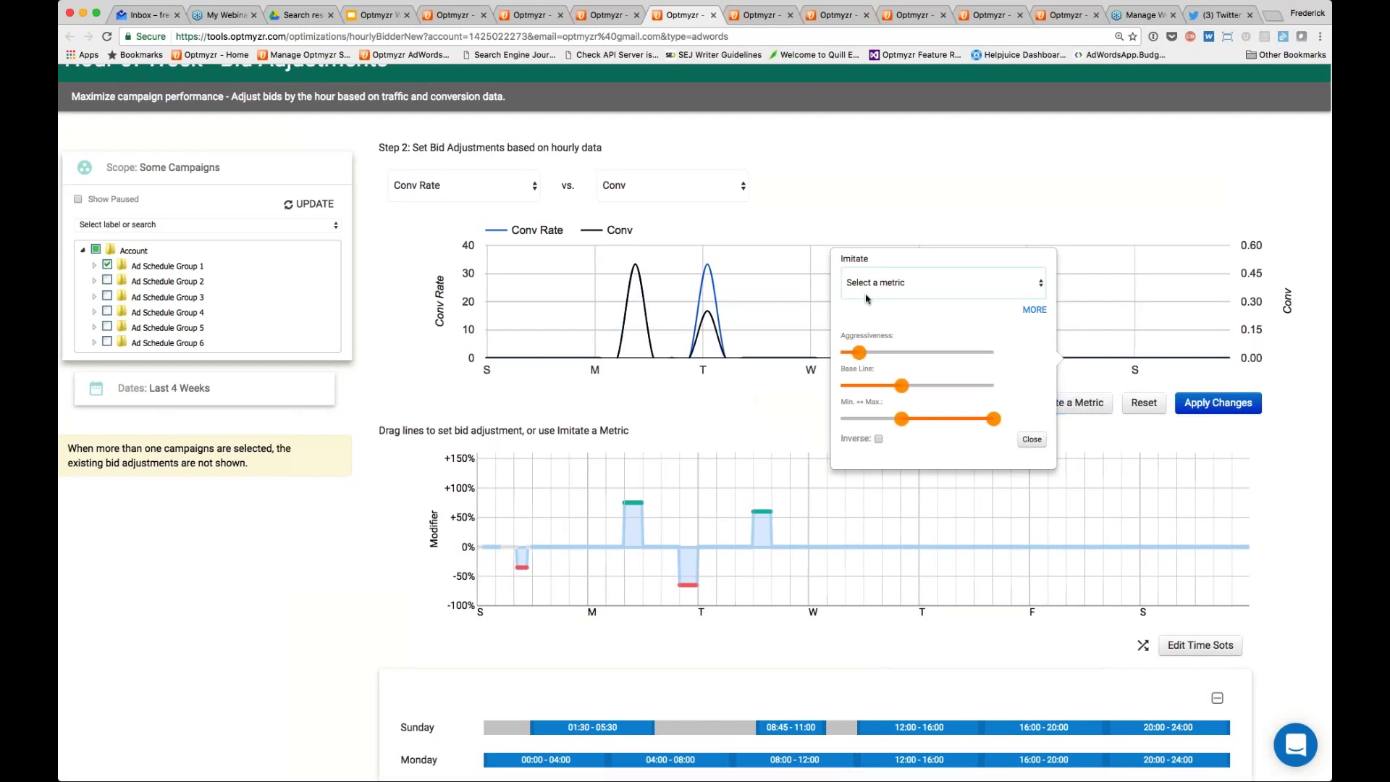
{"action": "left_click", "coordinate": [869, 300]}
- Raise the aggressiveness of the Conv Rate imitation until the highest modifiers reach about +80%
{"action": "mouse_move", "coordinate": [859, 352]}
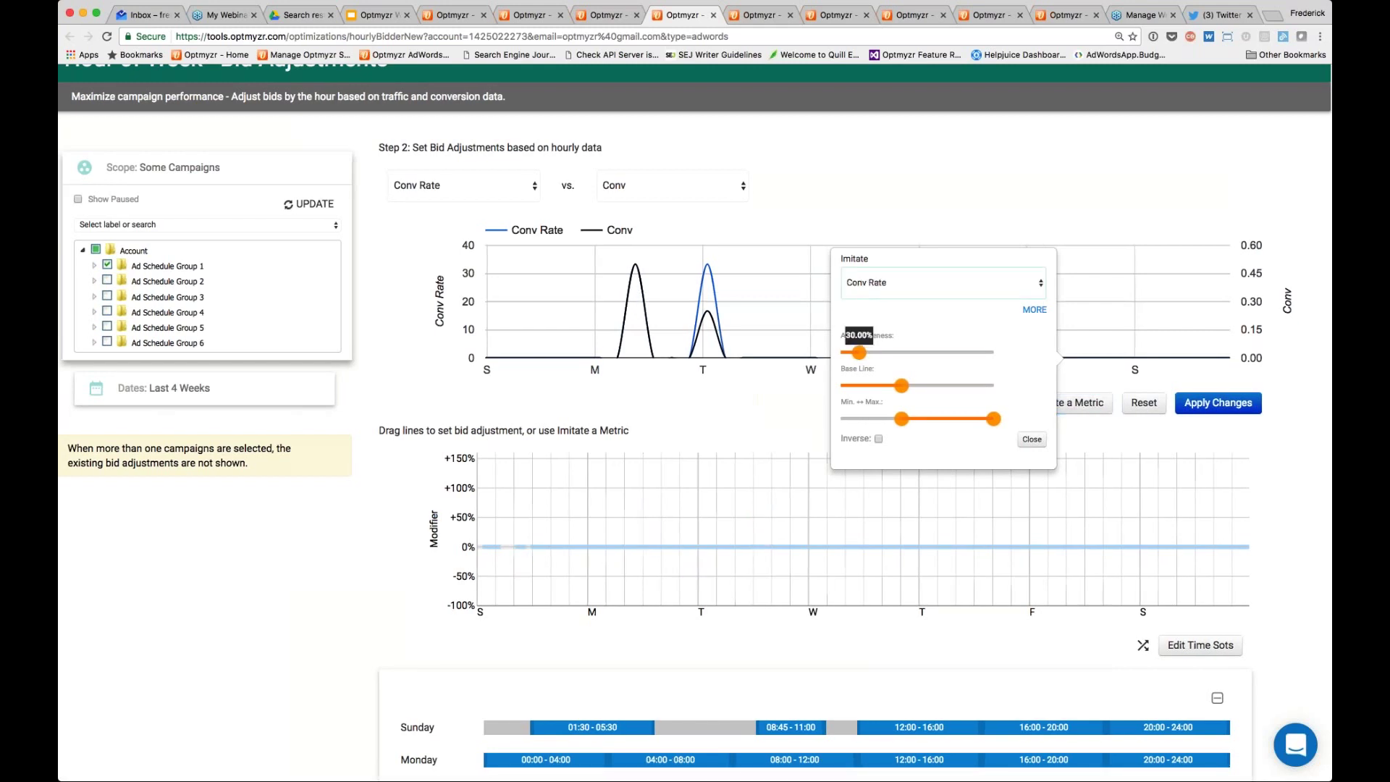
{"action": "left_click_drag", "start_coordinate": [859, 352], "coordinate": [939, 356]}
{"action": "left_click", "coordinate": [939, 351]}
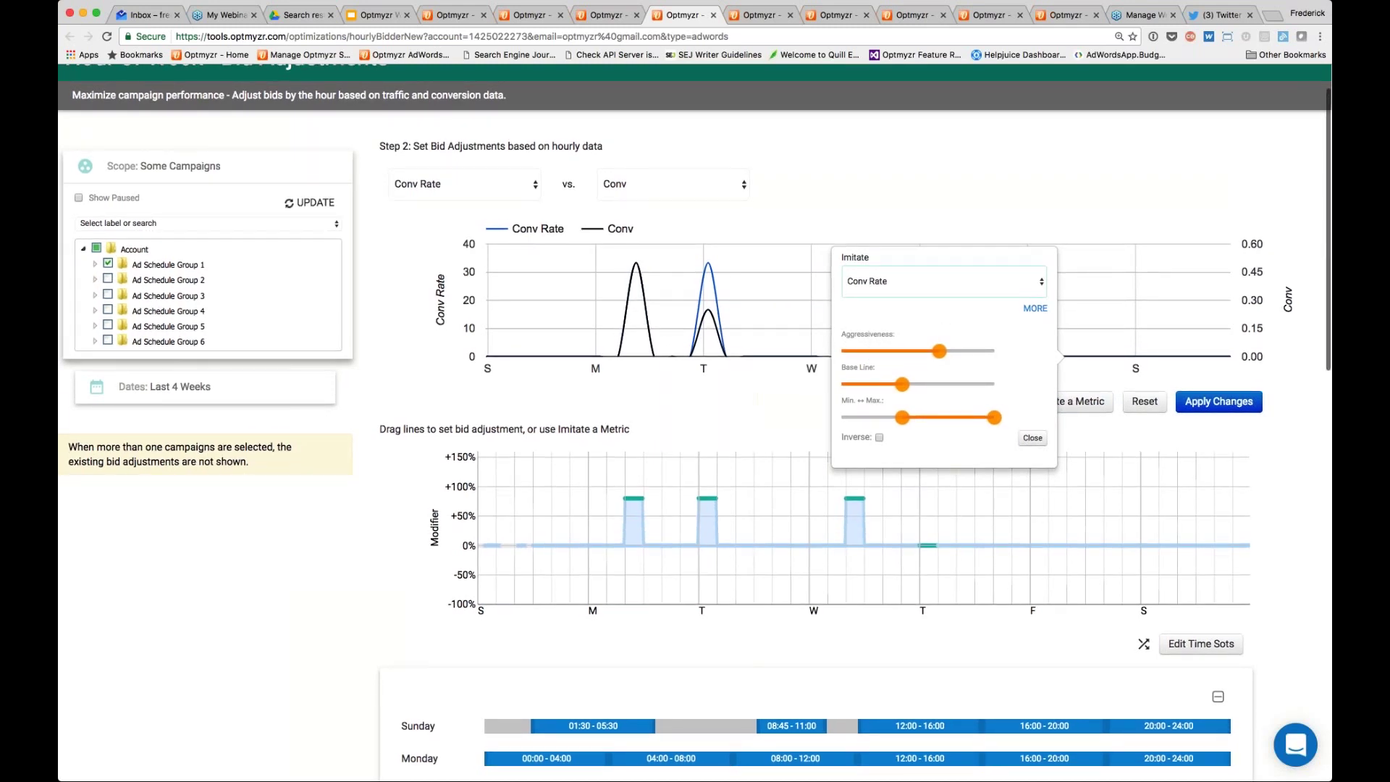
- Expand the imitation settings with the condition that Conv Rate is greater than 0, and close them
{"action": "scroll", "coordinate": [696, 420], "scroll_direction": "up", "scroll_amount": 1}
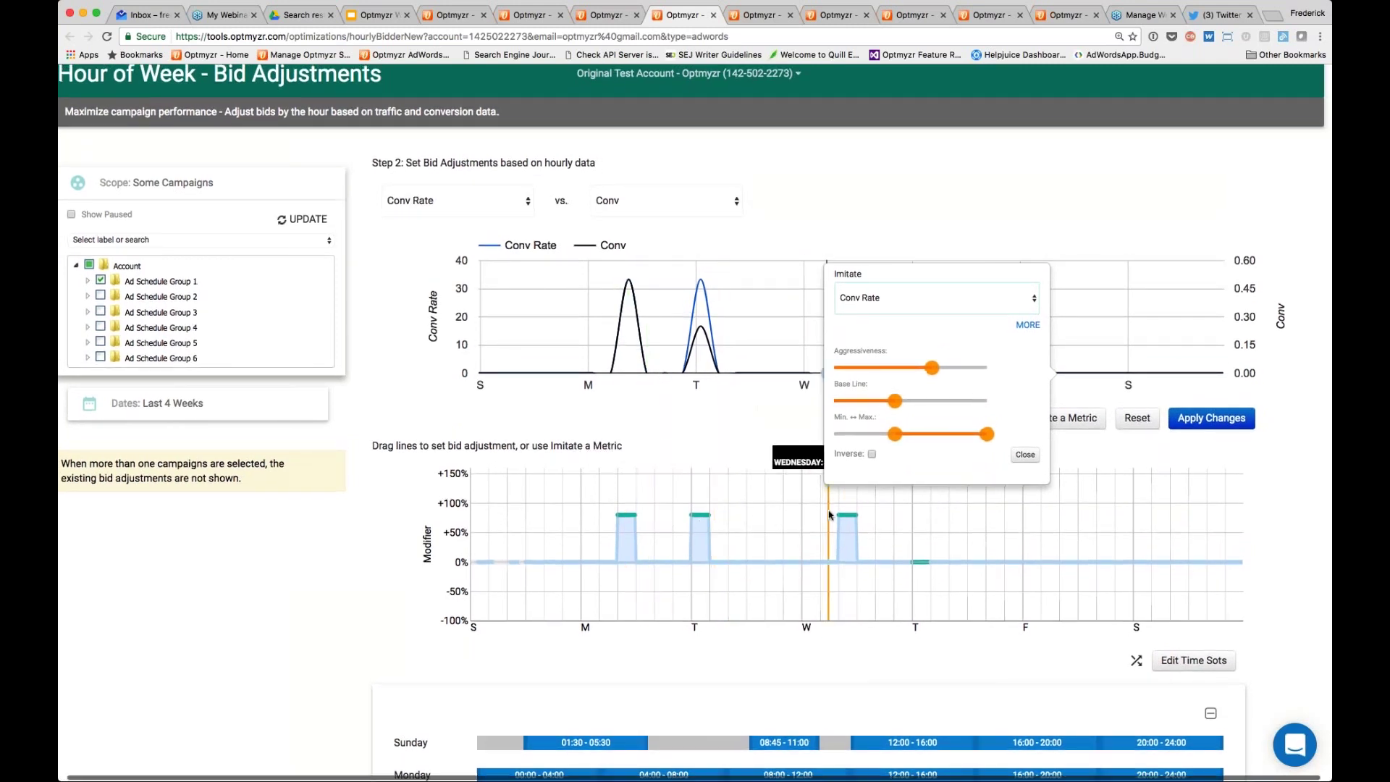
{"action": "left_click", "coordinate": [1029, 325]}
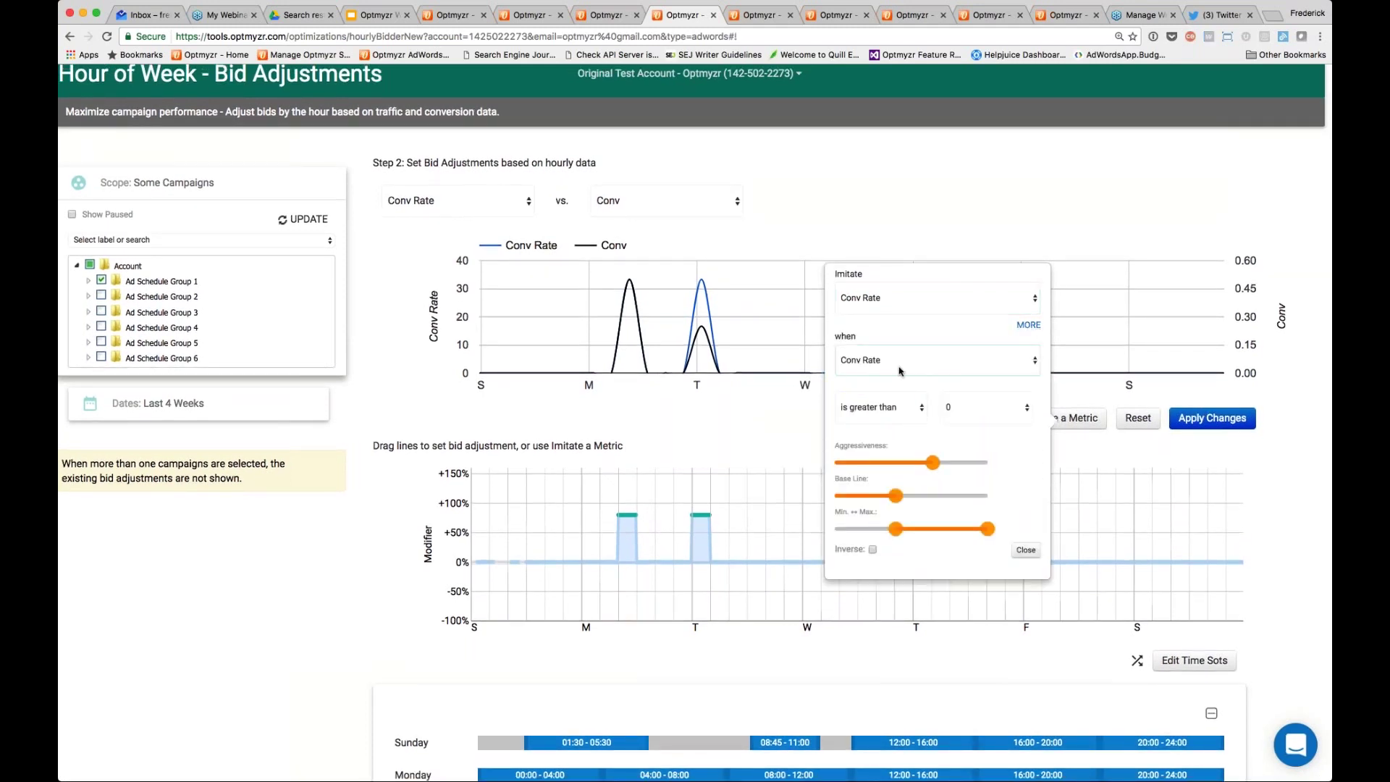
{"action": "left_click", "coordinate": [896, 373]}
{"action": "left_click", "coordinate": [986, 407]}
{"action": "left_click", "coordinate": [1026, 551]}
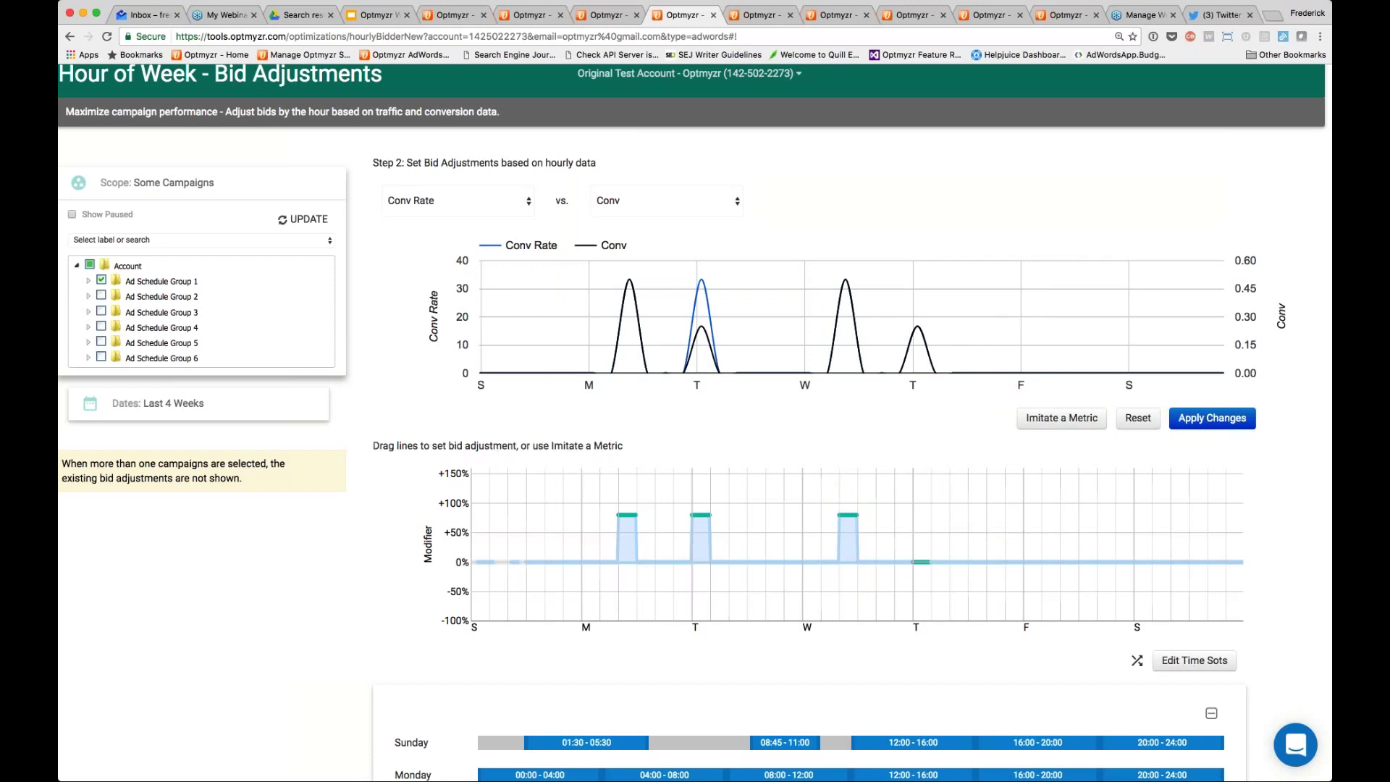
- Open the PPC Investigator data insight for the test account
{"action": "scroll", "coordinate": [393, 522], "scroll_direction": "down", "scroll_amount": 1}
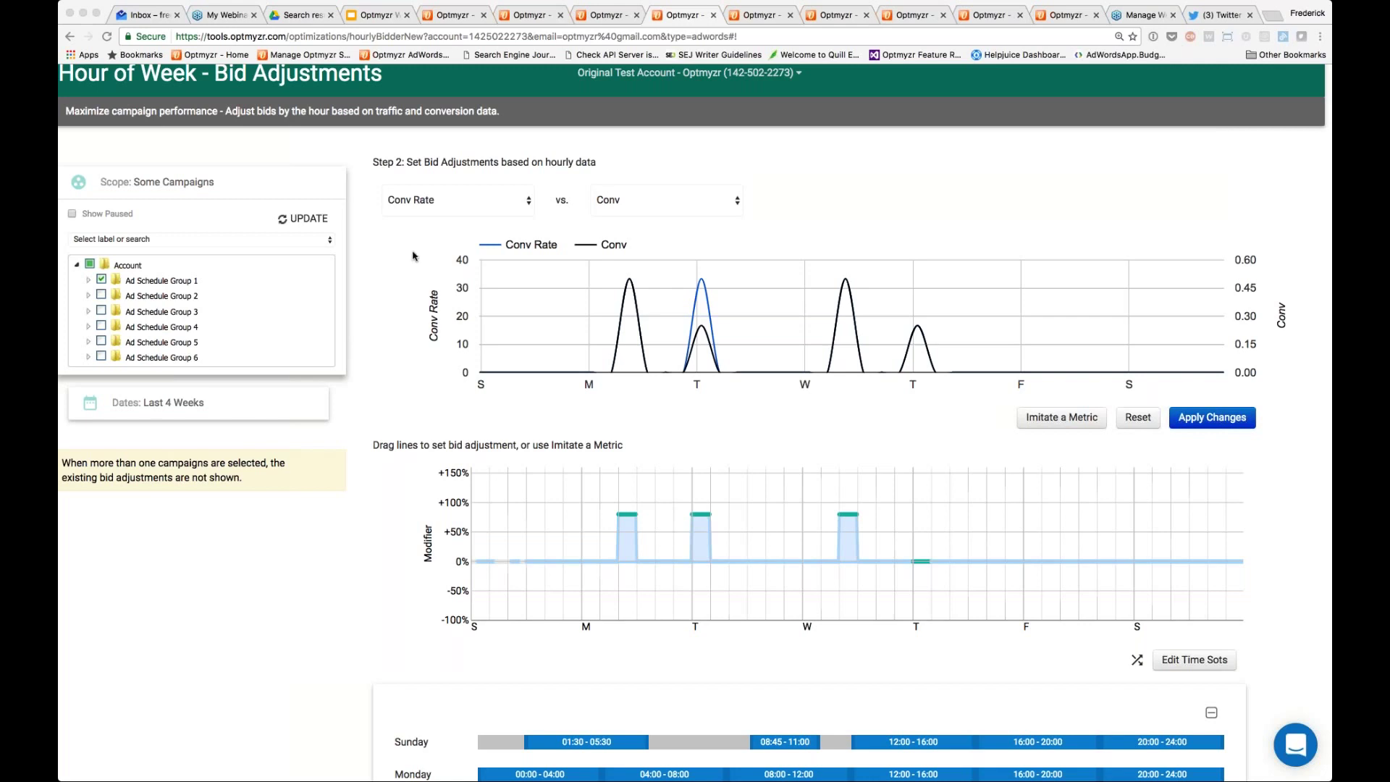
{"action": "scroll", "coordinate": [410, 243], "scroll_direction": "up", "scroll_amount": 1}
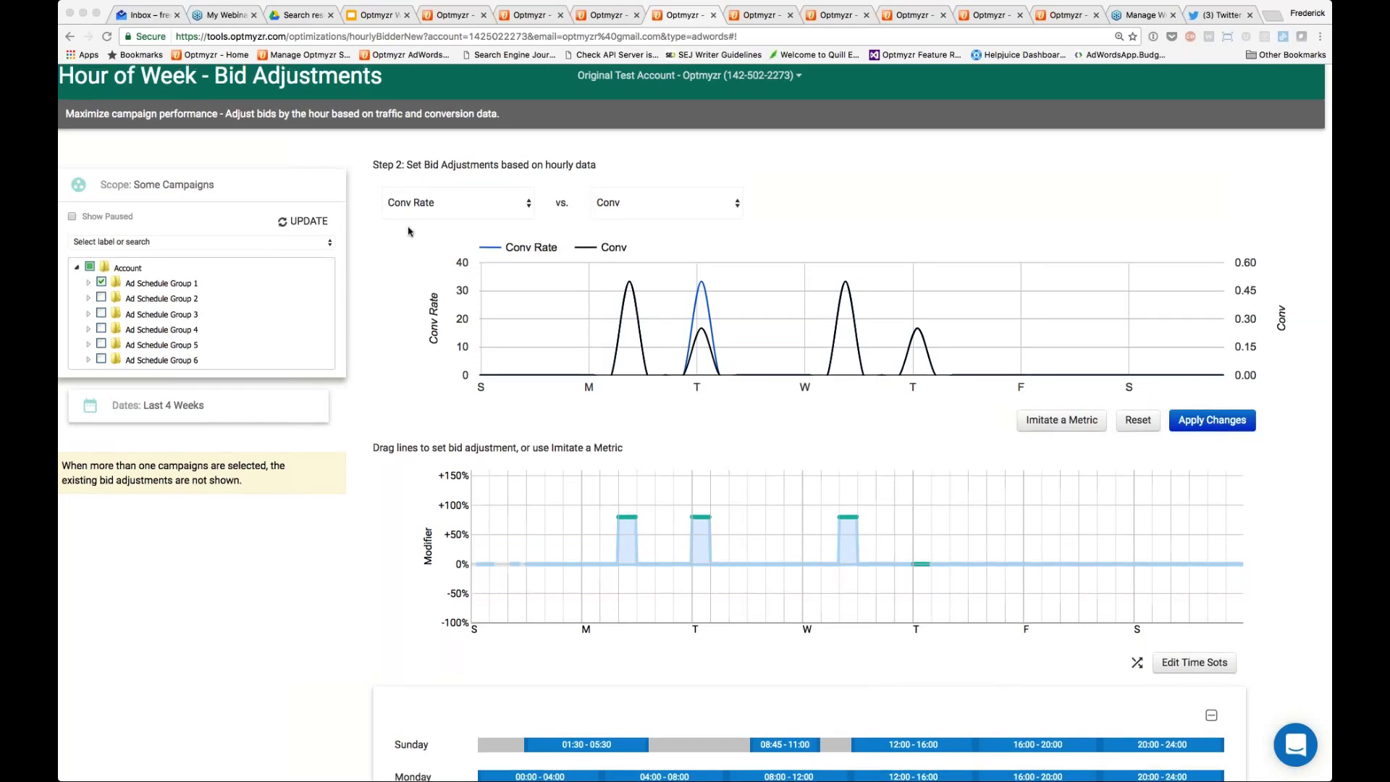
{"action": "scroll", "coordinate": [409, 232], "scroll_direction": "up", "scroll_amount": 2}
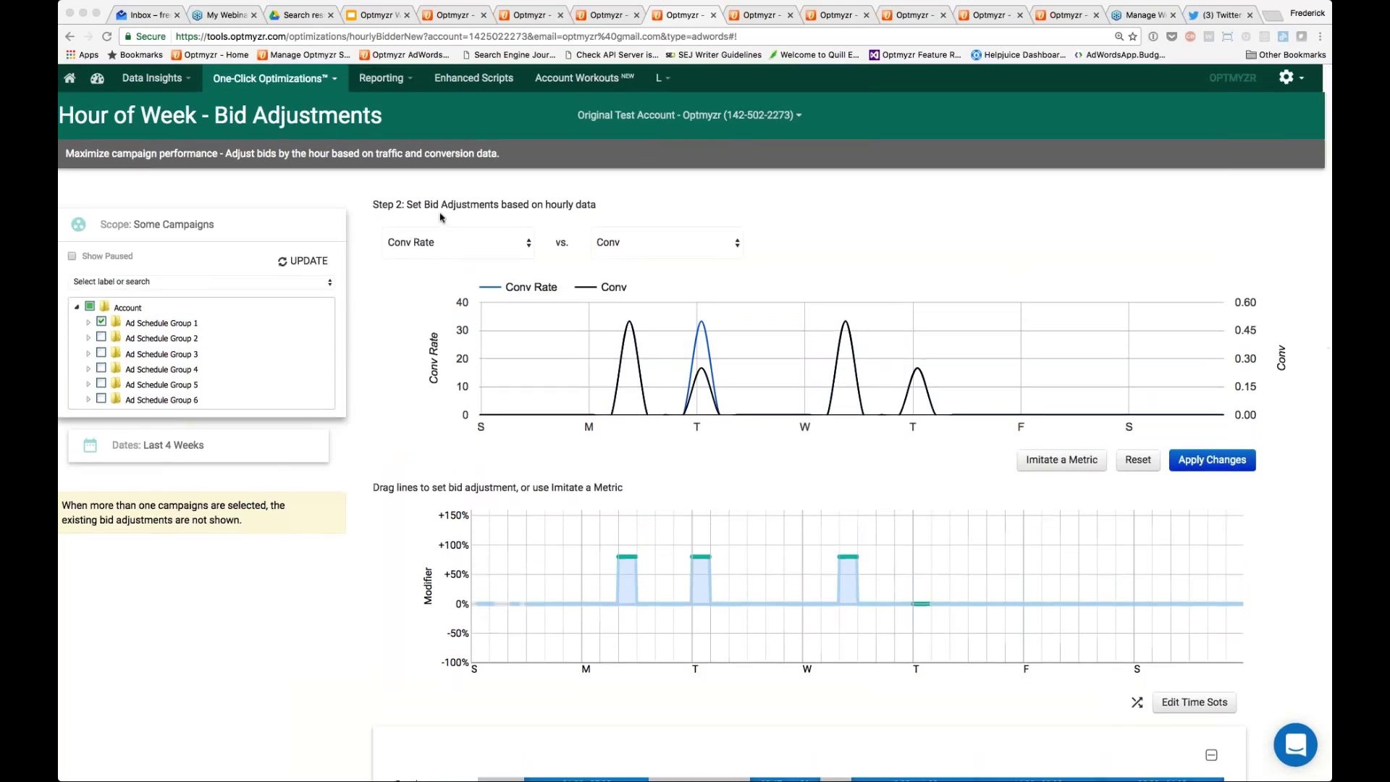
{"action": "left_click", "coordinate": [173, 81]}
{"action": "left_click", "coordinate": [173, 82]}
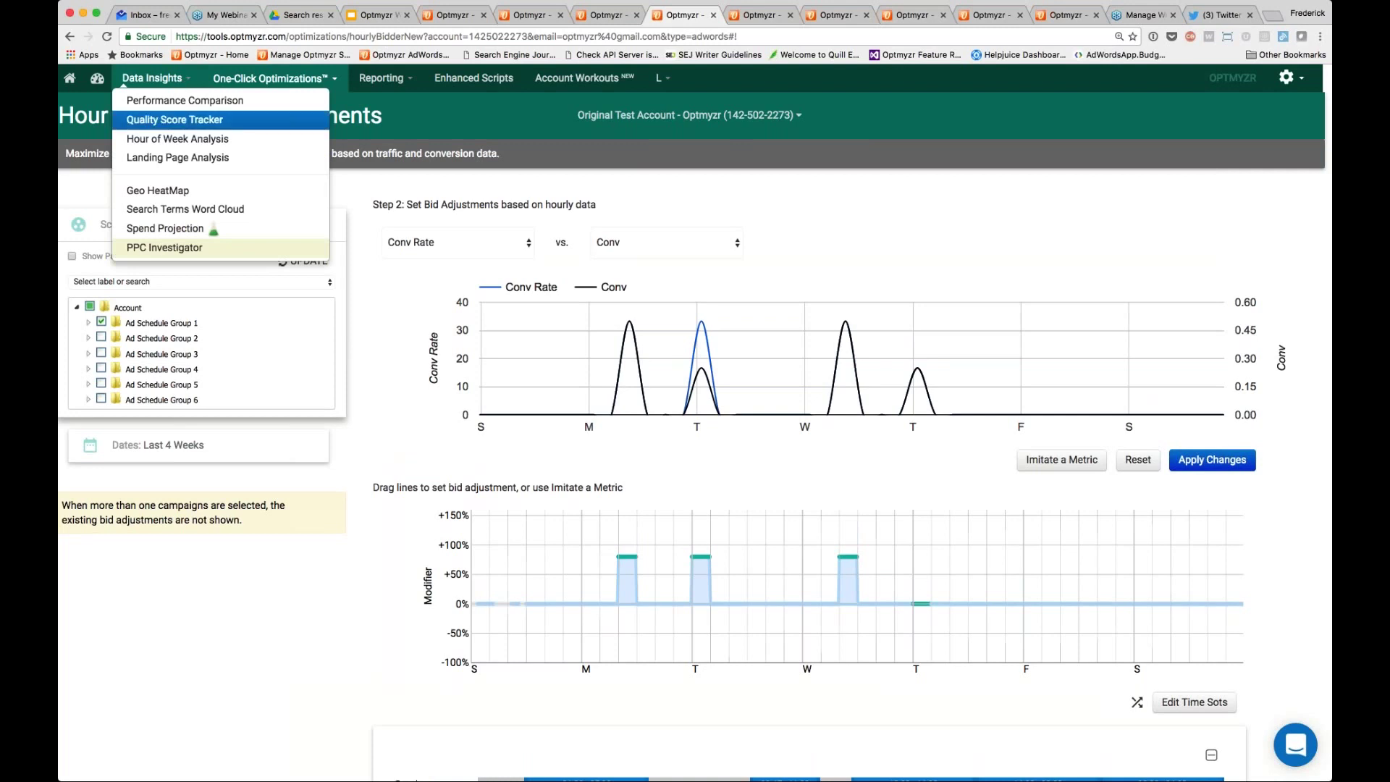
{"action": "left_click", "coordinate": [186, 250]}
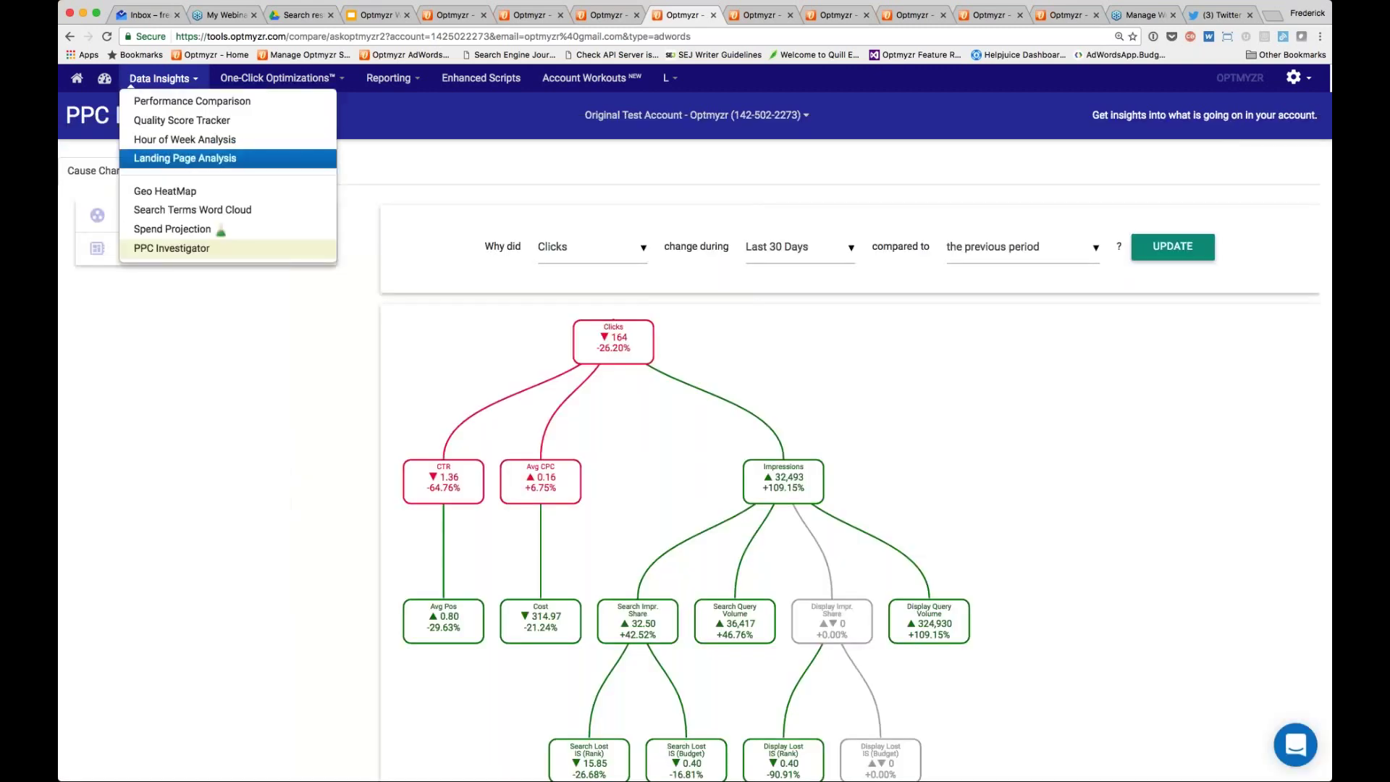
- Open Spend Projection and examine this month's projected spend and the recent daily spend trends
{"action": "left_click", "coordinate": [187, 236]}
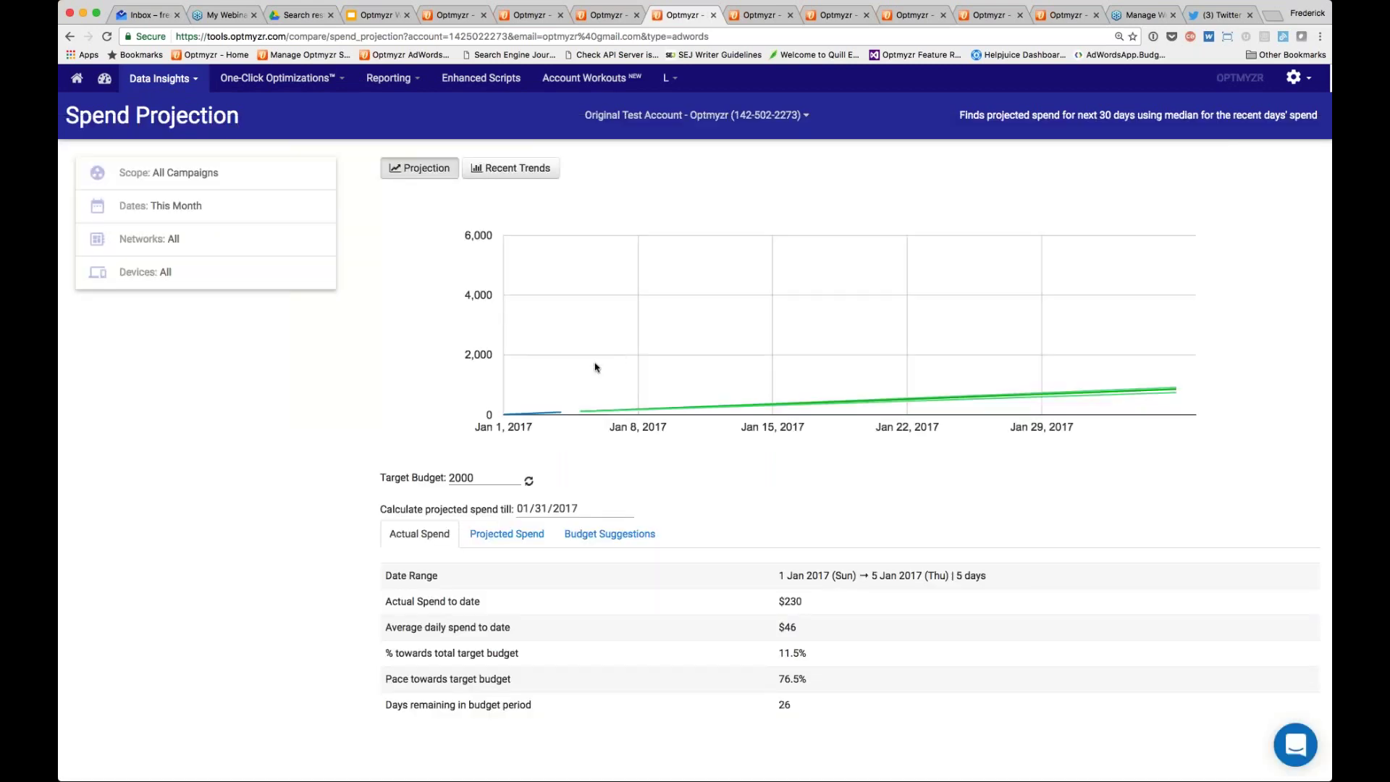
{"action": "mouse_move", "coordinate": [1080, 369]}
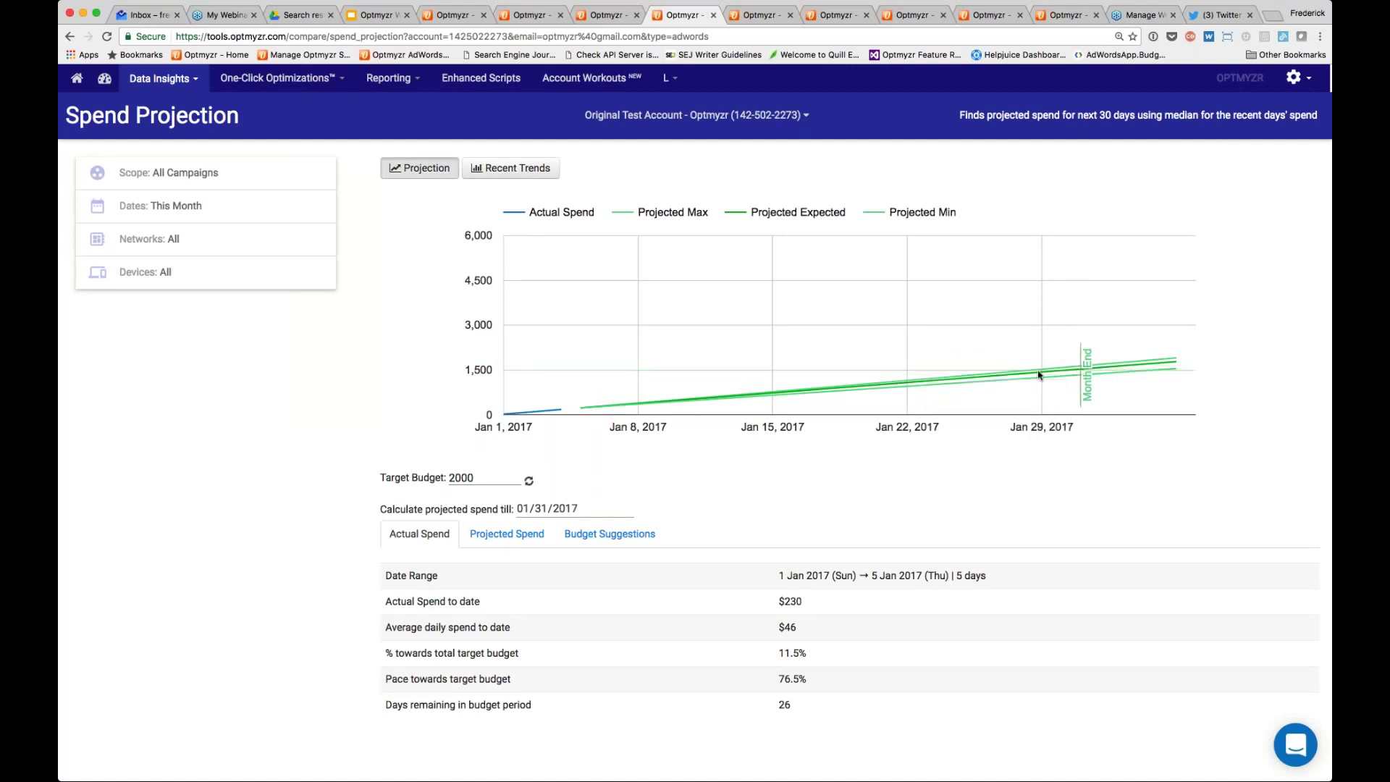
{"action": "mouse_move", "coordinate": [945, 384]}
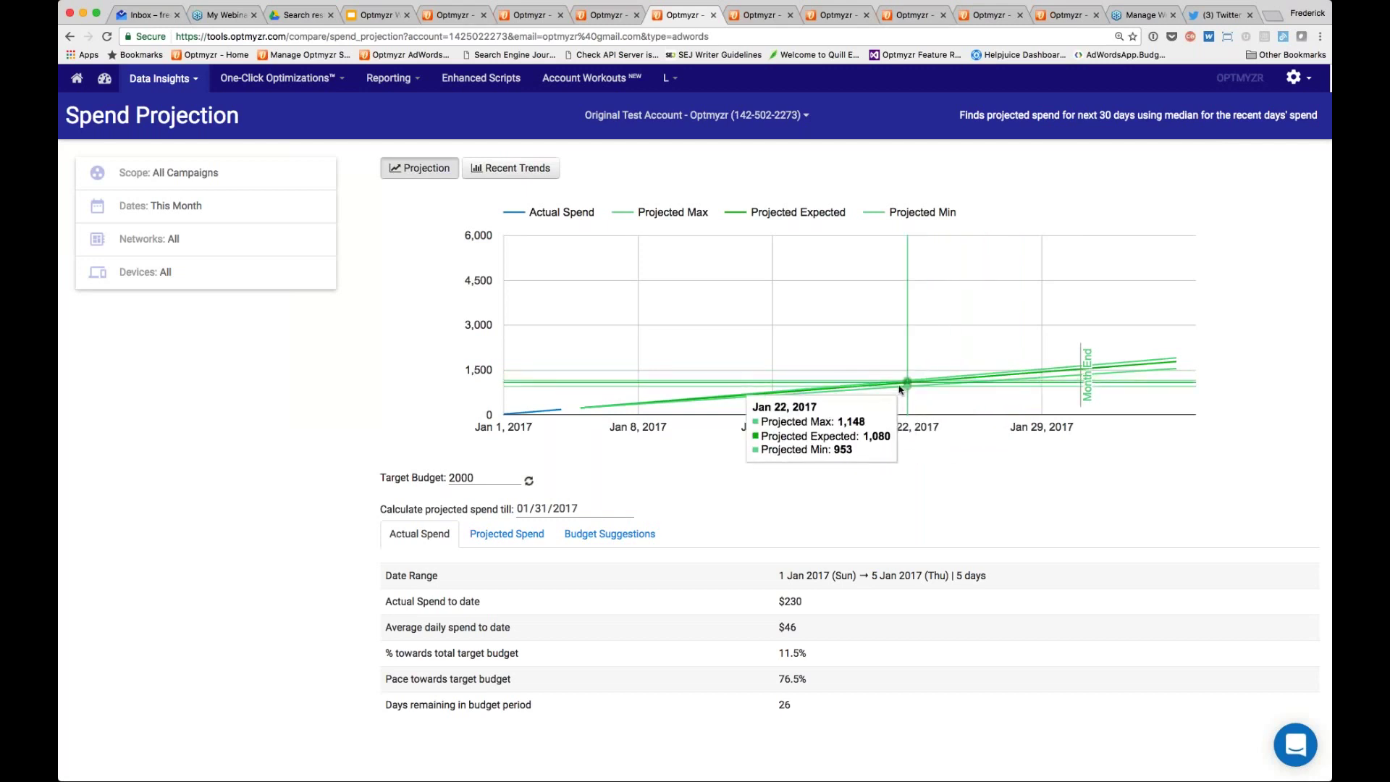
{"action": "mouse_move", "coordinate": [994, 378]}
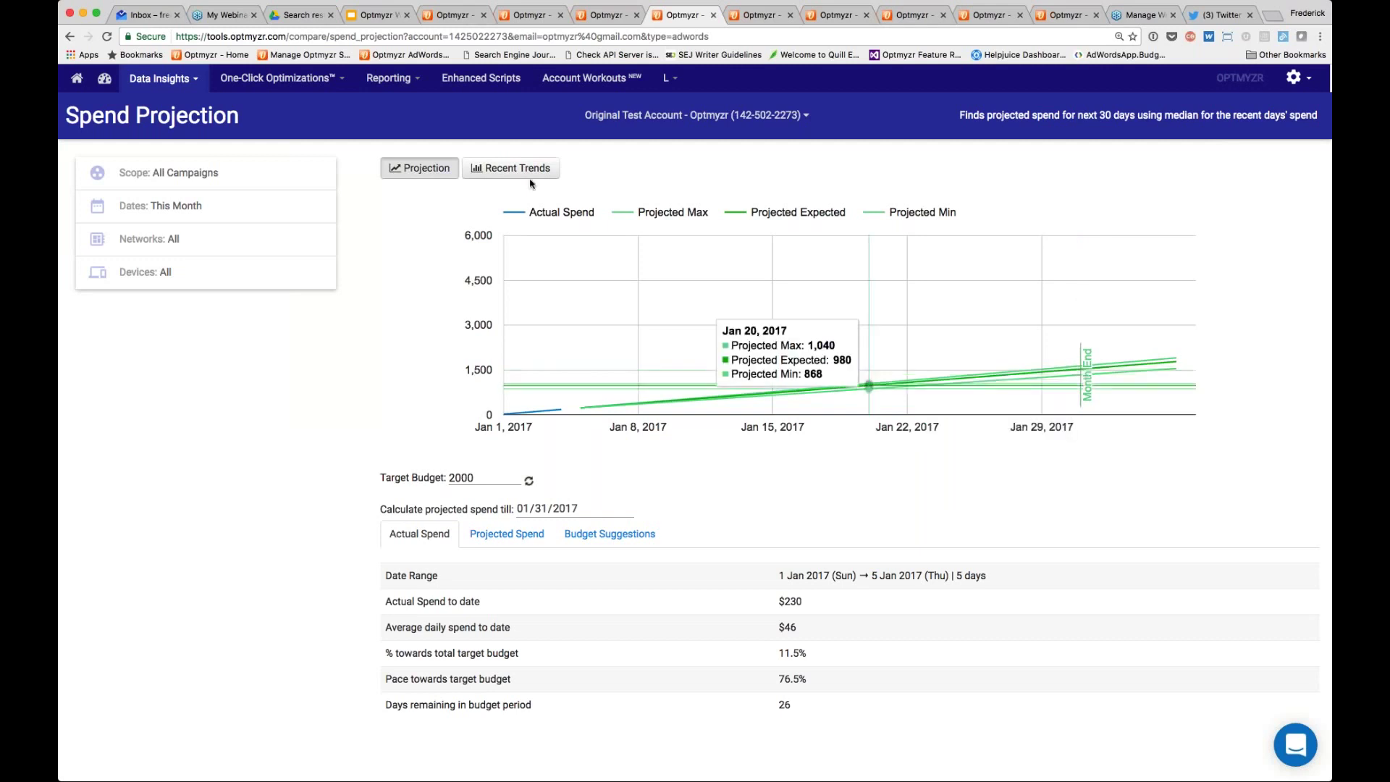
{"action": "left_click", "coordinate": [505, 169]}
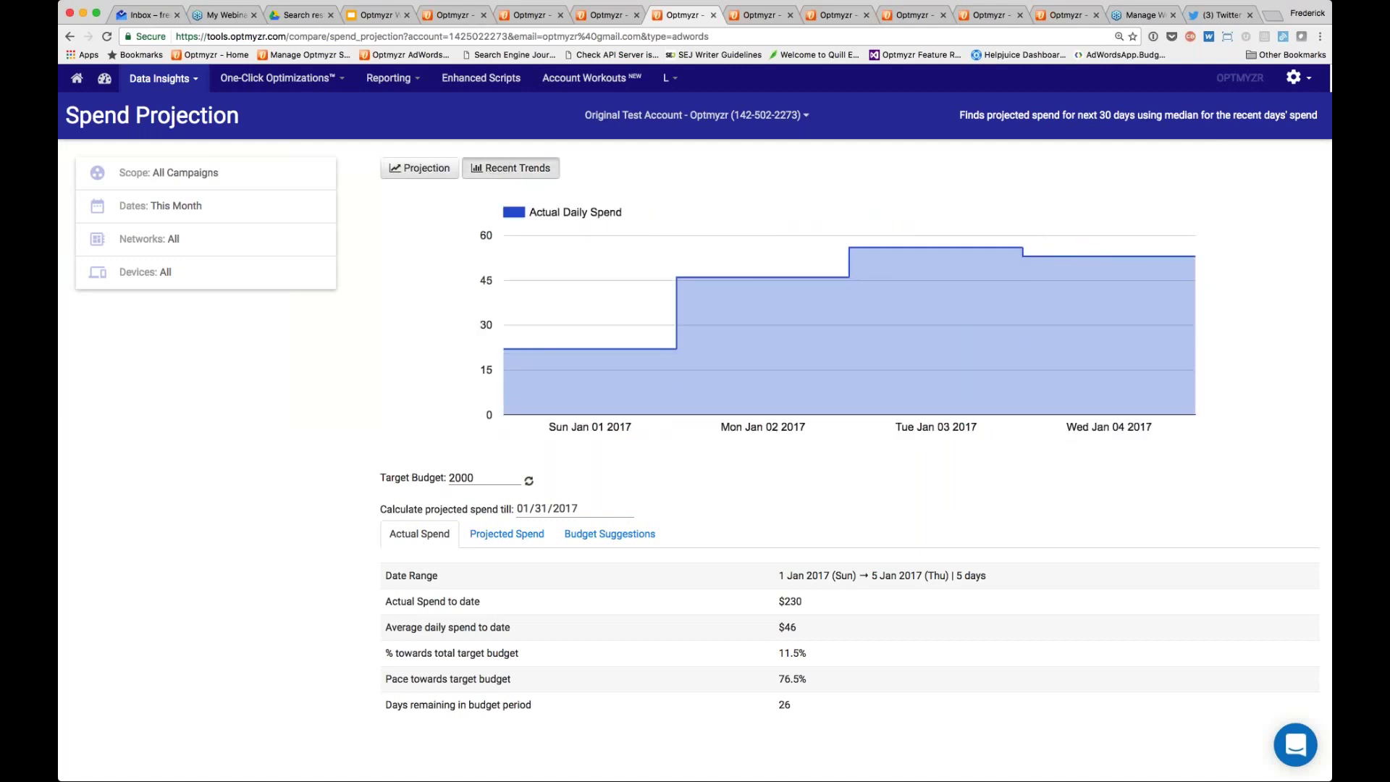
{"action": "left_click", "coordinate": [421, 171]}
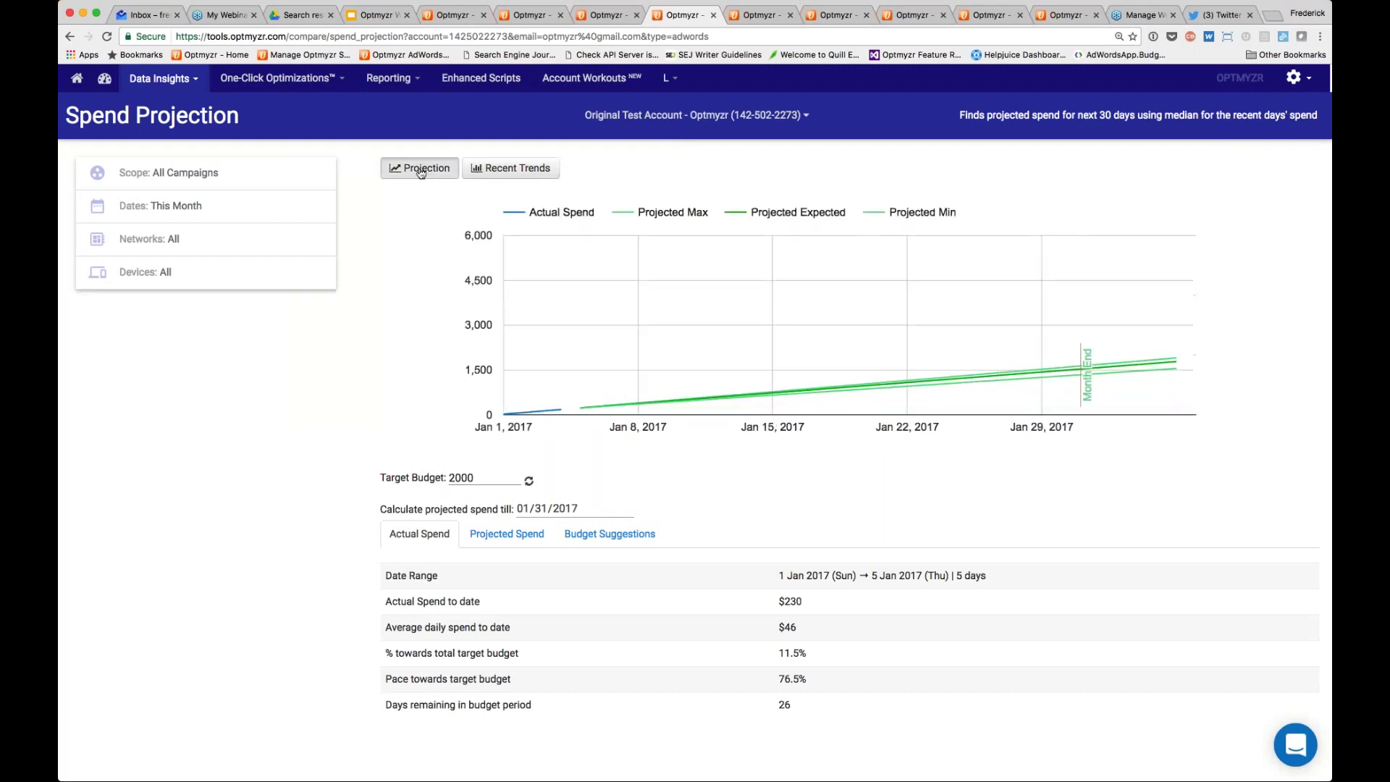
- Examine the target budget, the percentage spent towards it and the pace towards it in the actual spend figures
{"action": "double_click", "coordinate": [478, 478]}
{"action": "left_click_drag", "start_coordinate": [806, 655], "coordinate": [778, 654]}
{"action": "scroll", "coordinate": [777, 654], "scroll_direction": "down", "scroll_amount": 1}
{"action": "scroll", "coordinate": [804, 653], "scroll_direction": "up", "scroll_amount": 1}
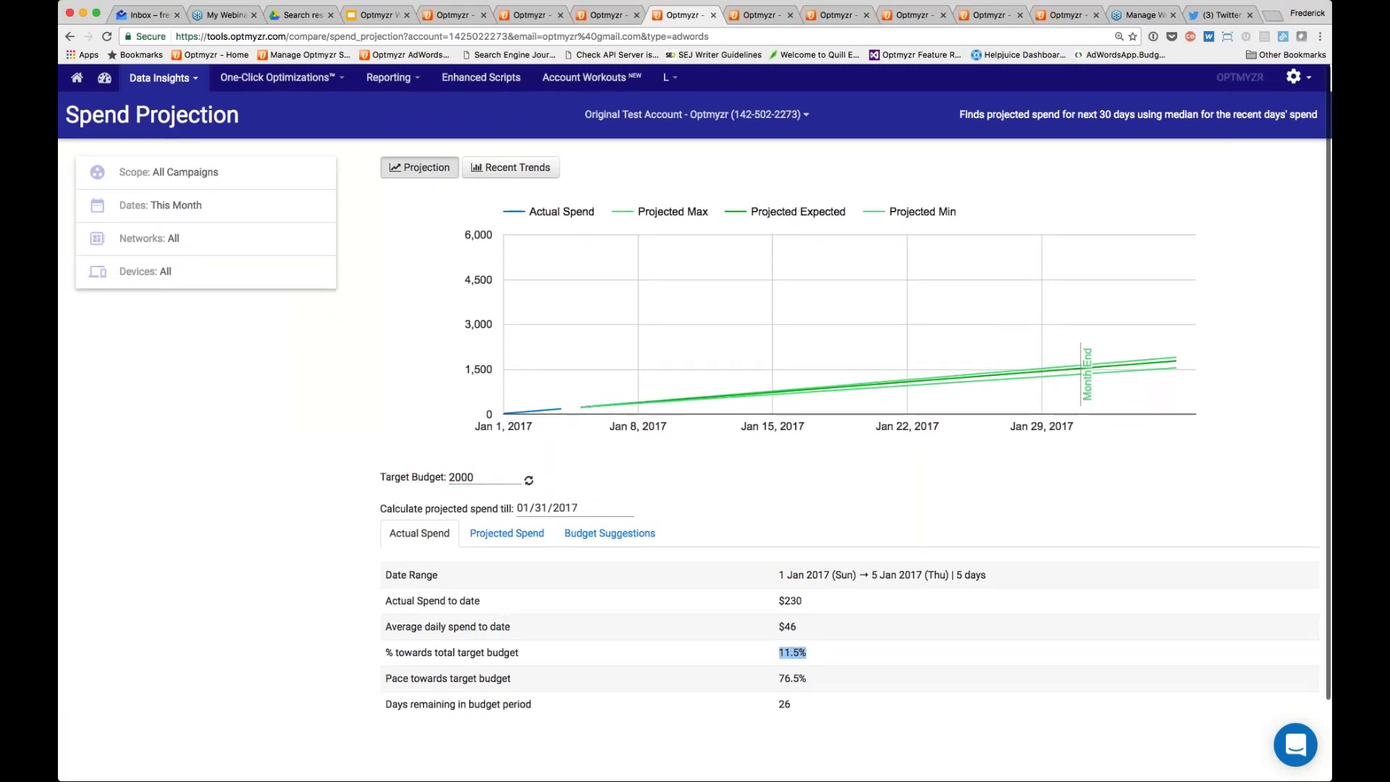
{"action": "left_click_drag", "start_coordinate": [807, 679], "coordinate": [780, 678]}
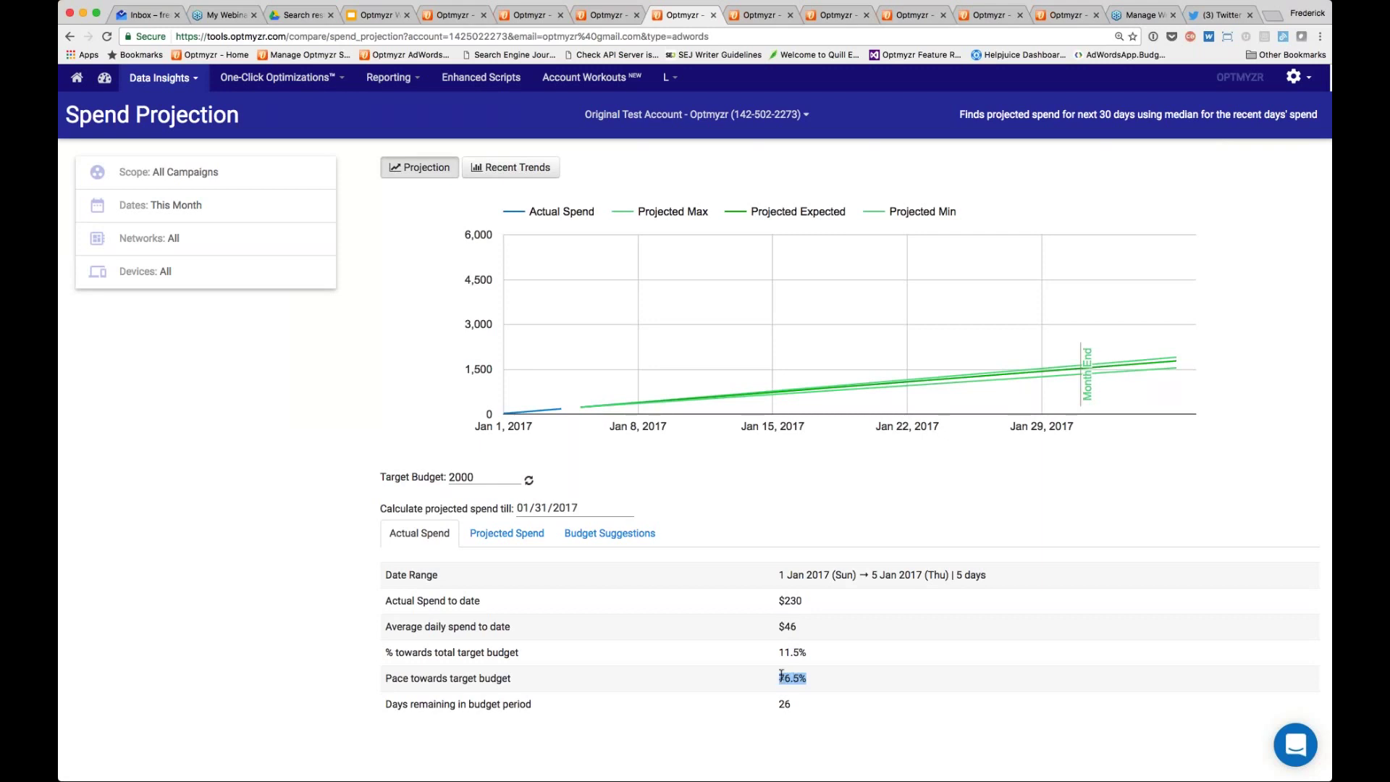
- Review the budget suggestions for the daily spend needed to hit the target, and proceed from them to setting campaign budgets
{"action": "left_click", "coordinate": [578, 540]}
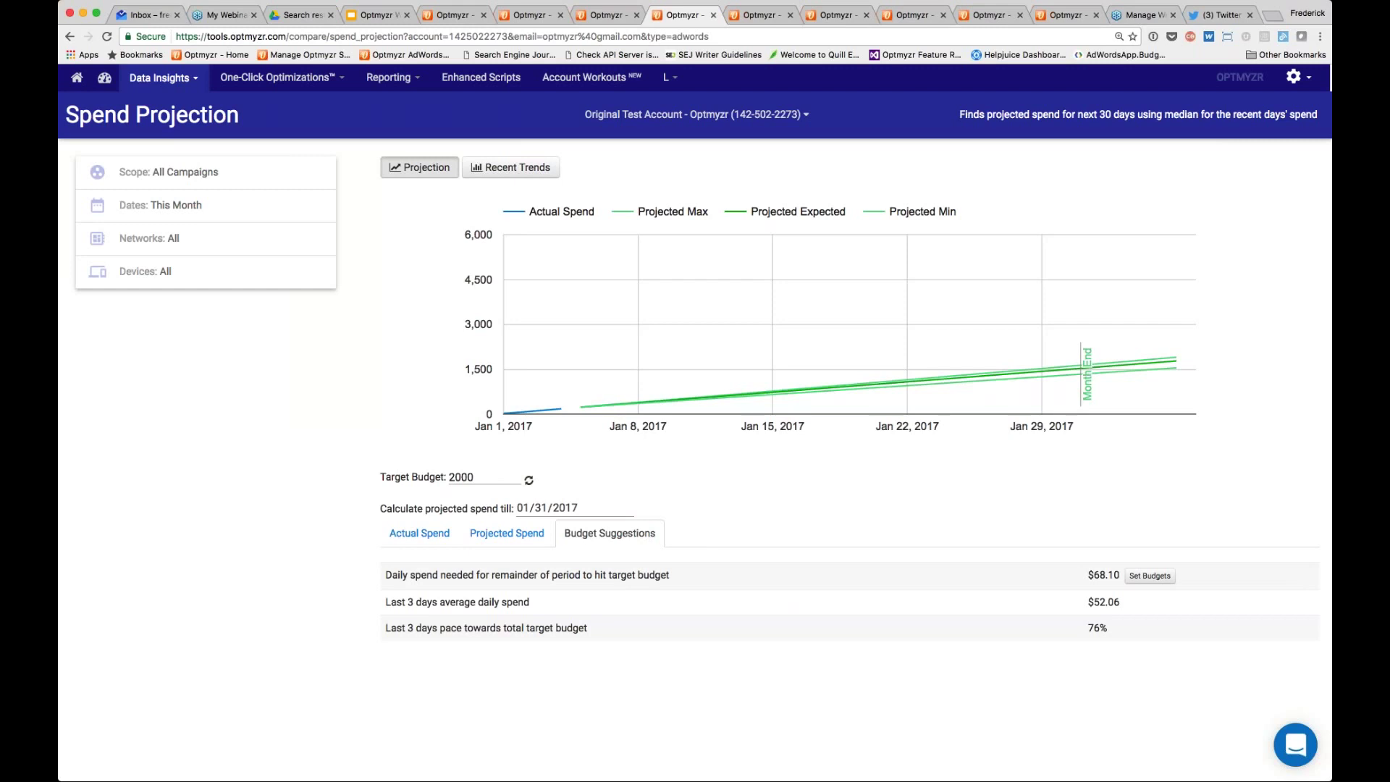
{"action": "left_click_drag", "start_coordinate": [1118, 602], "coordinate": [1094, 577]}
{"action": "left_click", "coordinate": [1114, 577]}
{"action": "left_click", "coordinate": [1152, 576]}
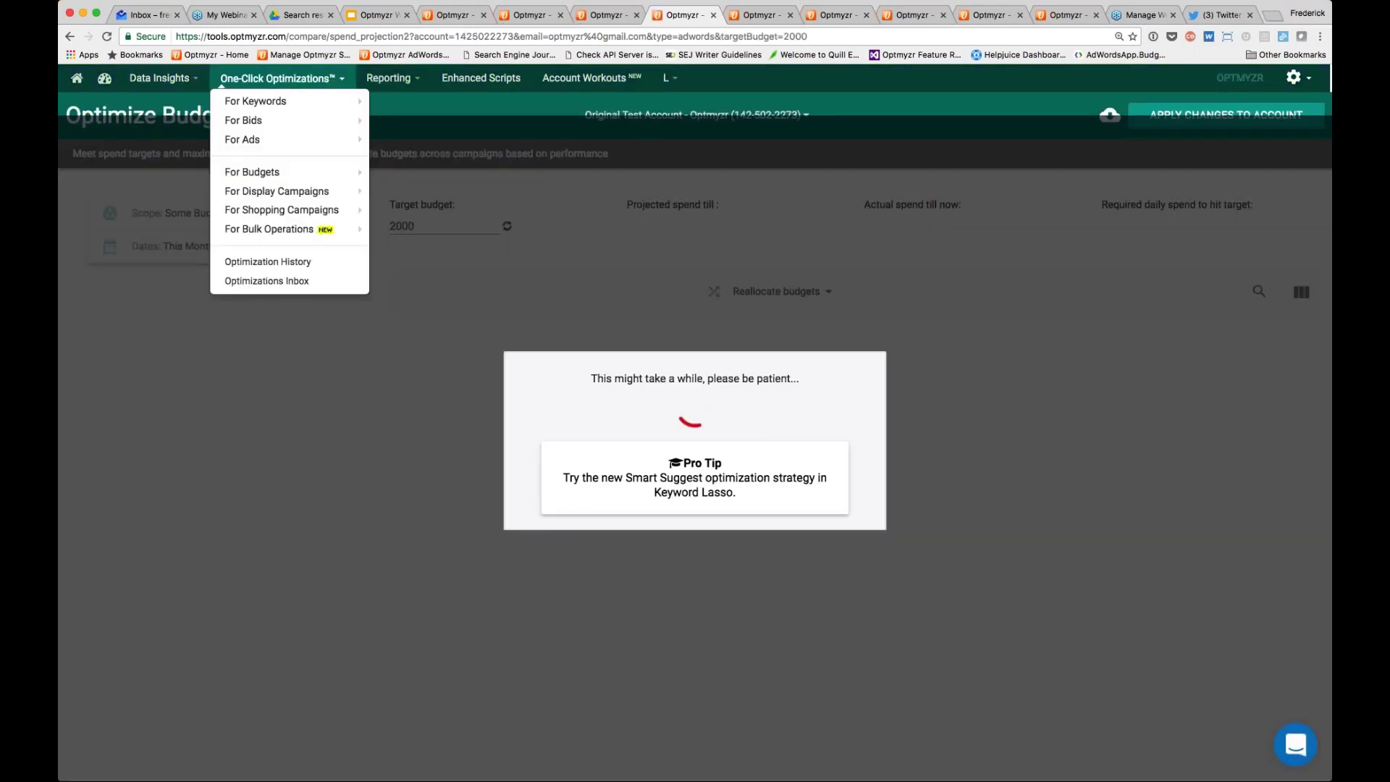
{"action": "mouse_move", "coordinate": [284, 181]}
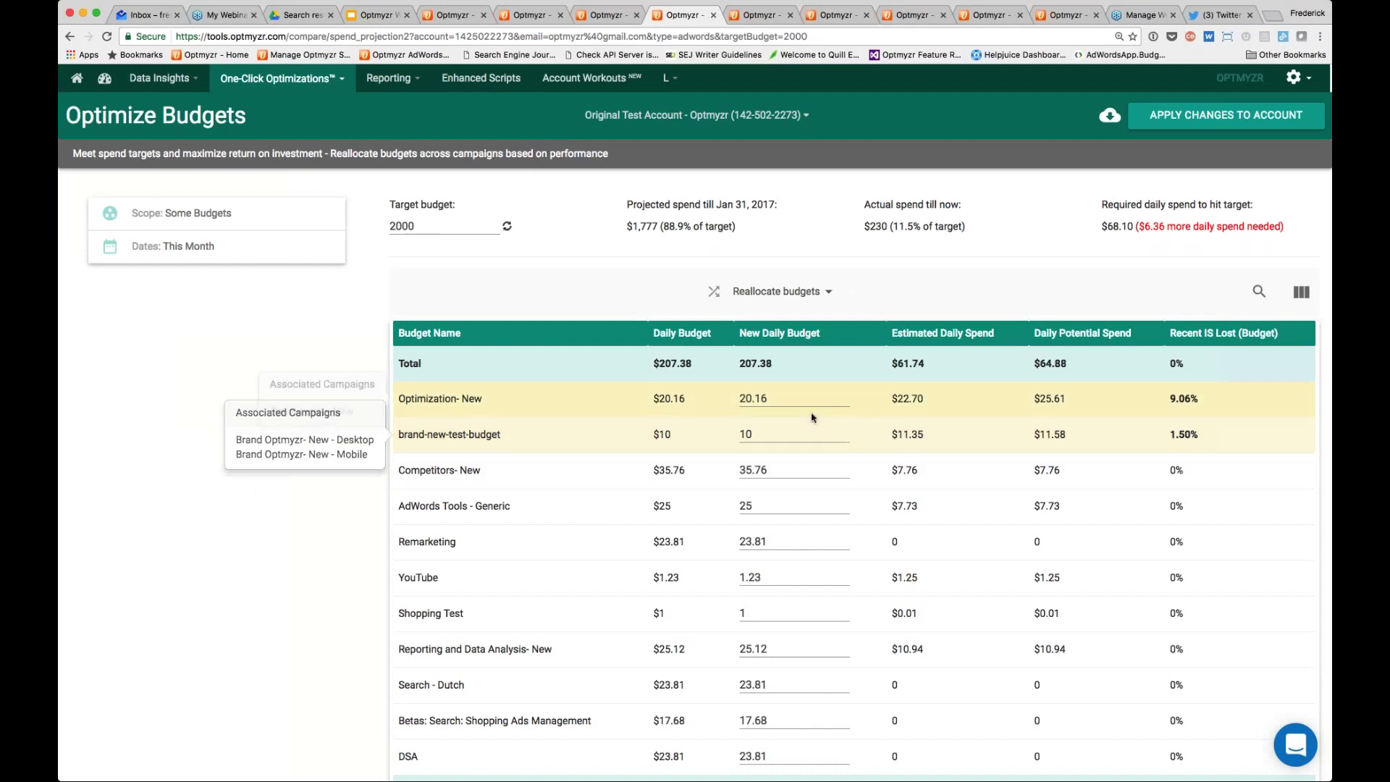
- Set the new daily budget of Optimization- New to 26 and check the additional daily spend still required
{"action": "left_click_drag", "start_coordinate": [1142, 226], "coordinate": [1166, 226]}
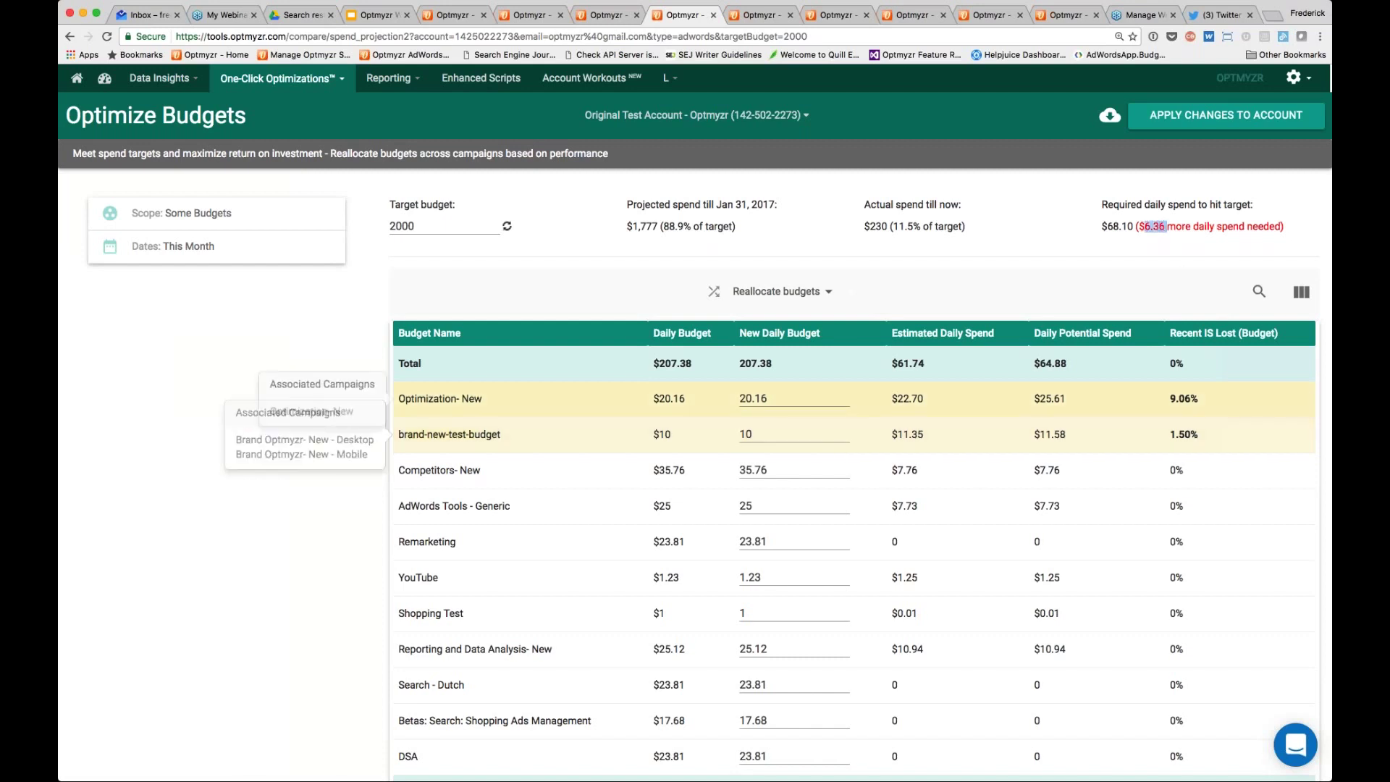
{"action": "double_click", "coordinate": [736, 397]}
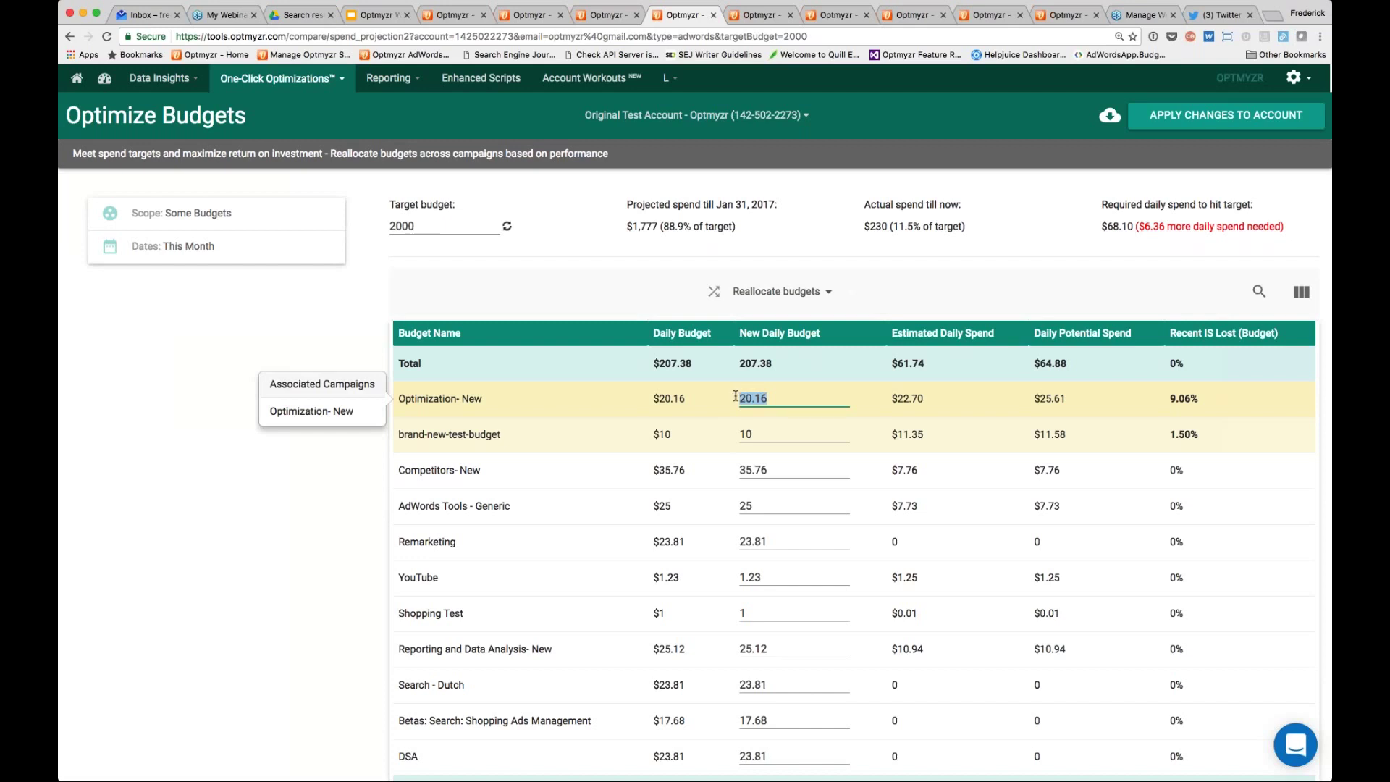
{"action": "type", "text": "26"}
{"action": "key", "text": "Tab"}
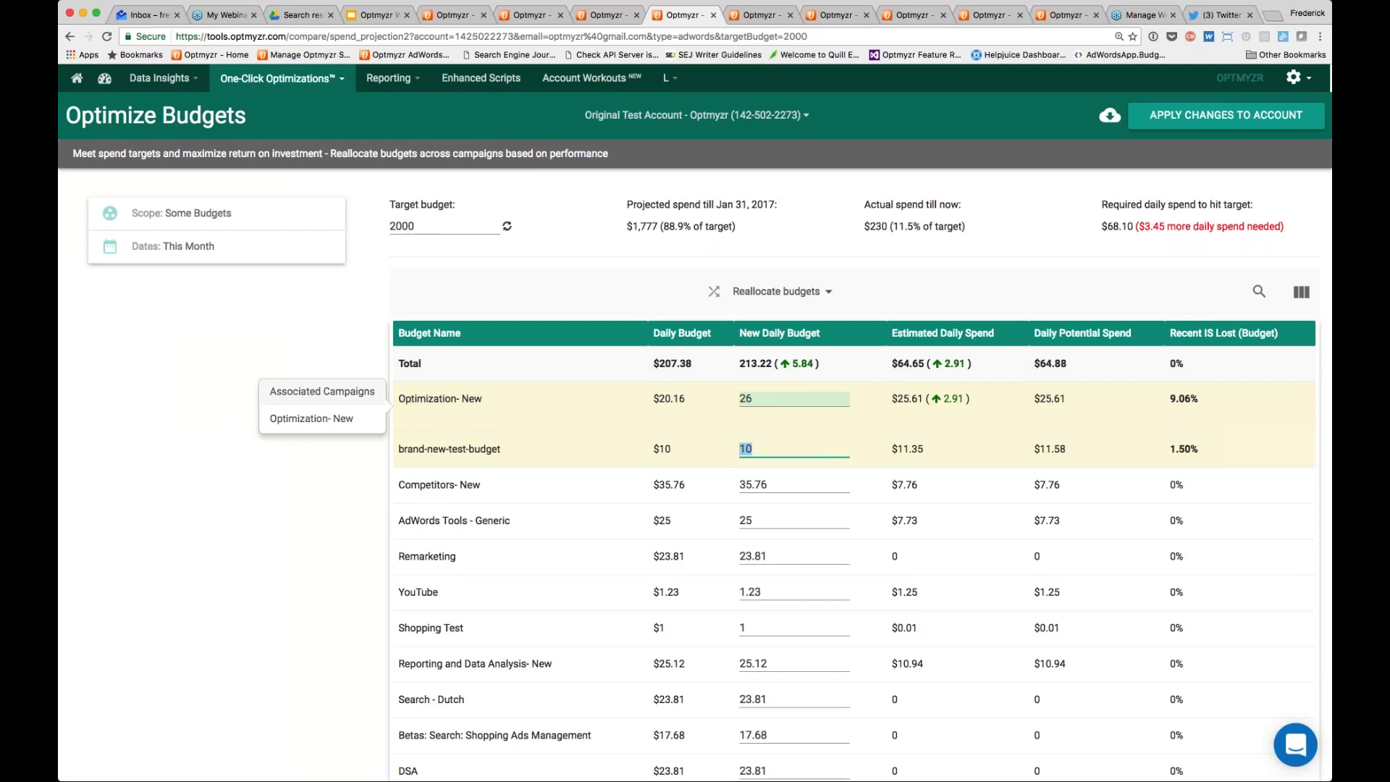
{"action": "double_click", "coordinate": [1151, 226]}
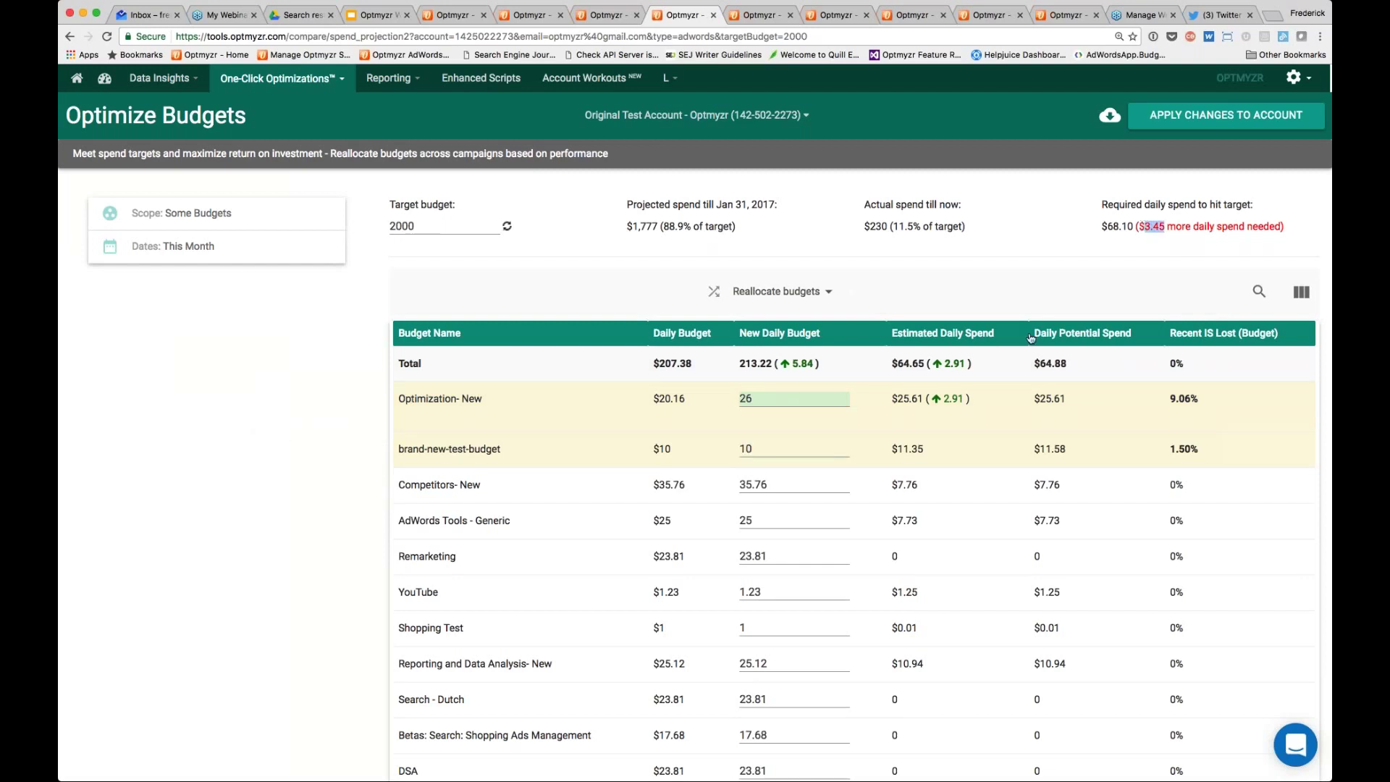
{"action": "mouse_move", "coordinate": [775, 465]}
- Add the Cost / Conv column to the budgets table and sort the budgets by it from highest to lowest
{"action": "left_click", "coordinate": [1301, 297]}
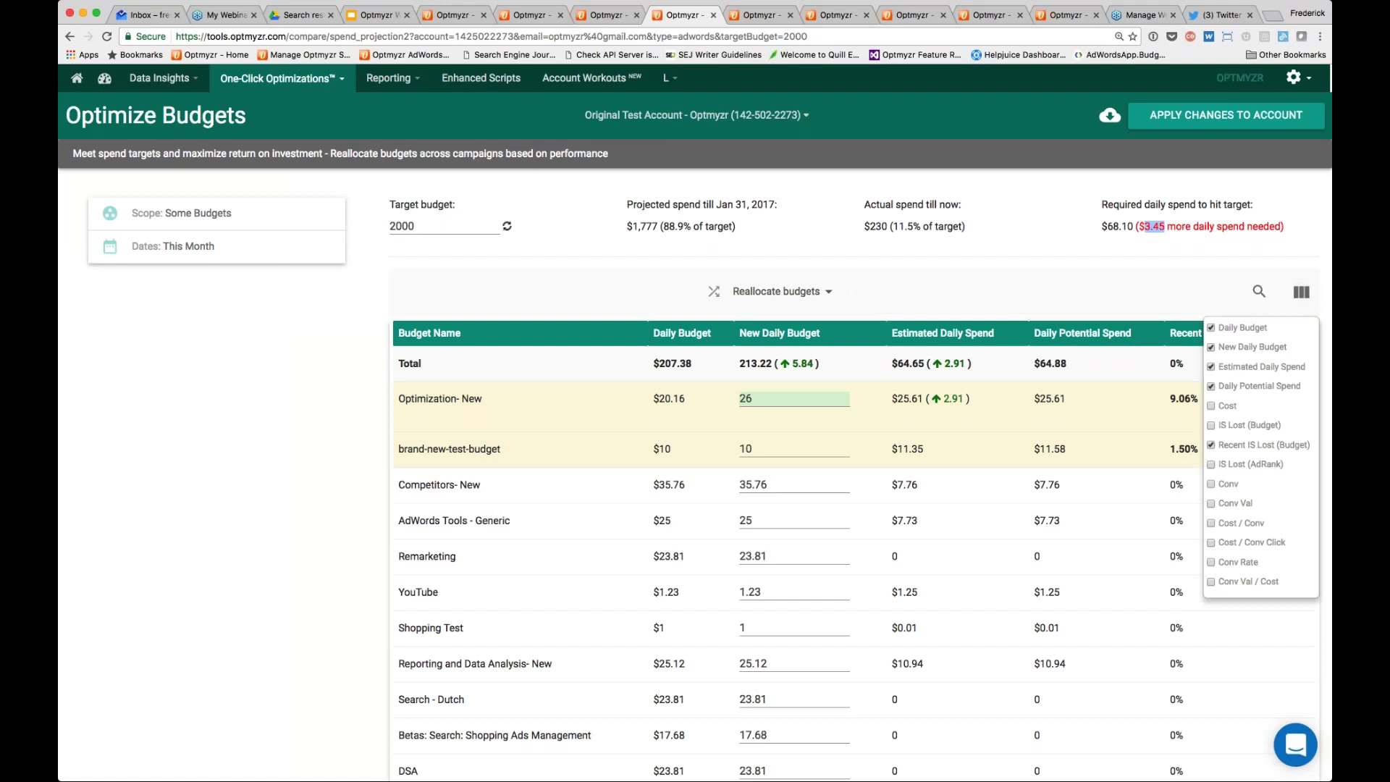
{"action": "left_click", "coordinate": [1212, 524]}
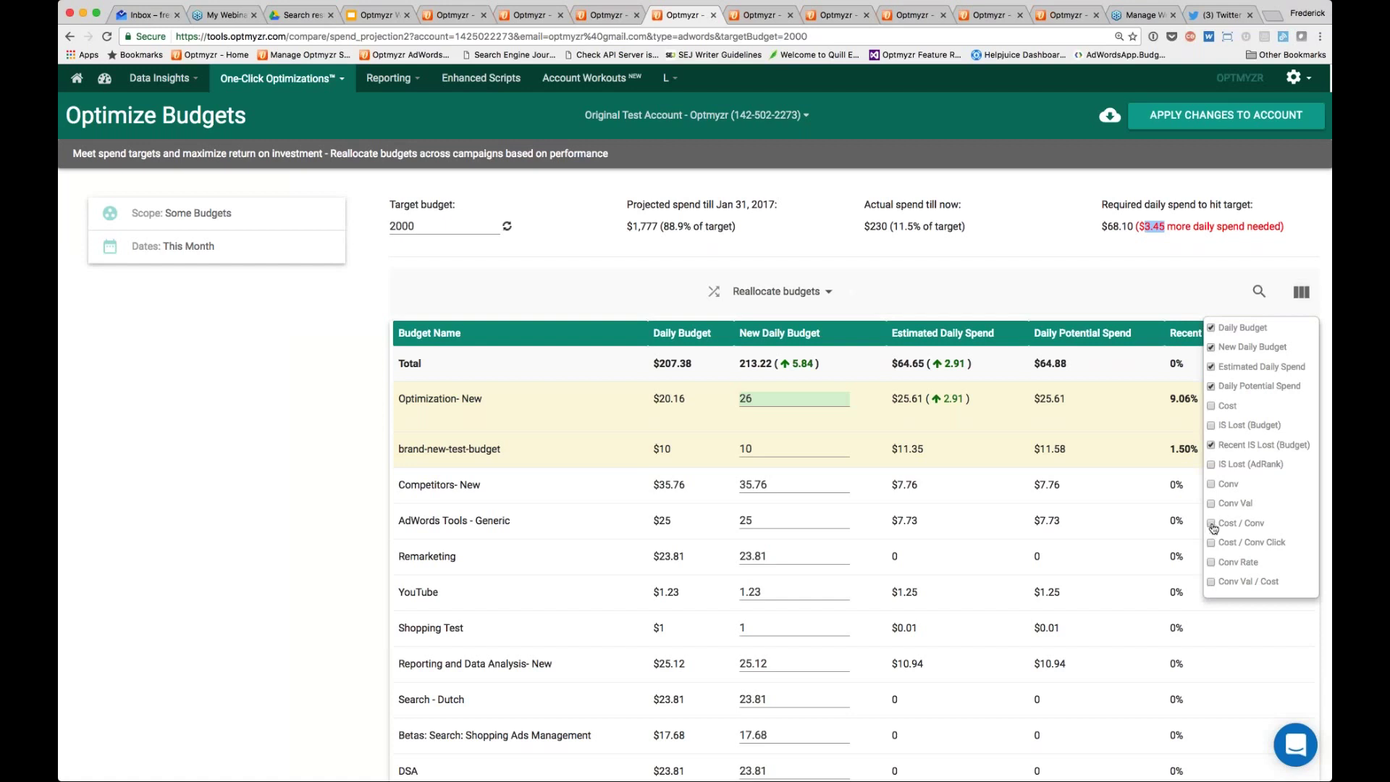
{"action": "left_click", "coordinate": [1158, 291]}
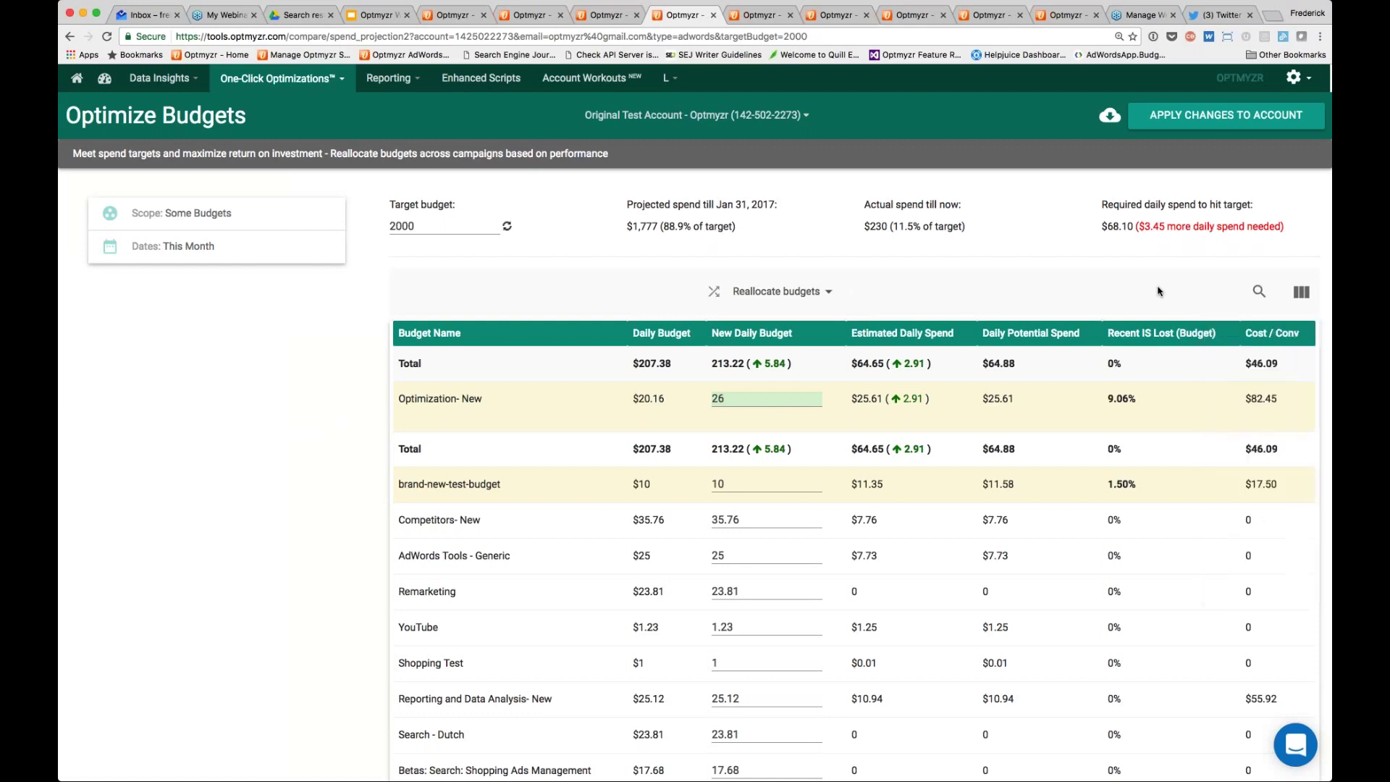
{"action": "left_click", "coordinate": [1274, 339]}
{"action": "left_click", "coordinate": [1274, 338]}
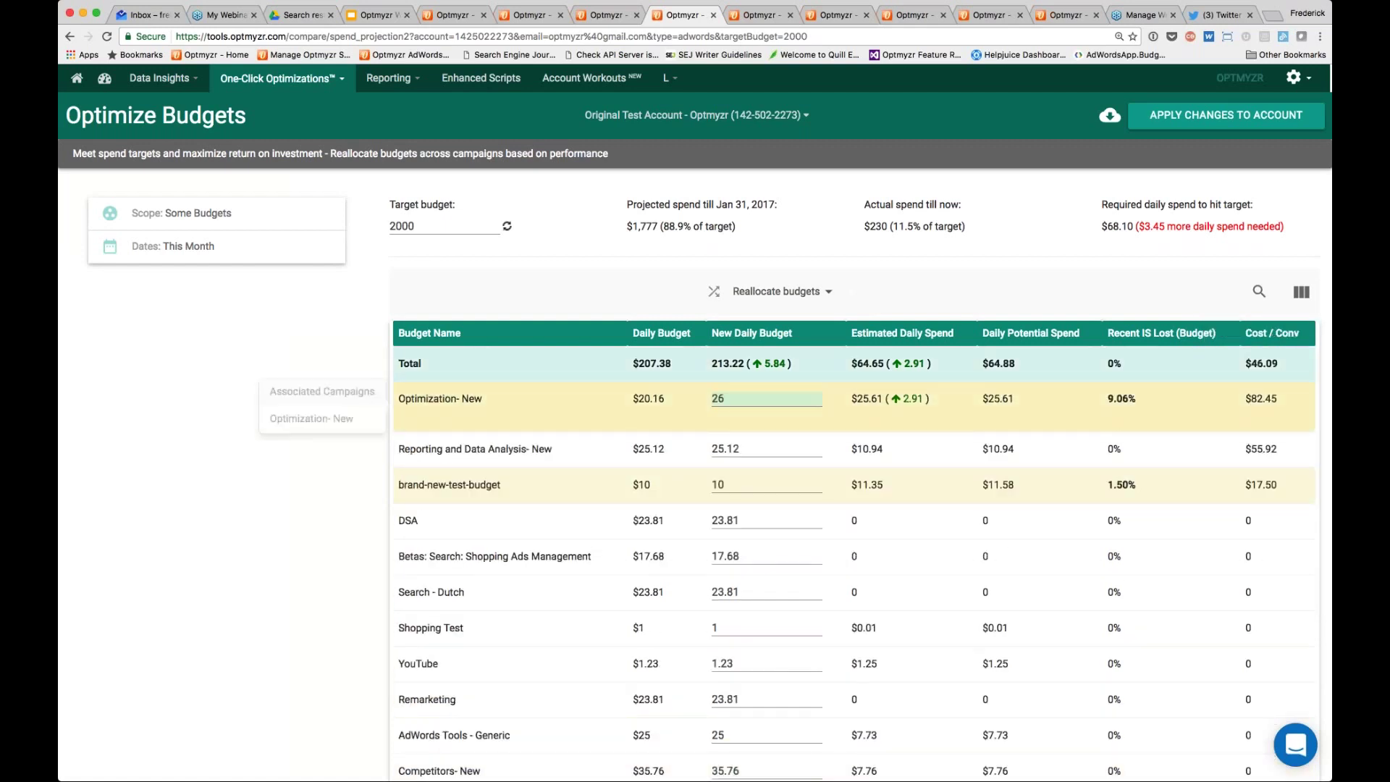
- Set the new daily budget of the high-cost-per-conversion Optimization- New budget to 15
{"action": "left_click_drag", "start_coordinate": [1278, 399], "coordinate": [1261, 398]}
{"action": "left_click", "coordinate": [706, 395]}
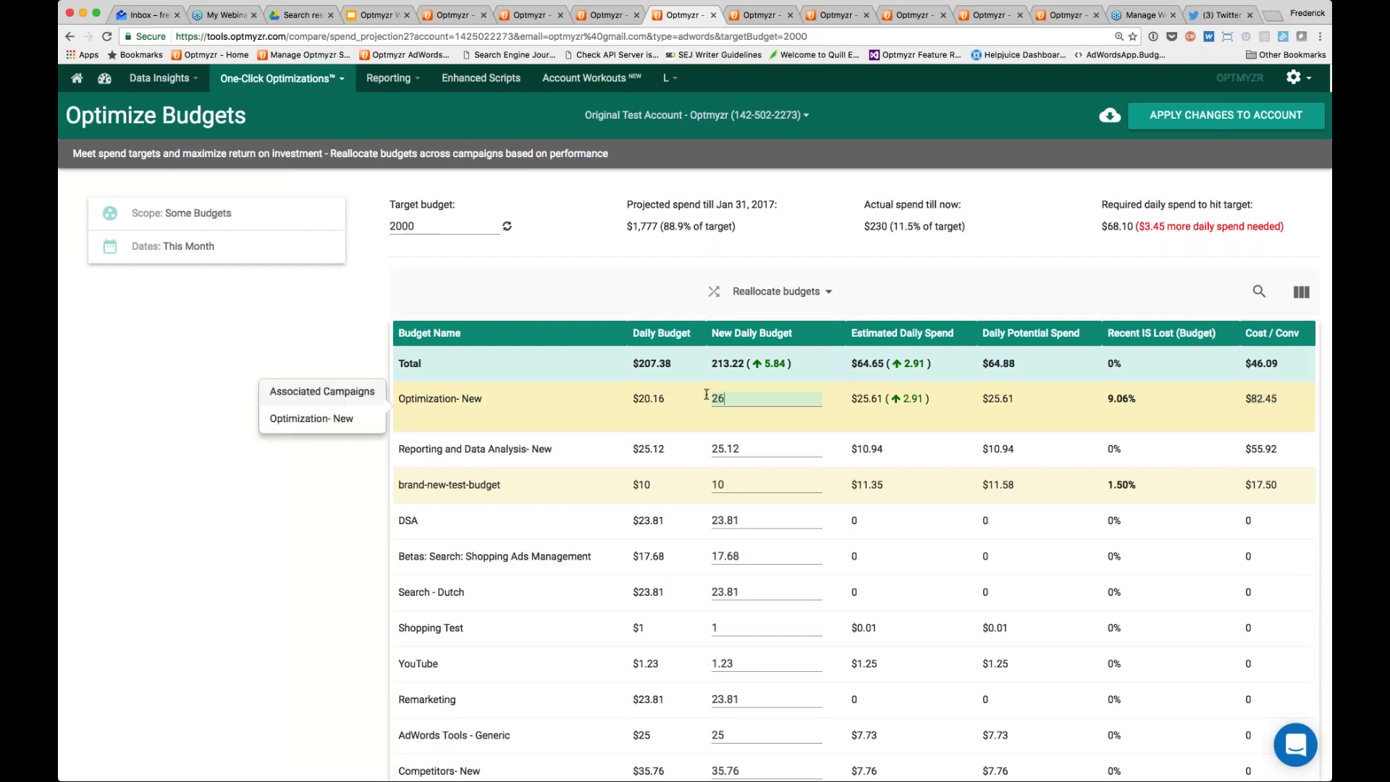
{"action": "double_click", "coordinate": [706, 394]}
{"action": "type", "text": "15"}
{"action": "key", "text": "Tab"}
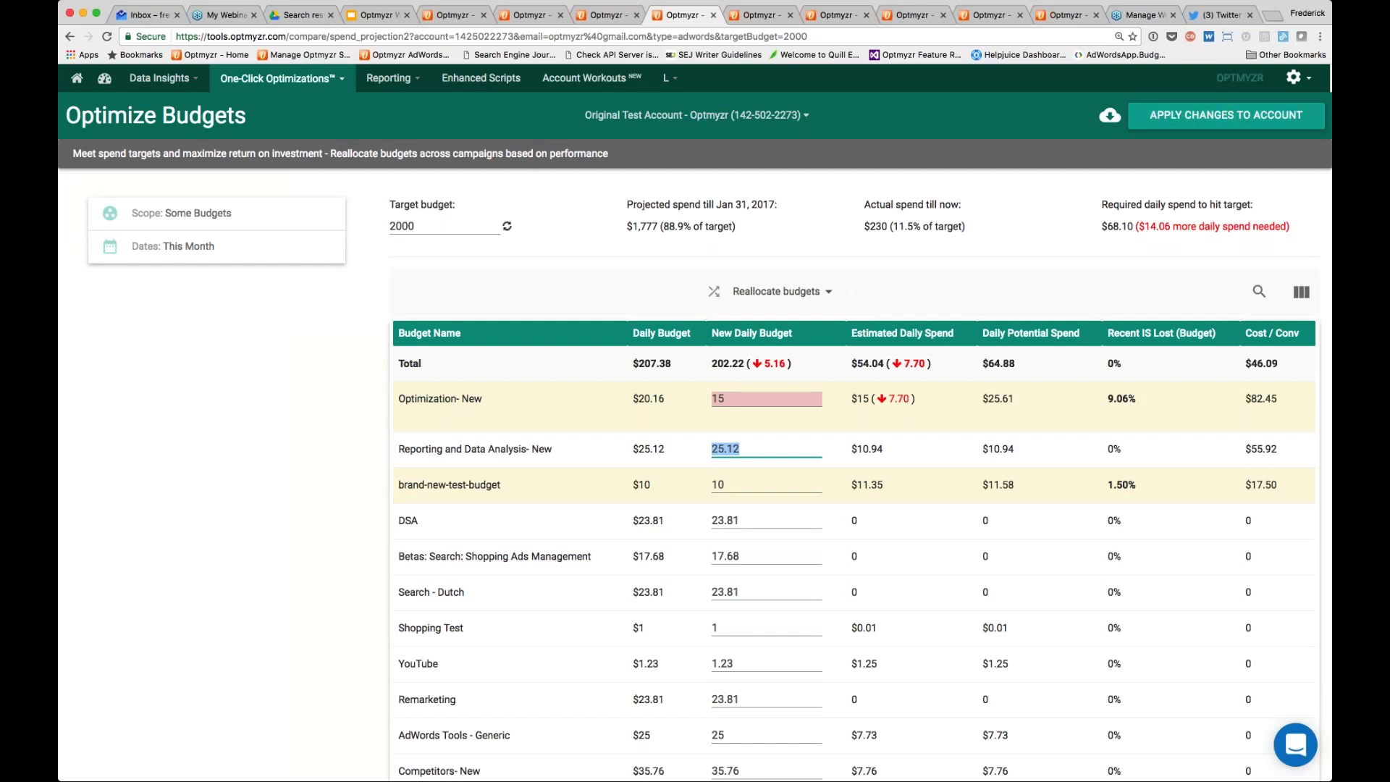
- Bring up the settings page of the enhanced script Advanced Budgets - Pause When Things Spend Too Much
{"action": "key", "text": "super+Tab"}
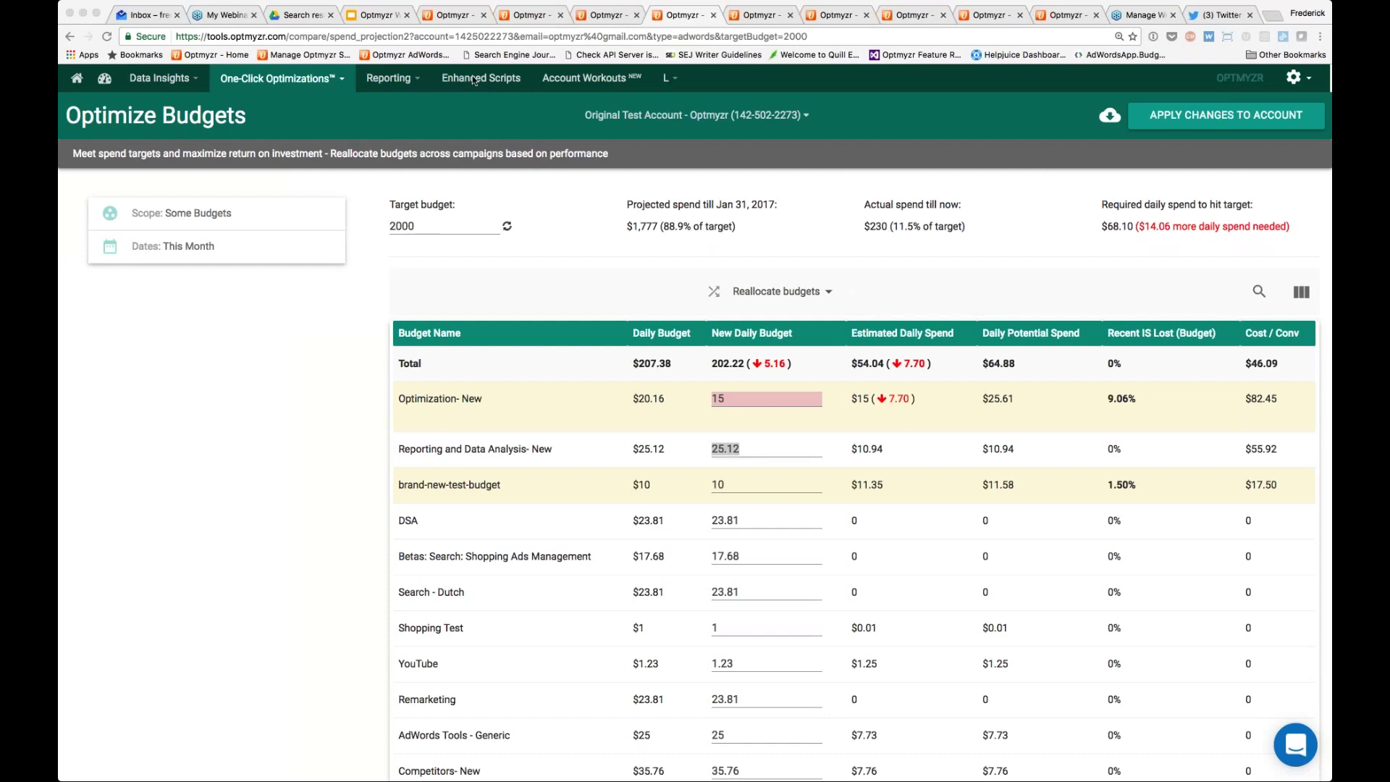
{"action": "left_click", "coordinate": [991, 13]}
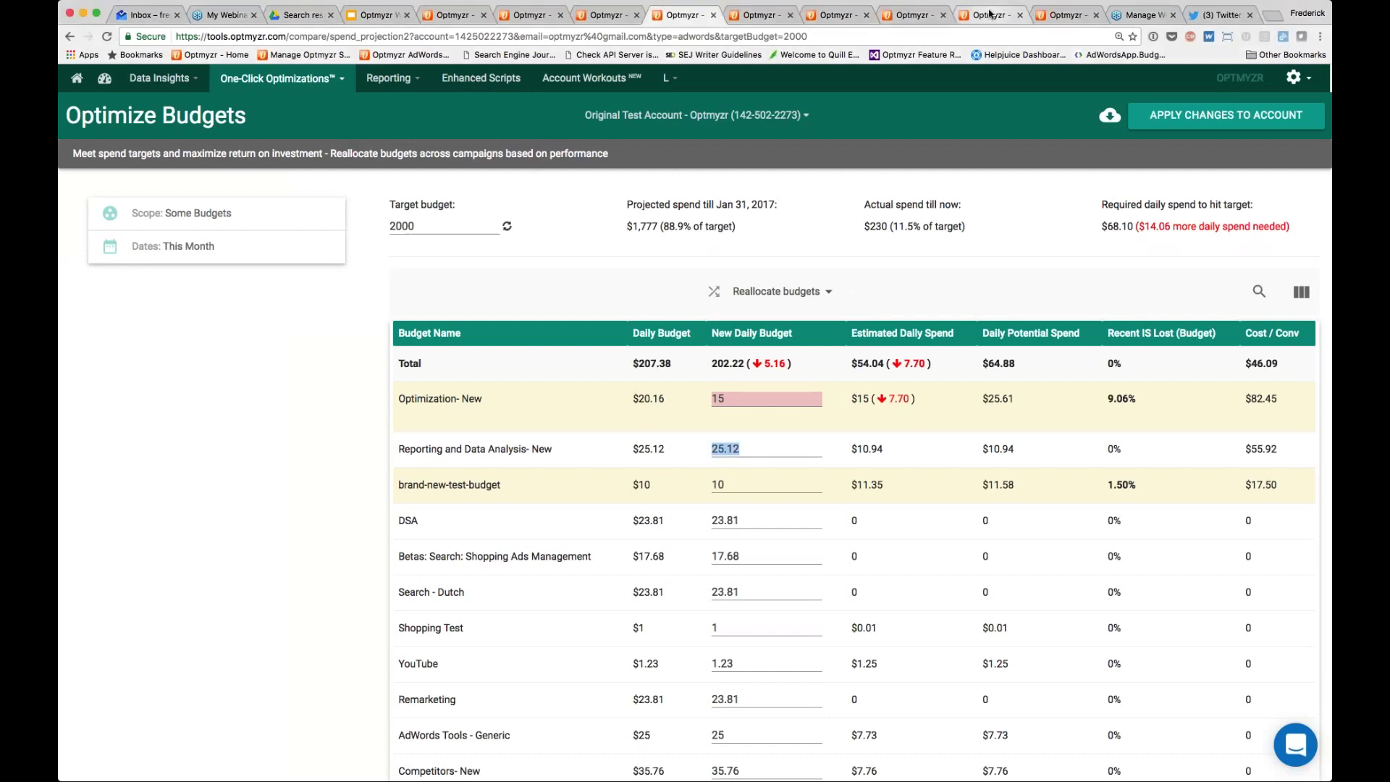
{"action": "left_click", "coordinate": [1062, 16]}
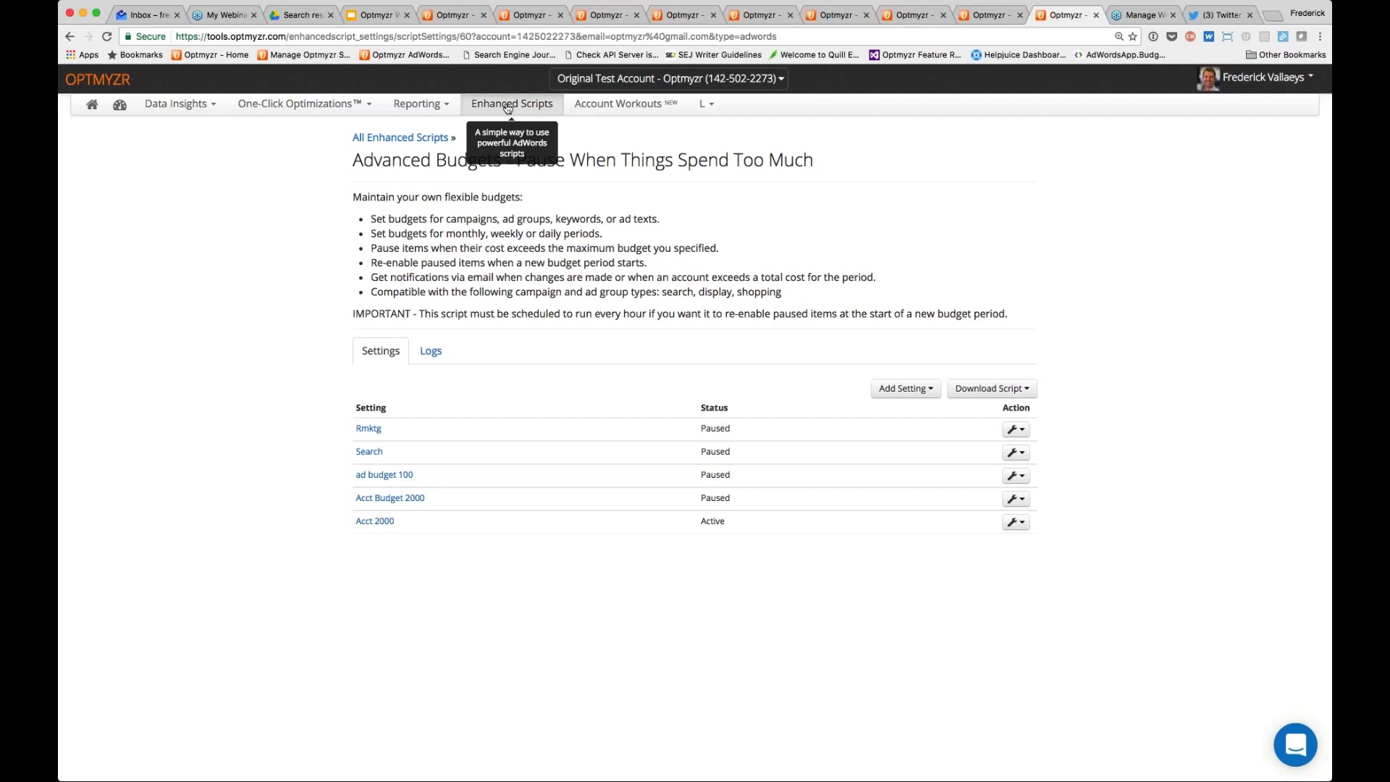
- Edit the active Acct 2000 setting, with a maximum budget amount of 2000 and Account as the items to check
{"action": "left_click", "coordinate": [1021, 526]}
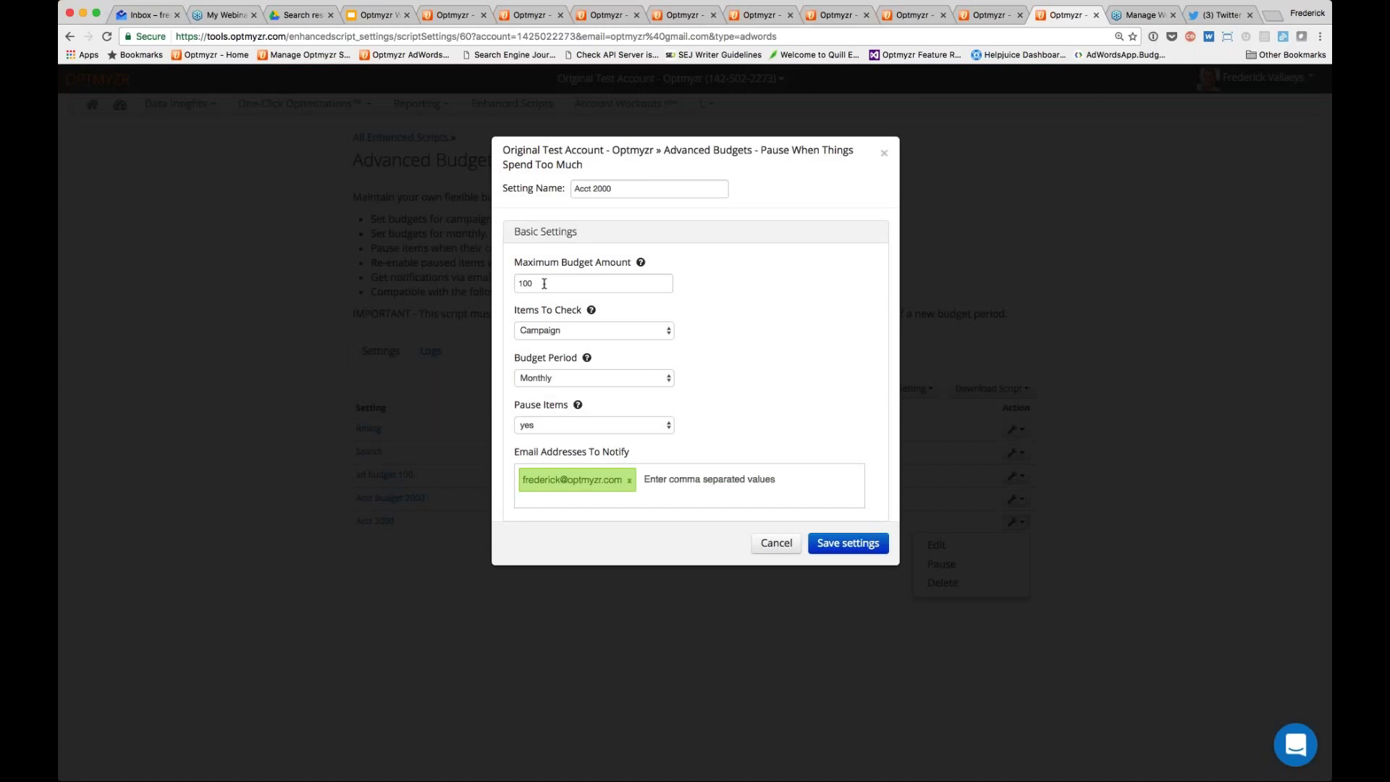
{"action": "double_click", "coordinate": [527, 282]}
{"action": "type", "text": "2000"}
{"action": "key", "text": "Tab"}
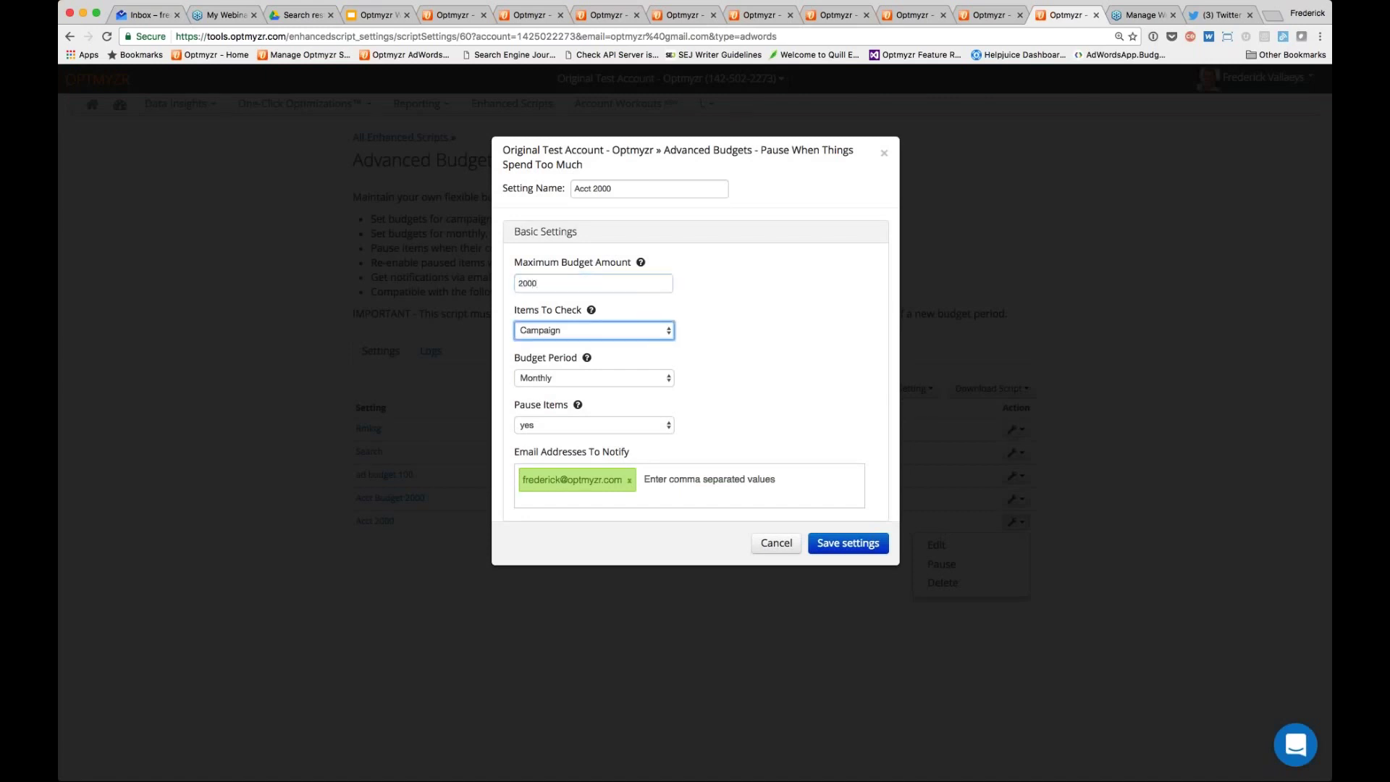
{"action": "key", "text": "a"}
{"action": "key", "text": "Tab"}
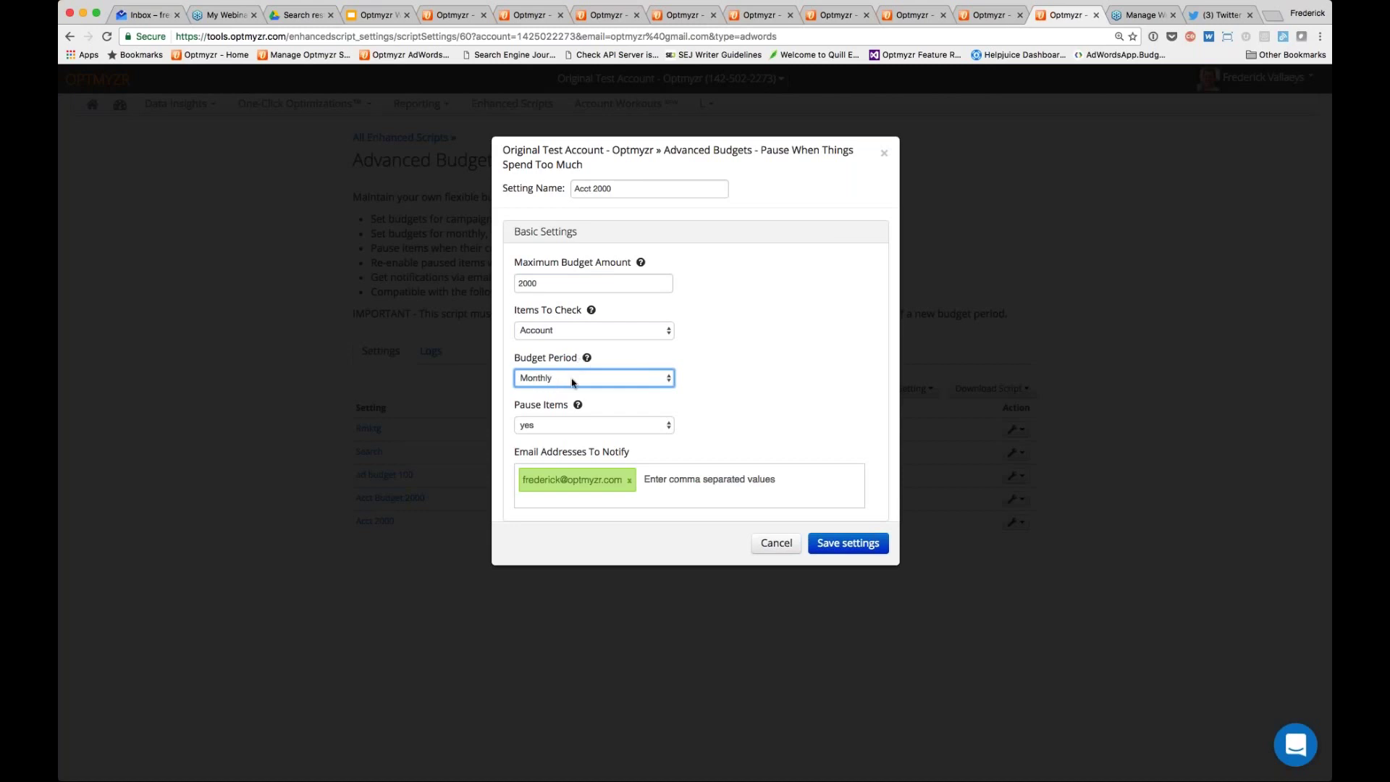
{"action": "left_click", "coordinate": [735, 406]}
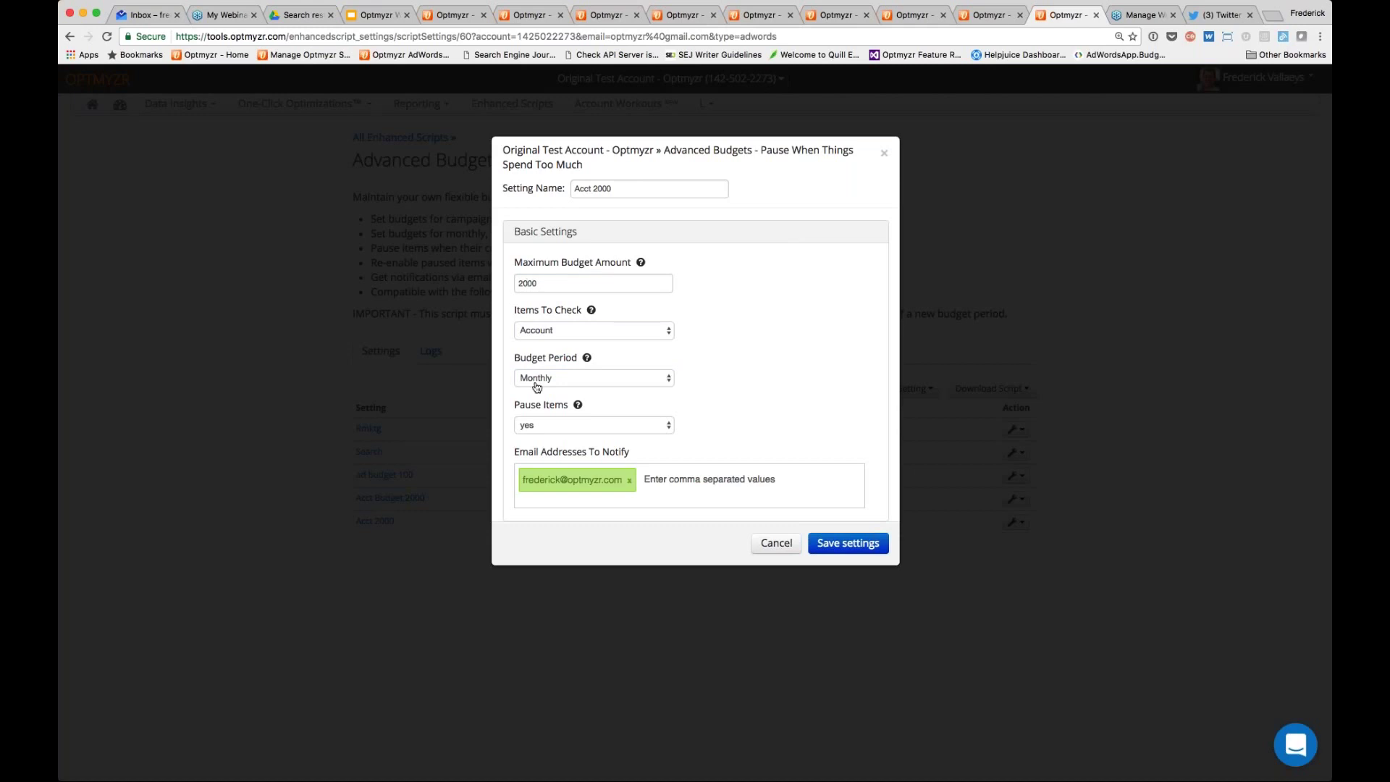
- Clear the label that restricts which items are checked in the advanced settings of Acct 2000
{"action": "scroll", "coordinate": [739, 412], "scroll_direction": "down", "scroll_amount": 3}
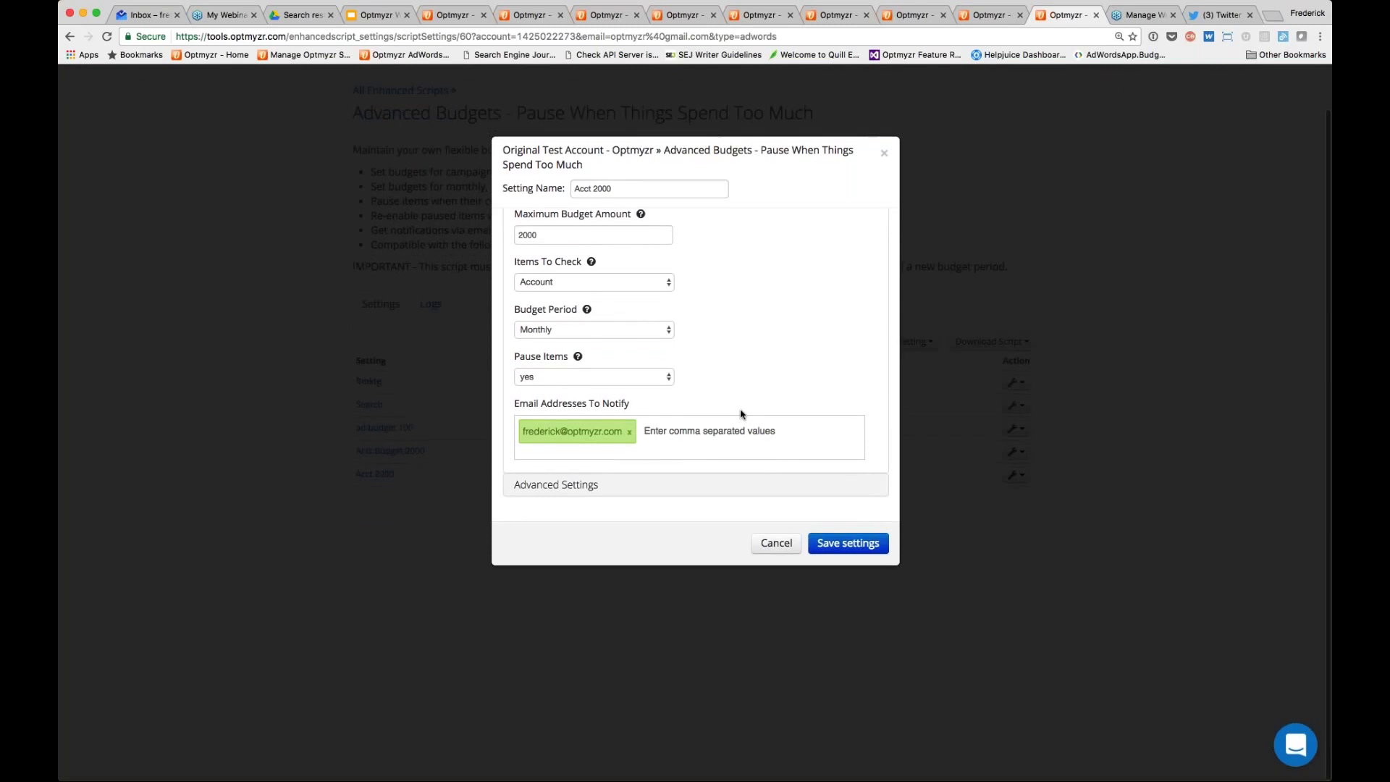
{"action": "left_click", "coordinate": [580, 487]}
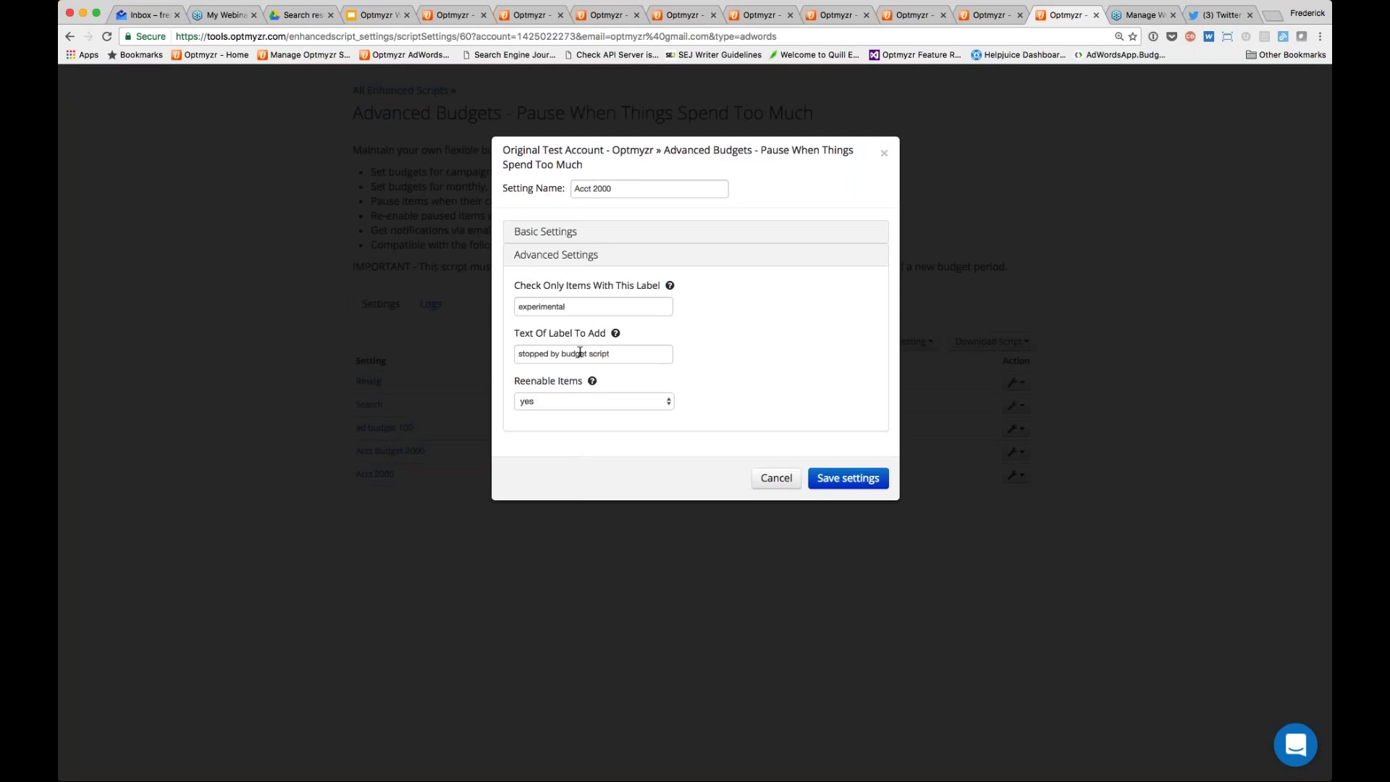
{"action": "double_click", "coordinate": [561, 306]}
{"action": "key", "text": "BackSpace"}
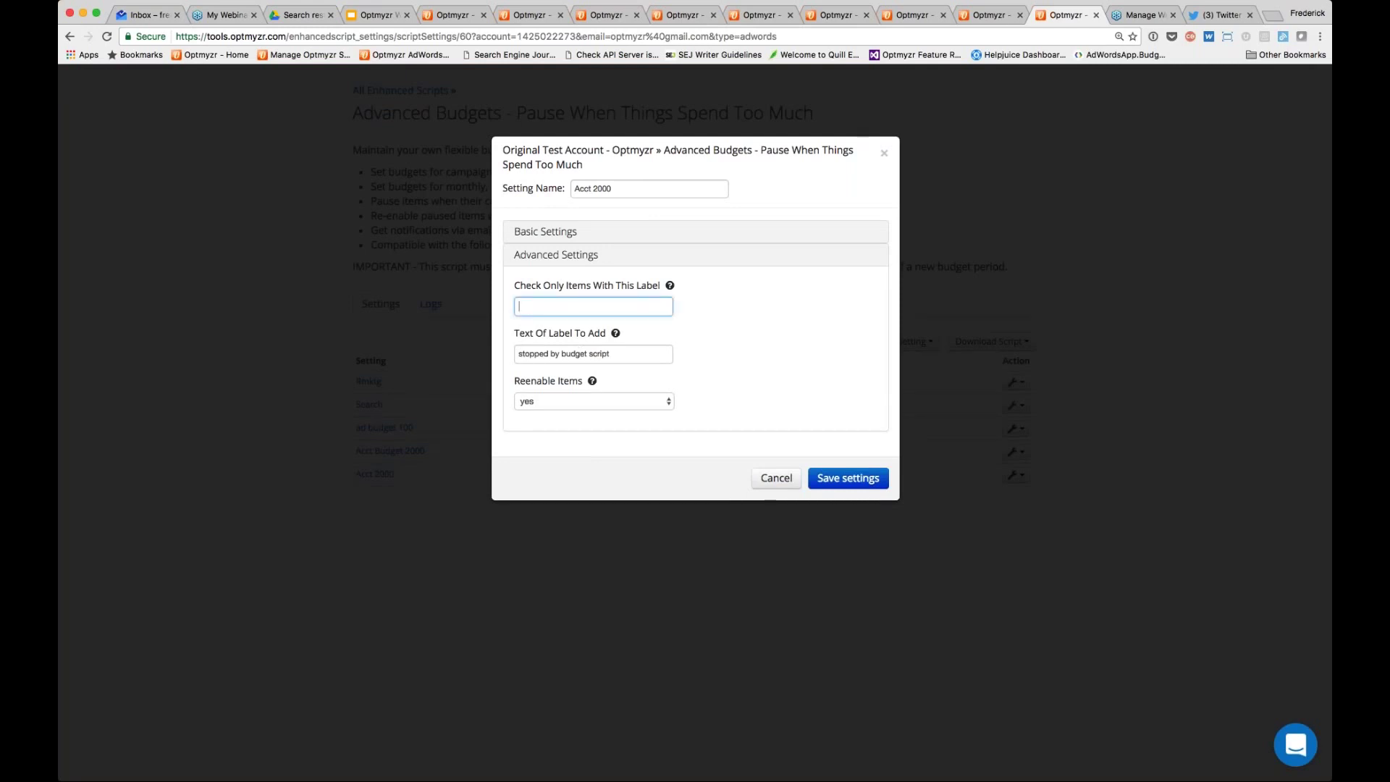
- Switch the items to check to Keyword, and cancel the edits to the Acct 2000 setting
{"action": "left_click", "coordinate": [544, 232]}
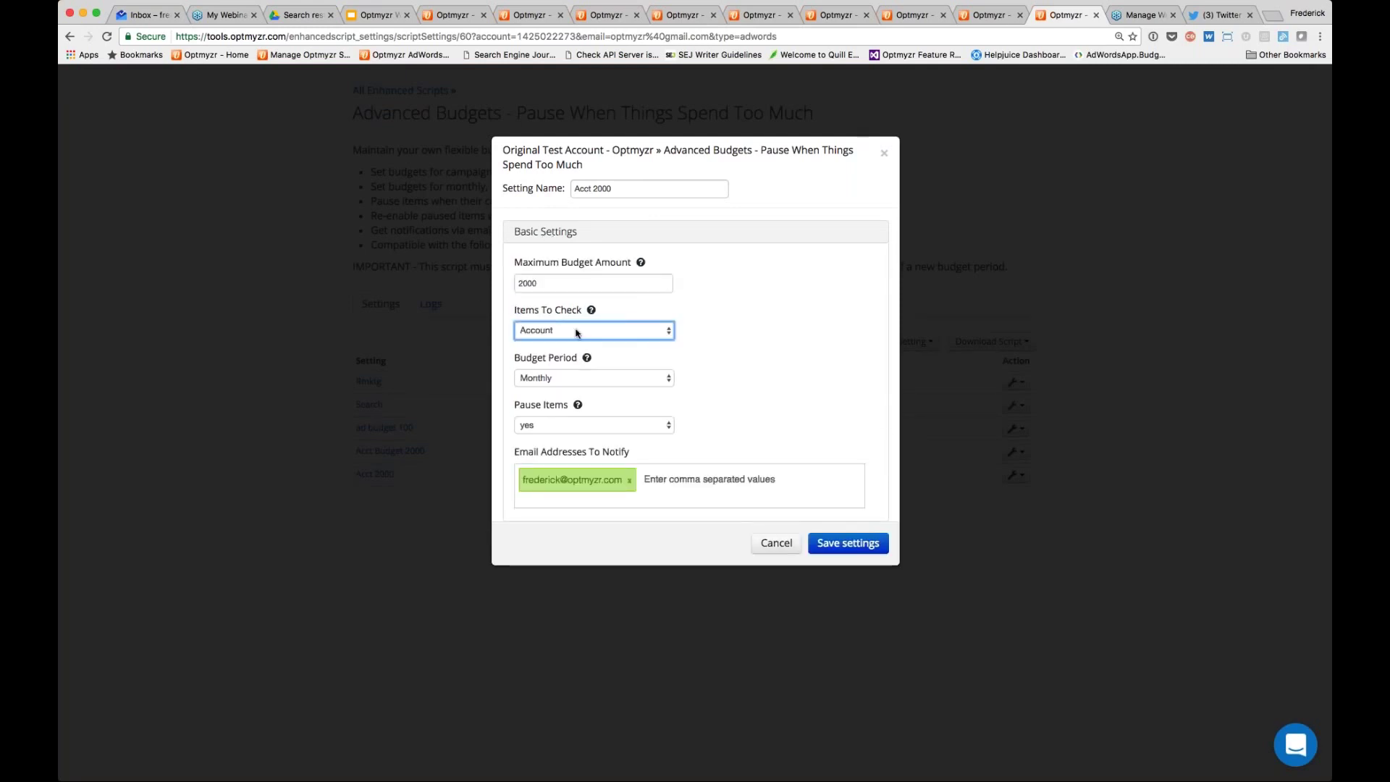
{"action": "key", "text": "k"}
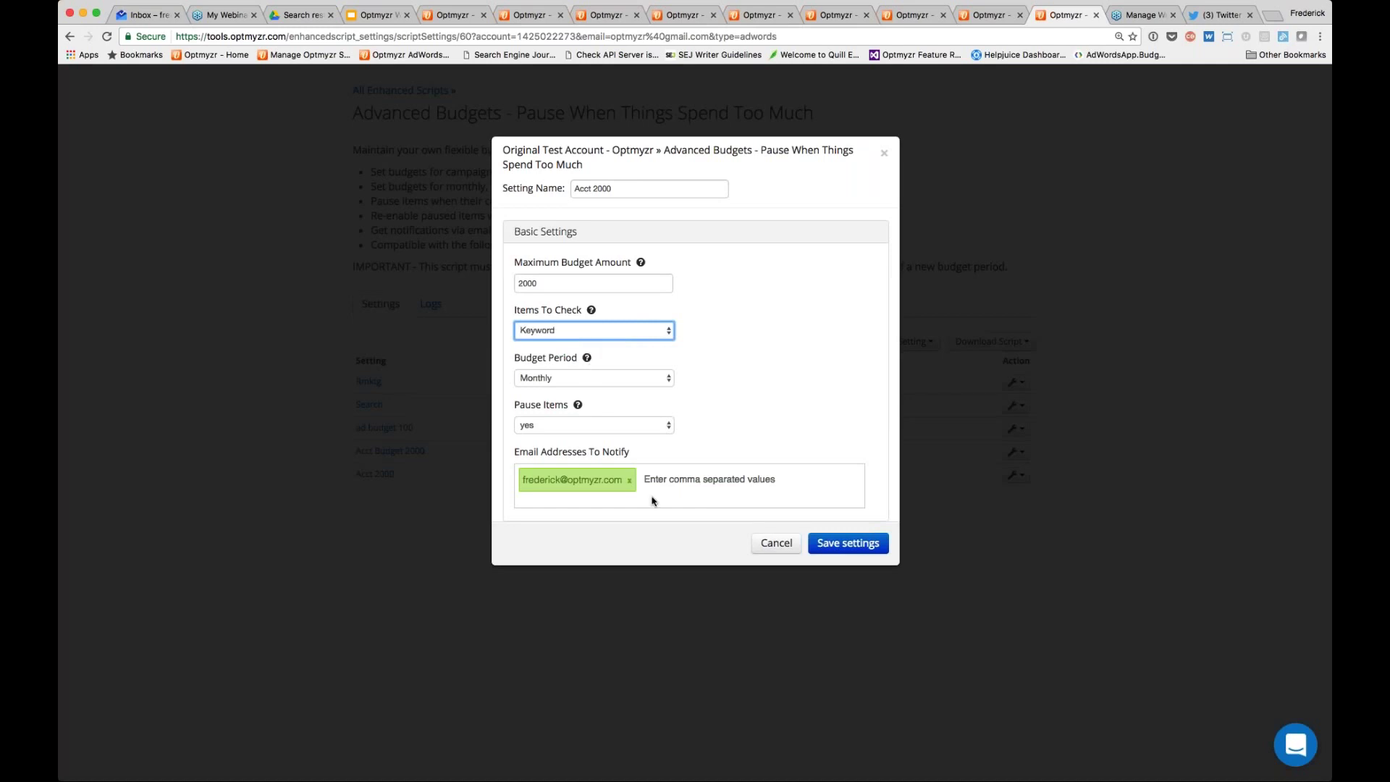
{"action": "scroll", "coordinate": [652, 499], "scroll_direction": "down", "scroll_amount": 2}
{"action": "left_click", "coordinate": [611, 497]}
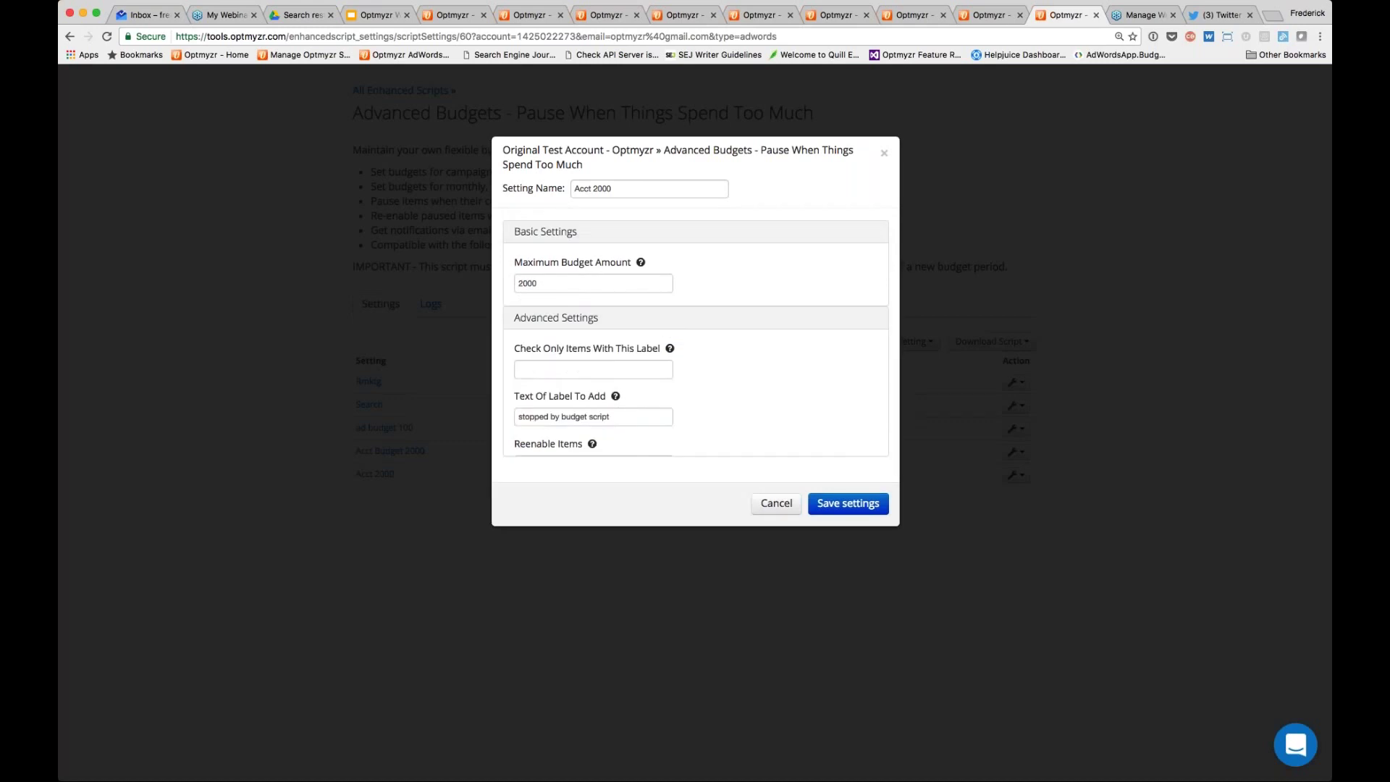
{"action": "left_click", "coordinate": [592, 233]}
{"action": "double_click", "coordinate": [527, 283]}
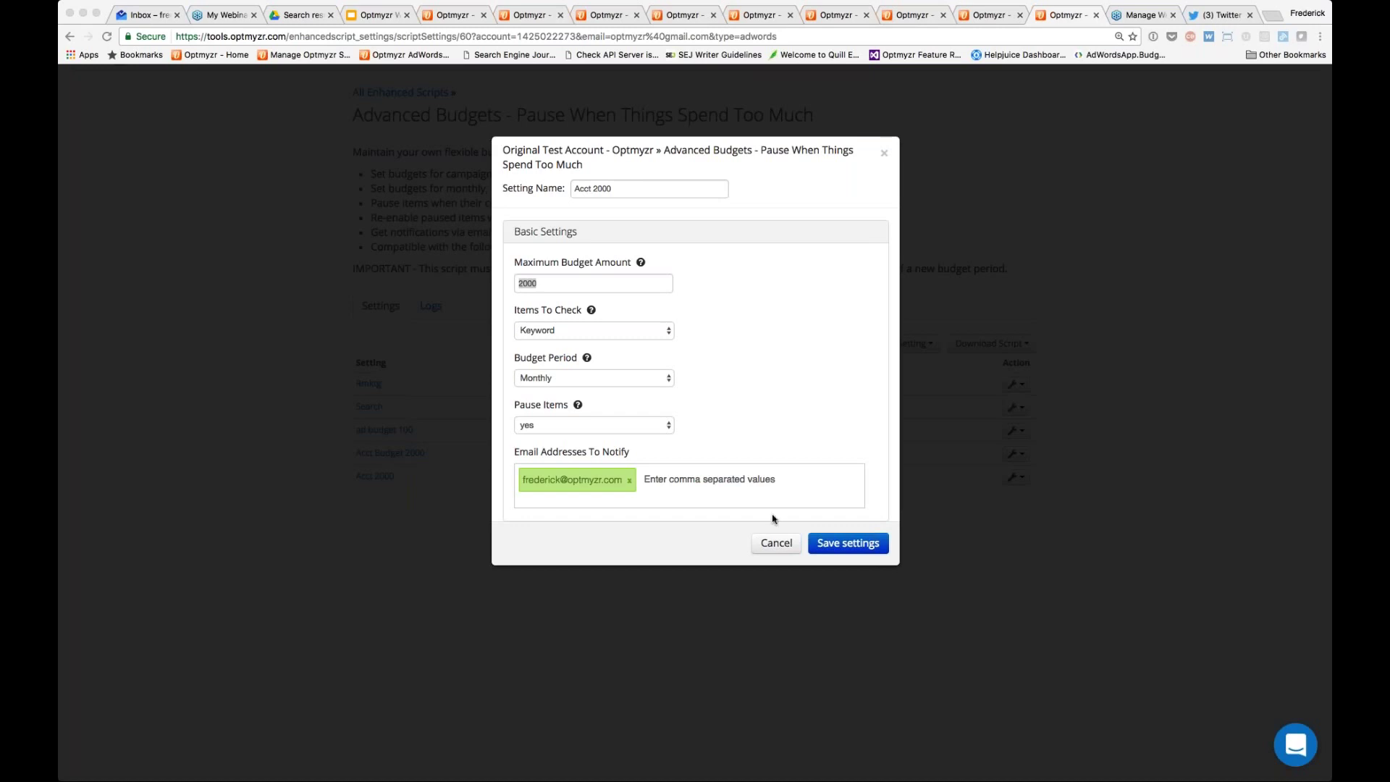
{"action": "left_click", "coordinate": [771, 544]}
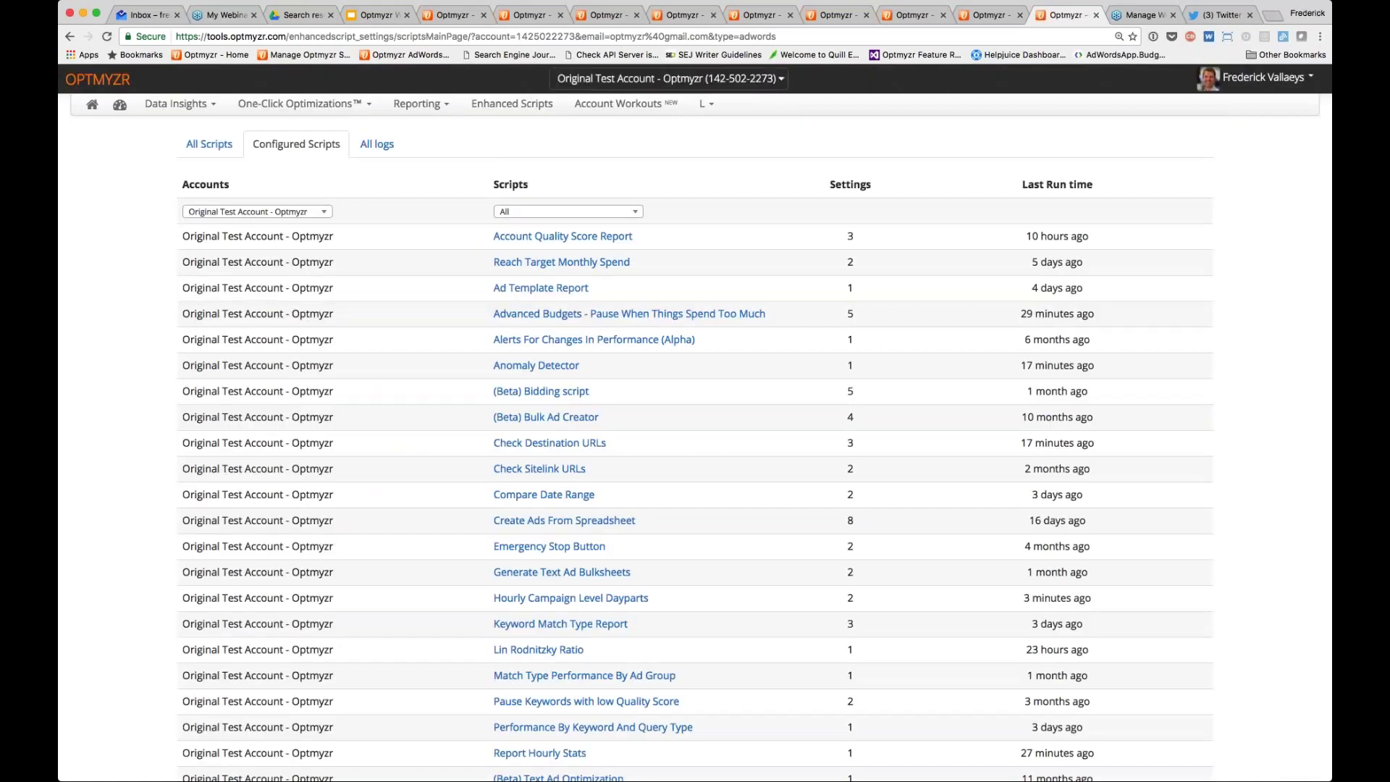
- List all enhanced scripts and open Reach Target Monthly Spend from the Bid and Budget Scripts
{"action": "left_click", "coordinate": [206, 145]}
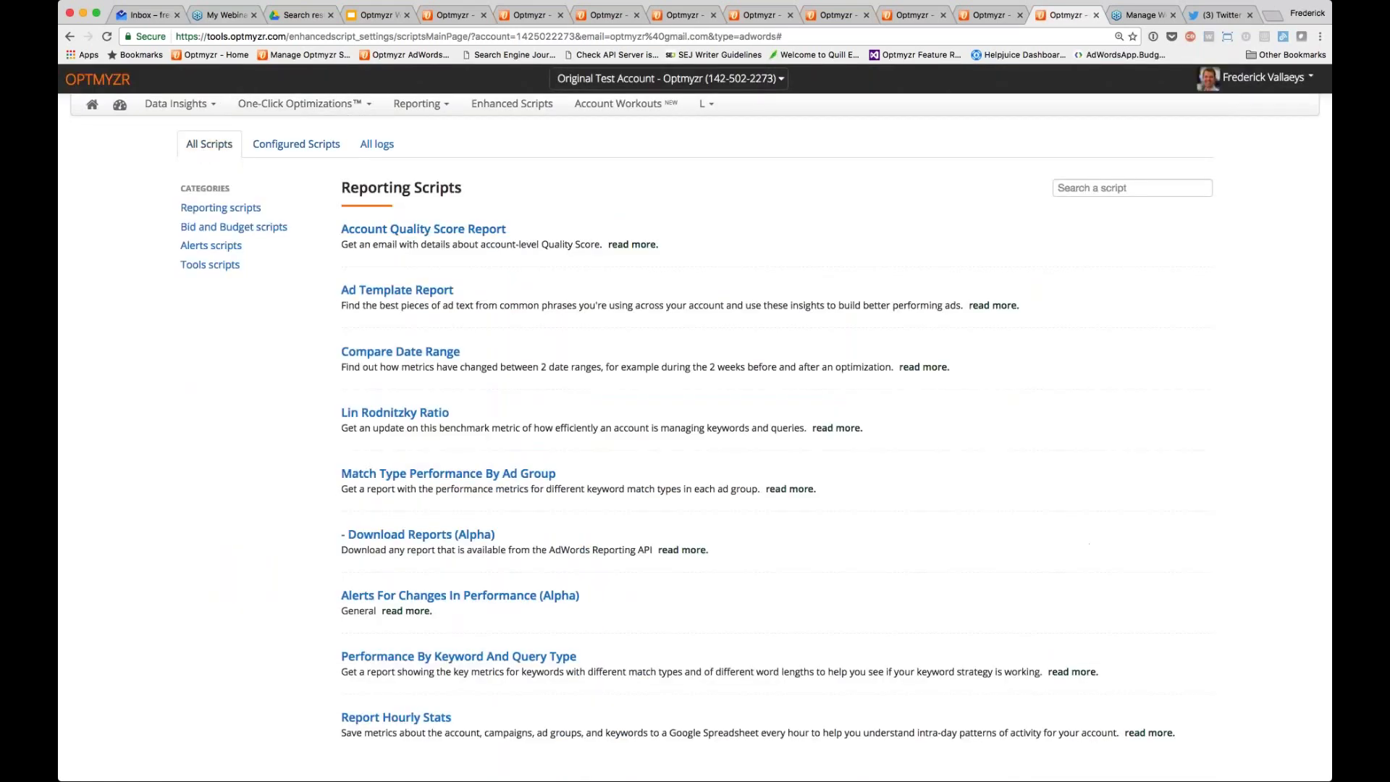
{"action": "scroll", "coordinate": [371, 477], "scroll_direction": "down", "scroll_amount": 3}
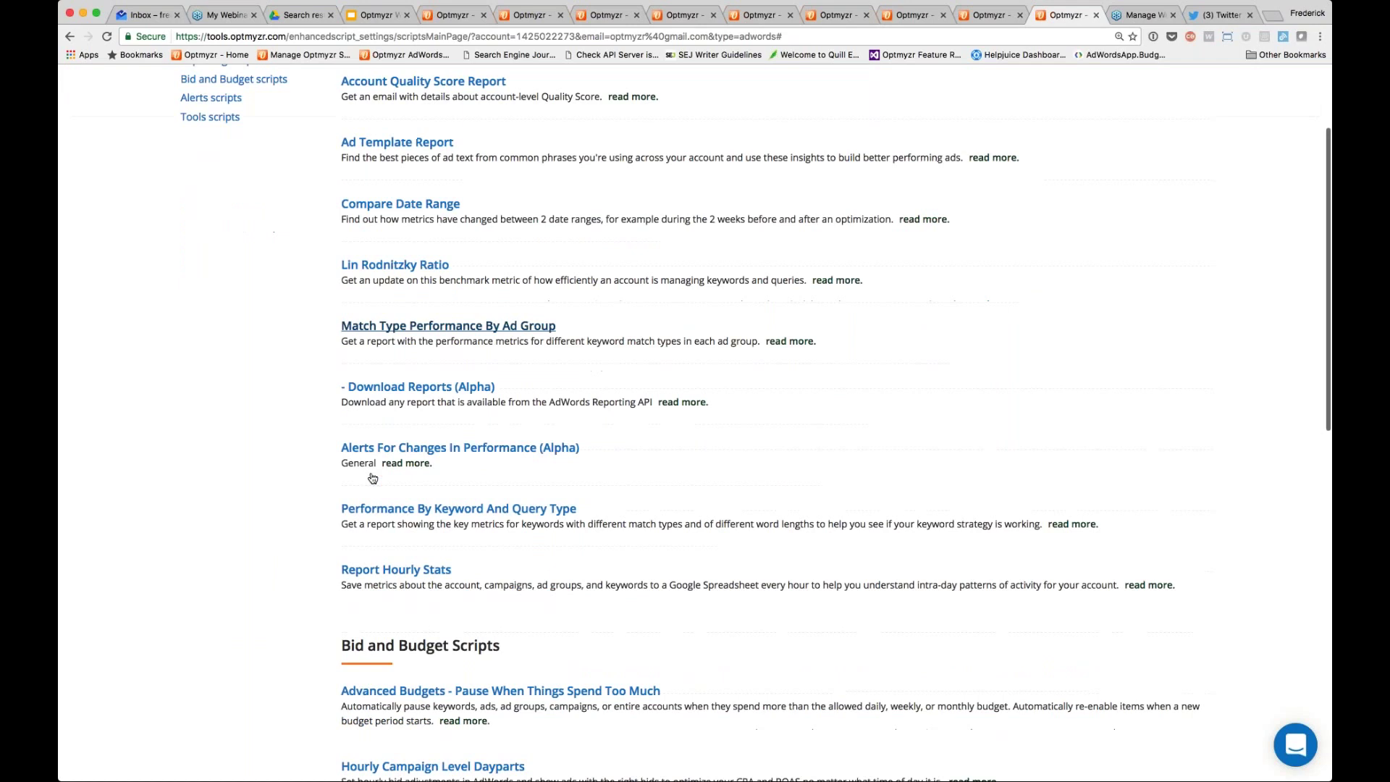
{"action": "scroll", "coordinate": [373, 478], "scroll_direction": "down", "scroll_amount": 7}
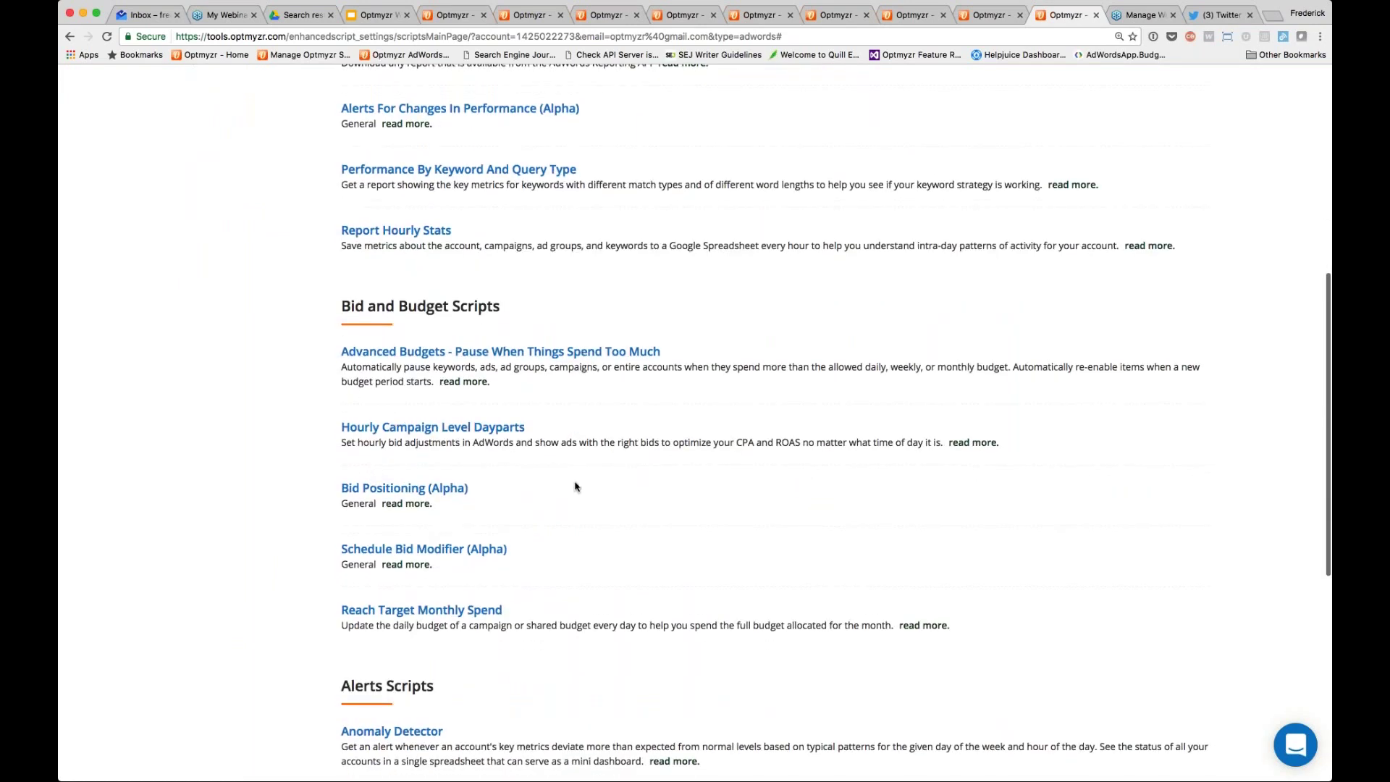
{"action": "scroll", "coordinate": [512, 597], "scroll_direction": "up", "scroll_amount": 1}
{"action": "scroll", "coordinate": [500, 612], "scroll_direction": "up", "scroll_amount": 1}
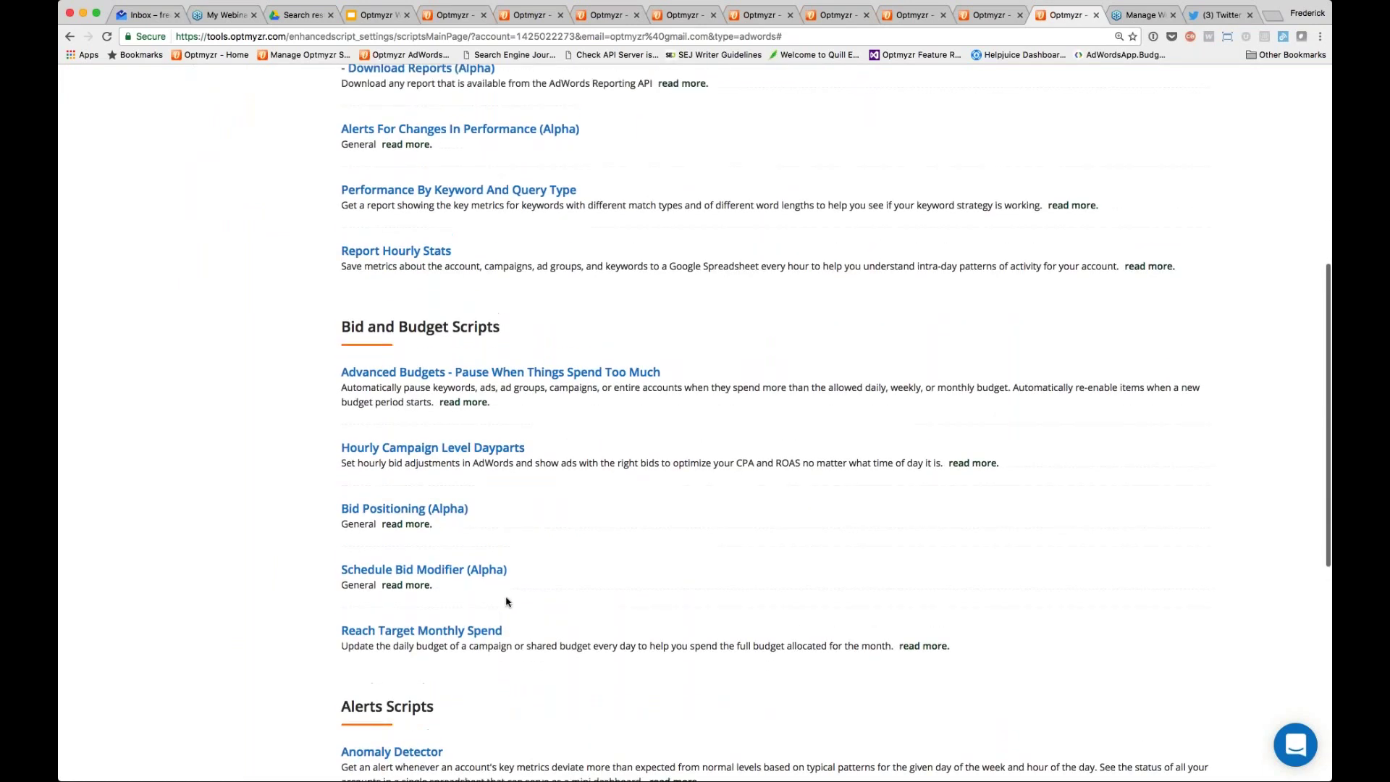
{"action": "left_click", "coordinate": [476, 631]}
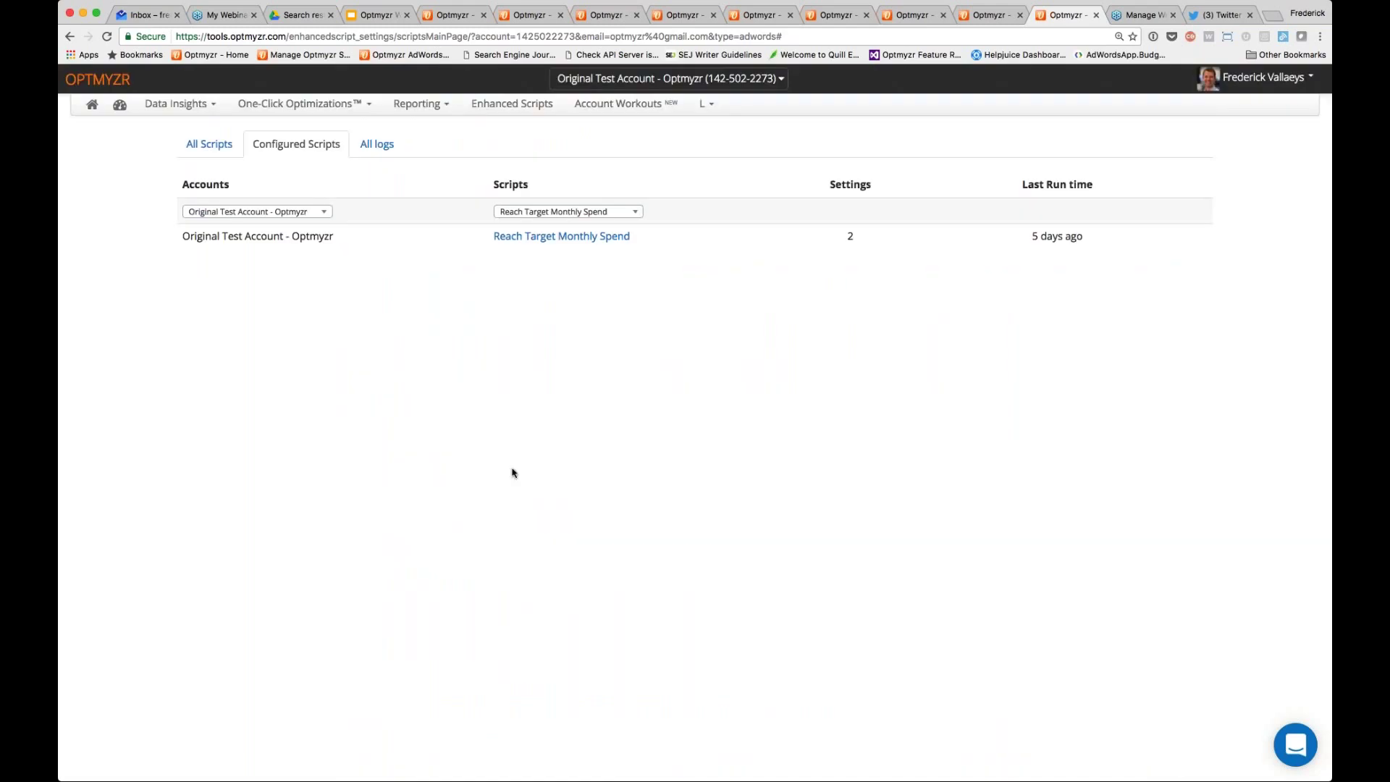
- Open the configured Reach Target Monthly Spend script and edit its Optimization- New : $500 setting
{"action": "left_click", "coordinate": [534, 239]}
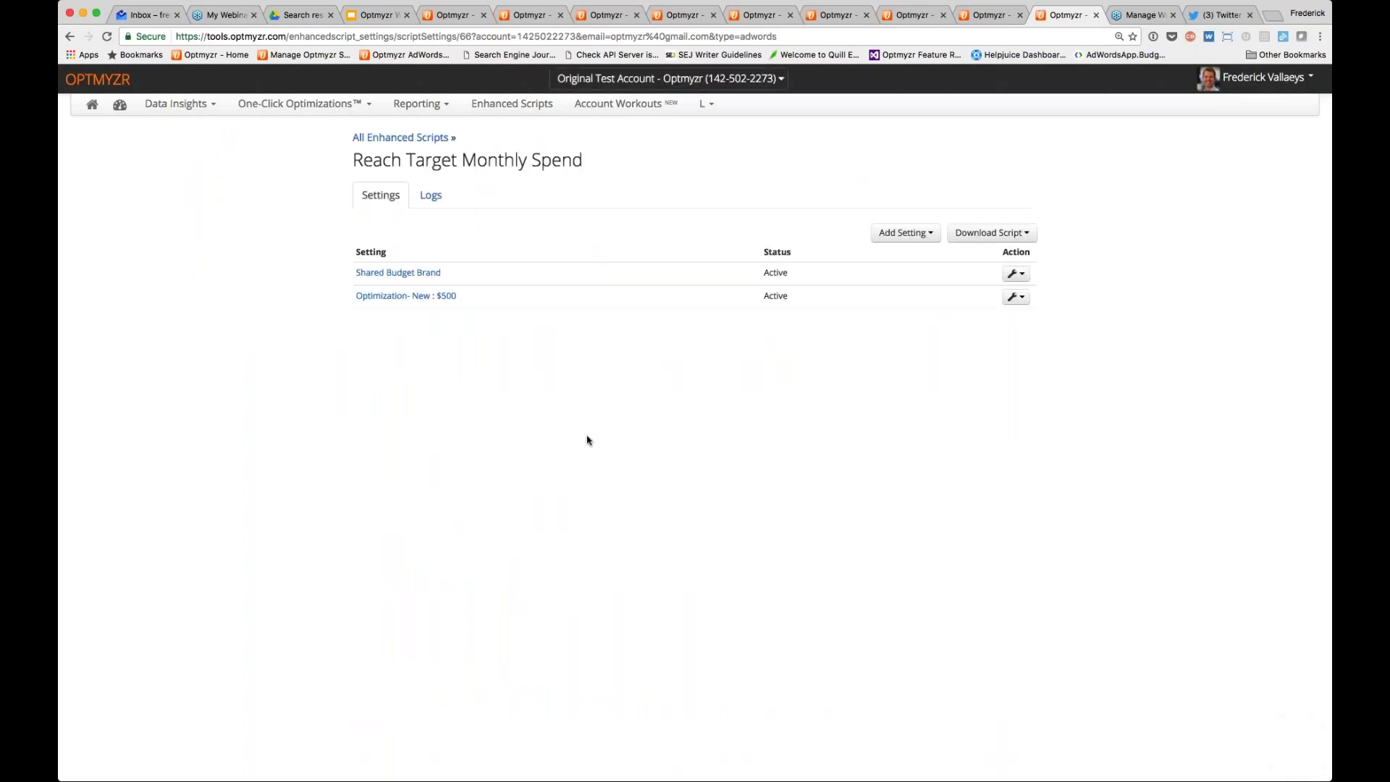
{"action": "left_click", "coordinate": [1016, 297]}
{"action": "left_click", "coordinate": [970, 319]}
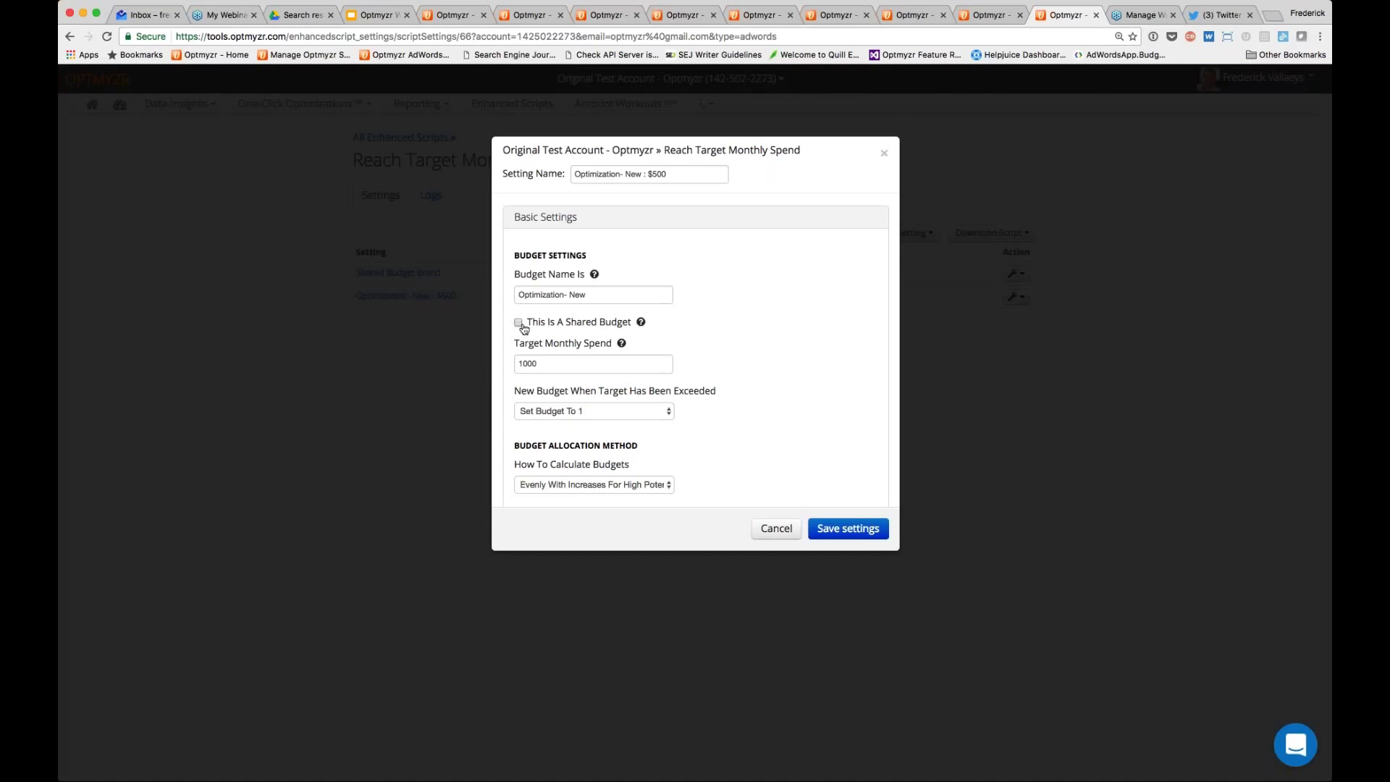
- Set the budget allocation method to calculate budgets Evenly in the basic settings
{"action": "scroll", "coordinate": [713, 352], "scroll_direction": "down", "scroll_amount": 1}
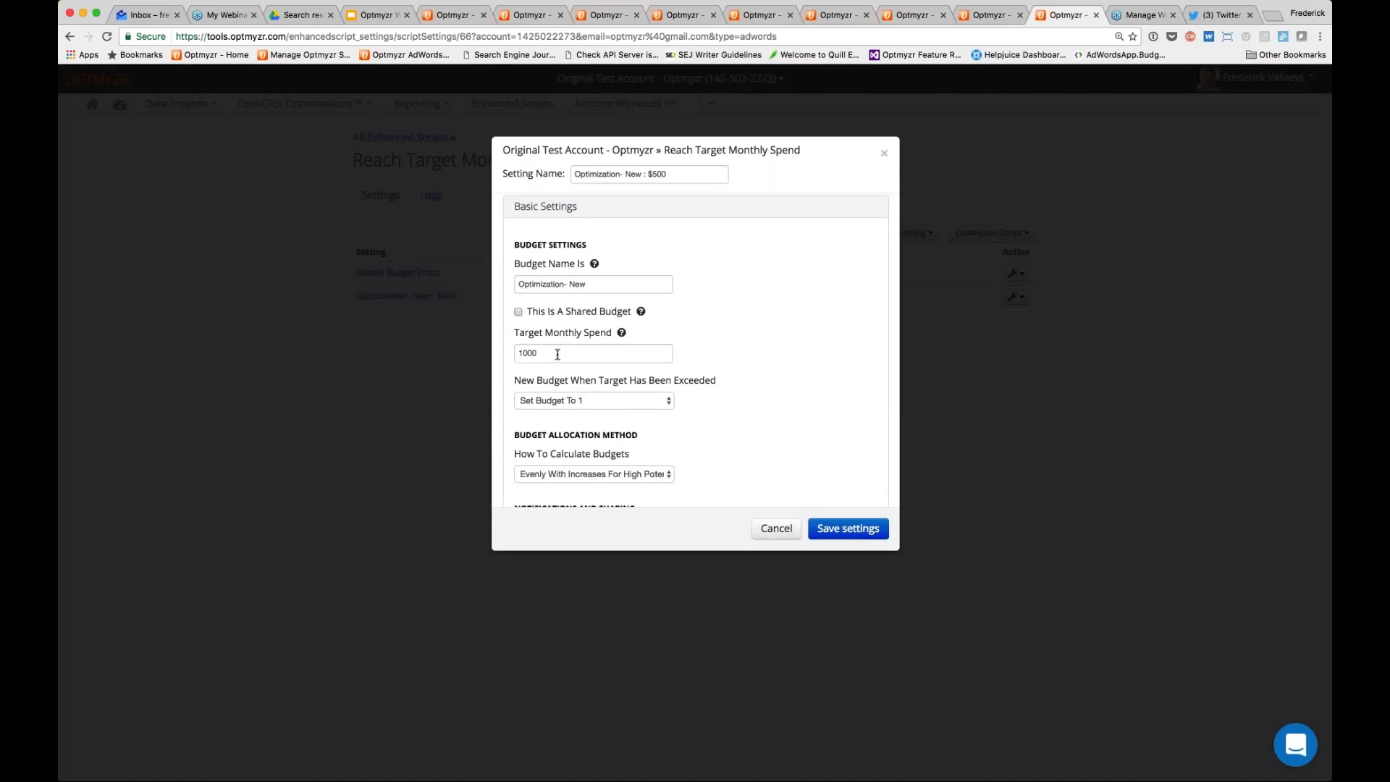
{"action": "scroll", "coordinate": [547, 359], "scroll_direction": "down", "scroll_amount": 2}
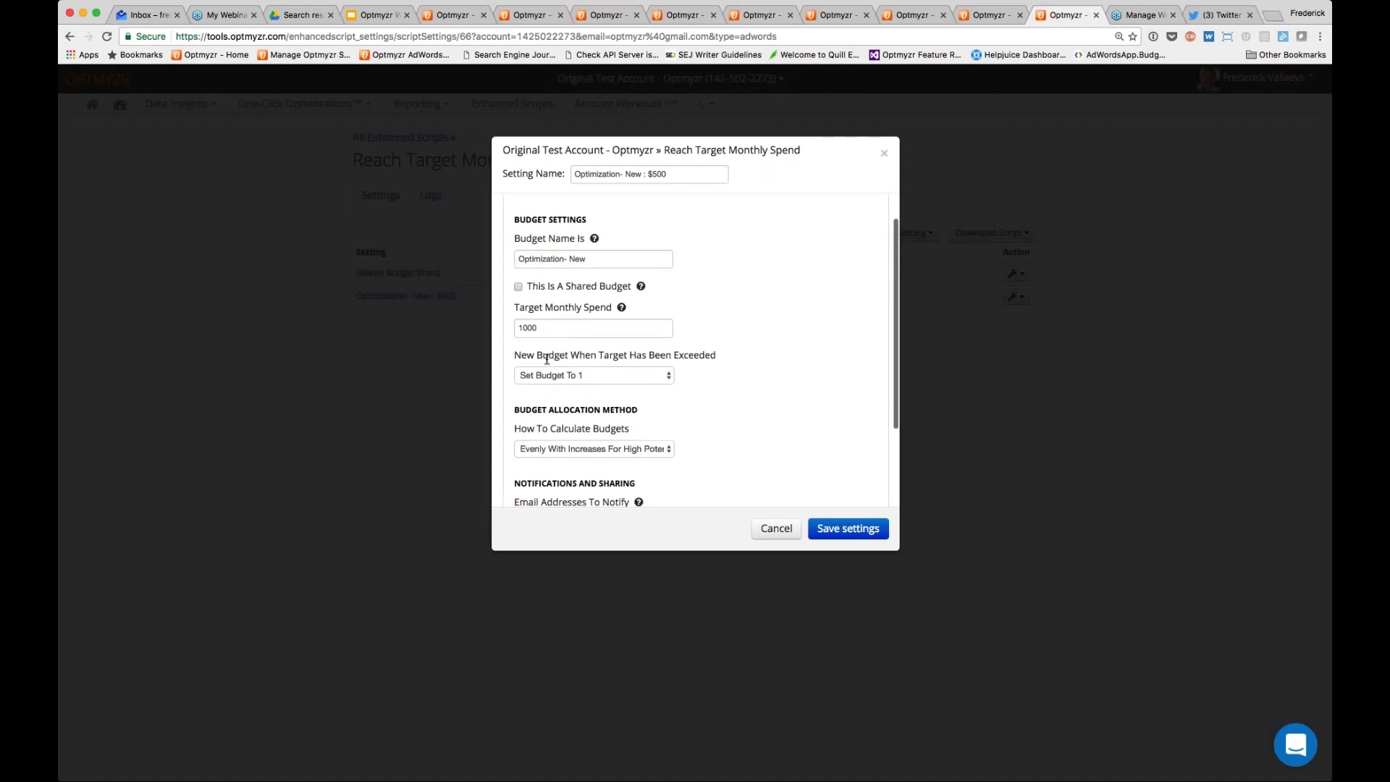
{"action": "scroll", "coordinate": [547, 360], "scroll_direction": "down", "scroll_amount": 2}
{"action": "key", "text": "Tab"}
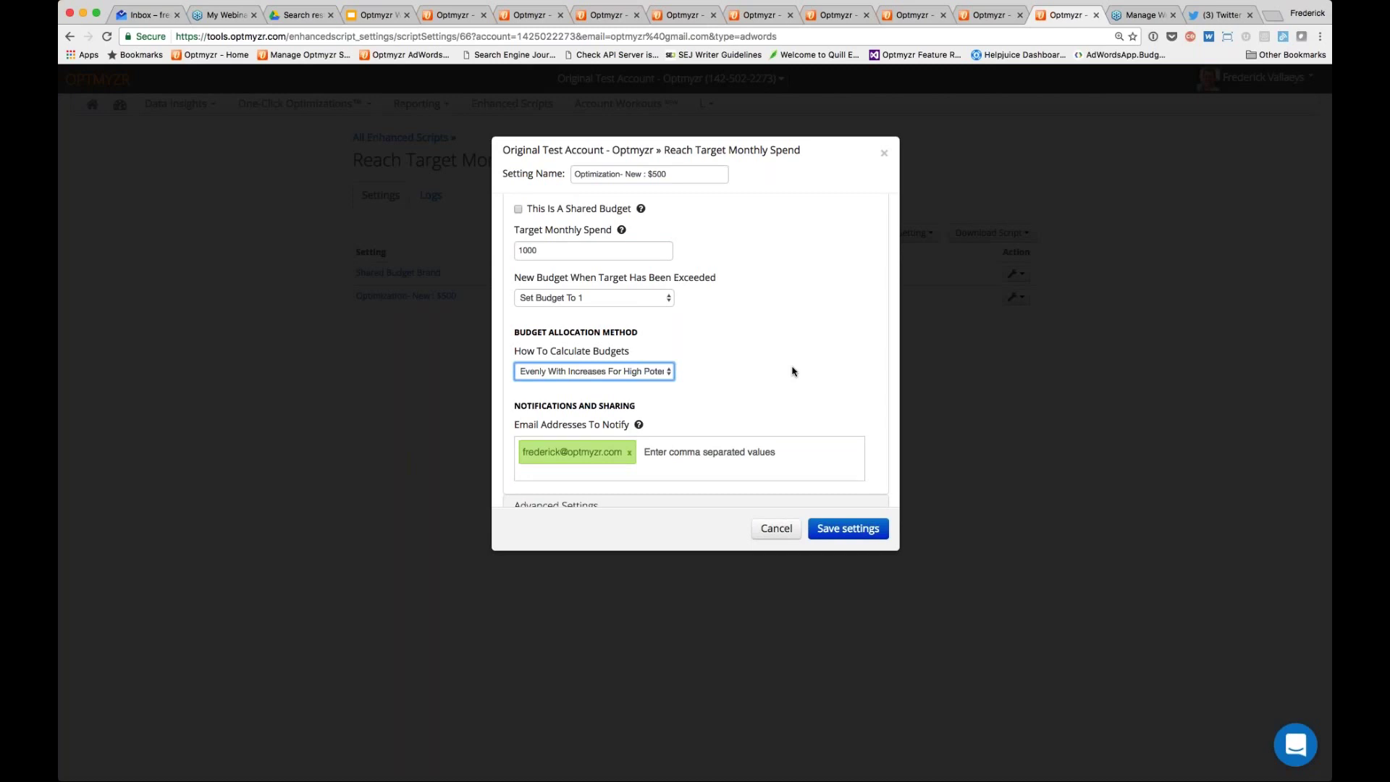
{"action": "left_click", "coordinate": [585, 362]}
- Review the advanced settings for day-of-week patterns, unused budget rollover and logs, and save the Optimization- New : $500 setting
{"action": "scroll", "coordinate": [830, 382], "scroll_direction": "down", "scroll_amount": 2}
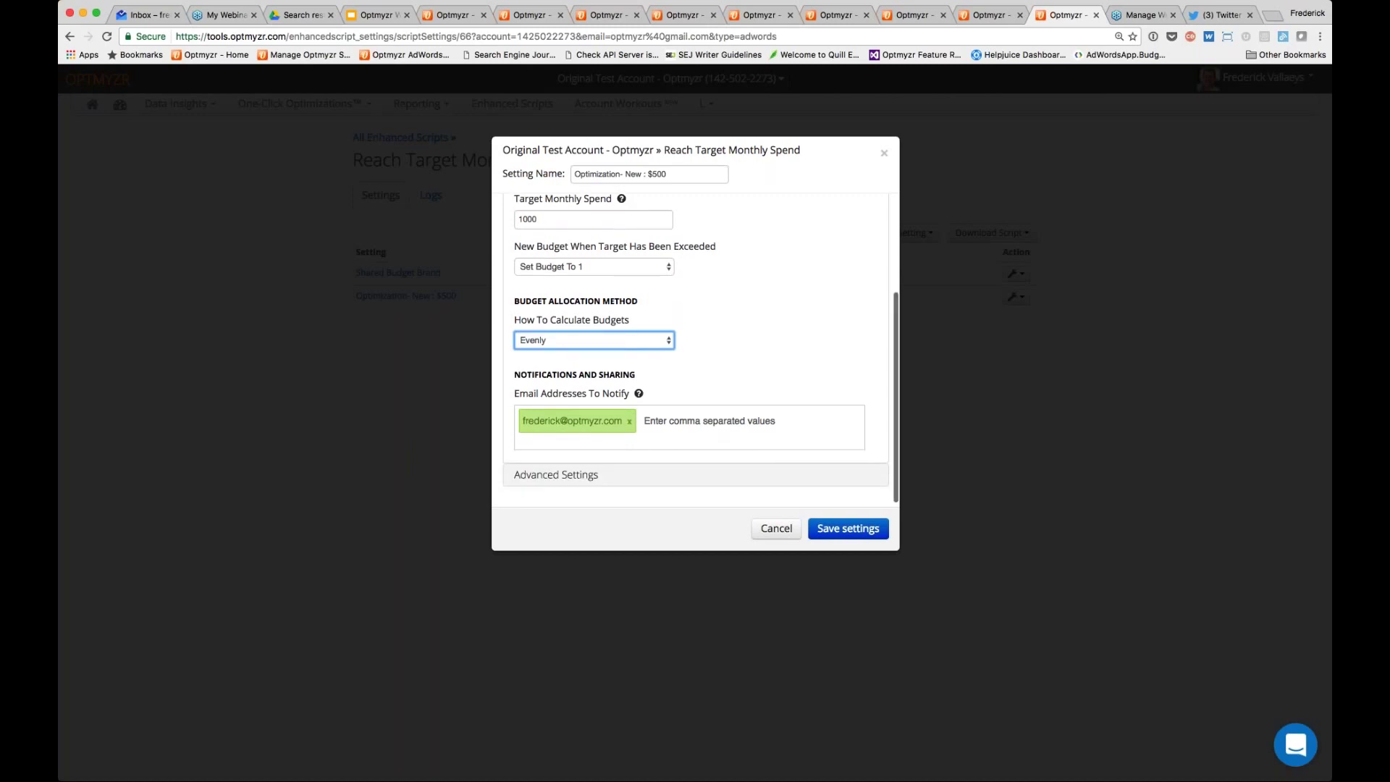
{"action": "scroll", "coordinate": [791, 382], "scroll_direction": "down", "scroll_amount": 1}
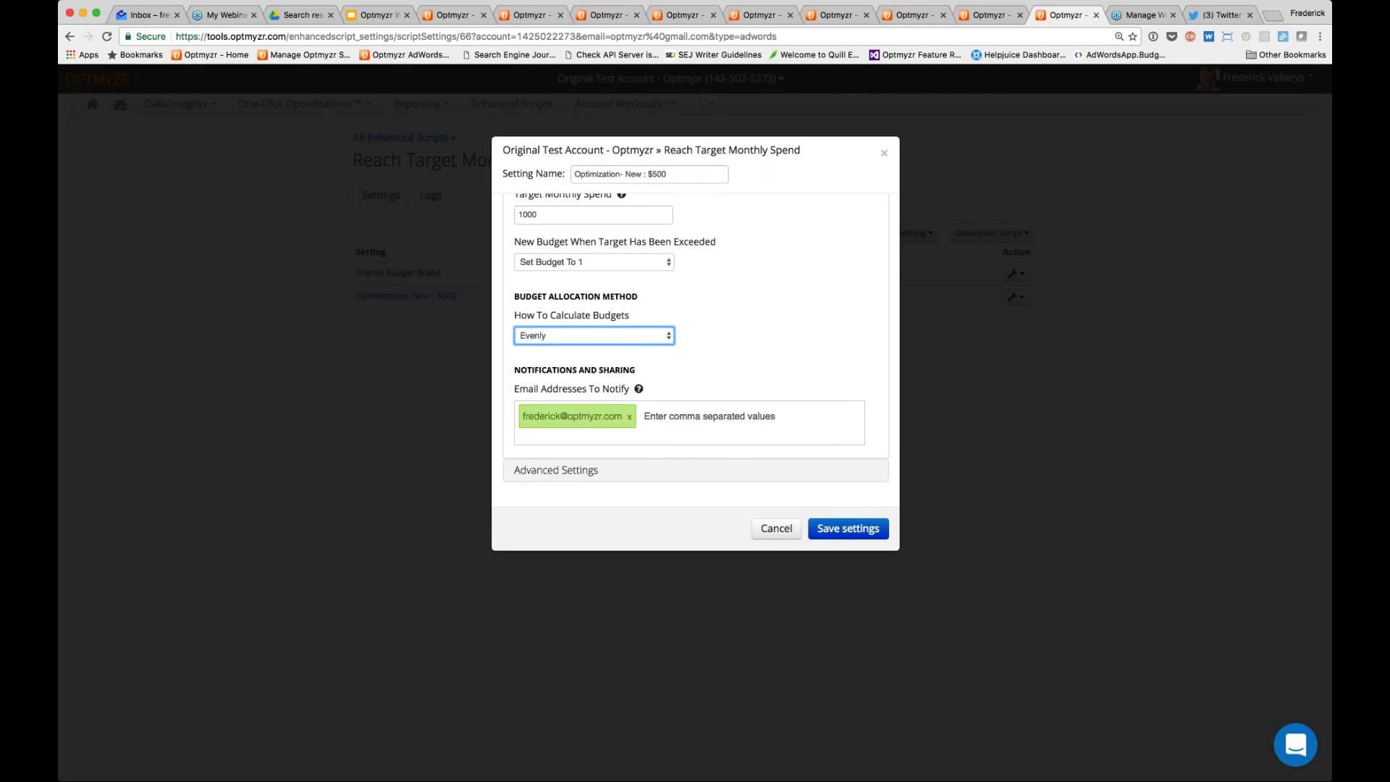
{"action": "scroll", "coordinate": [695, 326], "scroll_direction": "up", "scroll_amount": 1}
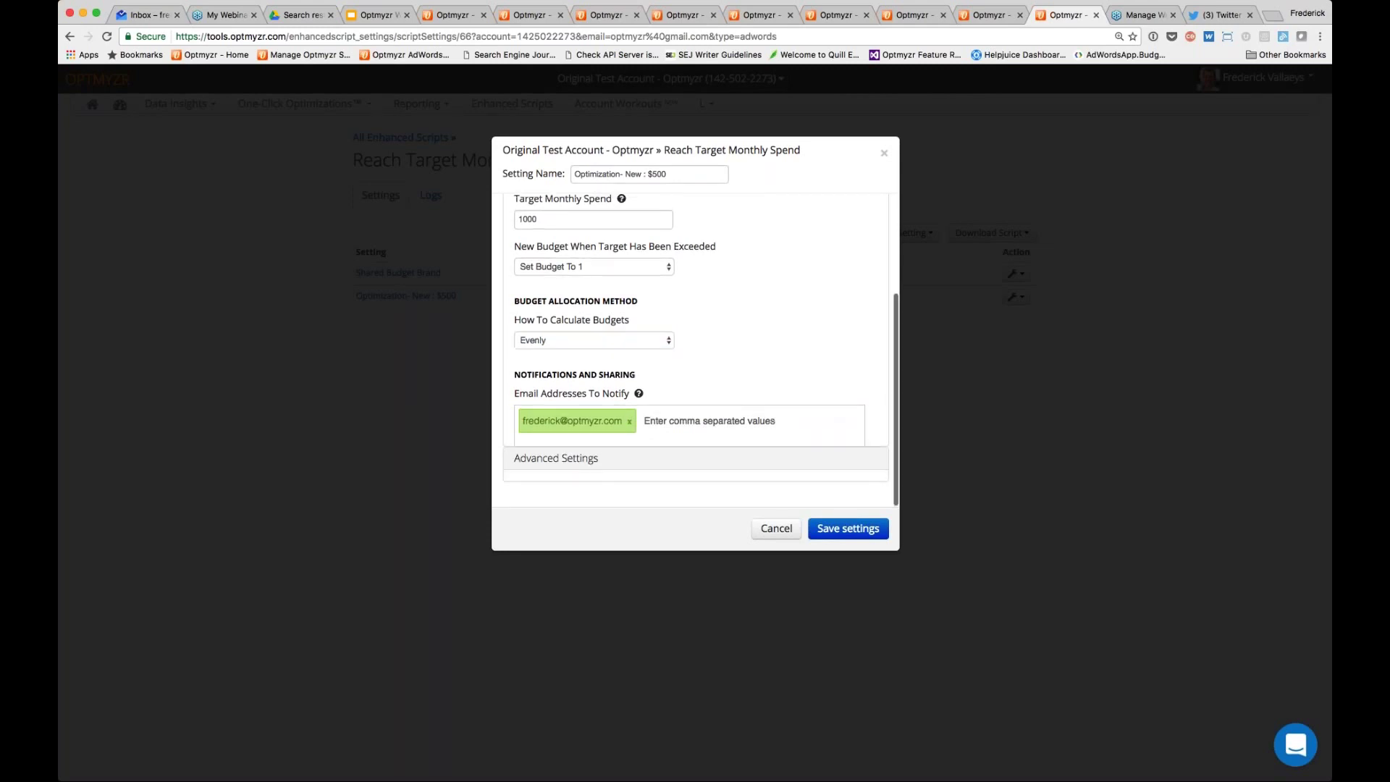
{"action": "scroll", "coordinate": [772, 424], "scroll_direction": "down", "scroll_amount": 5}
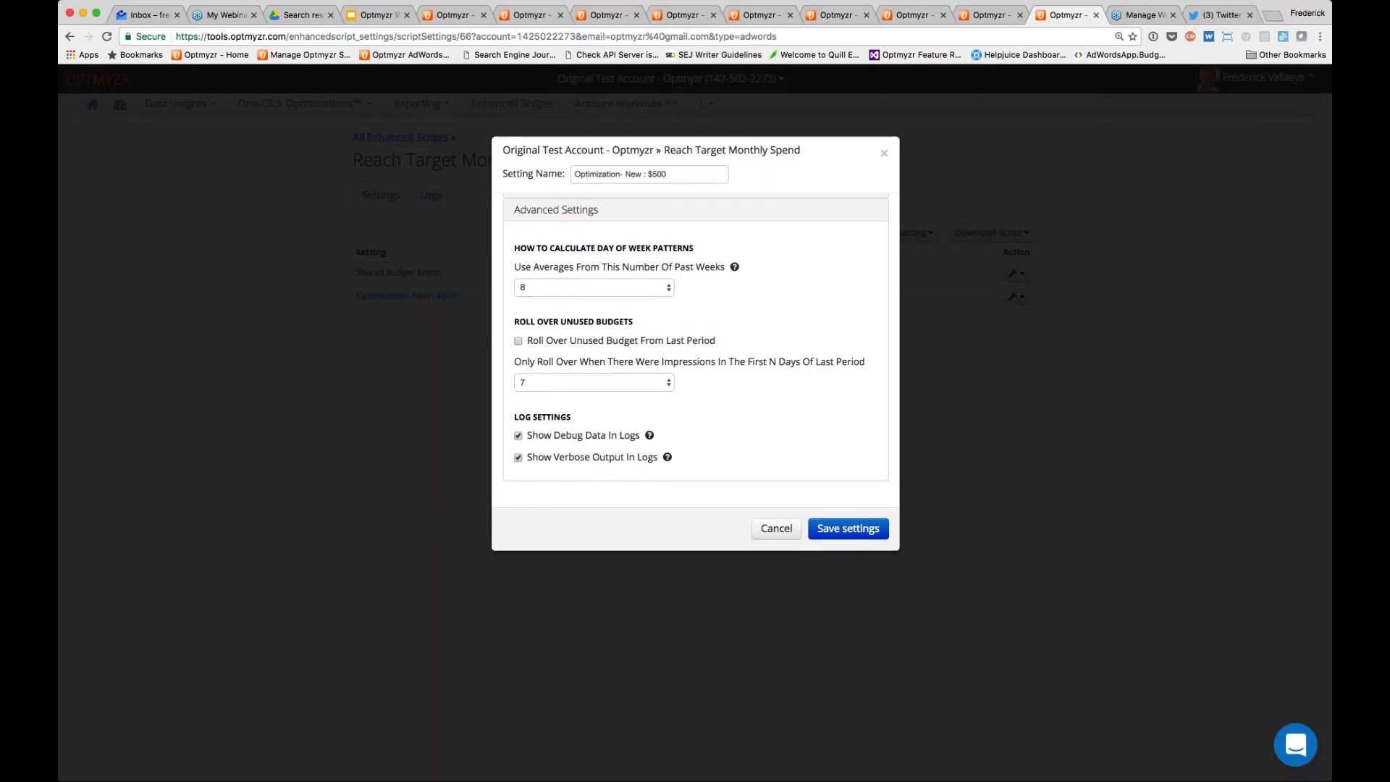
{"action": "scroll", "coordinate": [695, 336], "scroll_direction": "up", "scroll_amount": 1}
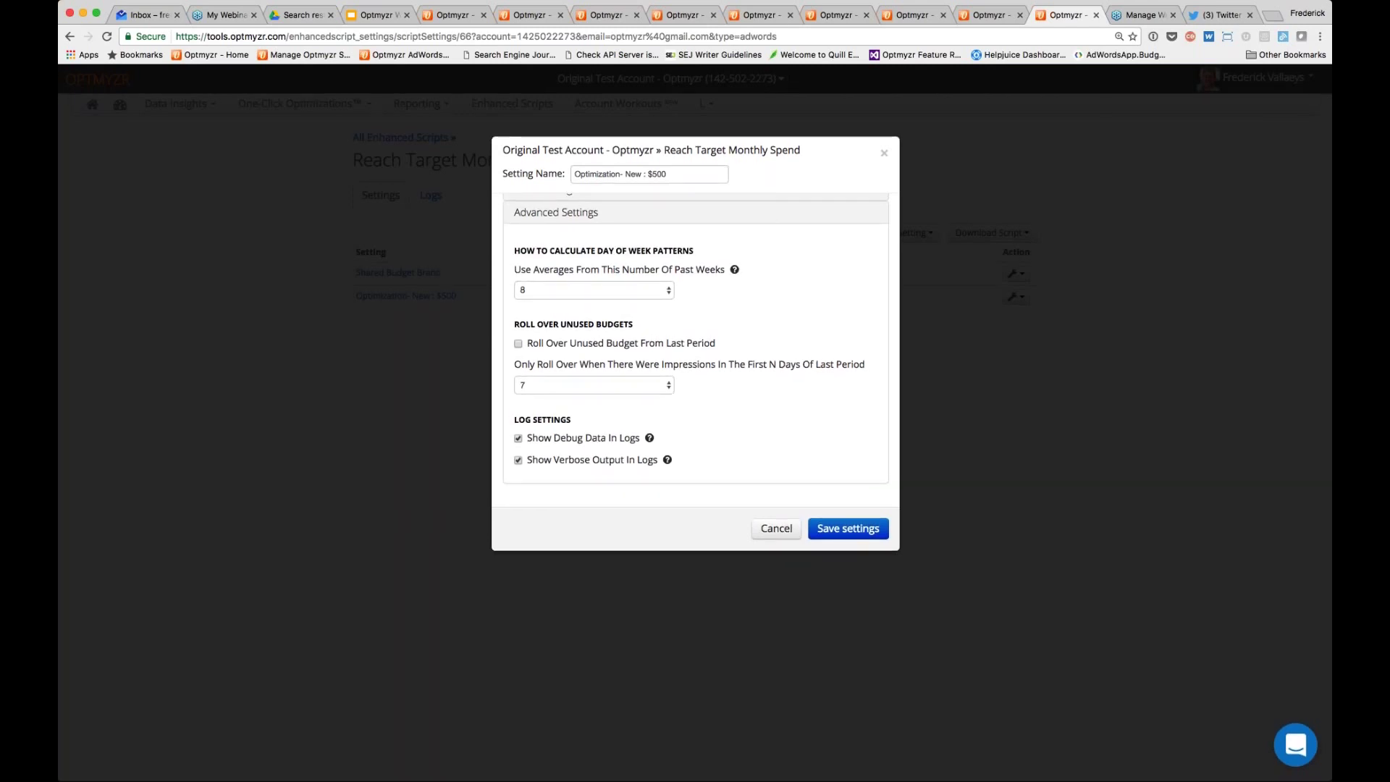
{"action": "scroll", "coordinate": [589, 217], "scroll_direction": "up", "scroll_amount": 1}
{"action": "left_click", "coordinate": [590, 217]}
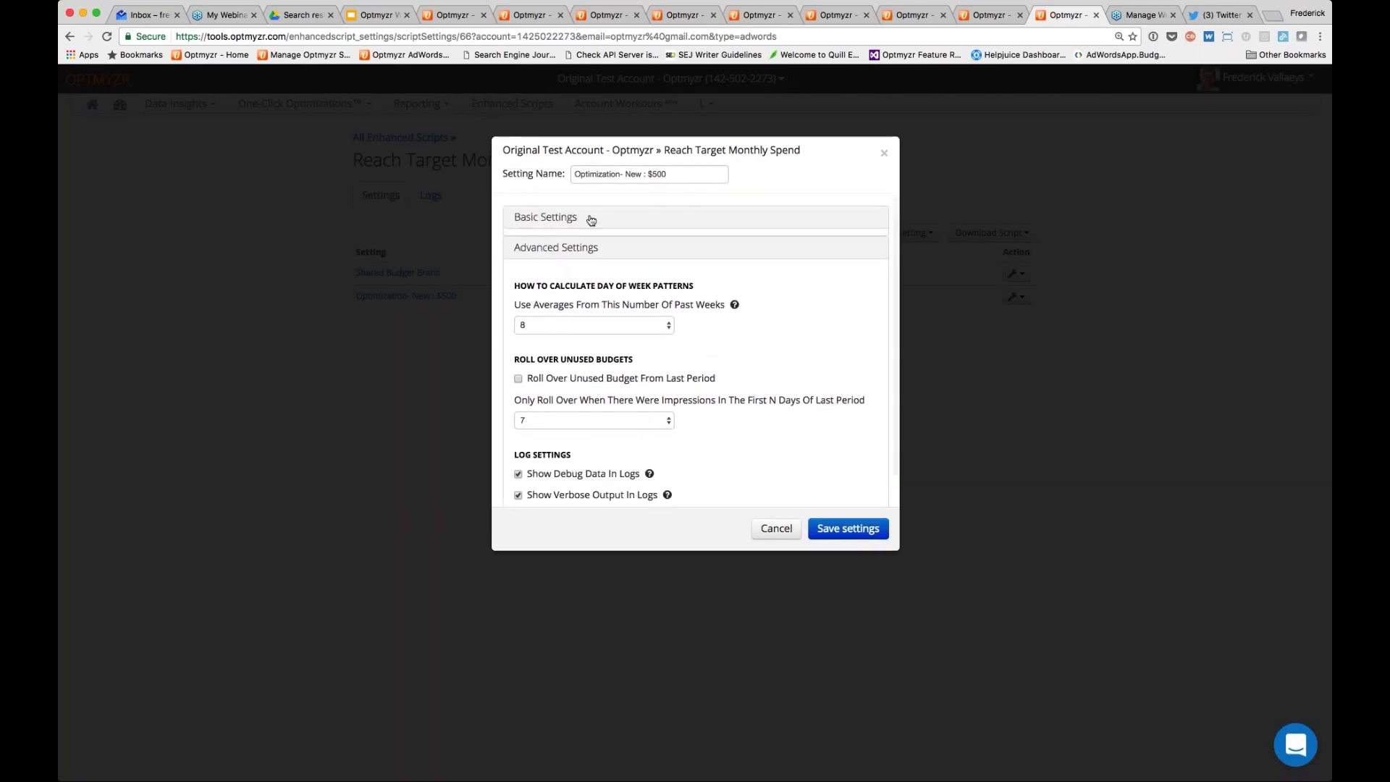
{"action": "left_click", "coordinate": [841, 530]}
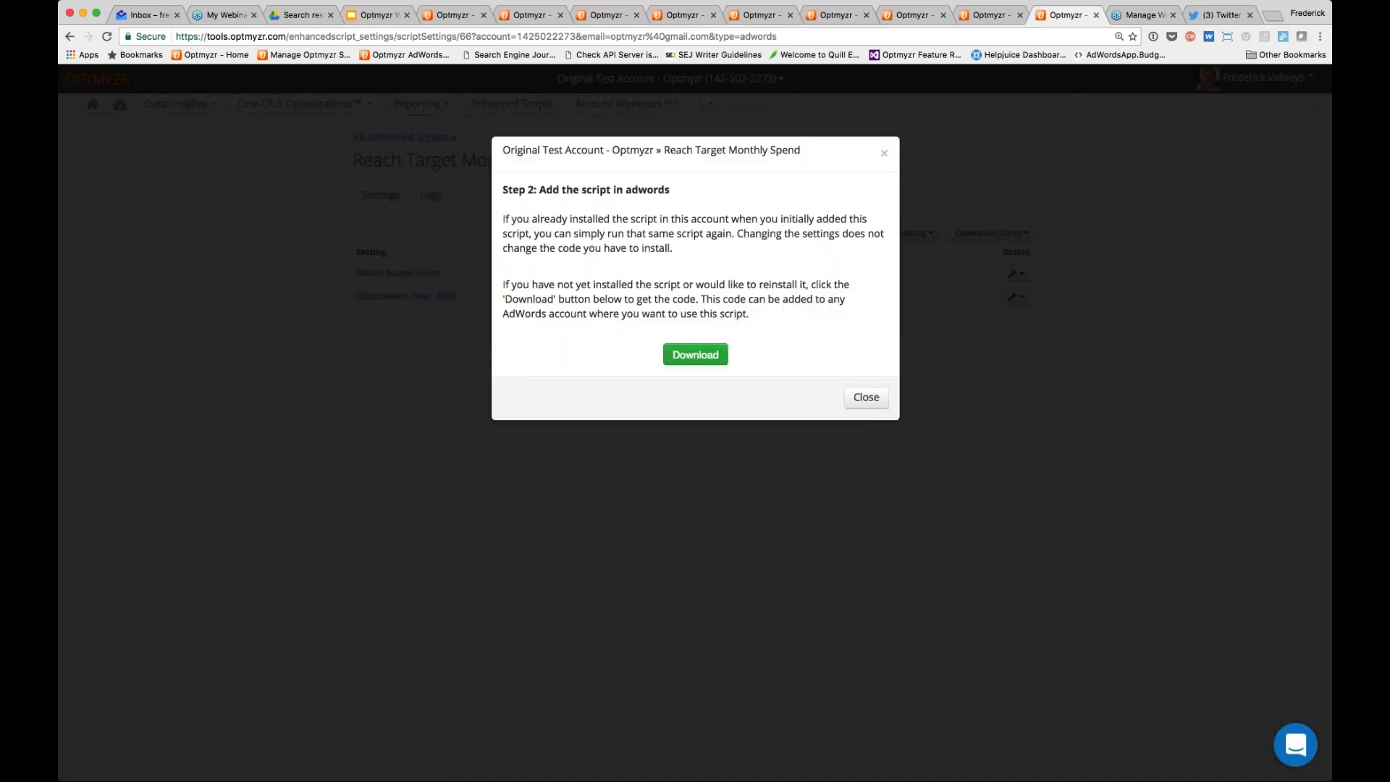
{"action": "left_click", "coordinate": [866, 397]}
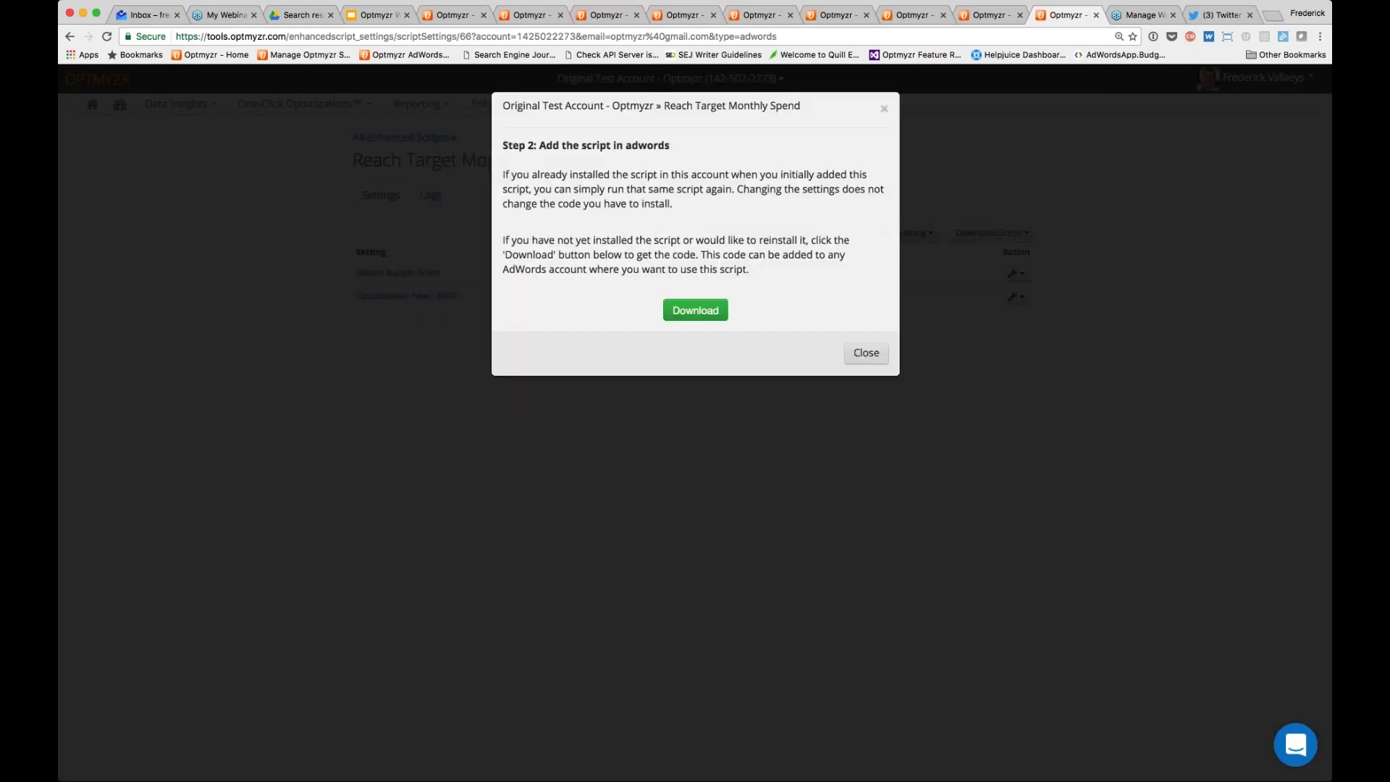
- View the script download options for a single account and an MCC account, and dismiss them without downloading
{"action": "left_click", "coordinate": [1027, 233]}
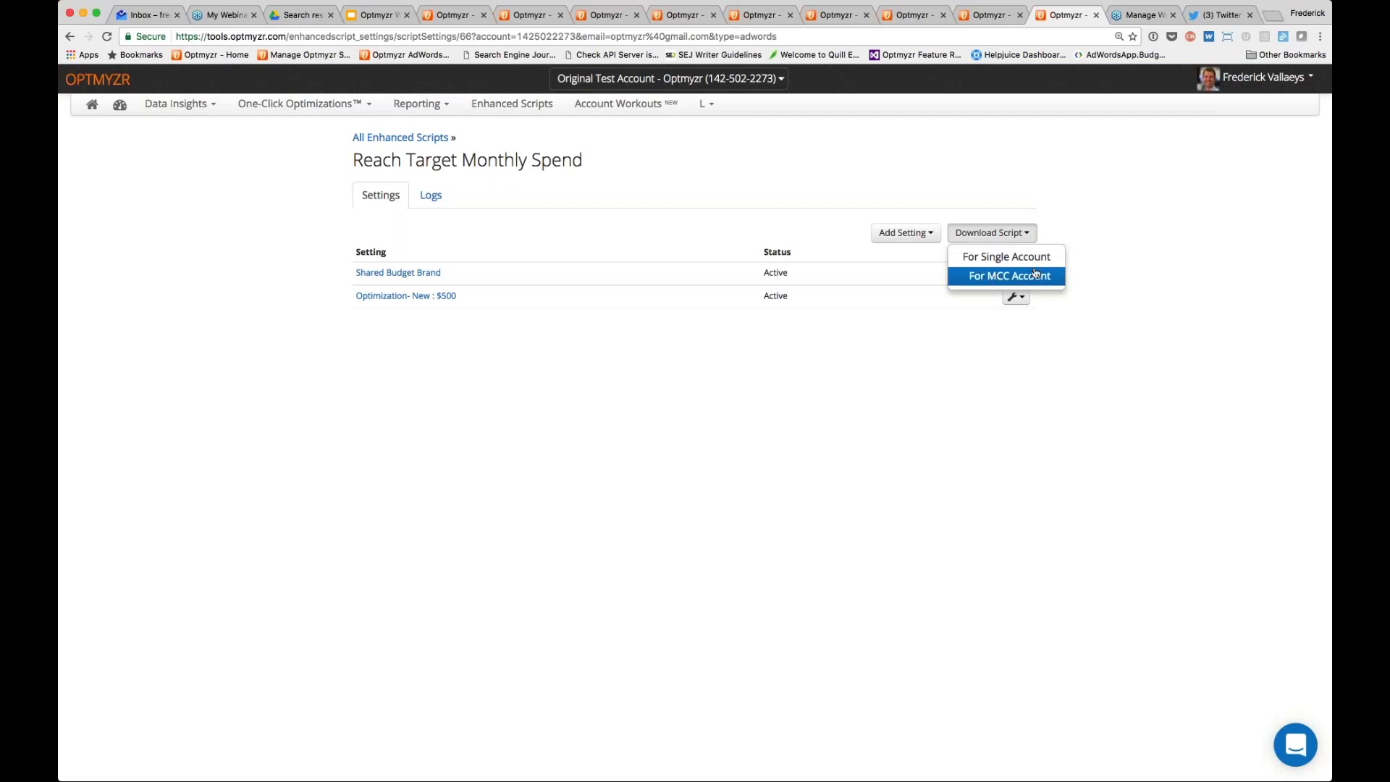
{"action": "left_click", "coordinate": [1111, 239]}
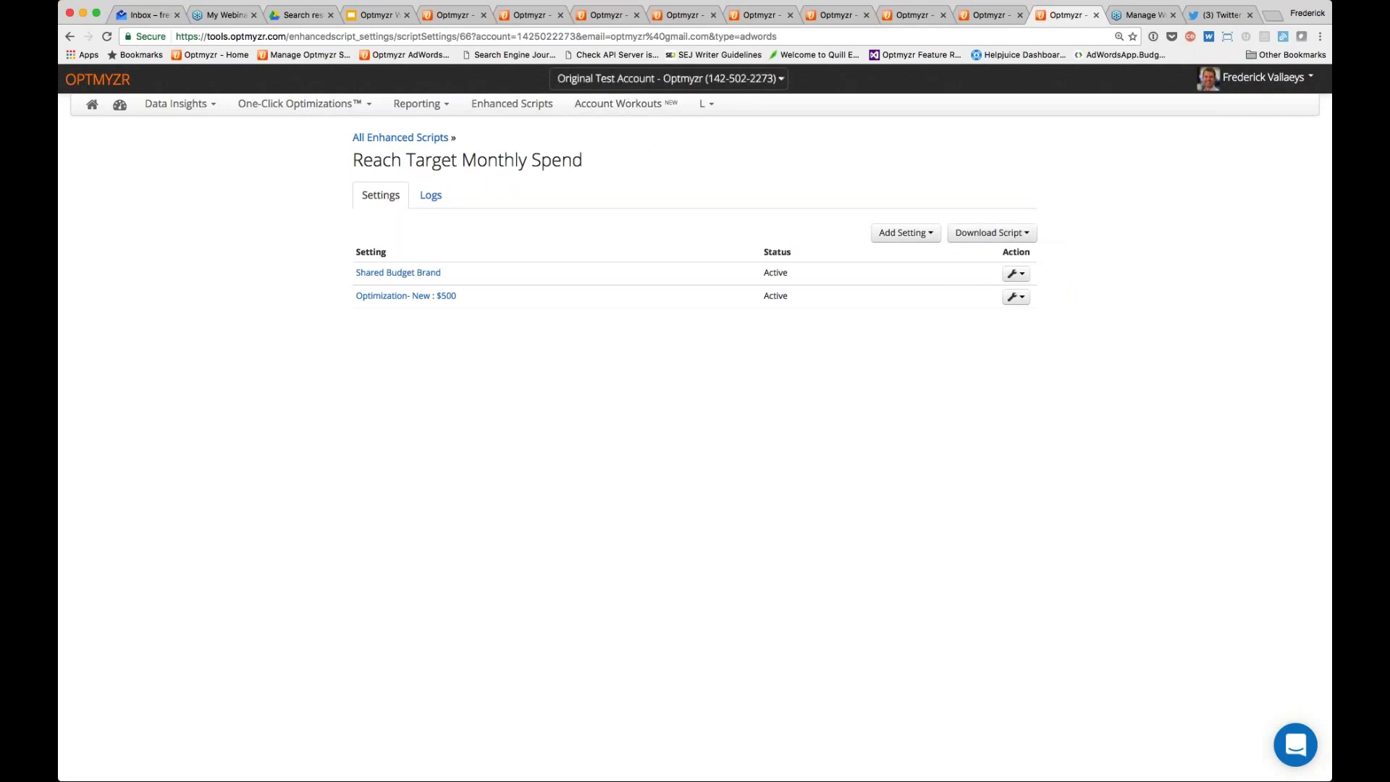
{"action": "left_click", "coordinate": [1022, 234]}
{"action": "left_click", "coordinate": [1164, 250]}
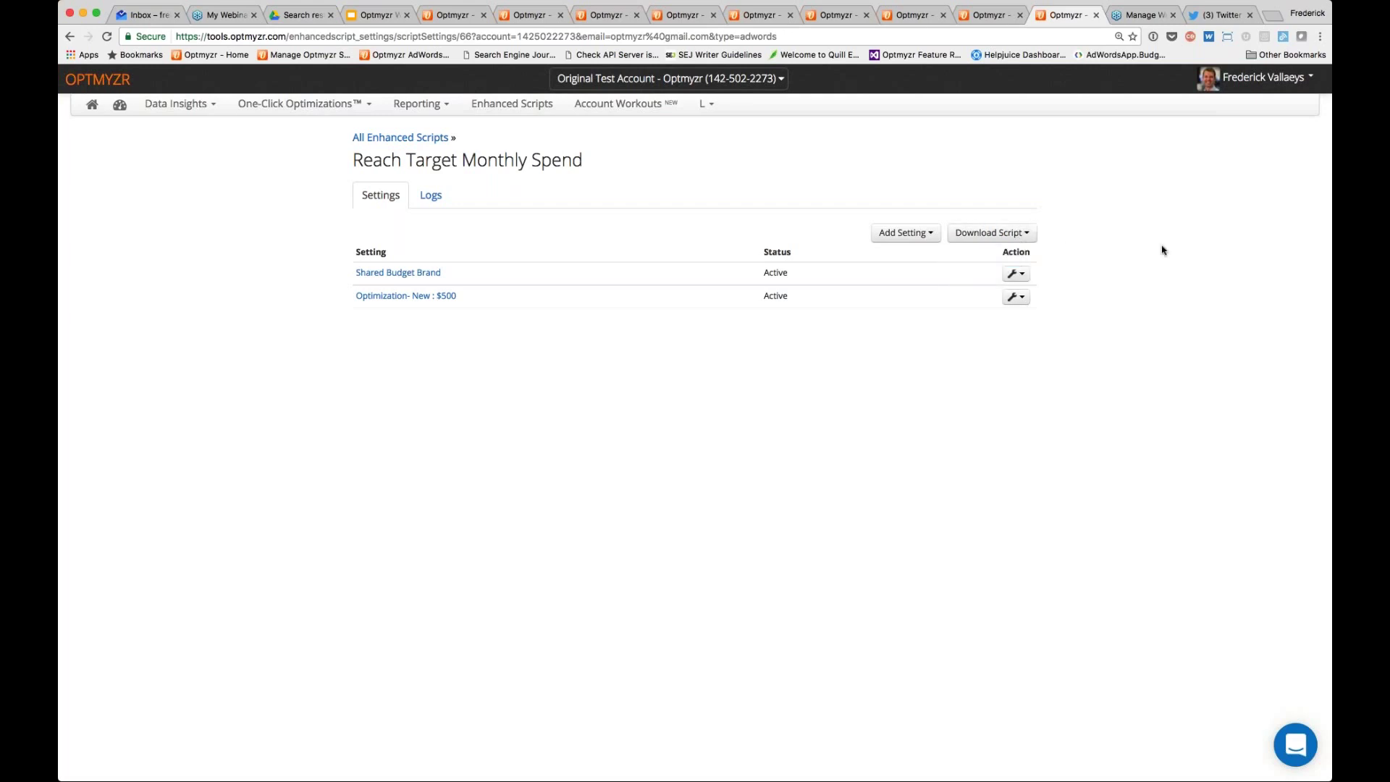